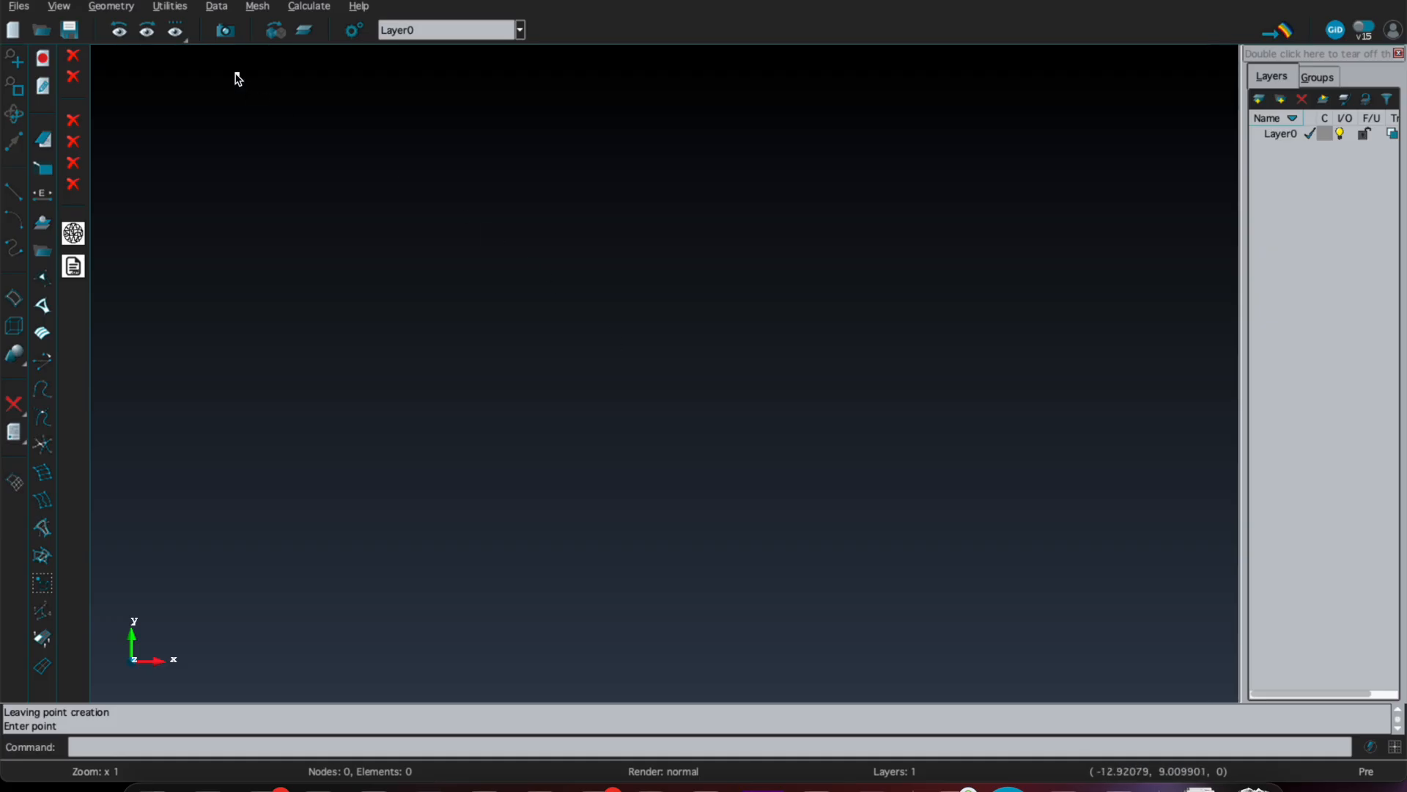
Step: Start point creation with the coordinates window and enter the first points on the x axis, including one at x = 0.0585
{"action": "left_click", "coordinate": [111, 6]}
{"action": "mouse_move", "coordinate": [125, 27]}
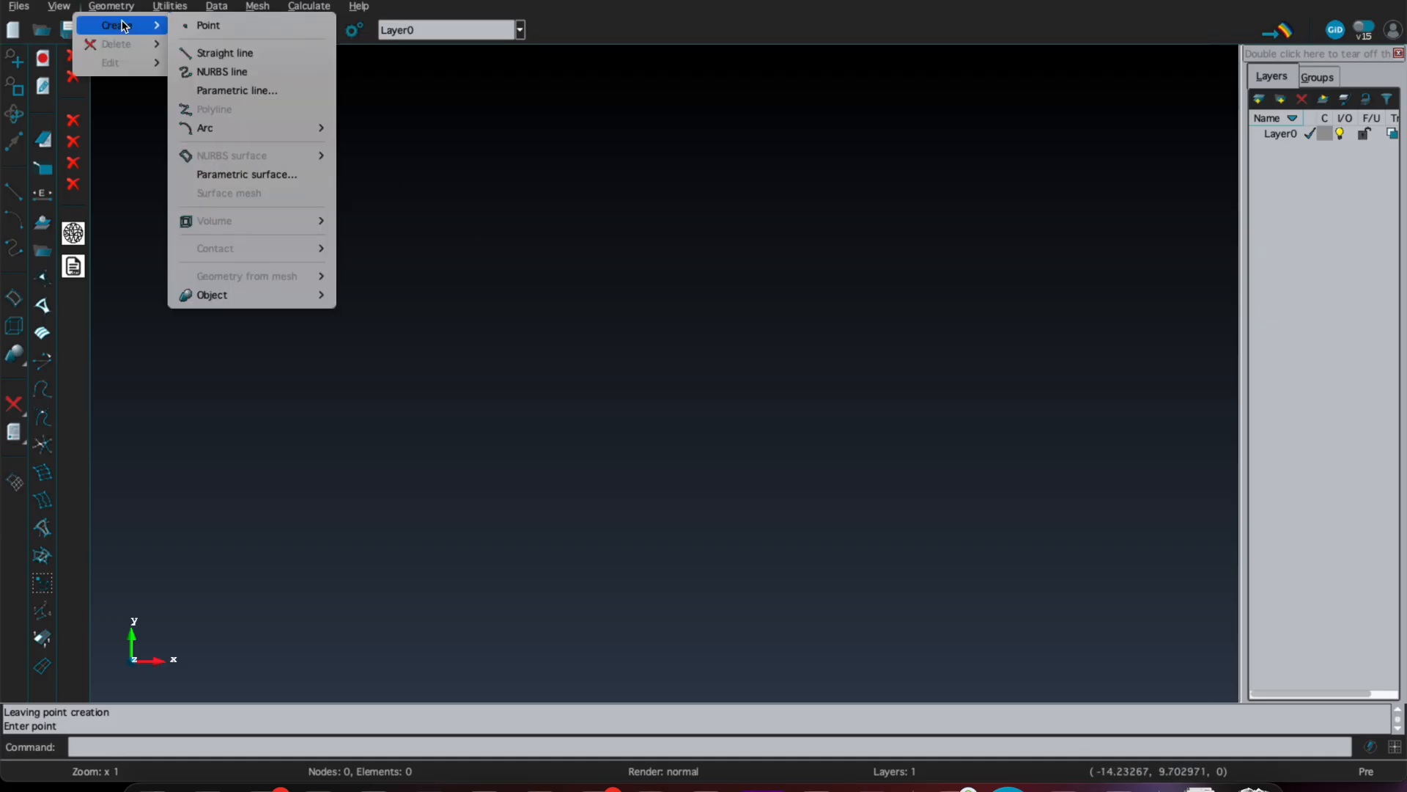
{"action": "left_click", "coordinate": [202, 27]}
{"action": "left_click", "coordinate": [170, 6]}
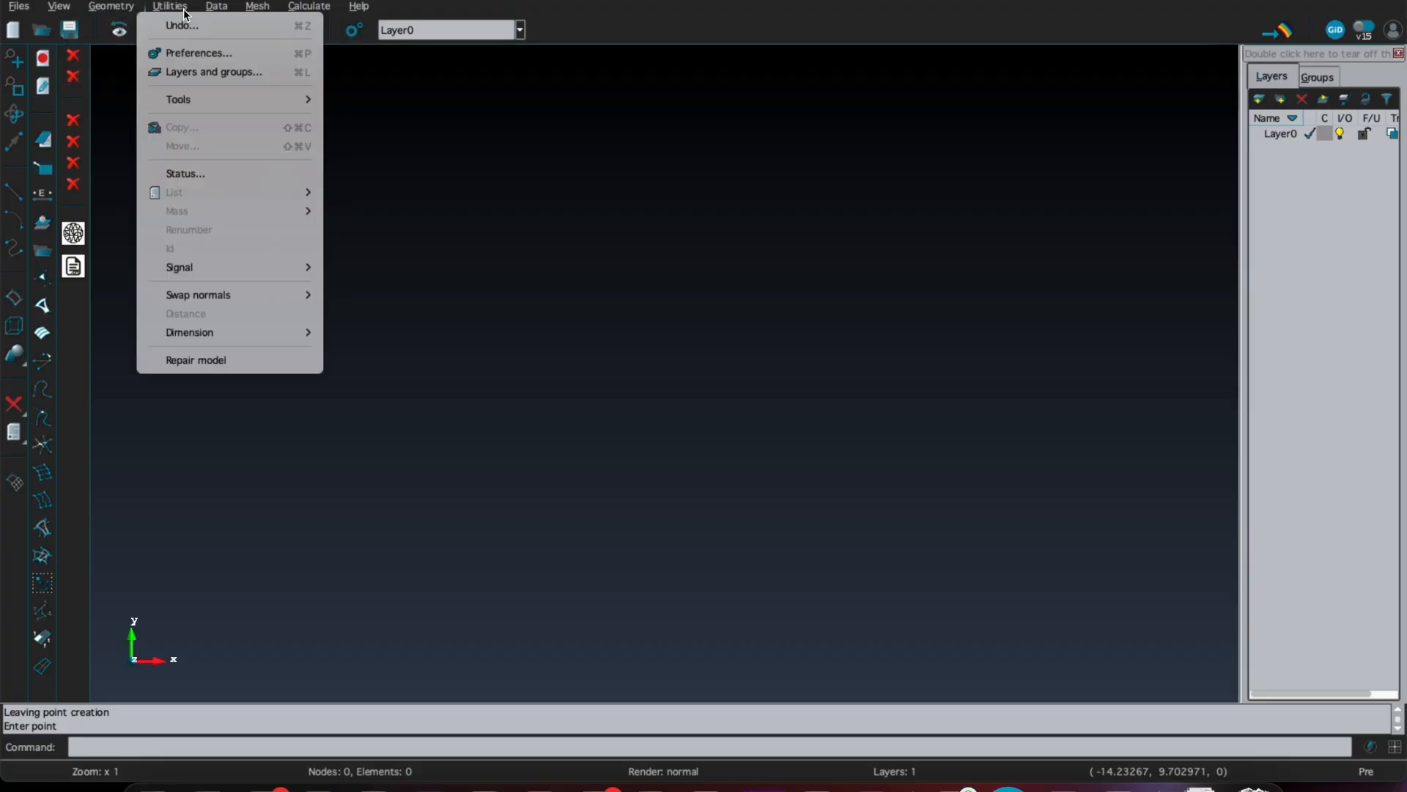
{"action": "mouse_move", "coordinate": [219, 99]}
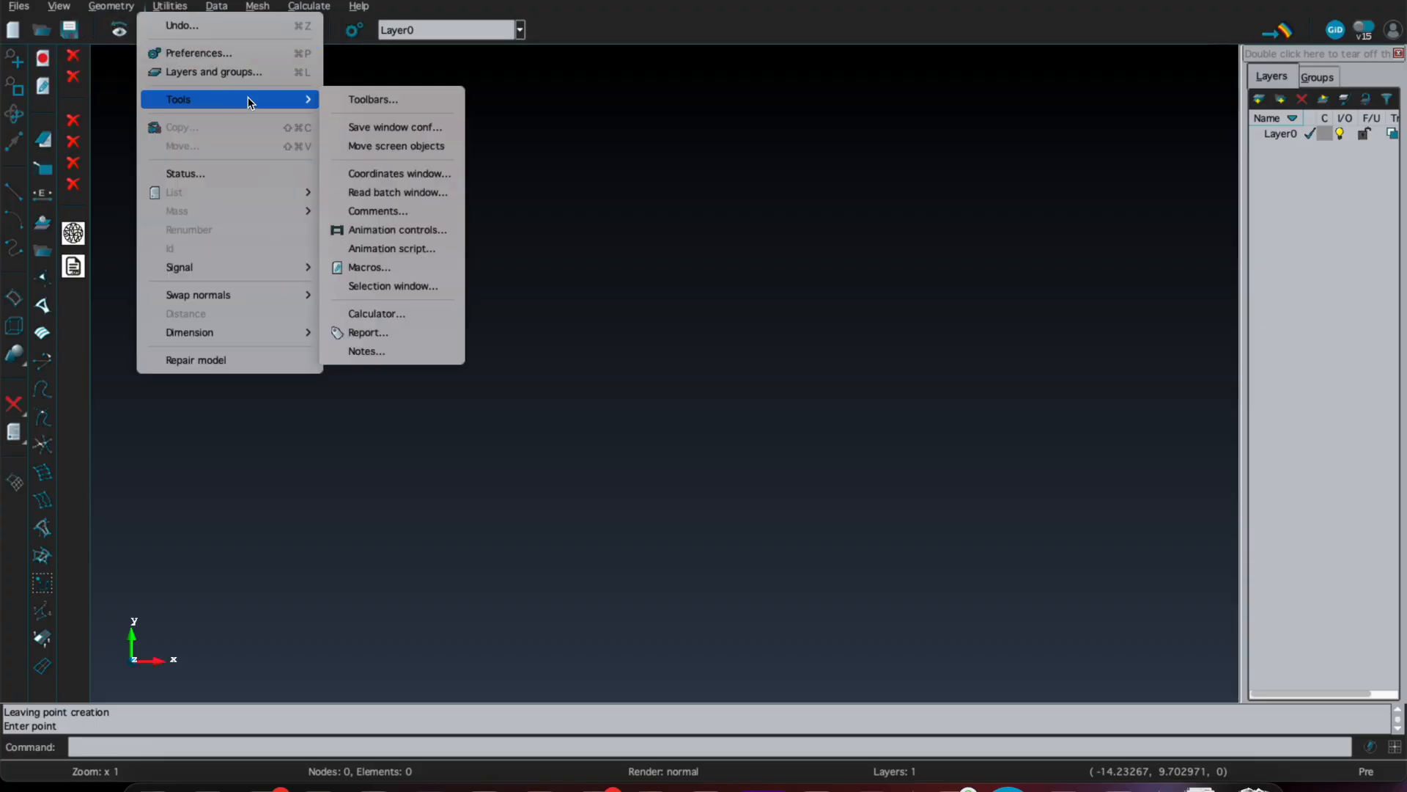
{"action": "left_click", "coordinate": [374, 174]}
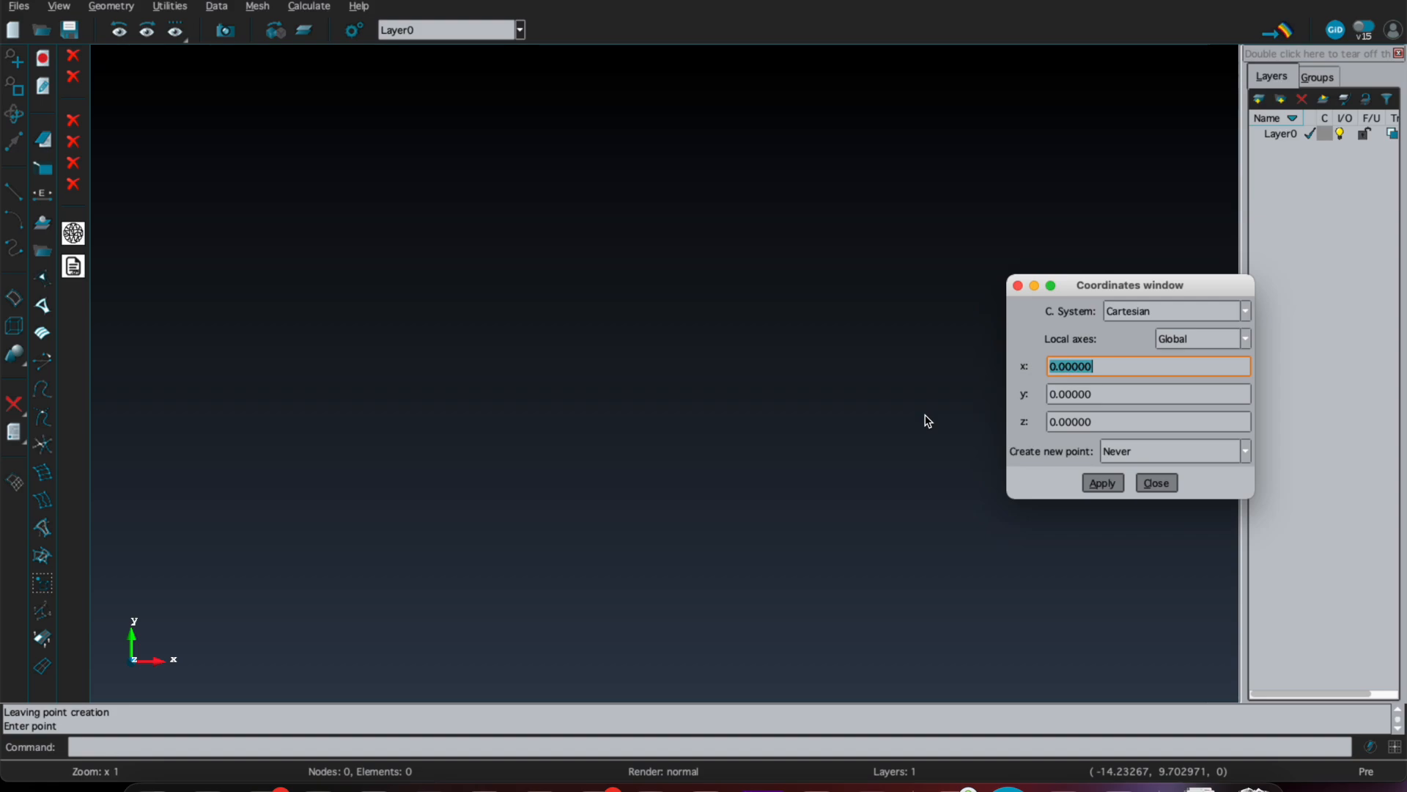
{"action": "type", "text": "0."}
{"action": "left_click", "coordinate": [1111, 484]}
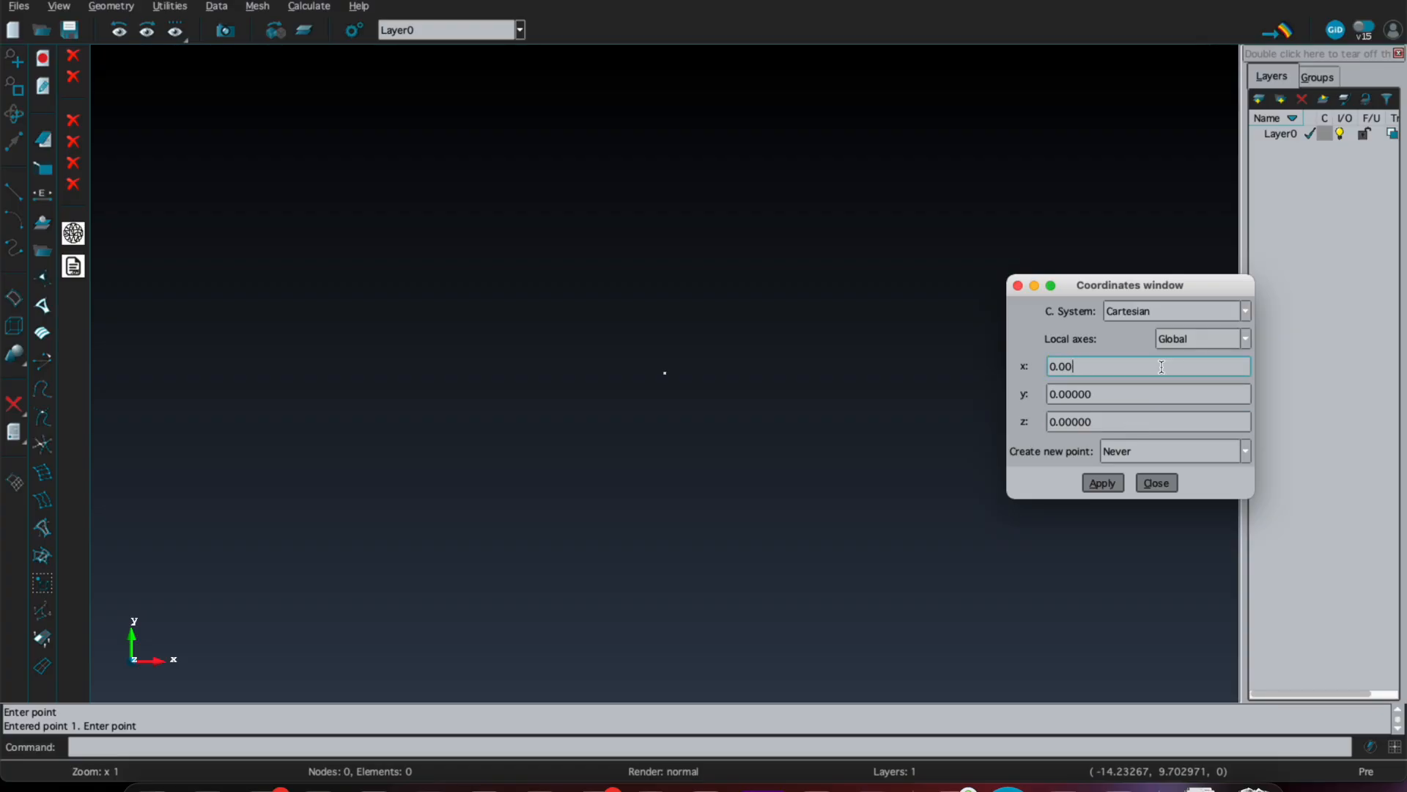
{"action": "left_click", "coordinate": [1103, 482]}
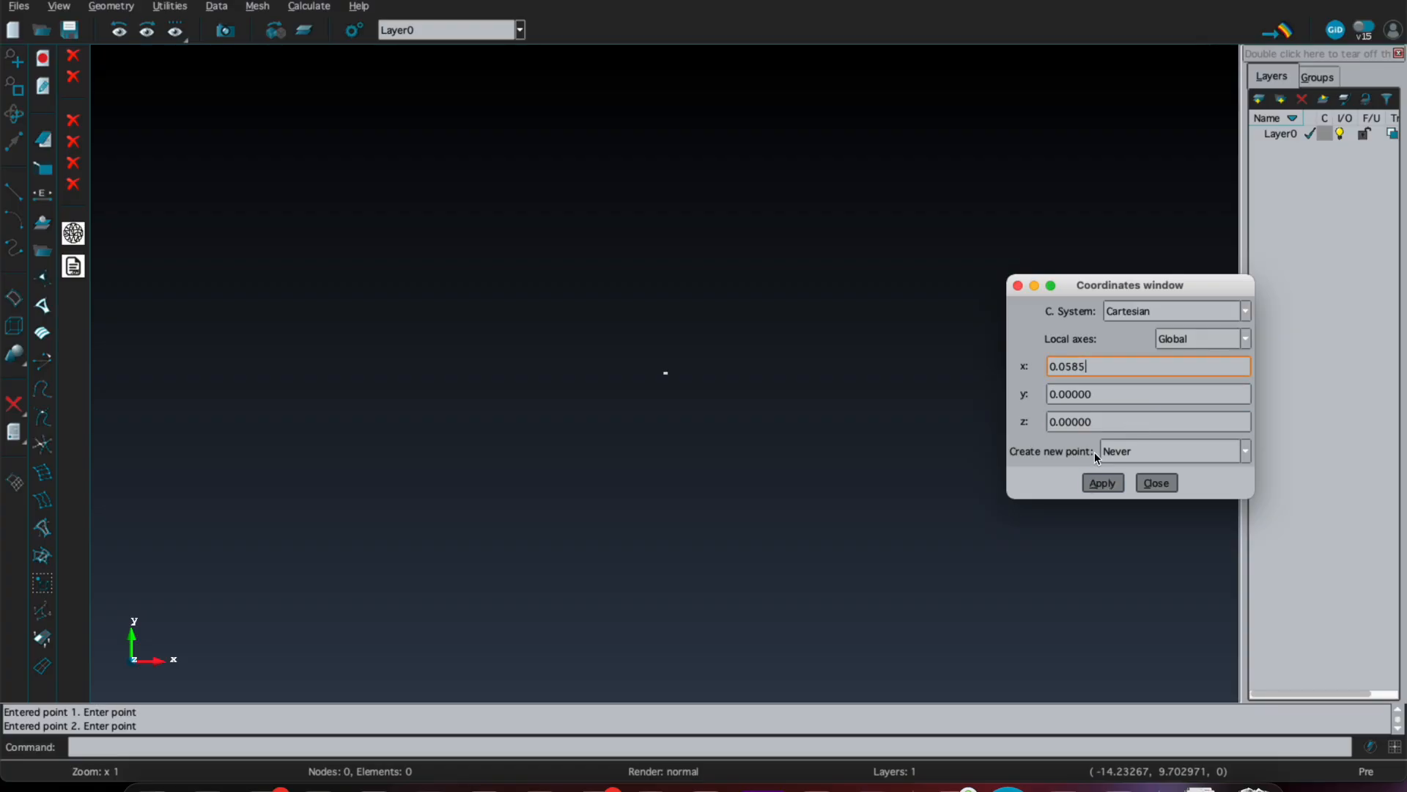
{"action": "left_click", "coordinate": [1120, 481]}
Step: Add the outermost point at x = 5.7065, y = 0, z = 0 and finish entering coordinates
{"action": "key", "text": "BackSpace"}
{"action": "key", "text": "BackSpace"}
{"action": "key", "text": "BackSpace"}
{"action": "key", "text": "BackSpace"}
{"action": "key", "text": "BackSpace"}
{"action": "key", "text": "BackSpace"}
{"action": "type", "text": "5.7065"}
{"action": "left_click", "coordinate": [1103, 482]}
{"action": "left_click", "coordinate": [1157, 482]}
Step: Copy the row of points by translation with the second point's y at .20
{"action": "left_click", "coordinate": [169, 6]}
{"action": "left_click", "coordinate": [218, 126]}
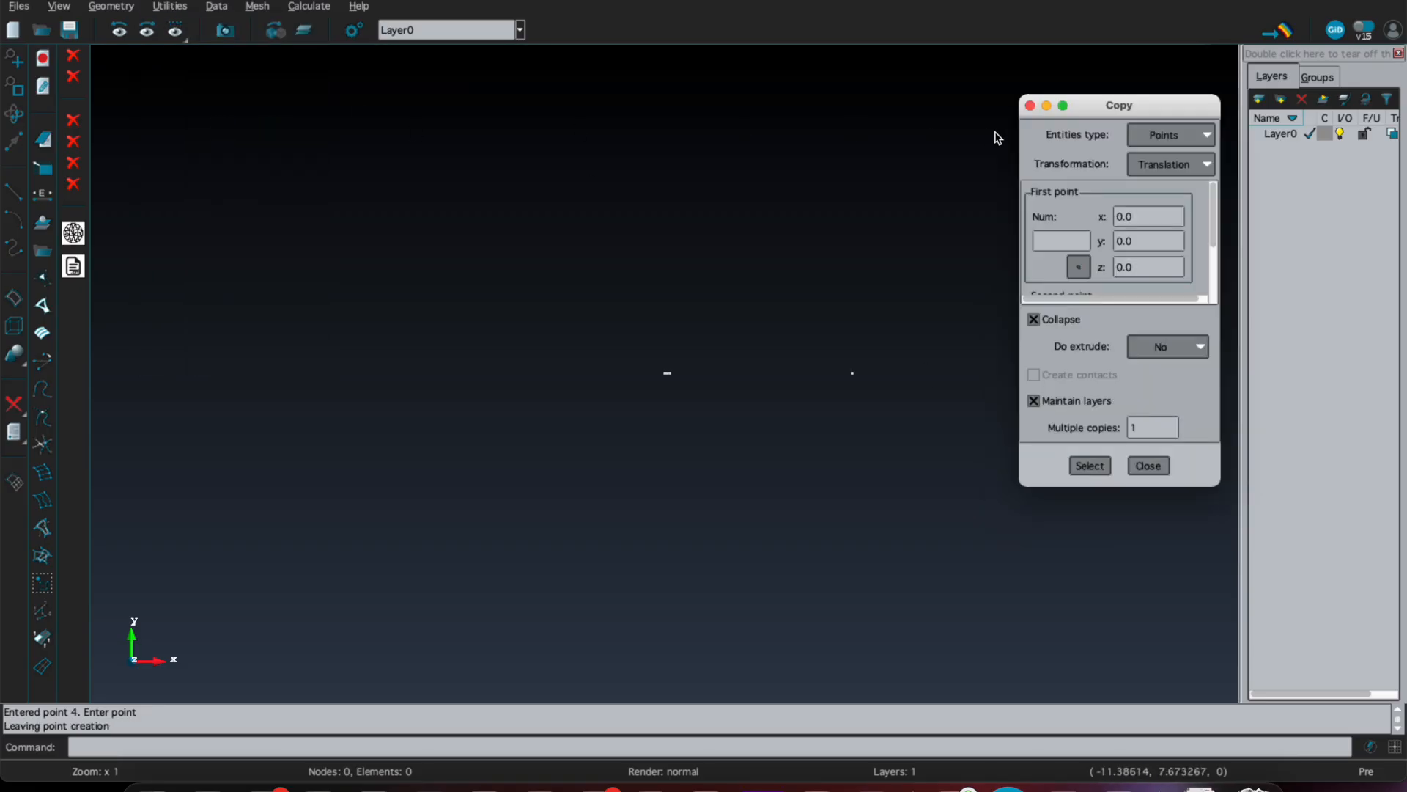
{"action": "scroll", "coordinate": [1218, 234], "scroll_direction": "down", "scroll_amount": 4}
{"action": "double_click", "coordinate": [1136, 251]}
{"action": "type", "text": ".20"}
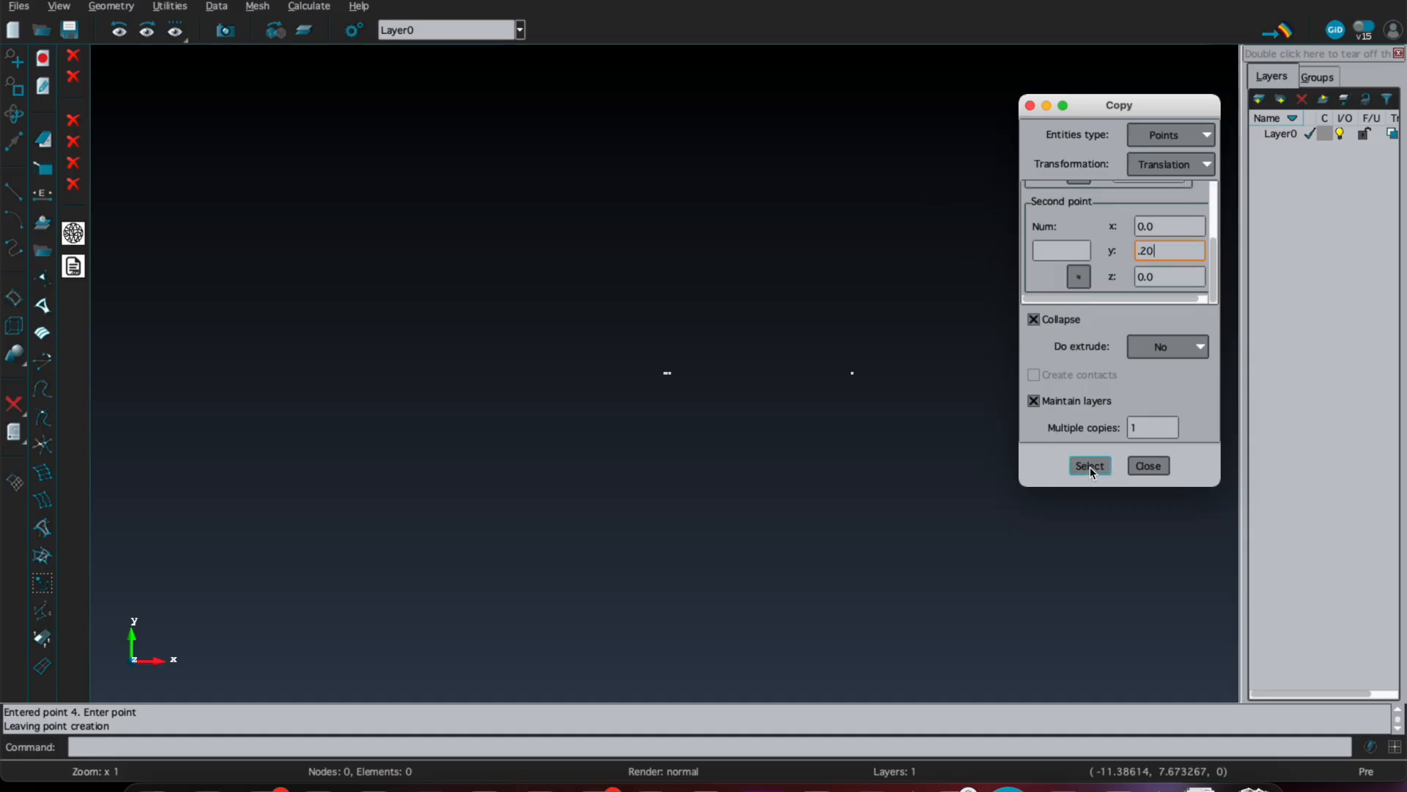
{"action": "left_click", "coordinate": [1090, 466]}
{"action": "left_click_drag", "start_coordinate": [649, 360], "coordinate": [866, 395]}
{"action": "key", "text": "Escape"}
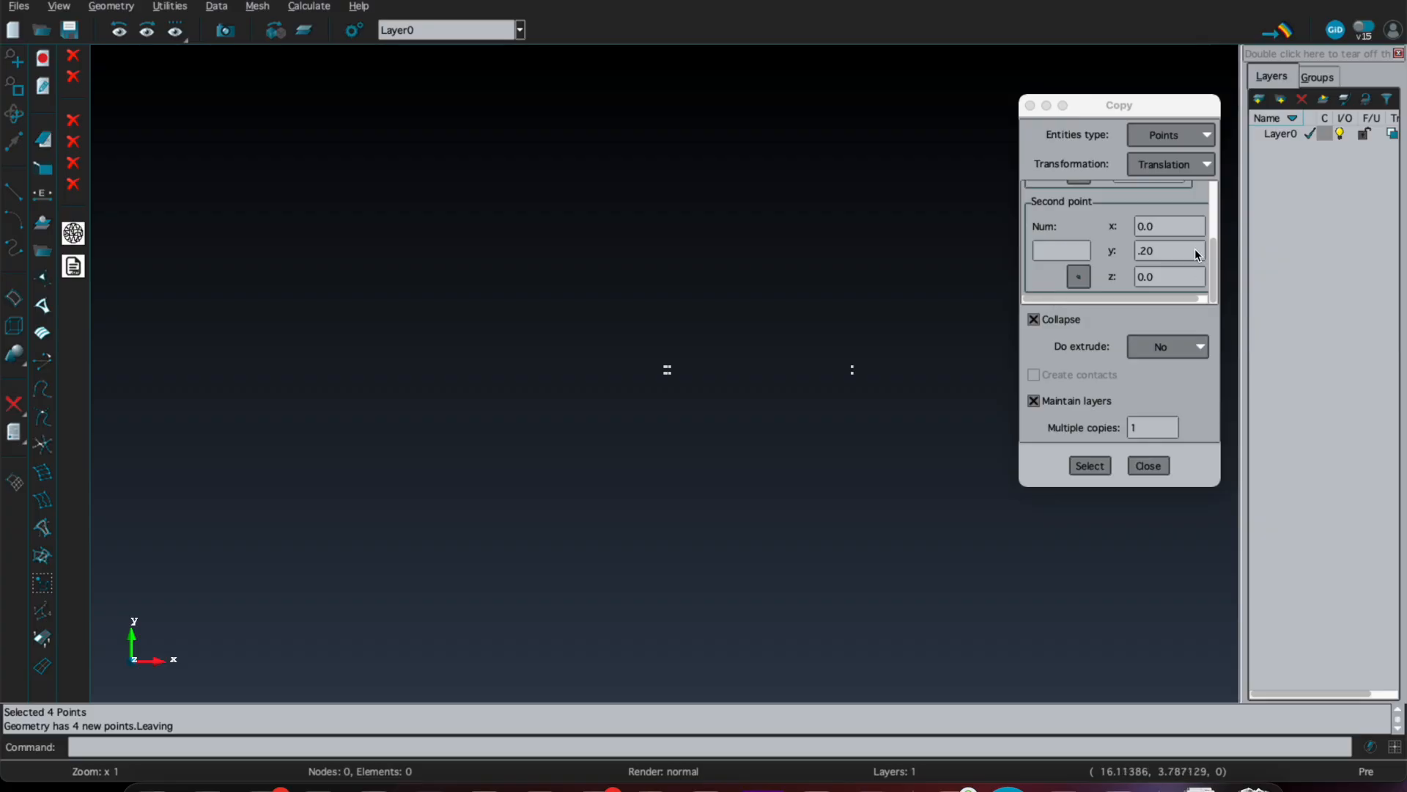
Step: Copy the original row of points by translation with the second point's y at -0.23
{"action": "left_click_drag", "start_coordinate": [1196, 254], "coordinate": [1107, 269]}
{"action": "type", "text": "-0.23"}
{"action": "left_click", "coordinate": [1089, 465]}
{"action": "left_click_drag", "start_coordinate": [651, 366], "coordinate": [863, 390]}
{"action": "key", "text": "Escape"}
Step: Copy the original row of points once more by translation with the second point's y at -0.51
{"action": "scroll", "coordinate": [894, 358], "scroll_direction": "up", "scroll_amount": 1}
{"action": "scroll", "coordinate": [892, 352], "scroll_direction": "up", "scroll_amount": 5}
{"action": "left_click_drag", "start_coordinate": [1168, 251], "coordinate": [1114, 222]}
{"action": "type", "text": "-0.51"}
{"action": "left_click", "coordinate": [1090, 465]}
{"action": "scroll", "coordinate": [370, 294], "scroll_direction": "up", "scroll_amount": 1}
{"action": "left_click_drag", "start_coordinate": [286, 292], "coordinate": [714, 315]}
{"action": "key", "text": "Escape"}
Step: Mirror-copy all the points about the y axis, with the second mirror point at y = 1, and finish copying
{"action": "left_click", "coordinate": [1169, 162]}
{"action": "left_click", "coordinate": [1169, 224]}
{"action": "left_click_drag", "start_coordinate": [1214, 211], "coordinate": [1215, 260]}
{"action": "left_click_drag", "start_coordinate": [1166, 240], "coordinate": [1078, 241]}
{"action": "type", "text": "1"}
{"action": "left_click", "coordinate": [1089, 465]}
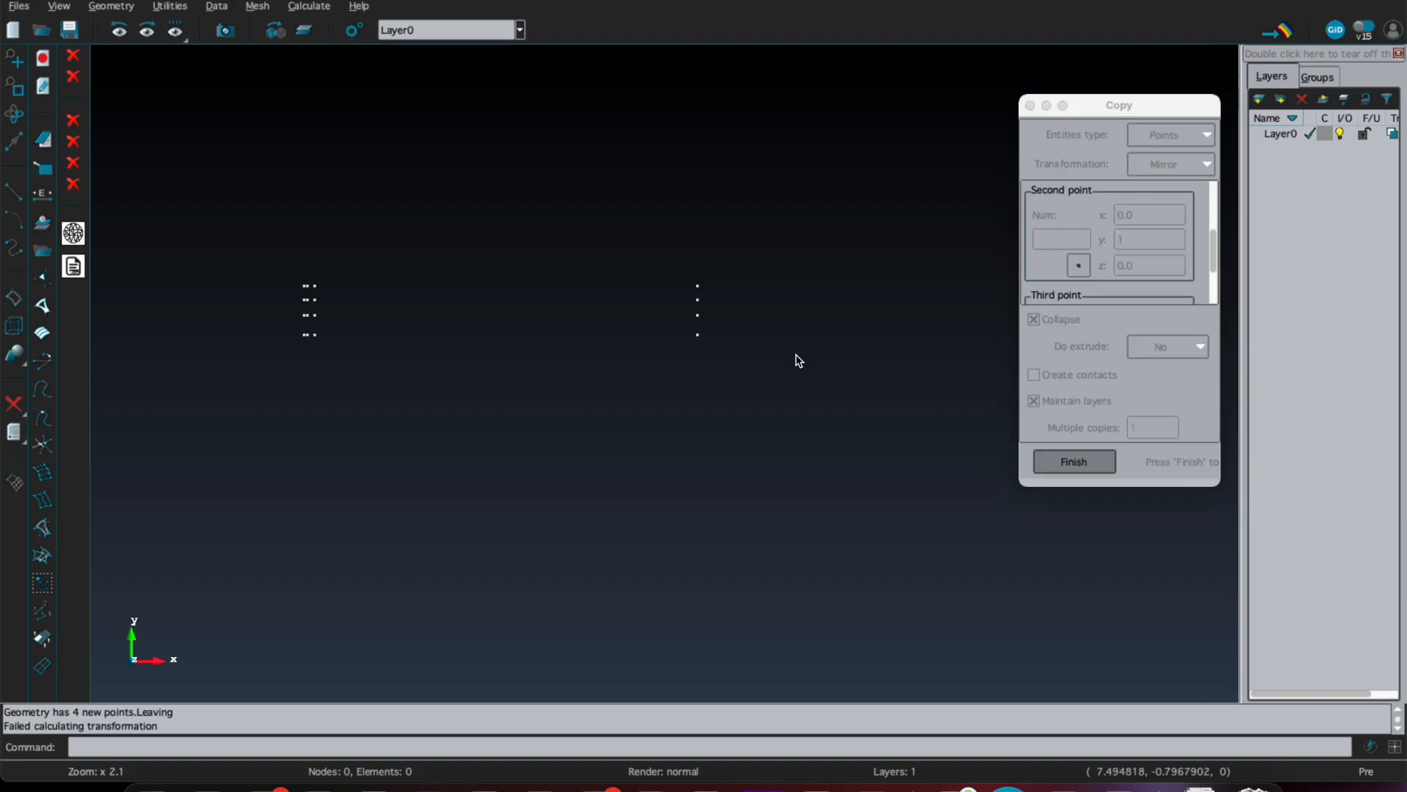
{"action": "left_click", "coordinate": [1083, 458]}
{"action": "left_click_drag", "start_coordinate": [1209, 255], "coordinate": [1214, 292]}
{"action": "left_click", "coordinate": [1093, 465]}
{"action": "left_click_drag", "start_coordinate": [226, 247], "coordinate": [759, 382]}
{"action": "left_click", "coordinate": [1050, 456]}
{"action": "scroll", "coordinate": [953, 435], "scroll_direction": "down", "scroll_amount": 4}
{"action": "left_click", "coordinate": [476, 276]}
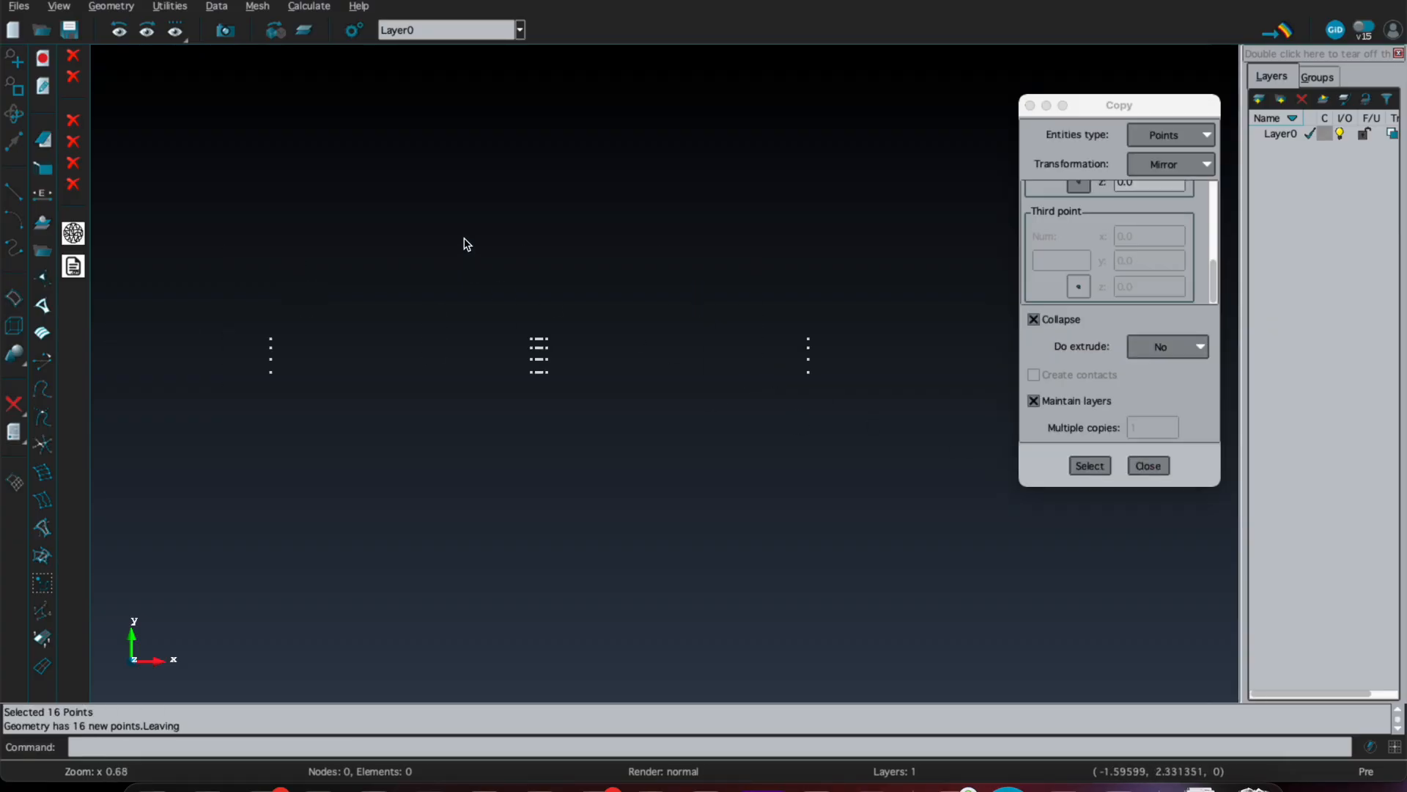
{"action": "scroll", "coordinate": [437, 276], "scroll_direction": "up", "scroll_amount": 1}
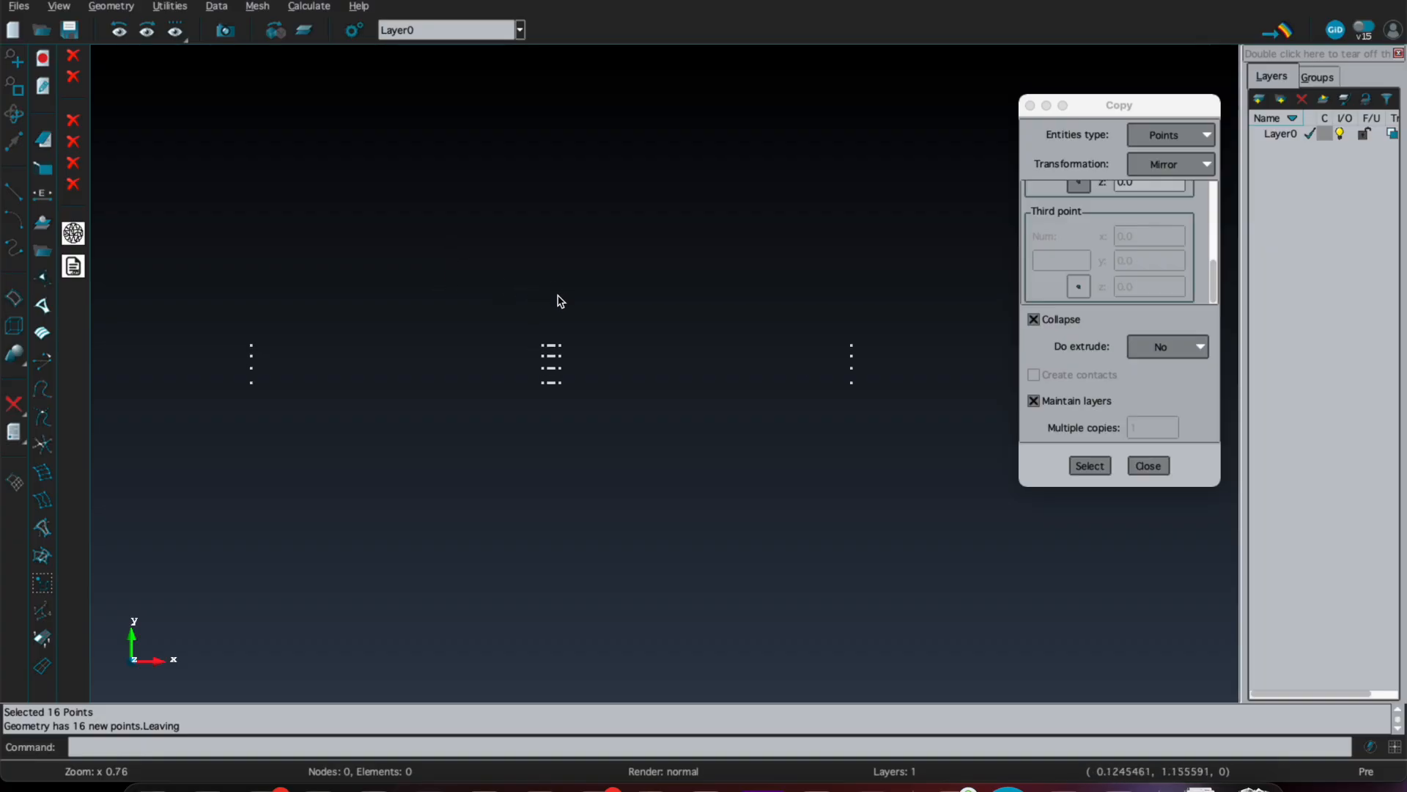
{"action": "left_click", "coordinate": [1153, 465]}
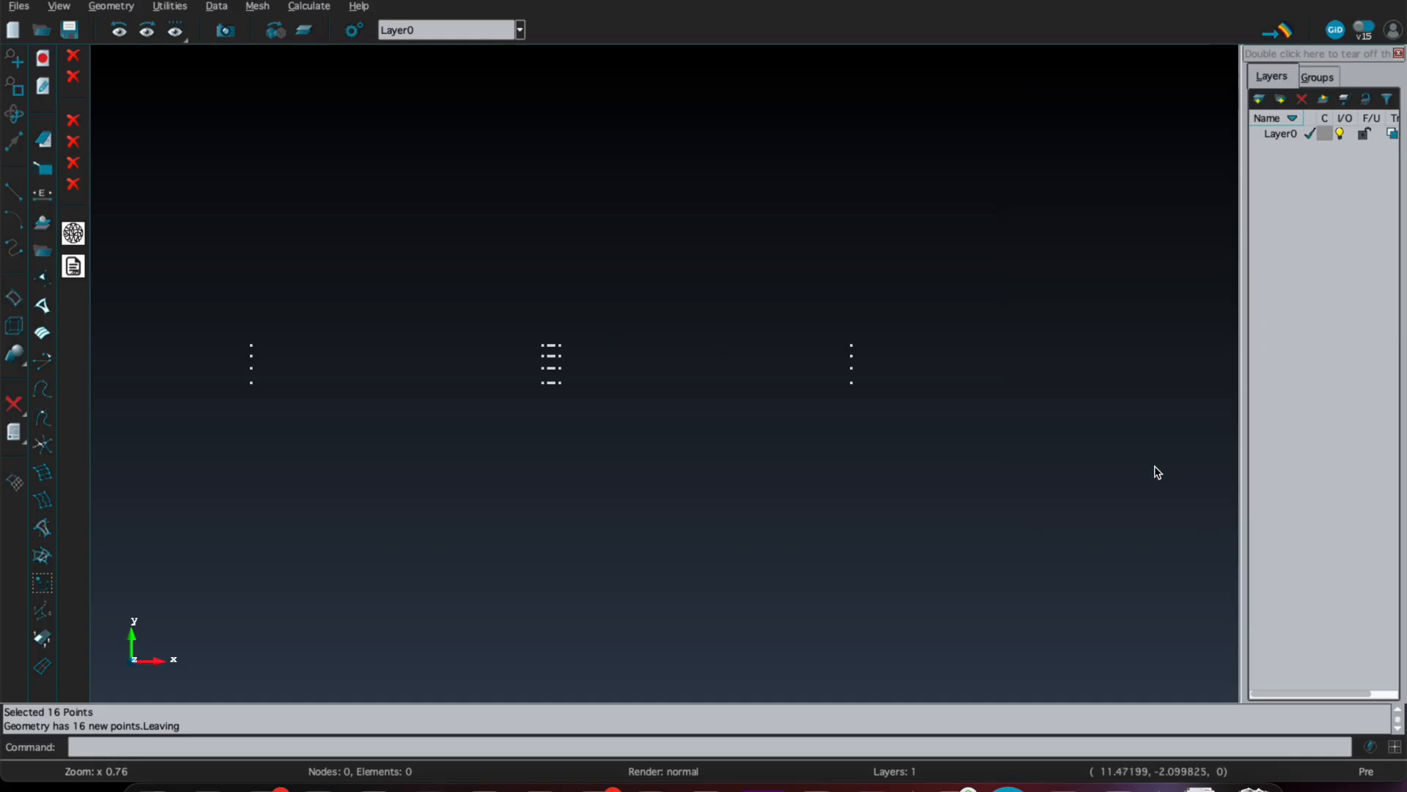
Step: Create a NURBS surface by points for the lowest long panel on the model's left side
{"action": "scroll", "coordinate": [530, 231], "scroll_direction": "up", "scroll_amount": 1}
{"action": "left_click", "coordinate": [111, 5]}
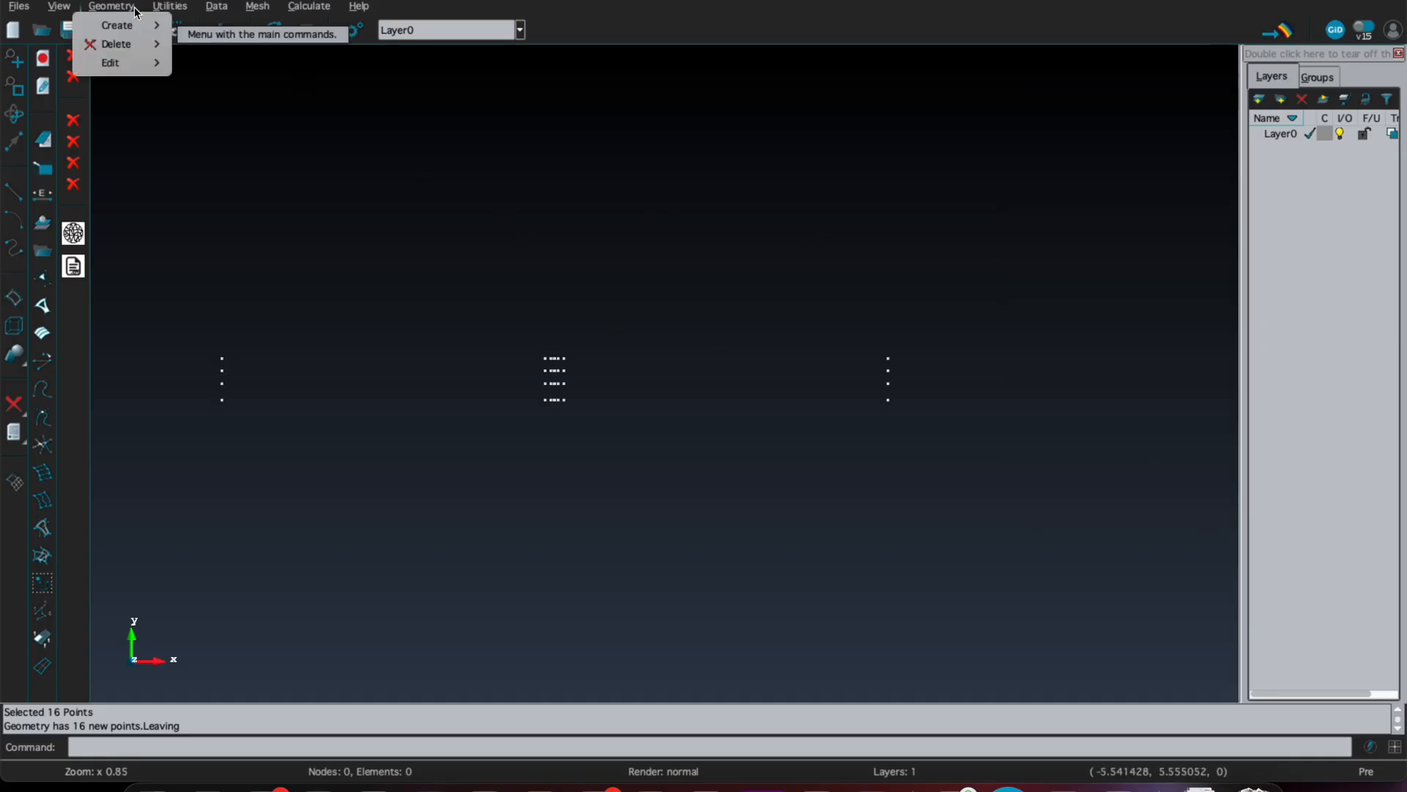
{"action": "mouse_move", "coordinate": [122, 26]}
{"action": "mouse_move", "coordinate": [313, 156]}
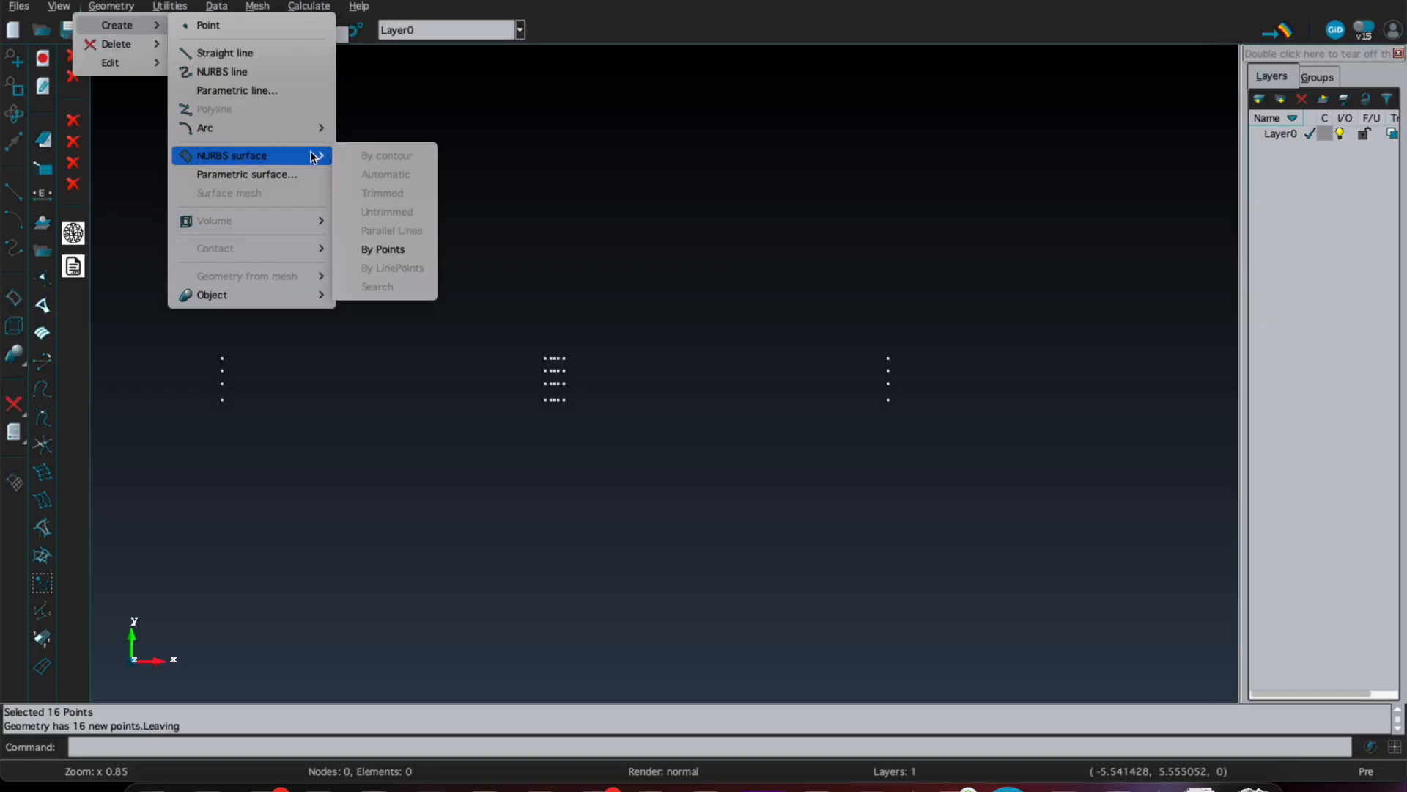
{"action": "left_click", "coordinate": [410, 248]}
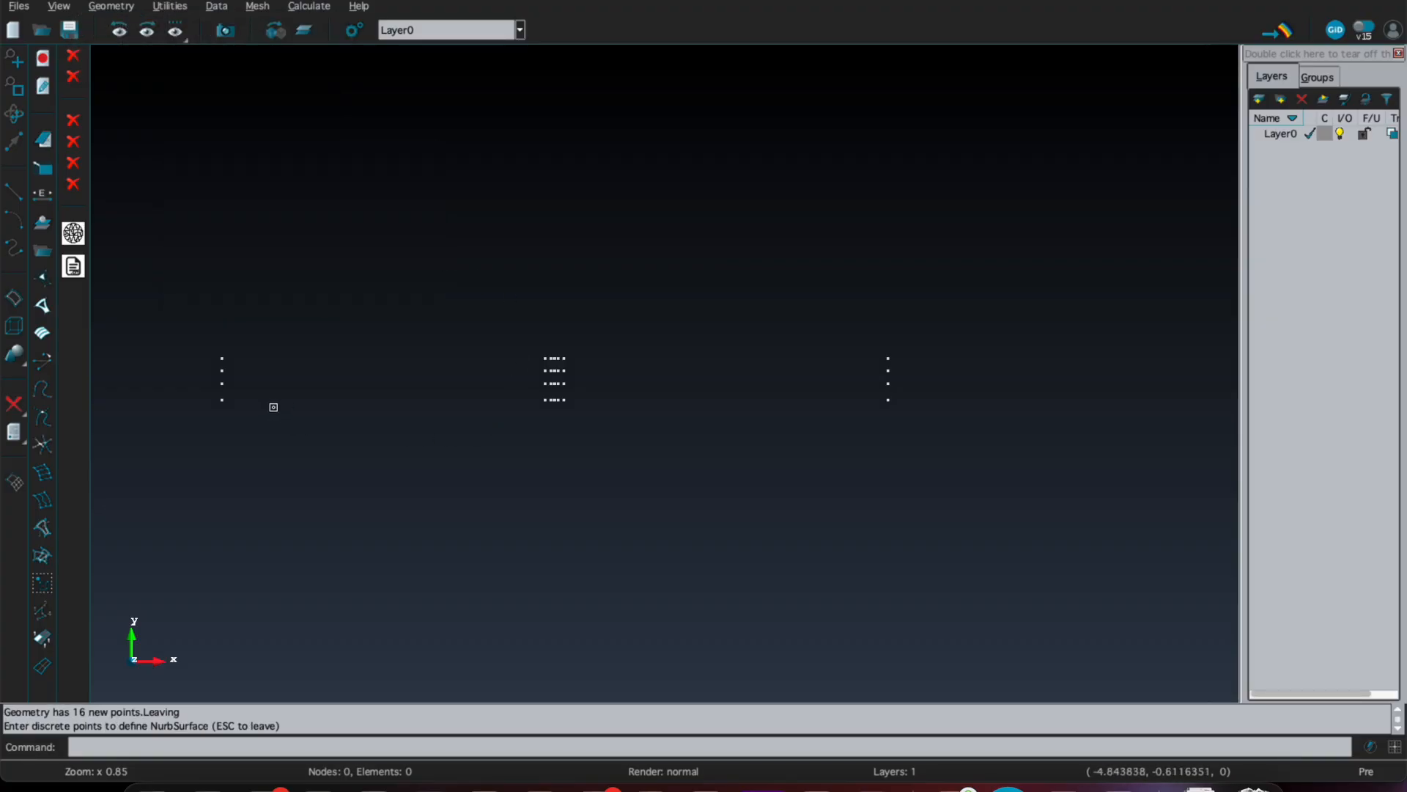
{"action": "scroll", "coordinate": [258, 407], "scroll_direction": "up", "scroll_amount": 7}
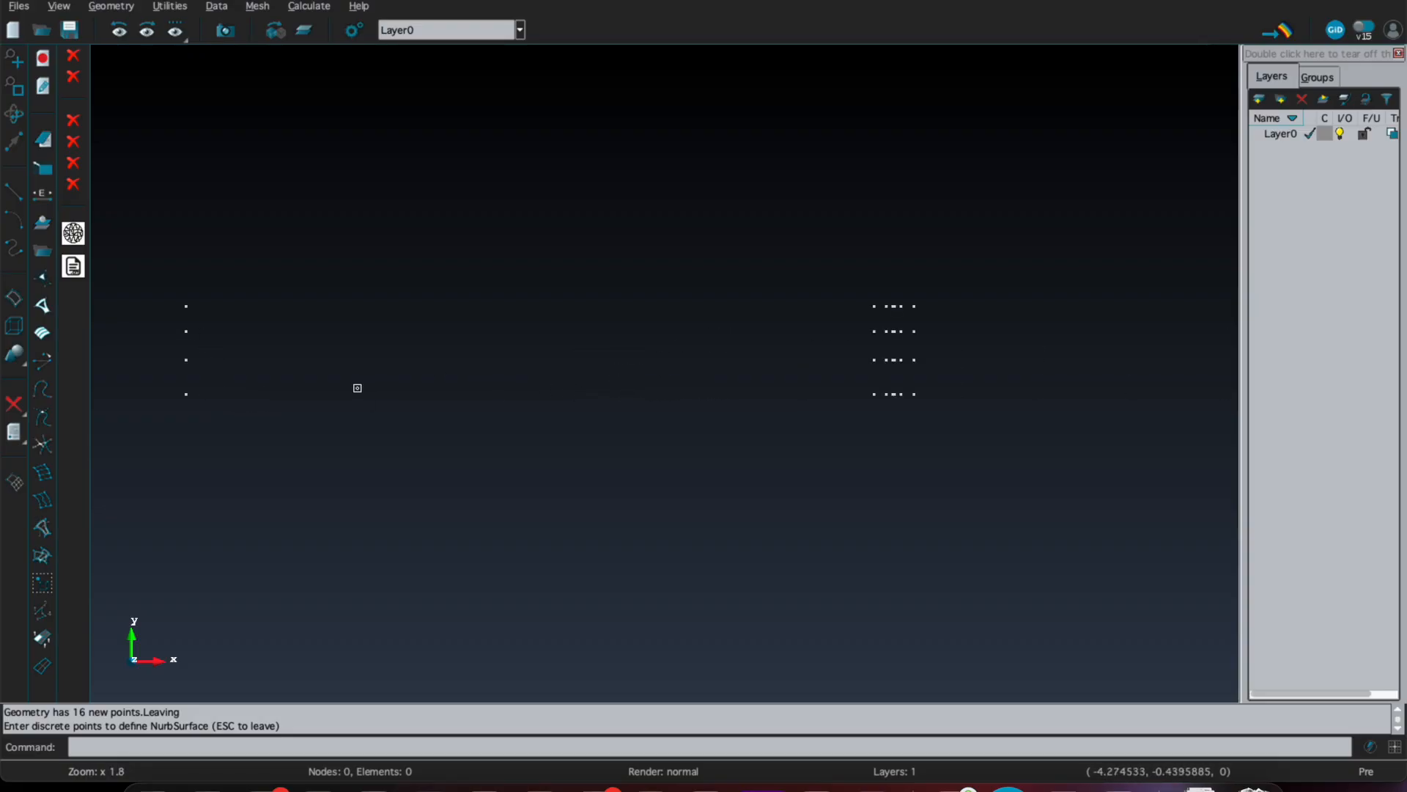
{"action": "left_click", "coordinate": [186, 395]}
{"action": "left_click", "coordinate": [872, 392]}
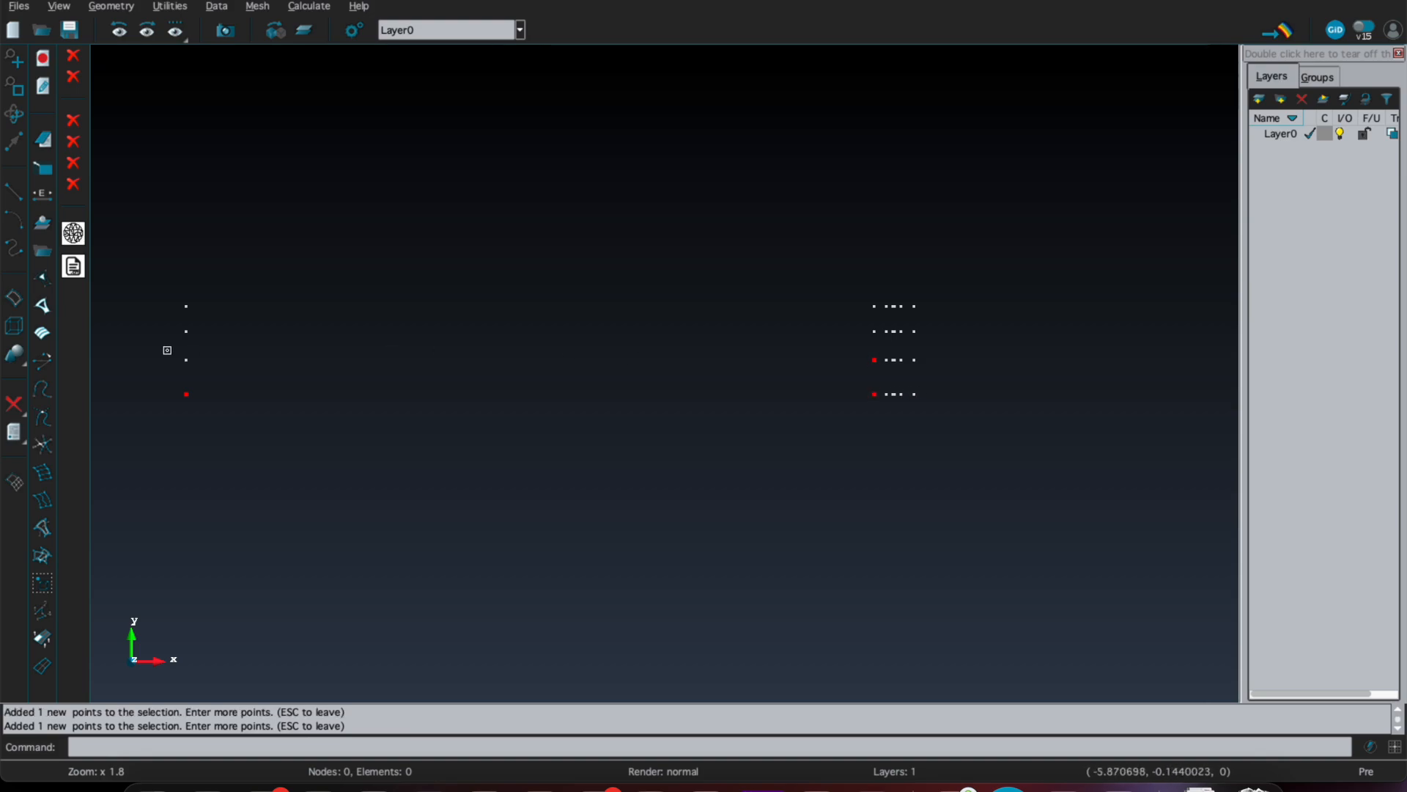
{"action": "key", "text": "Escape"}
Step: Create the middle and upper long NURBS surfaces on the model's left side from their corner points
{"action": "left_click", "coordinate": [185, 360]}
{"action": "left_click", "coordinate": [871, 362]}
{"action": "left_click", "coordinate": [873, 332]}
{"action": "left_click", "coordinate": [189, 333]}
{"action": "key", "text": "Escape"}
{"action": "left_click", "coordinate": [187, 332]}
{"action": "left_click", "coordinate": [875, 331]}
{"action": "left_click", "coordinate": [191, 307]}
Step: Create the three stacked NURBS surfaces in the first short column beside the left long panels
{"action": "scroll", "coordinate": [933, 359], "scroll_direction": "up", "scroll_amount": 5}
{"action": "left_click", "coordinate": [766, 461]}
{"action": "left_click", "coordinate": [802, 461]}
{"action": "left_click", "coordinate": [804, 362]}
{"action": "left_click", "coordinate": [767, 362]}
{"action": "left_click", "coordinate": [767, 362]}
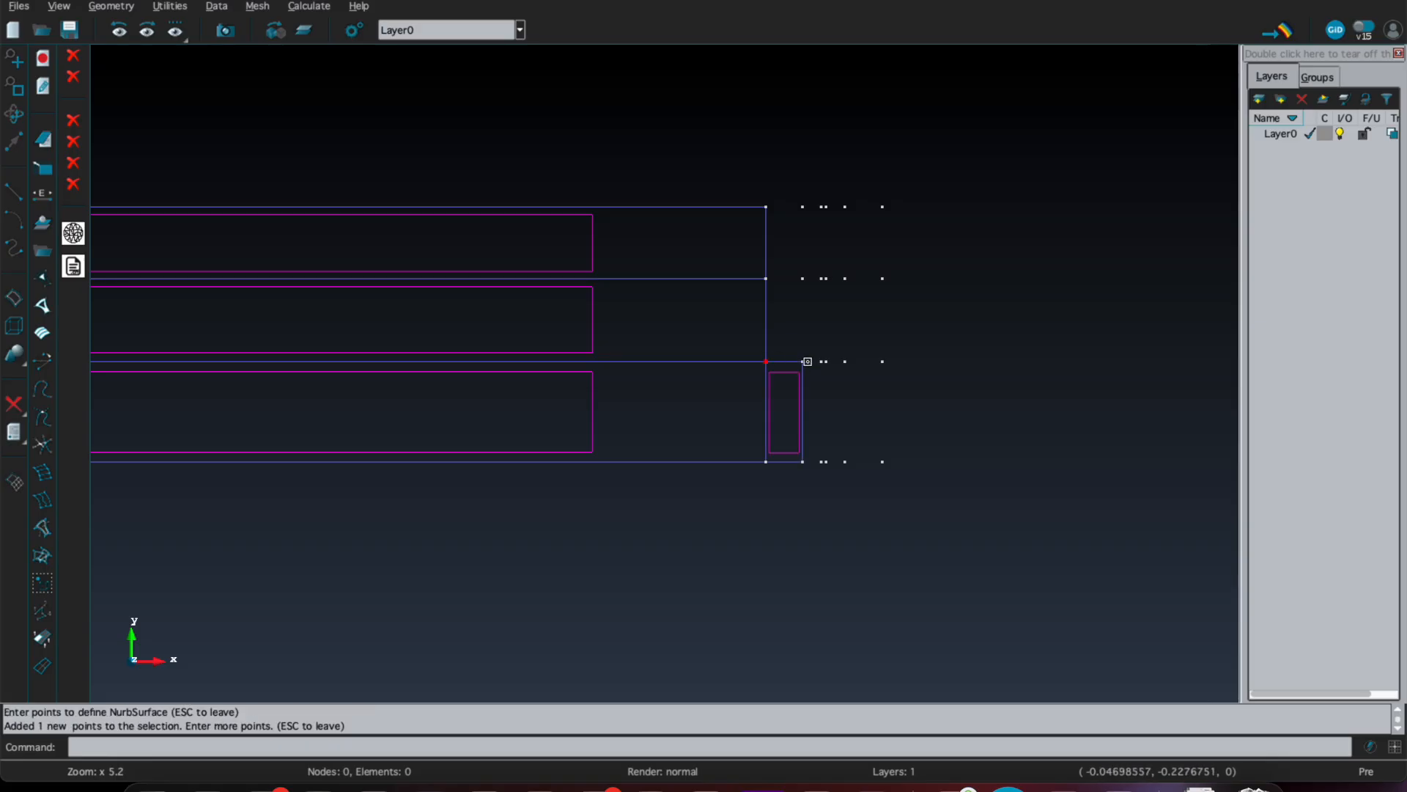
{"action": "left_click", "coordinate": [802, 361]}
{"action": "left_click", "coordinate": [802, 280]}
{"action": "left_click", "coordinate": [767, 278]}
{"action": "left_click", "coordinate": [767, 279]}
{"action": "left_click", "coordinate": [802, 279]}
{"action": "left_click", "coordinate": [803, 206]}
{"action": "left_click", "coordinate": [767, 207]}
Step: Create the three stacked NURBS surfaces in the second short column, just left of the narrow centre column
{"action": "scroll", "coordinate": [866, 372], "scroll_direction": "up", "scroll_amount": 2}
{"action": "left_click", "coordinate": [790, 481]}
{"action": "left_click", "coordinate": [812, 482]}
{"action": "left_click", "coordinate": [789, 358]}
{"action": "left_click", "coordinate": [789, 358]}
{"action": "left_click", "coordinate": [812, 358]}
{"action": "left_click", "coordinate": [812, 255]}
{"action": "left_click", "coordinate": [788, 255]}
{"action": "left_click", "coordinate": [788, 255]}
{"action": "left_click", "coordinate": [812, 255]}
{"action": "left_click", "coordinate": [793, 169]}
Step: Create the lower and upper NURBS surfaces in the narrow centre column
{"action": "scroll", "coordinate": [862, 212], "scroll_direction": "up", "scroll_amount": 2}
{"action": "left_click", "coordinate": [784, 630]}
{"action": "left_click", "coordinate": [794, 630]}
{"action": "left_click", "coordinate": [794, 437]}
{"action": "left_click", "coordinate": [786, 437]}
{"action": "left_click", "coordinate": [786, 279]}
{"action": "left_click", "coordinate": [794, 280]}
{"action": "left_click", "coordinate": [795, 142]}
{"action": "left_click", "coordinate": [785, 142]}
Step: Create the three stacked NURBS surfaces in the column just right of the narrow centre column
{"action": "left_click", "coordinate": [795, 630]}
{"action": "left_click", "coordinate": [831, 630]}
{"action": "left_click", "coordinate": [830, 438]}
{"action": "left_click", "coordinate": [795, 437]}
{"action": "left_click", "coordinate": [795, 438]}
{"action": "left_click", "coordinate": [831, 437]}
{"action": "left_click", "coordinate": [795, 279]}
{"action": "left_click", "coordinate": [831, 279]}
{"action": "left_click", "coordinate": [830, 143]}
{"action": "left_click", "coordinate": [794, 143]}
Step: Create the three stacked NURBS surfaces in the last short column, next to the open right side
{"action": "left_click", "coordinate": [830, 629]}
{"action": "left_click", "coordinate": [902, 629]}
{"action": "left_click", "coordinate": [902, 438]}
{"action": "left_click", "coordinate": [830, 438]}
{"action": "left_click", "coordinate": [830, 439]}
{"action": "left_click", "coordinate": [901, 437]}
{"action": "left_click", "coordinate": [902, 280]}
{"action": "left_click", "coordinate": [830, 280]}
{"action": "left_click", "coordinate": [831, 280]}
{"action": "left_click", "coordinate": [902, 279]}
{"action": "left_click", "coordinate": [901, 143]}
{"action": "left_click", "coordinate": [830, 143]}
Step: Create the lowest long NURBS surface between the last short column and the far right points
{"action": "scroll", "coordinate": [801, 261], "scroll_direction": "down", "scroll_amount": 5}
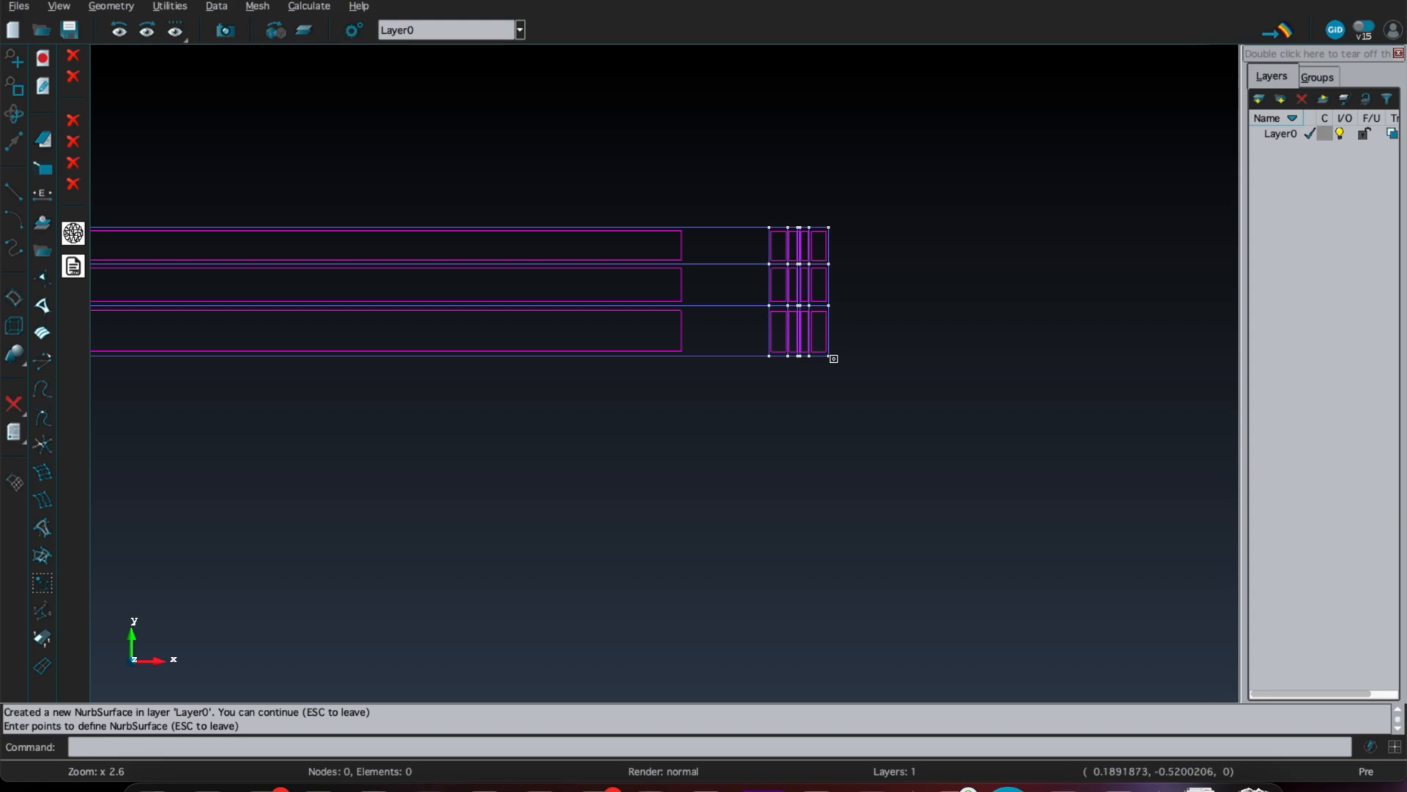
{"action": "left_click", "coordinate": [828, 357]}
{"action": "scroll", "coordinate": [852, 349], "scroll_direction": "down", "scroll_amount": 5}
{"action": "left_click", "coordinate": [1137, 354]}
{"action": "scroll", "coordinate": [1141, 350], "scroll_direction": "up", "scroll_amount": 1}
{"action": "left_click", "coordinate": [1142, 328]}
{"action": "scroll", "coordinate": [1144, 326], "scroll_direction": "up", "scroll_amount": 2}
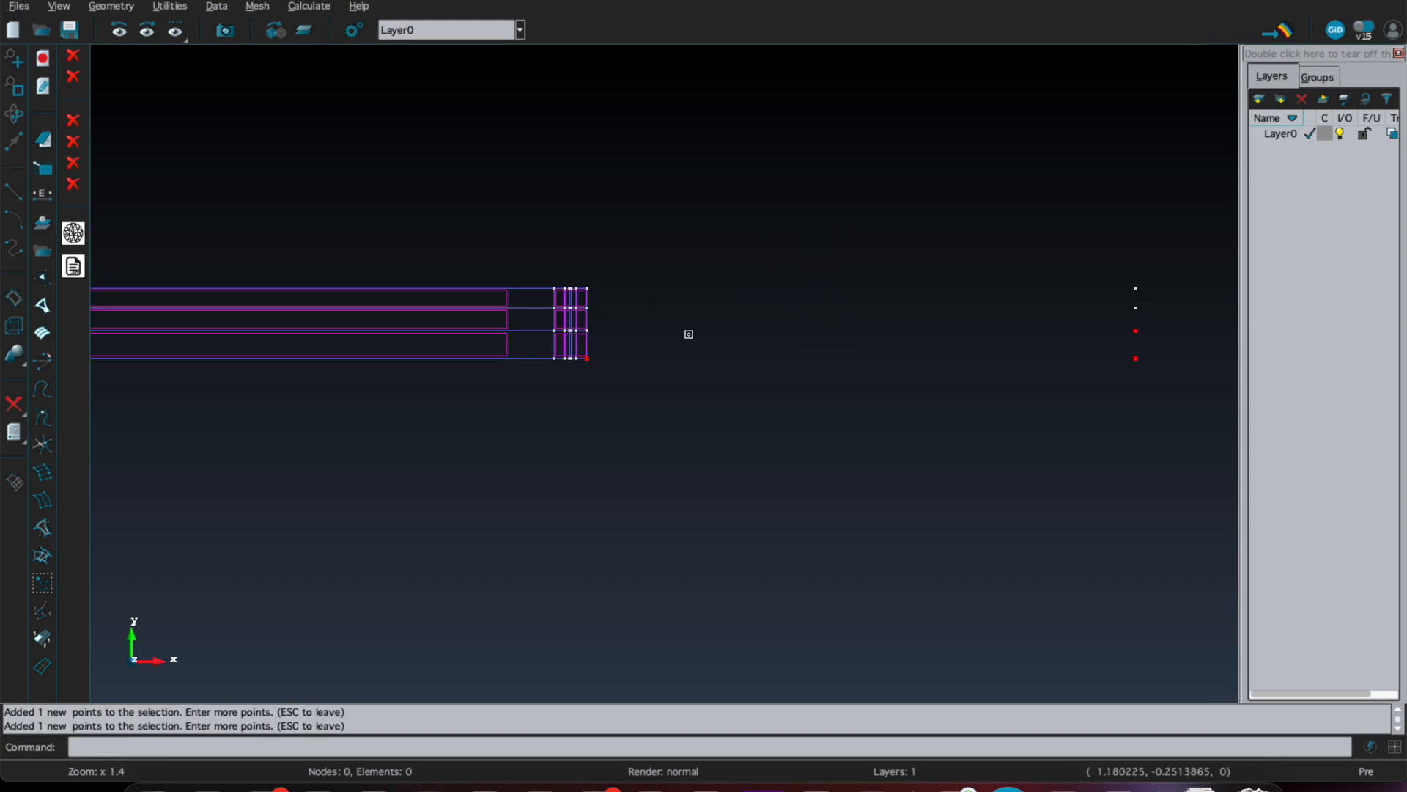
{"action": "left_click", "coordinate": [594, 332]}
Step: Create the middle and upper long NURBS surfaces on the model's right side and leave surface creation
{"action": "left_click", "coordinate": [1135, 334]}
{"action": "left_click", "coordinate": [1136, 311]}
{"action": "left_click", "coordinate": [587, 308]}
{"action": "left_click", "coordinate": [587, 308]}
{"action": "left_click", "coordinate": [1136, 312]}
{"action": "left_click", "coordinate": [591, 289]}
{"action": "key", "text": "Escape"}
Step: Collapse the whole model, accepting the proposed tolerance
{"action": "scroll", "coordinate": [579, 330], "scroll_direction": "up", "scroll_amount": 5}
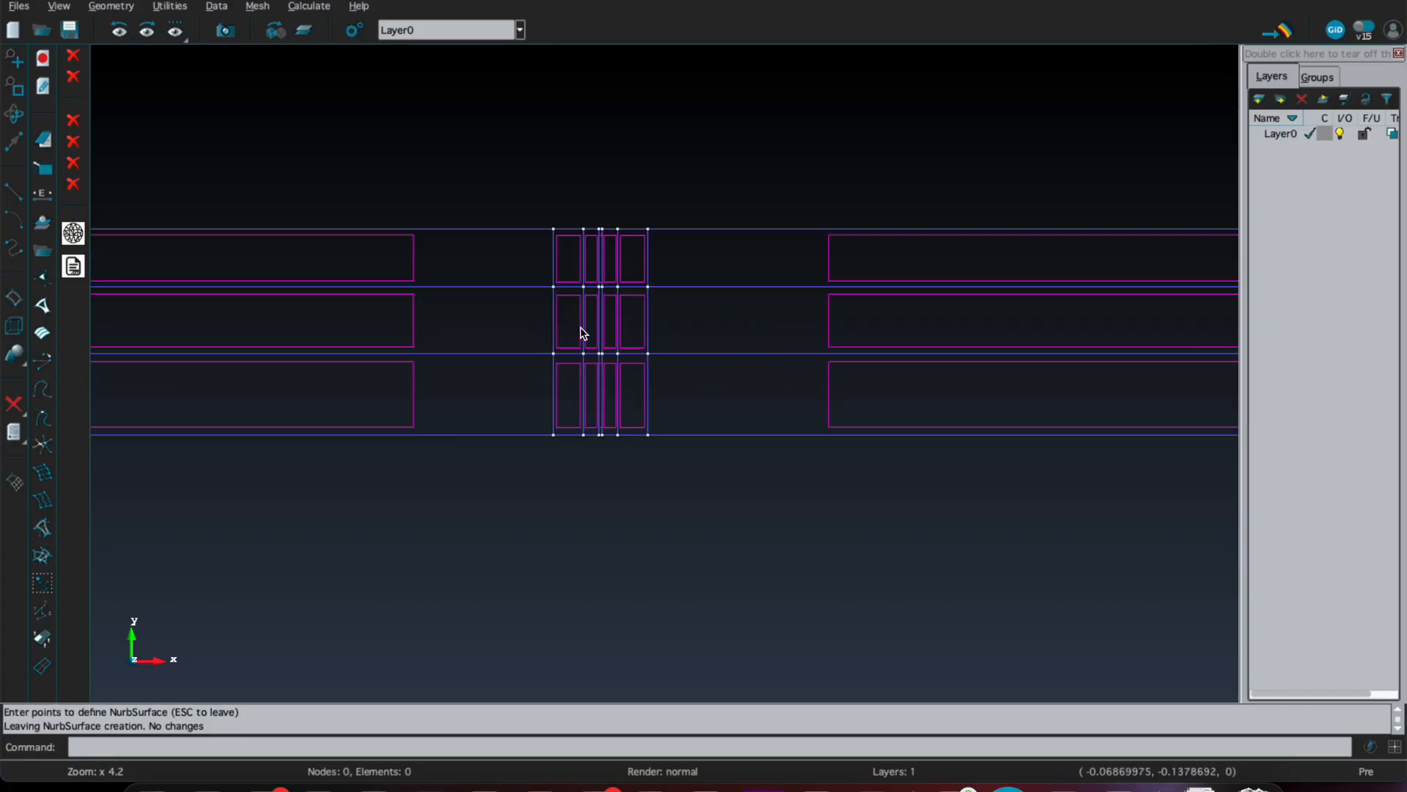
{"action": "scroll", "coordinate": [583, 333], "scroll_direction": "up", "scroll_amount": 1}
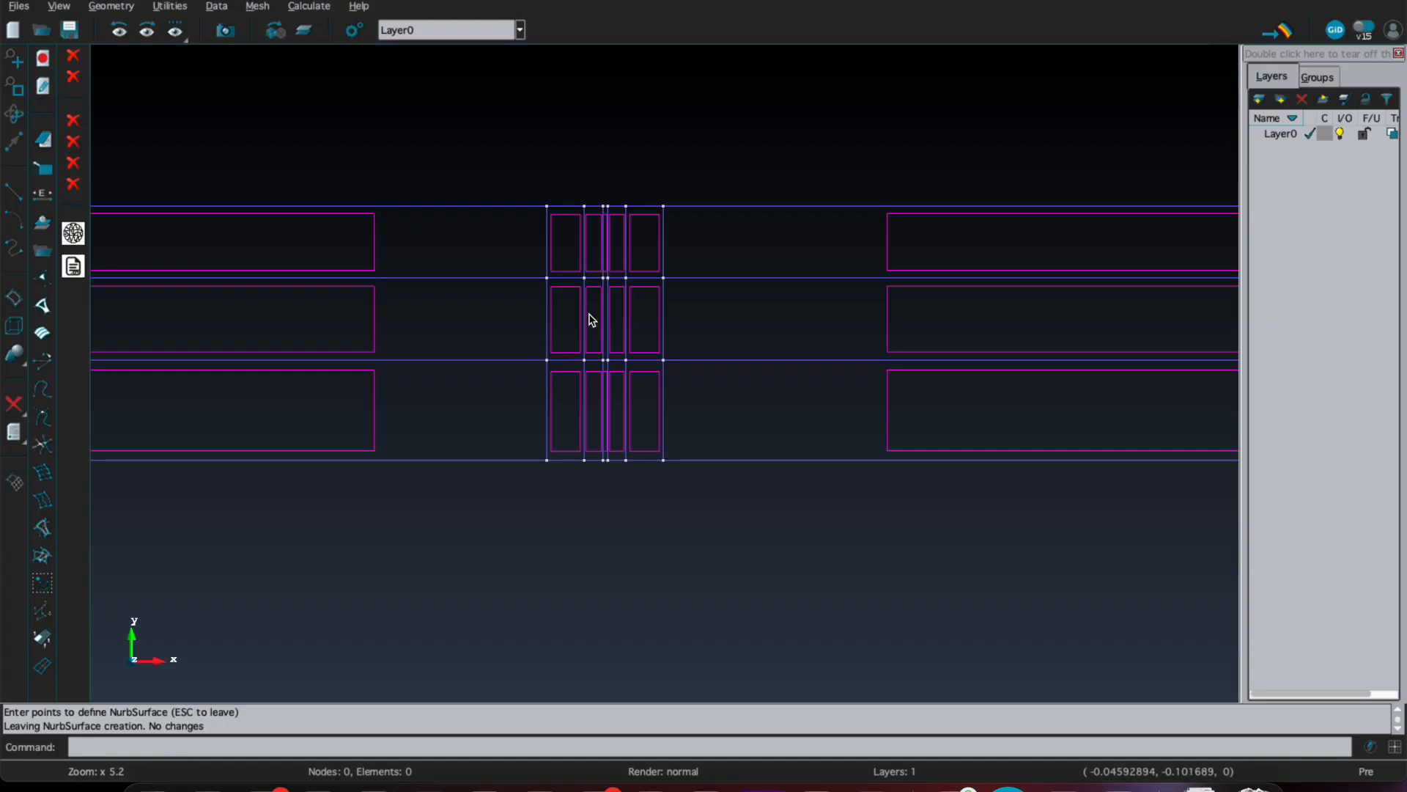
{"action": "scroll", "coordinate": [595, 319], "scroll_direction": "up", "scroll_amount": 2}
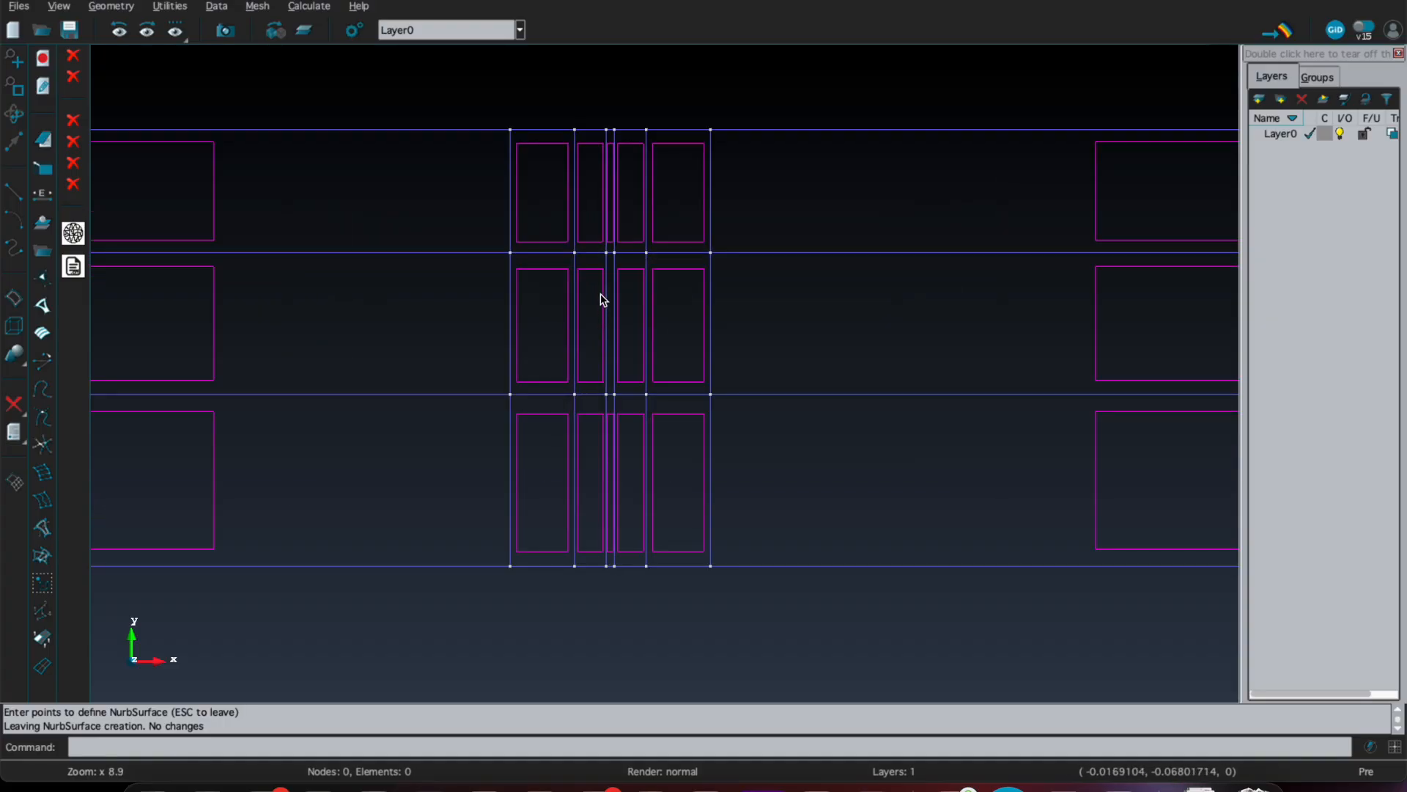
{"action": "scroll", "coordinate": [615, 309], "scroll_direction": "up", "scroll_amount": 1}
{"action": "scroll", "coordinate": [614, 299], "scroll_direction": "up", "scroll_amount": 2}
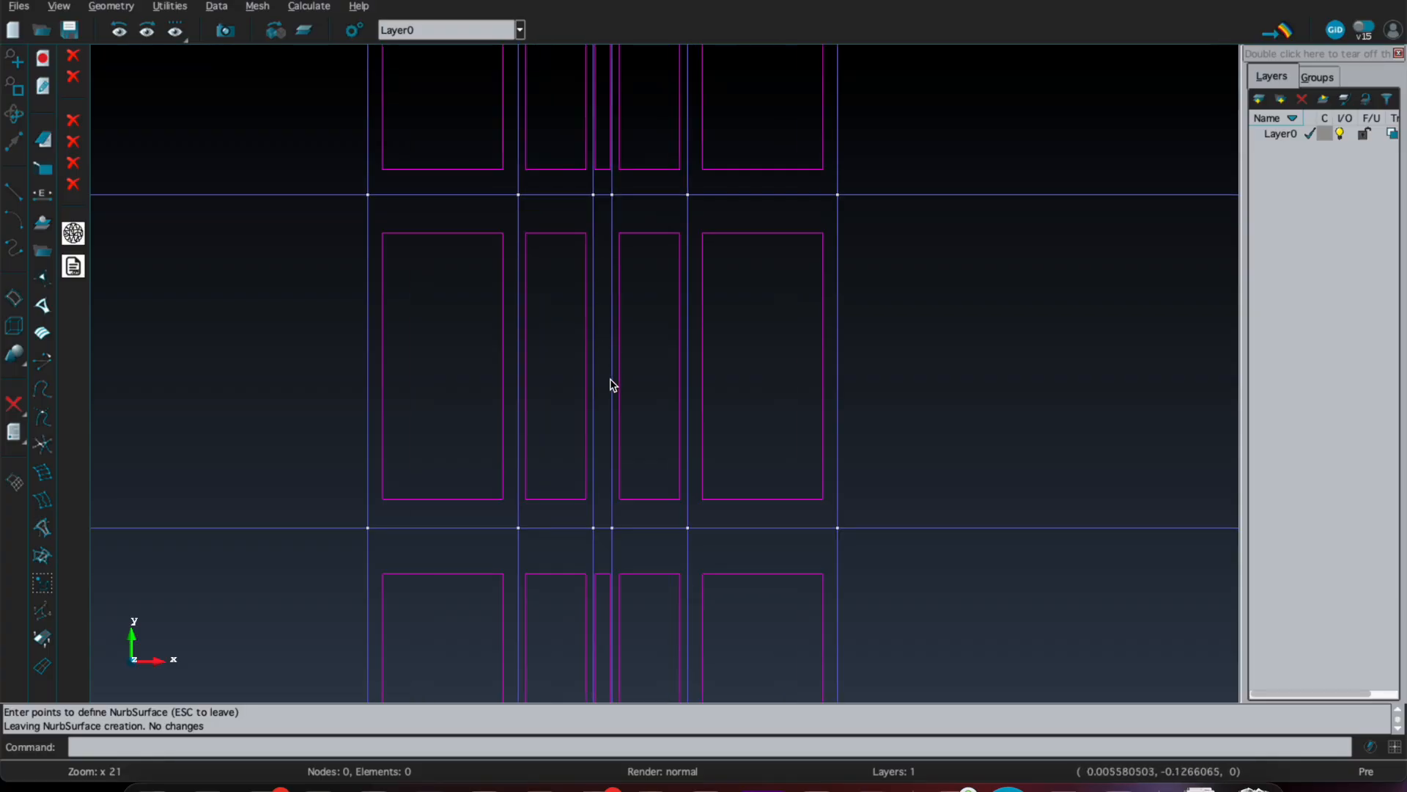
{"action": "scroll", "coordinate": [613, 384], "scroll_direction": "down", "scroll_amount": 6}
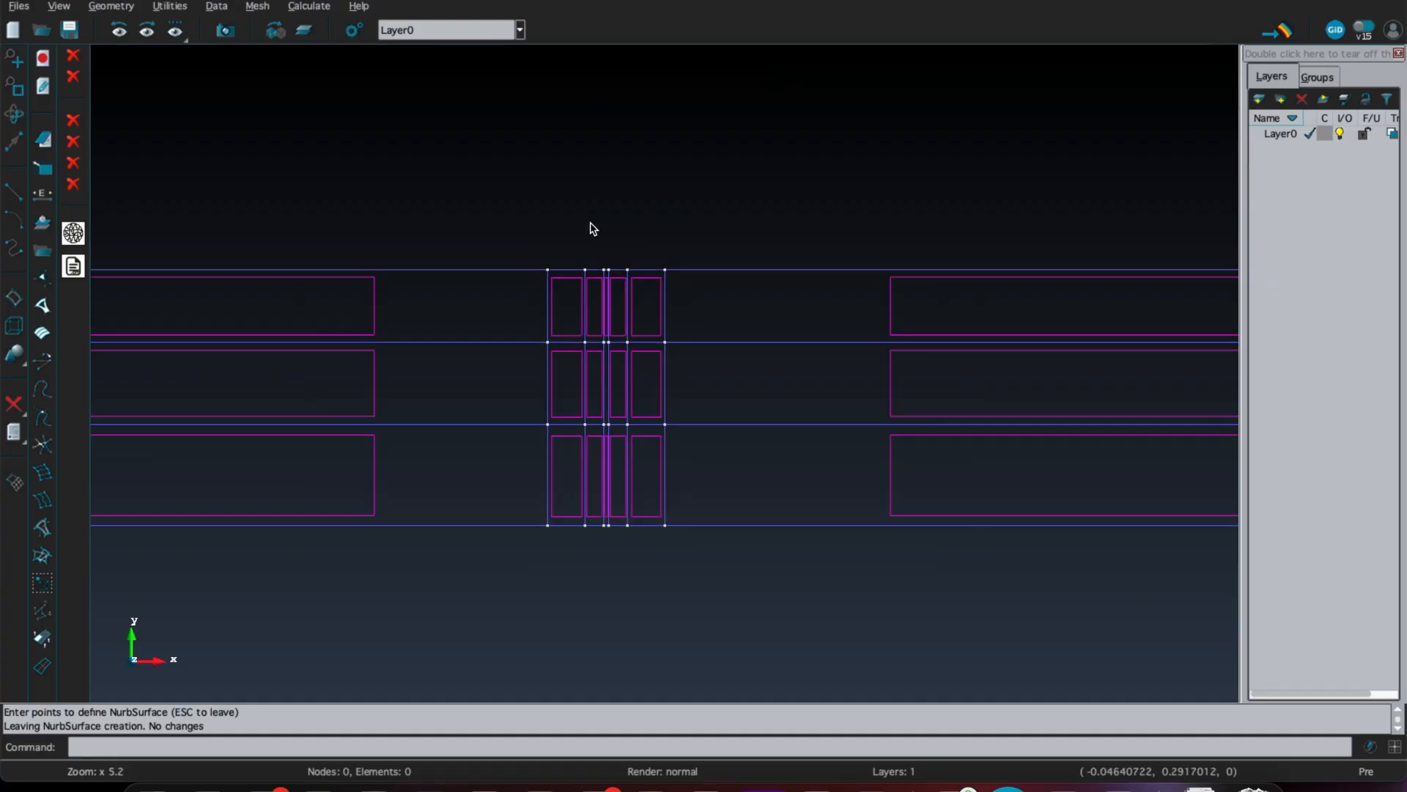
{"action": "scroll", "coordinate": [596, 212], "scroll_direction": "down", "scroll_amount": 1}
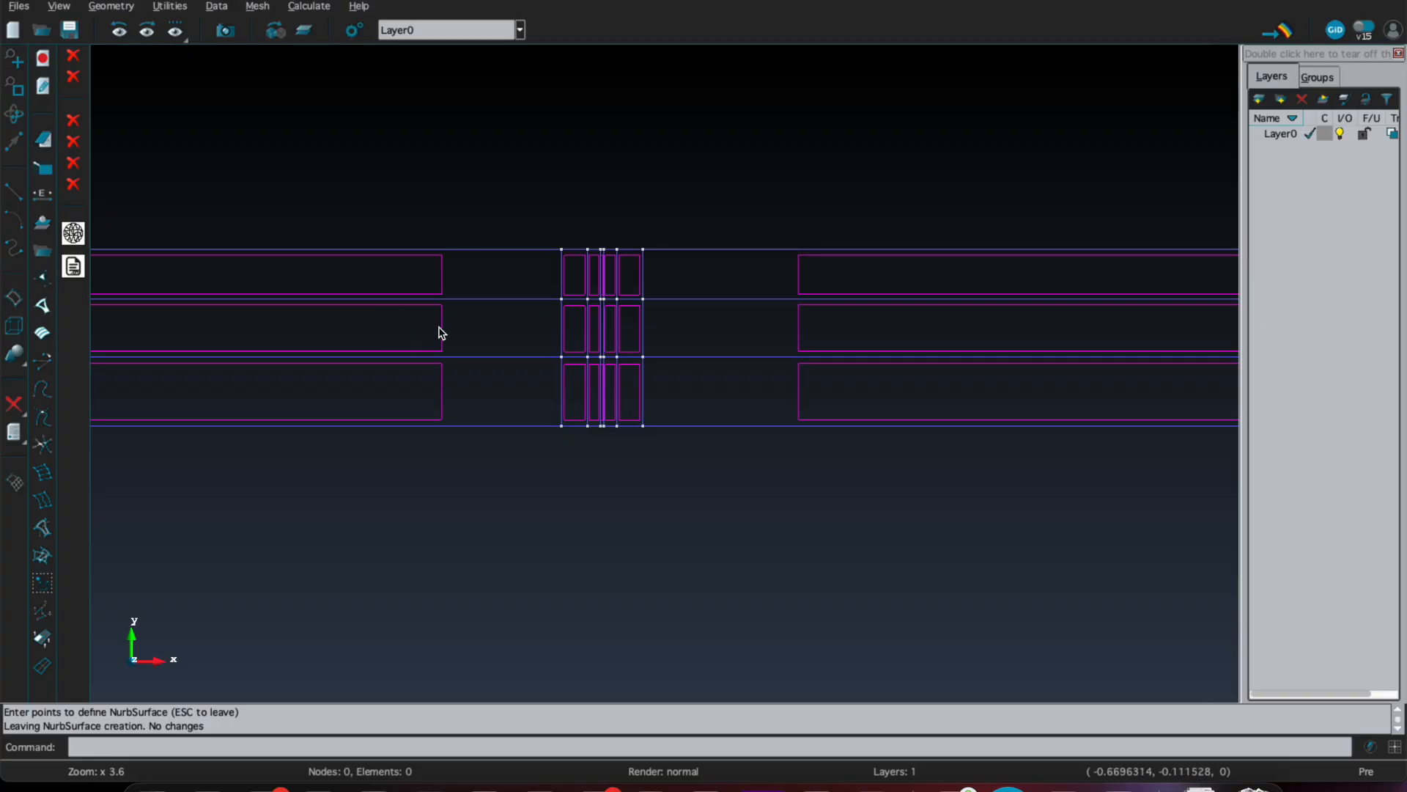
{"action": "left_click", "coordinate": [40, 590]}
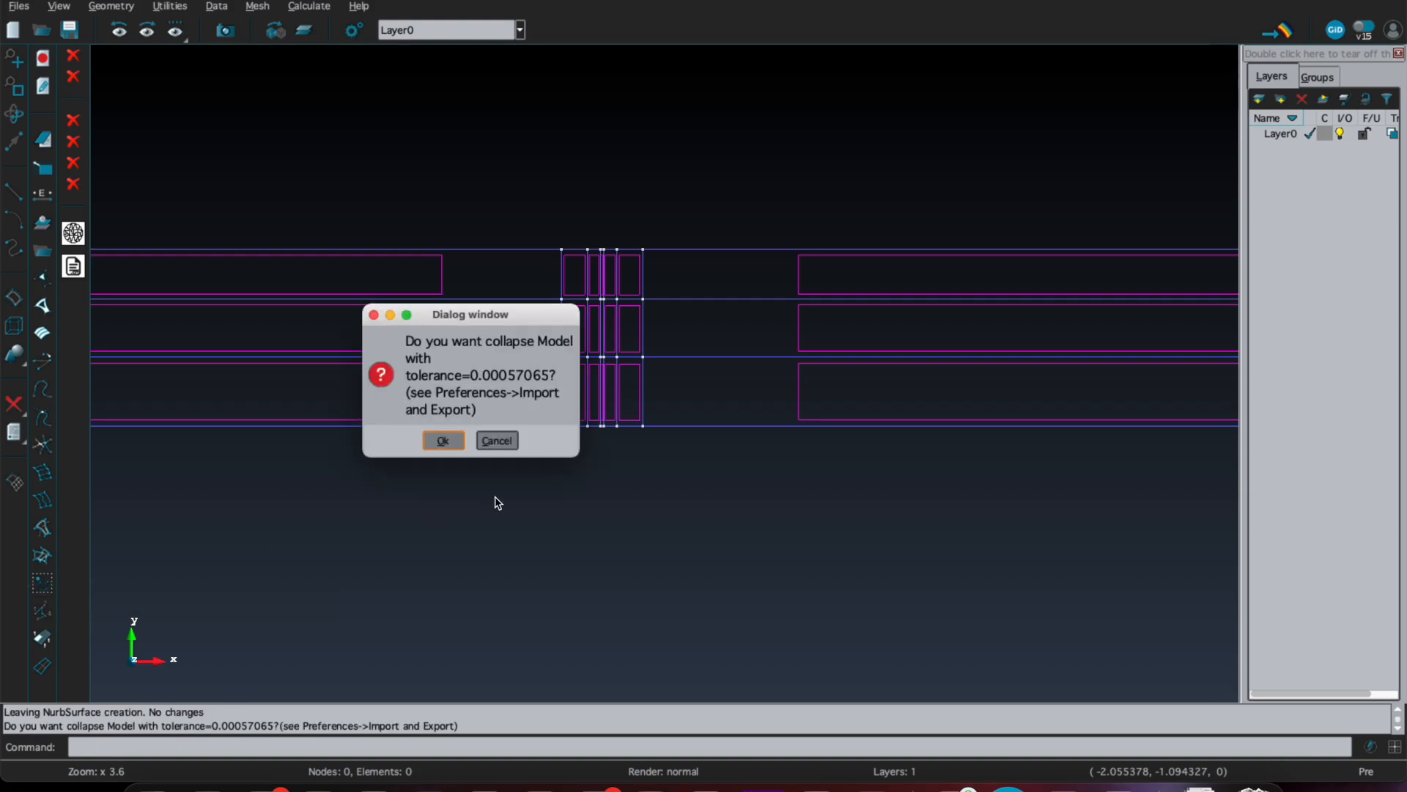
{"action": "left_click", "coordinate": [442, 438]}
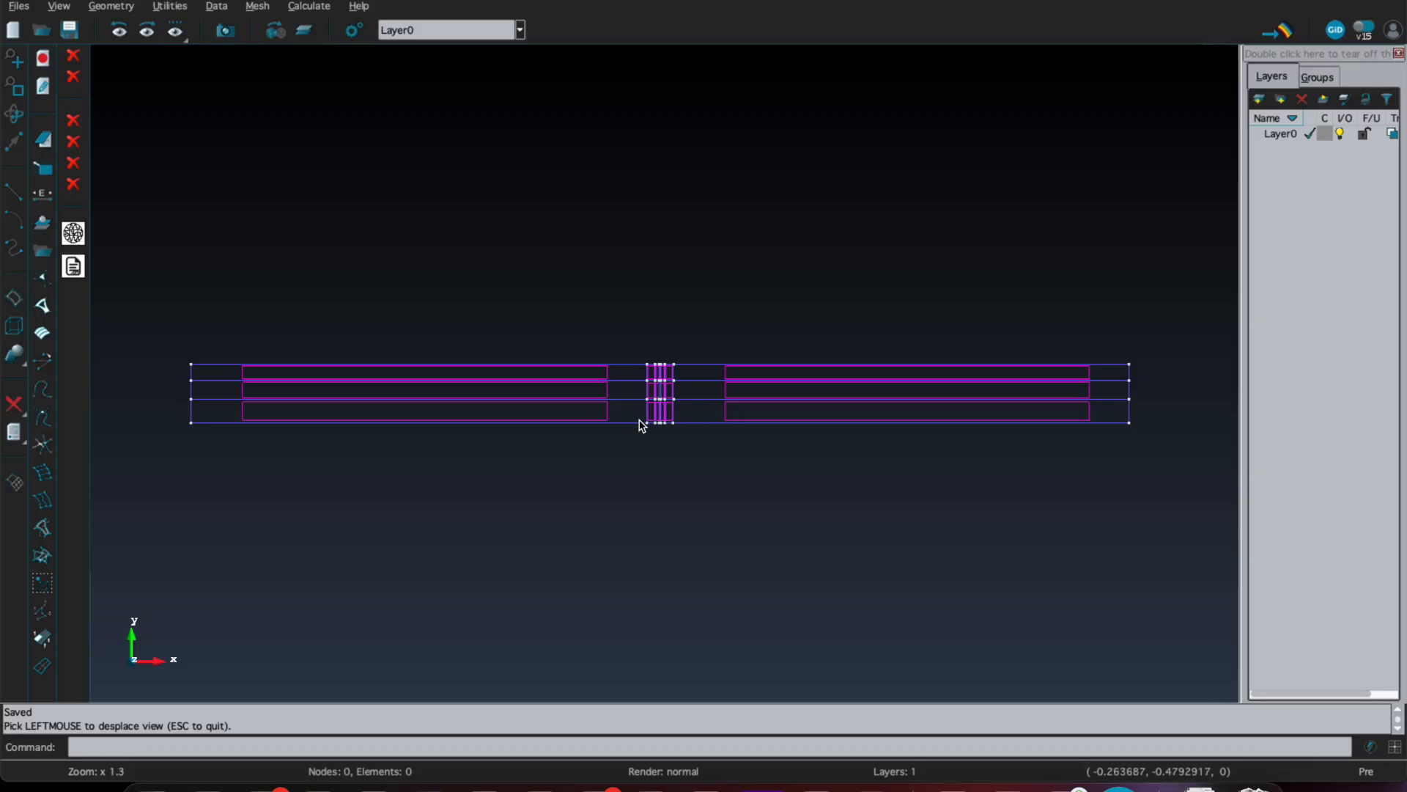
{"action": "scroll", "coordinate": [660, 399], "scroll_direction": "up", "scroll_amount": 4}
{"action": "scroll", "coordinate": [667, 356], "scroll_direction": "up", "scroll_amount": 4}
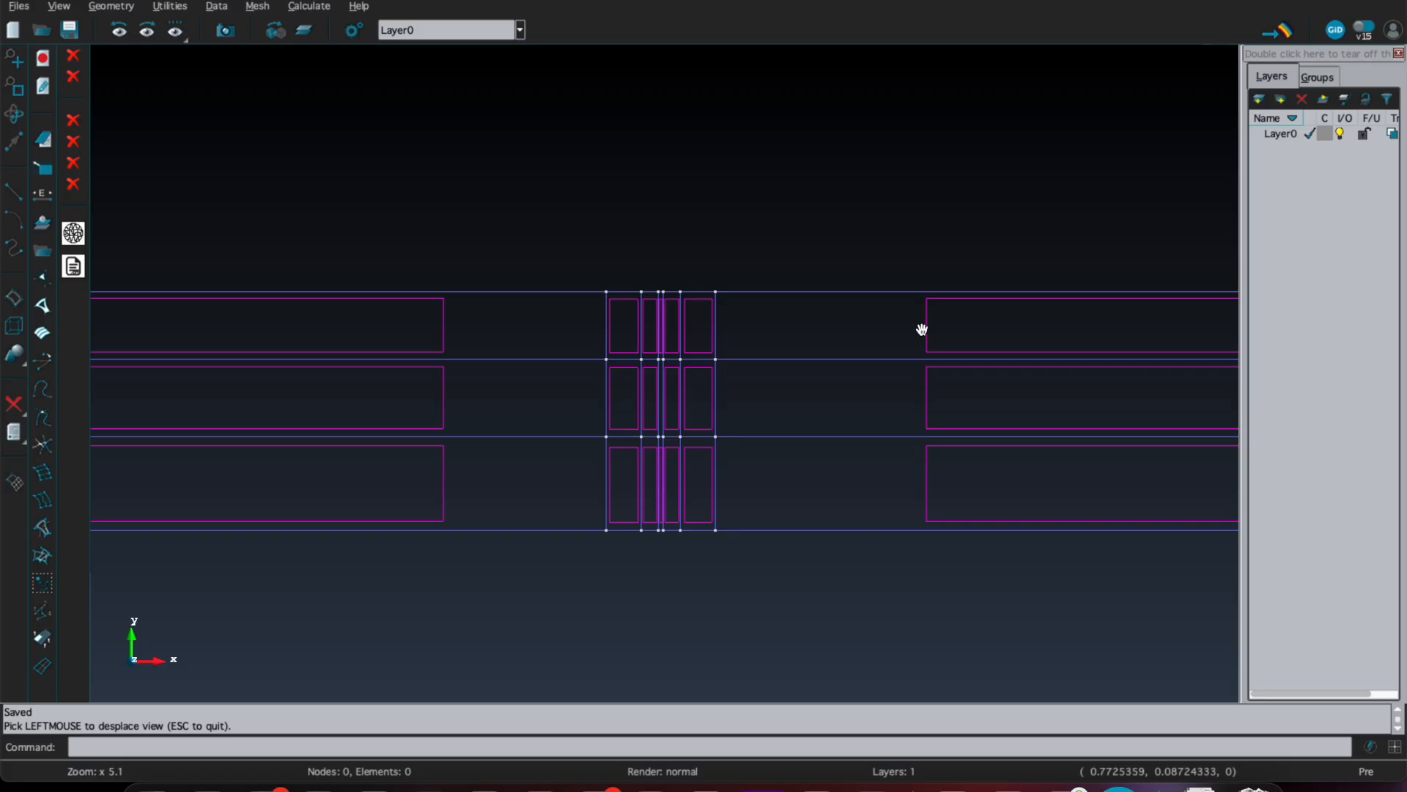
{"action": "scroll", "coordinate": [923, 329], "scroll_direction": "up", "scroll_amount": 1}
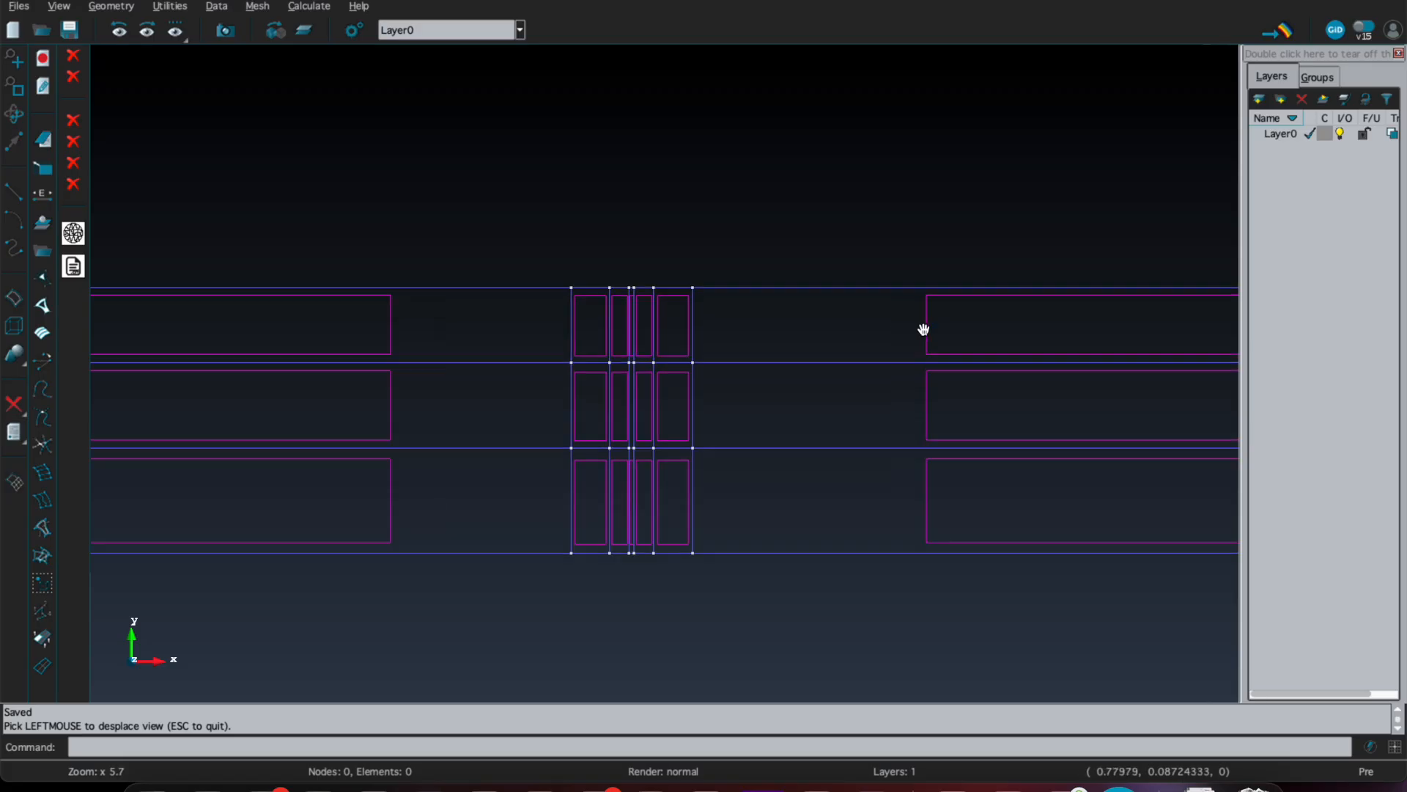
{"action": "left_click_drag", "start_coordinate": [746, 528], "coordinate": [818, 488]}
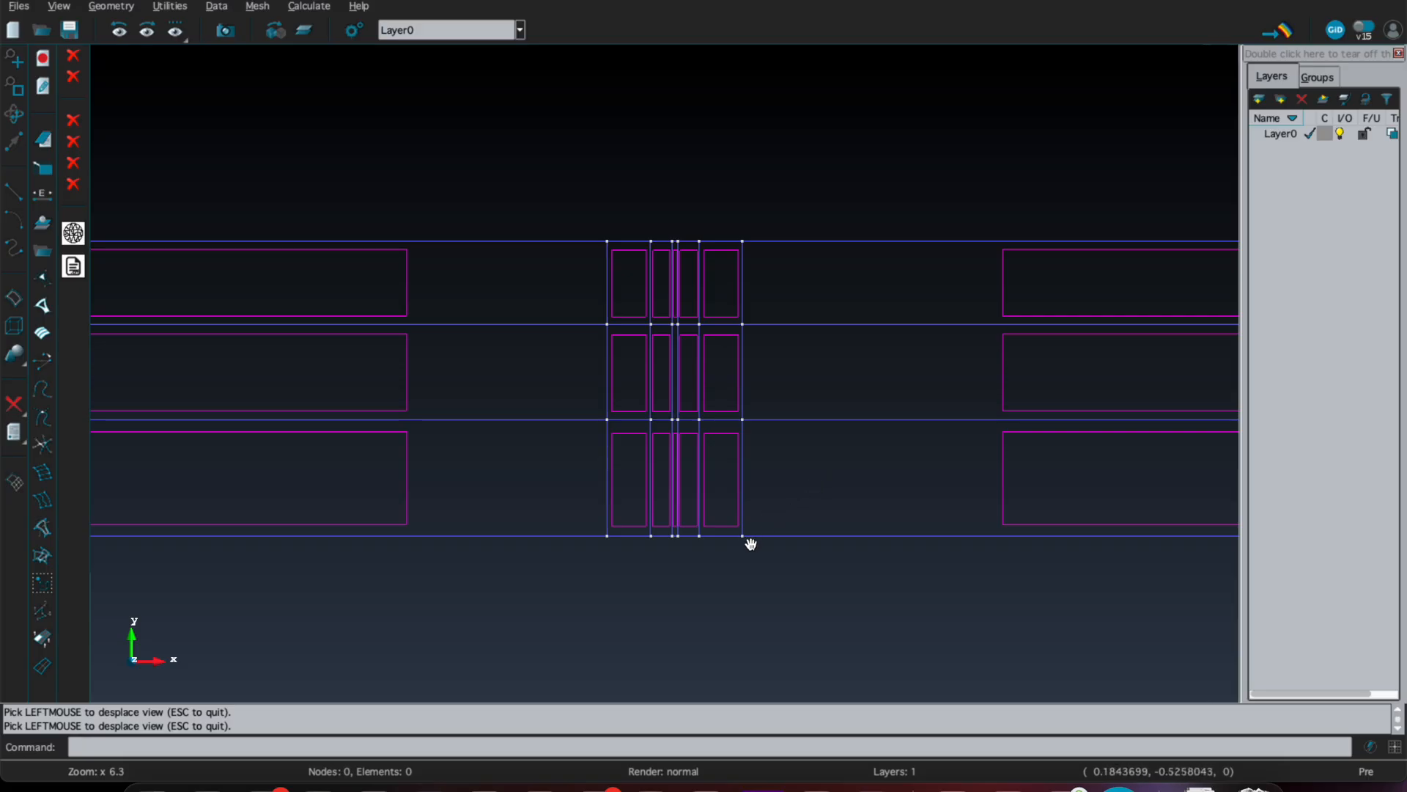
{"action": "scroll", "coordinate": [673, 369], "scroll_direction": "up", "scroll_amount": 5}
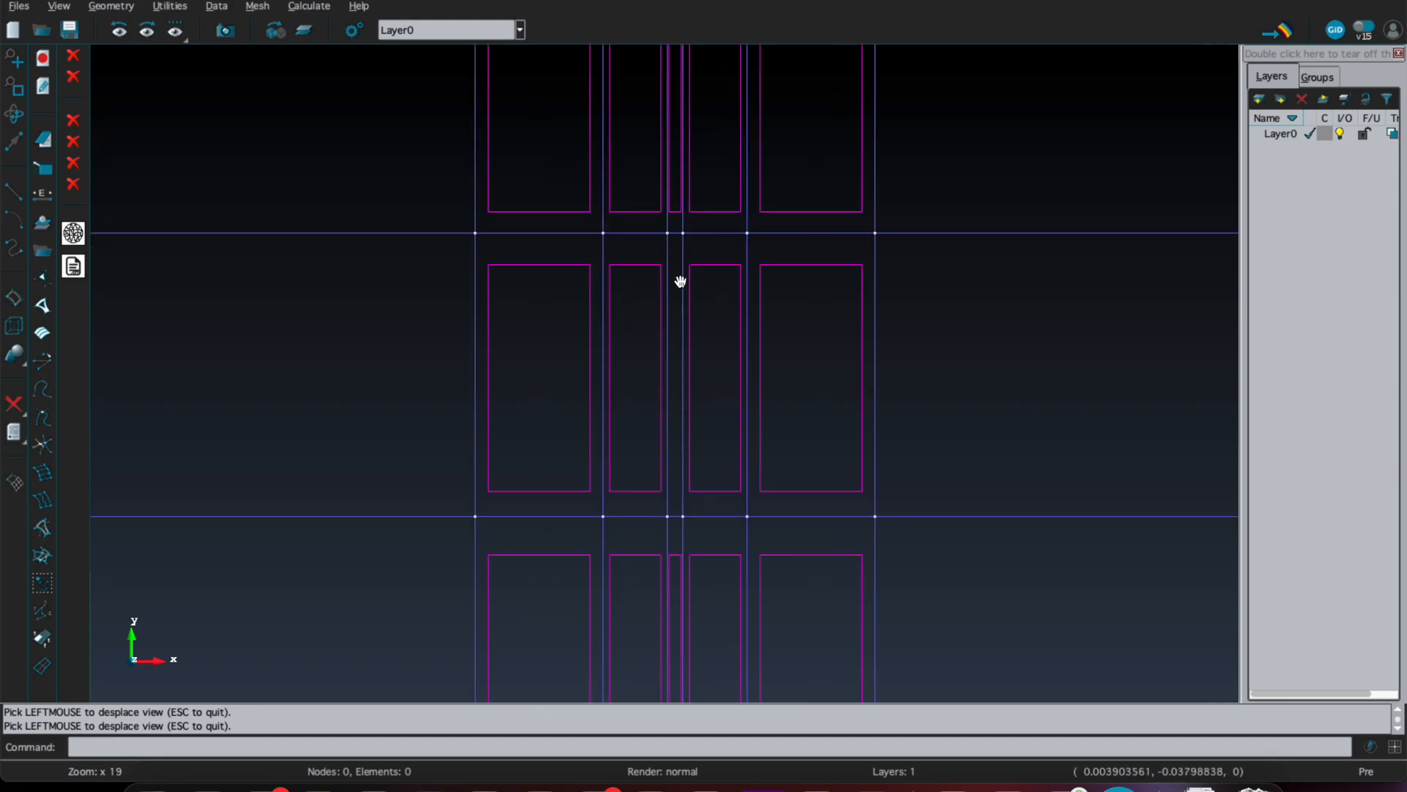
{"action": "scroll", "coordinate": [674, 426], "scroll_direction": "down", "scroll_amount": 3}
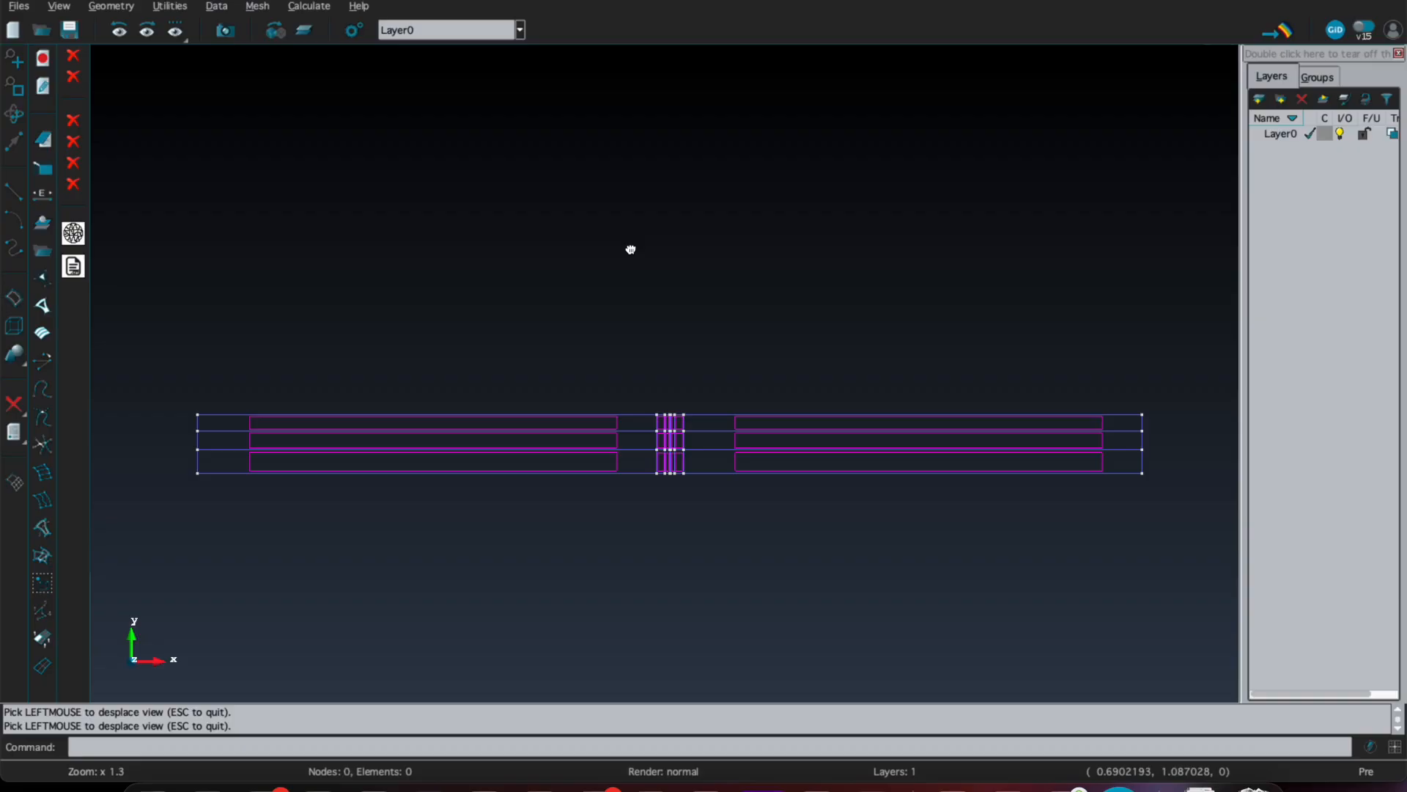
{"action": "left_click_drag", "start_coordinate": [631, 249], "coordinate": [717, 269]}
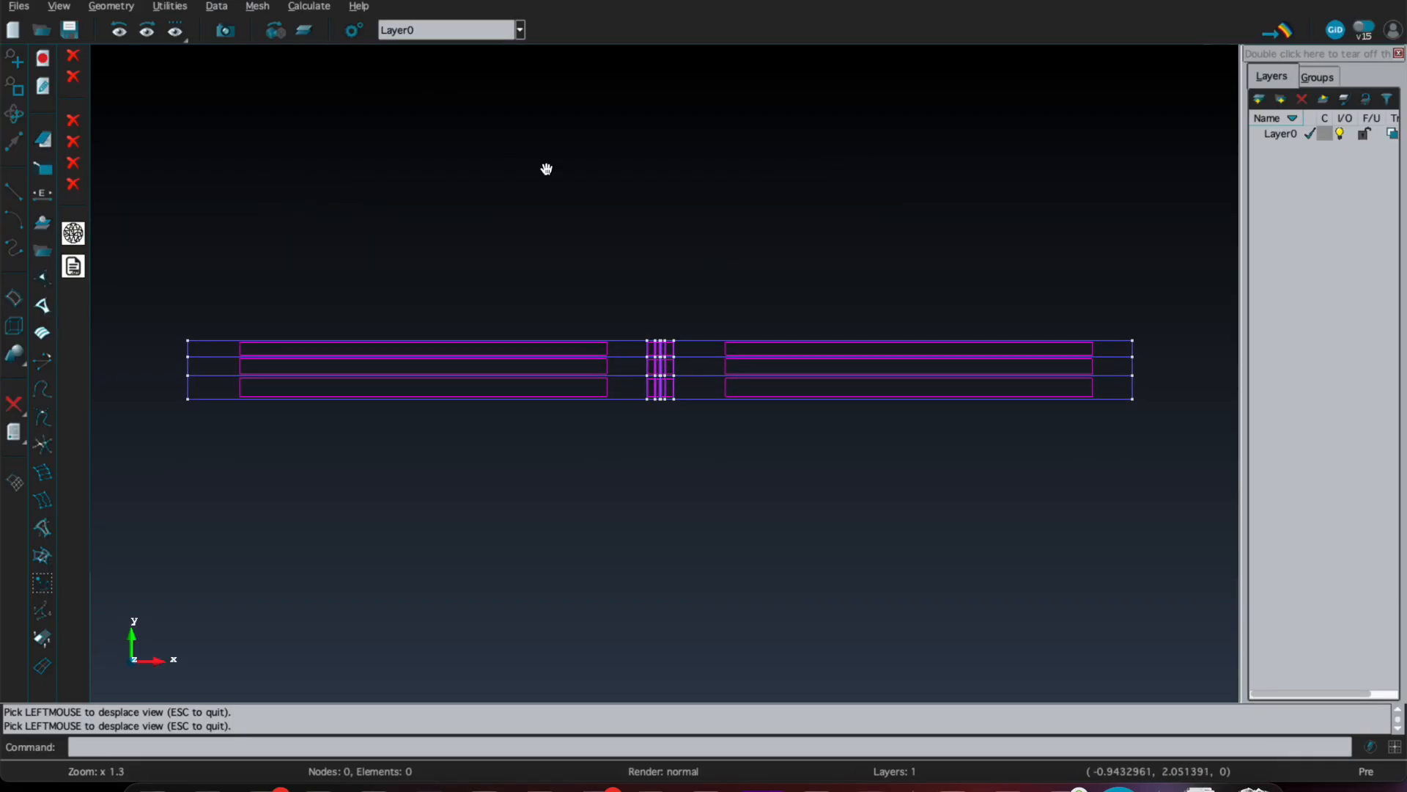
Step: Set up a translation copy of surfaces with the second point at z 6
{"action": "left_click", "coordinate": [170, 9]}
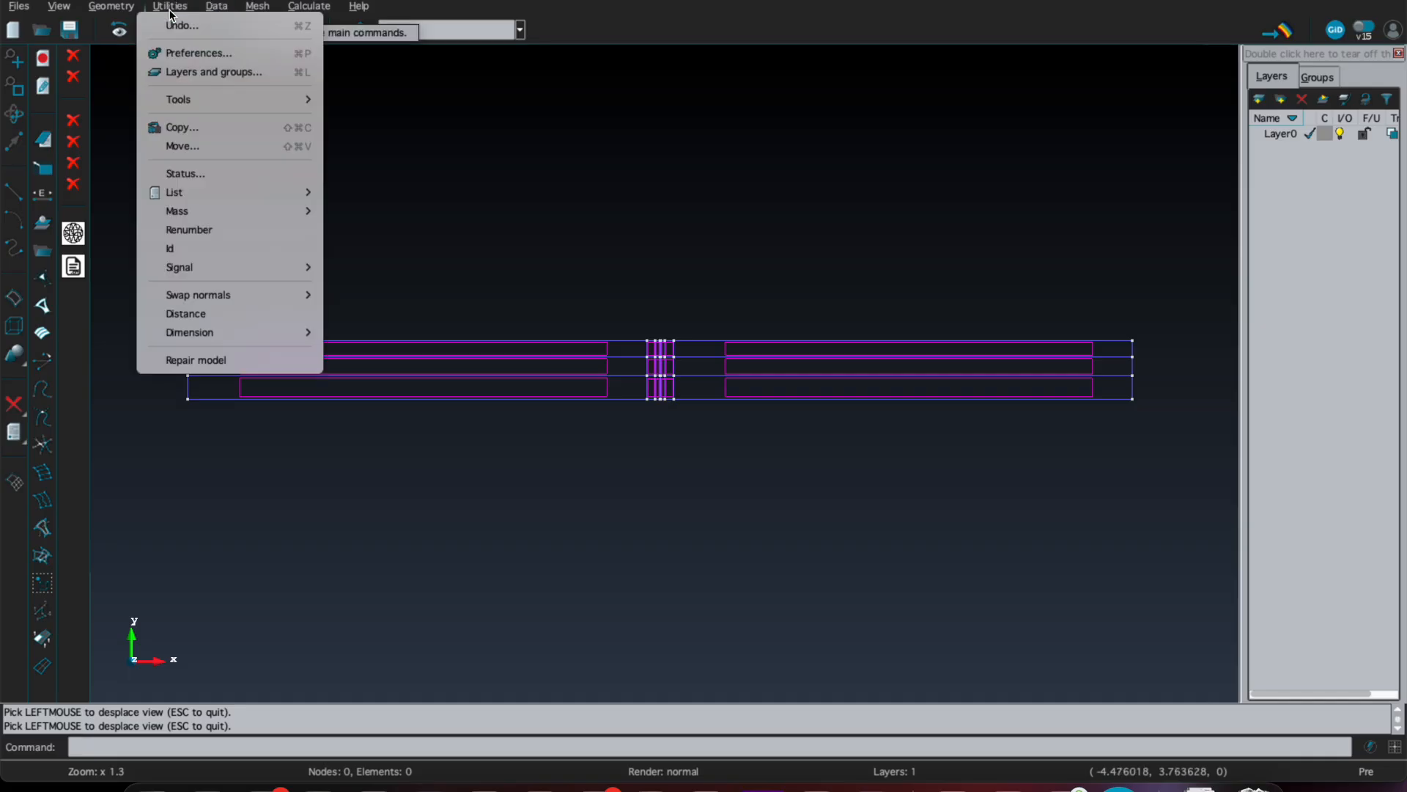
{"action": "left_click", "coordinate": [206, 126]}
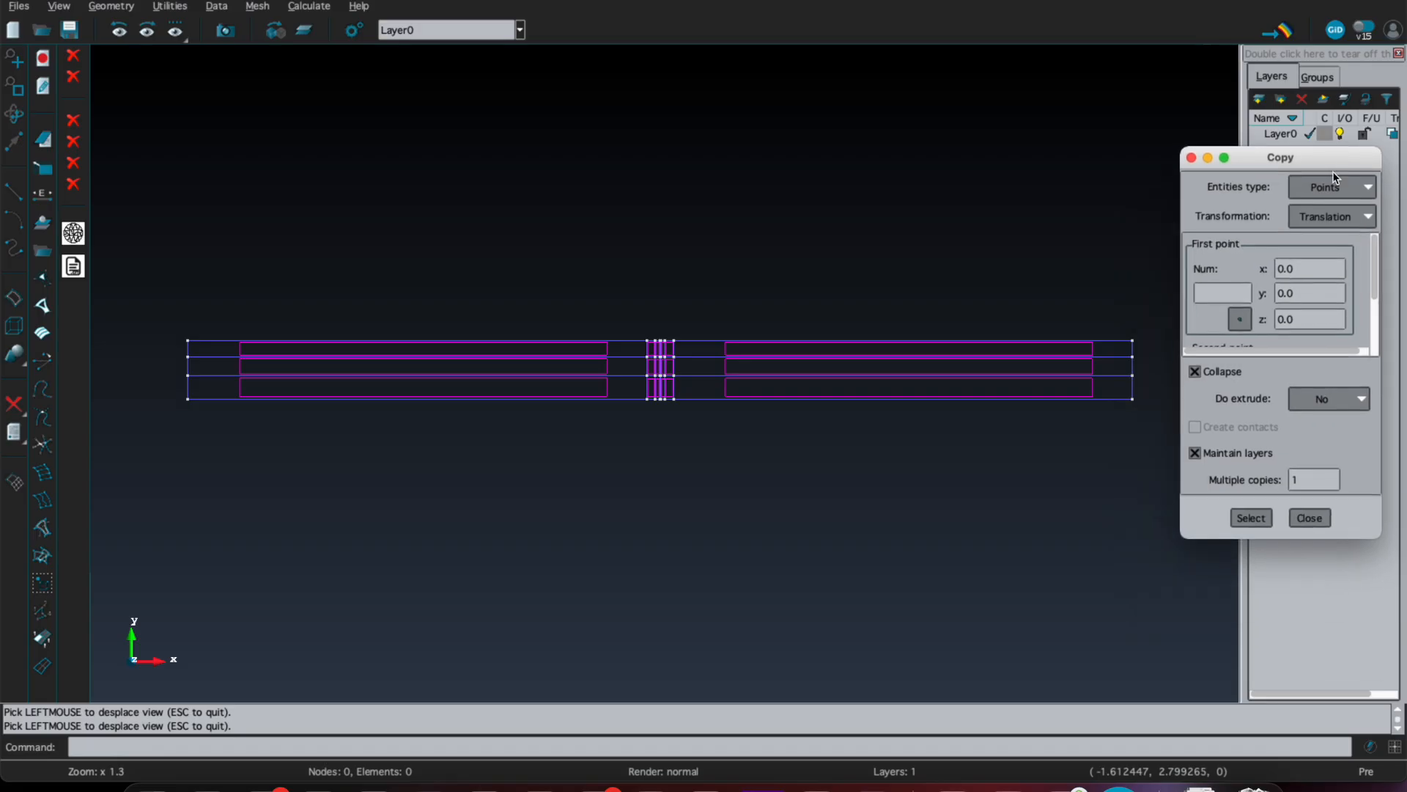
{"action": "left_click", "coordinate": [1333, 190]}
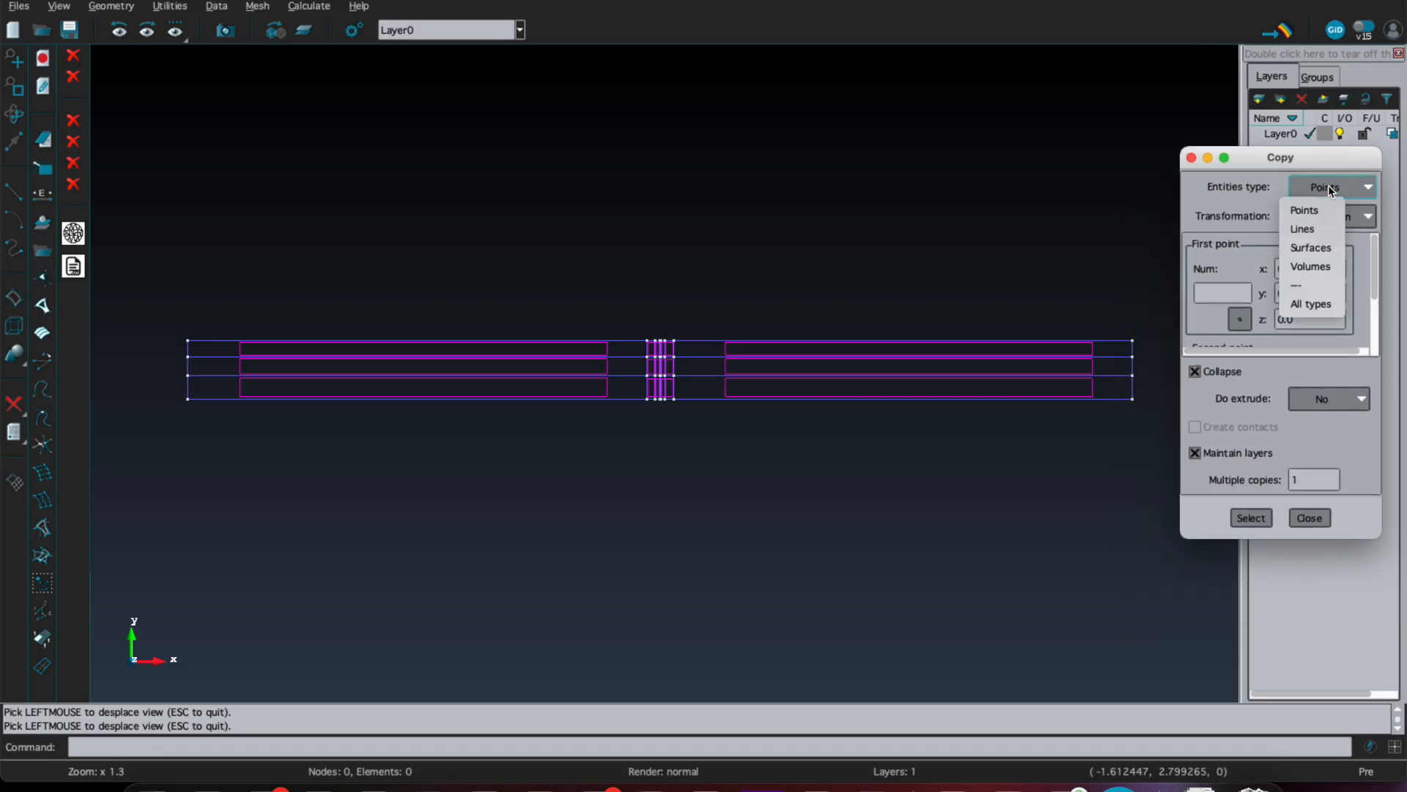
{"action": "left_click", "coordinate": [1318, 246]}
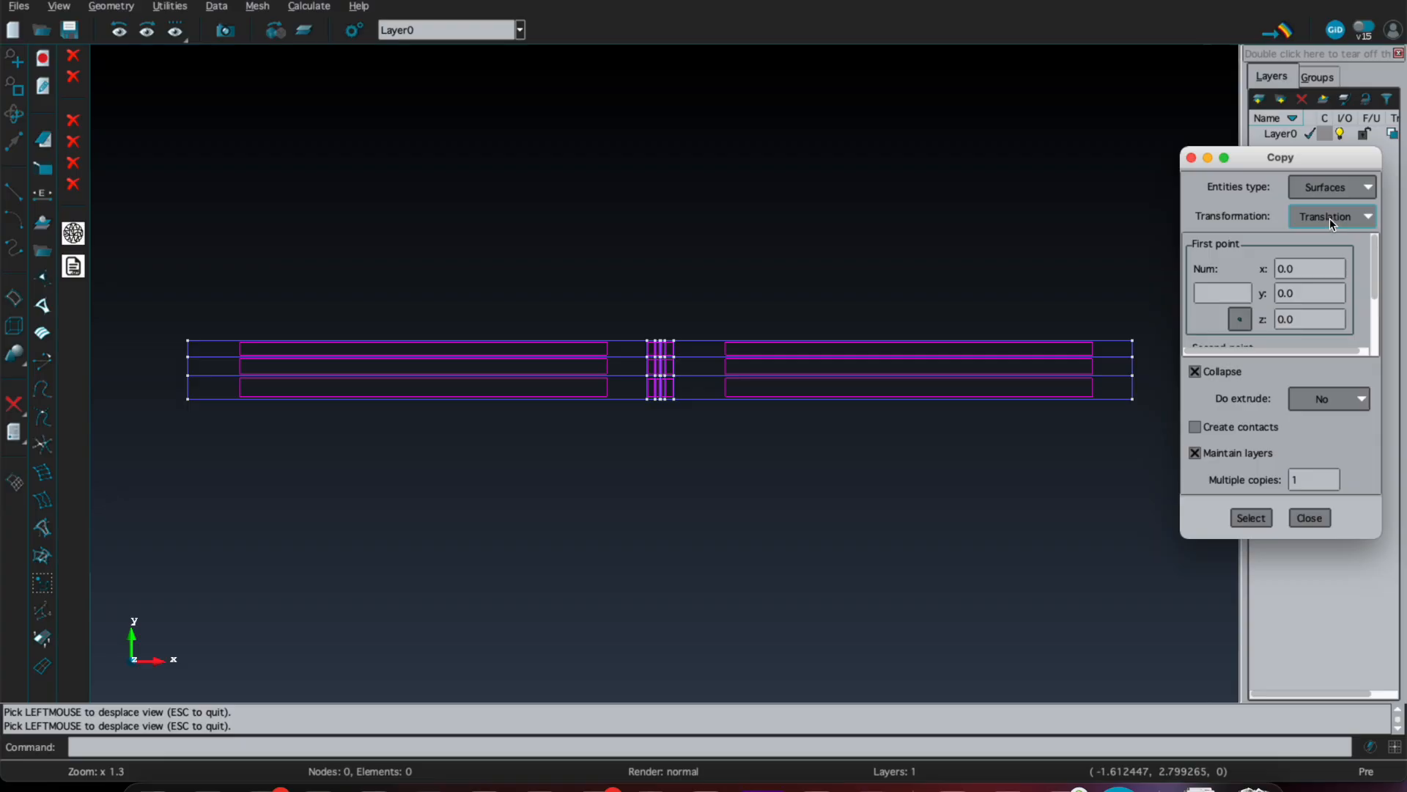
{"action": "left_click_drag", "start_coordinate": [1375, 273], "coordinate": [1376, 296]}
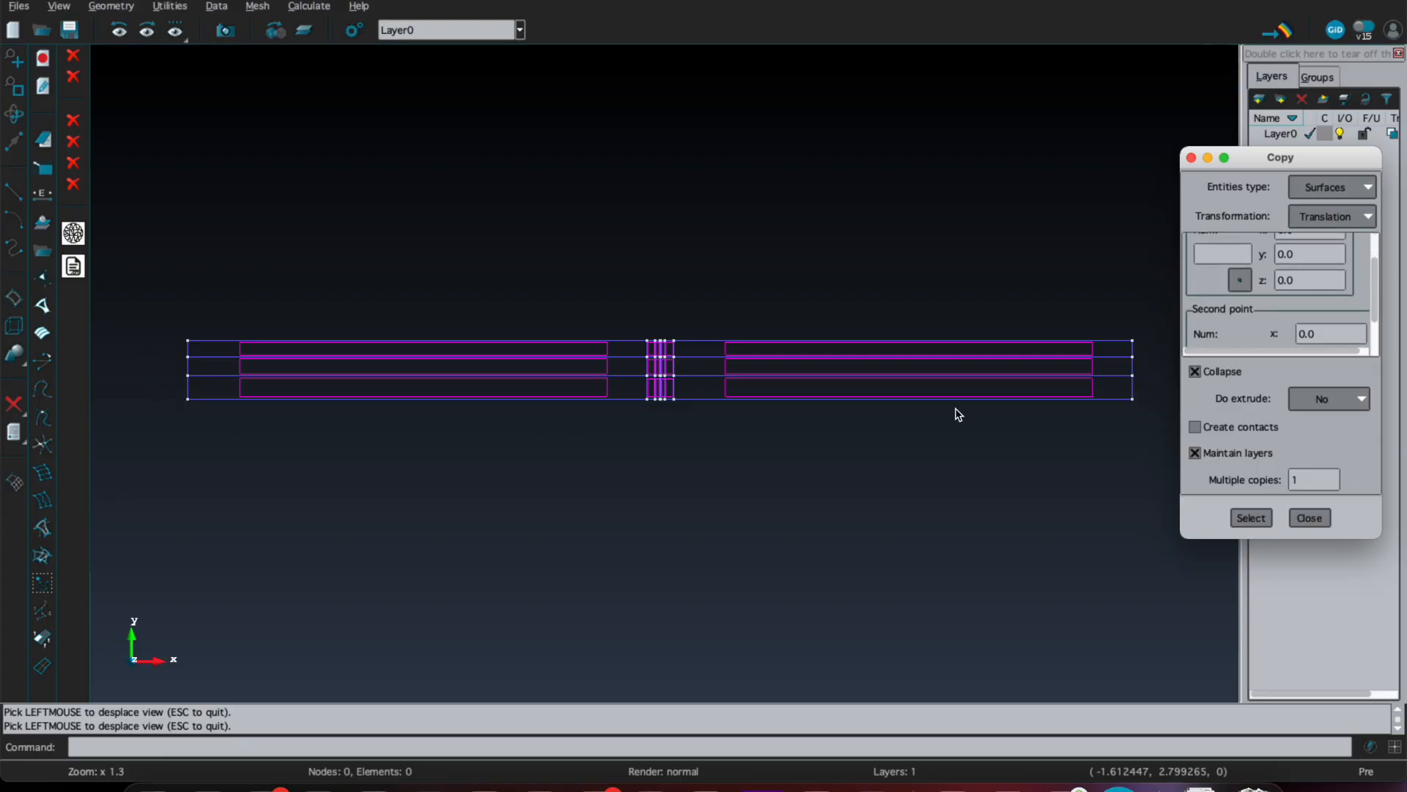
{"action": "mouse_move", "coordinate": [1378, 308]}
{"action": "left_mouse_down"}
{"action": "mouse_move", "coordinate": [1378, 292]}
{"action": "mouse_move", "coordinate": [1369, 331]}
{"action": "left_mouse_up"}
{"action": "left_click", "coordinate": [1329, 328]}
{"action": "left_click_drag", "start_coordinate": [1330, 327], "coordinate": [1276, 331]}
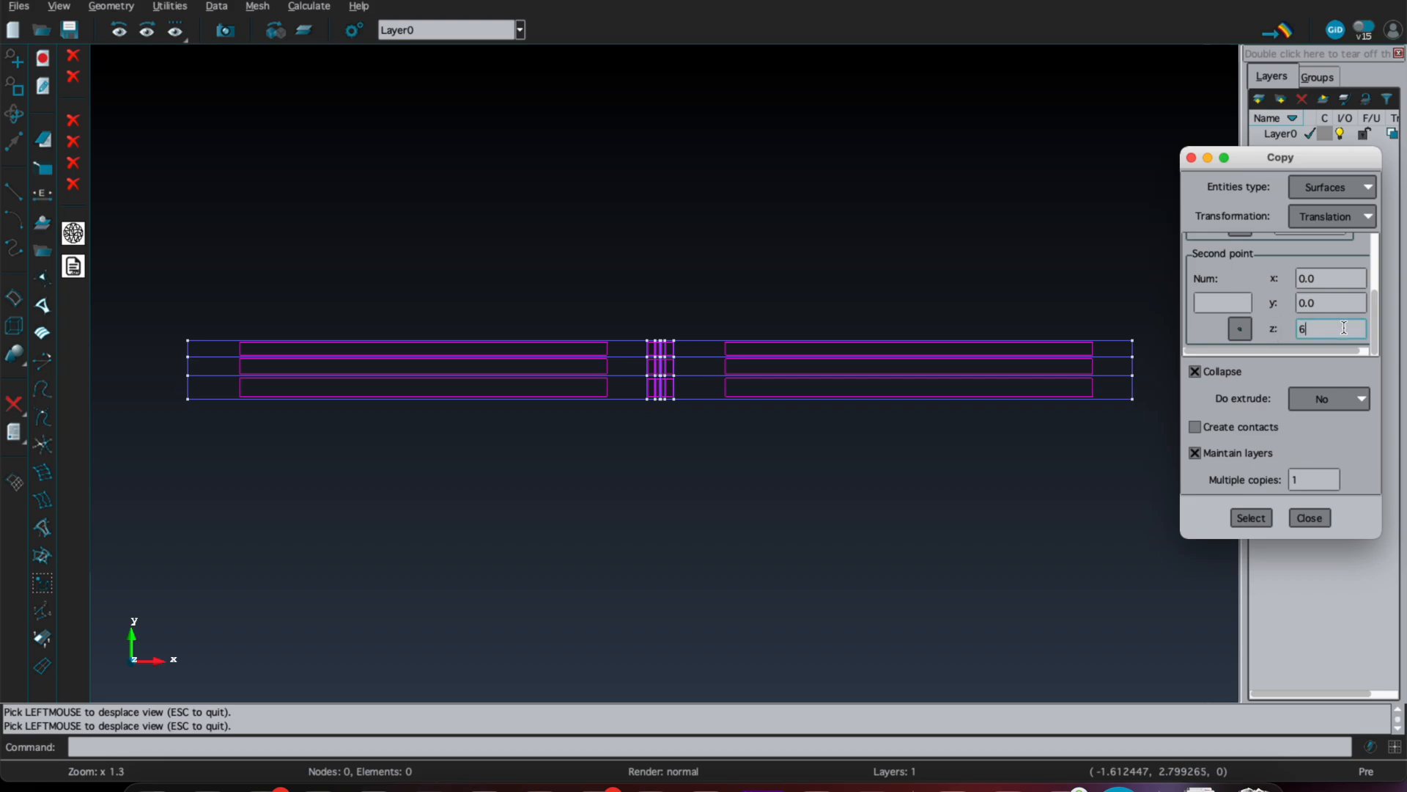
Step: Extrude all surfaces of the cross section into volumes with the translation copy and finish copying
{"action": "left_click", "coordinate": [1339, 402]}
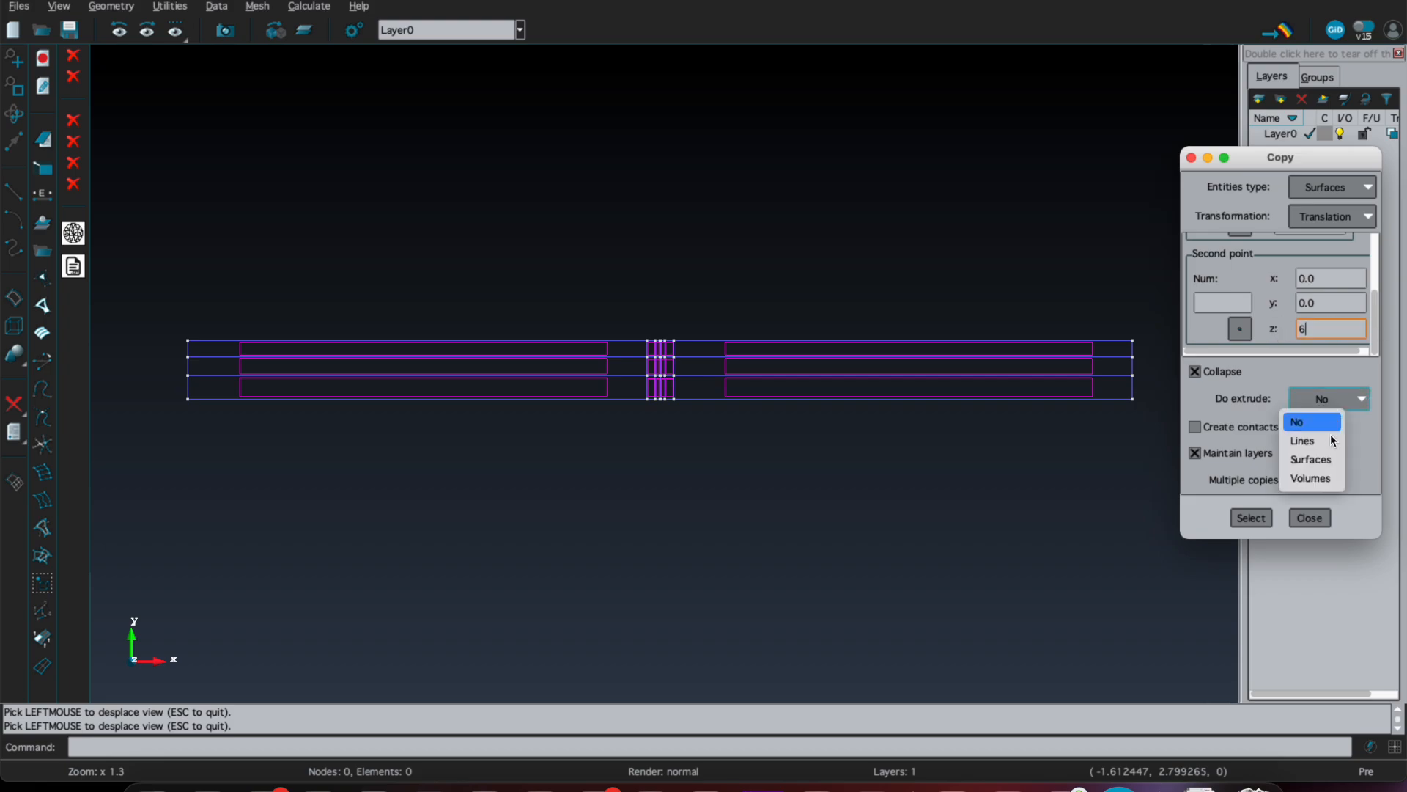
{"action": "left_click", "coordinate": [1317, 479]}
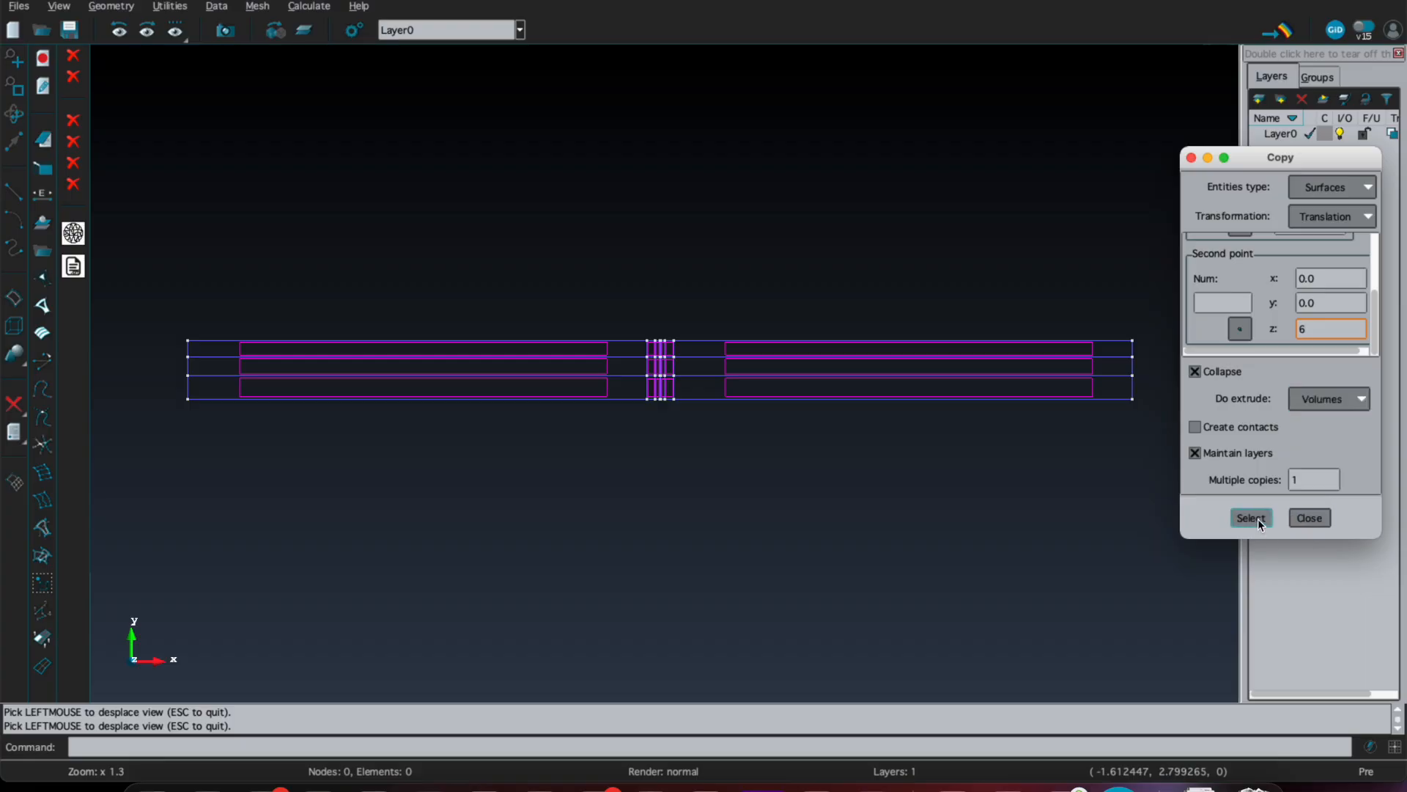
{"action": "left_click", "coordinate": [1258, 517]}
{"action": "left_click_drag", "start_coordinate": [163, 312], "coordinate": [1155, 423]}
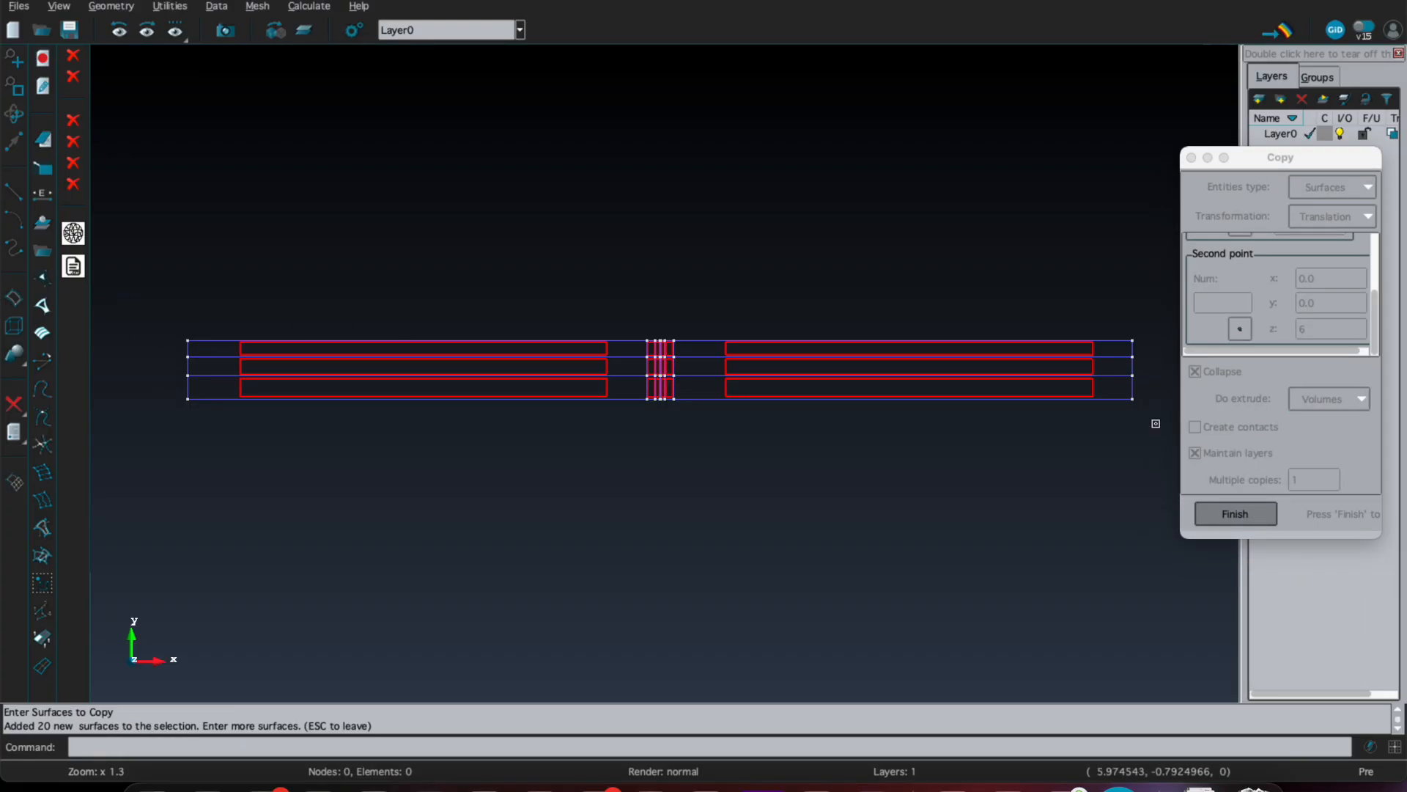
{"action": "left_click", "coordinate": [1227, 516]}
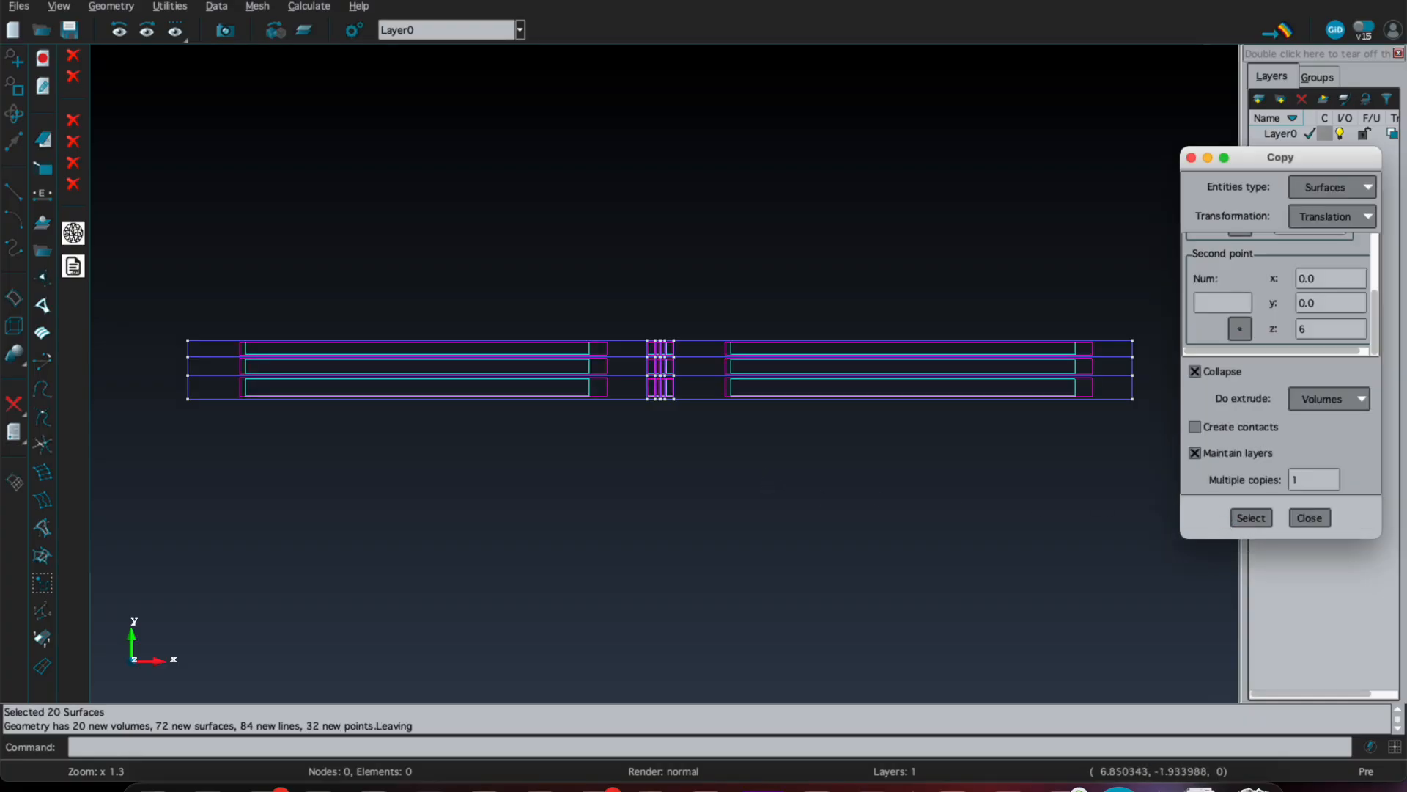
{"action": "left_click", "coordinate": [1310, 517]}
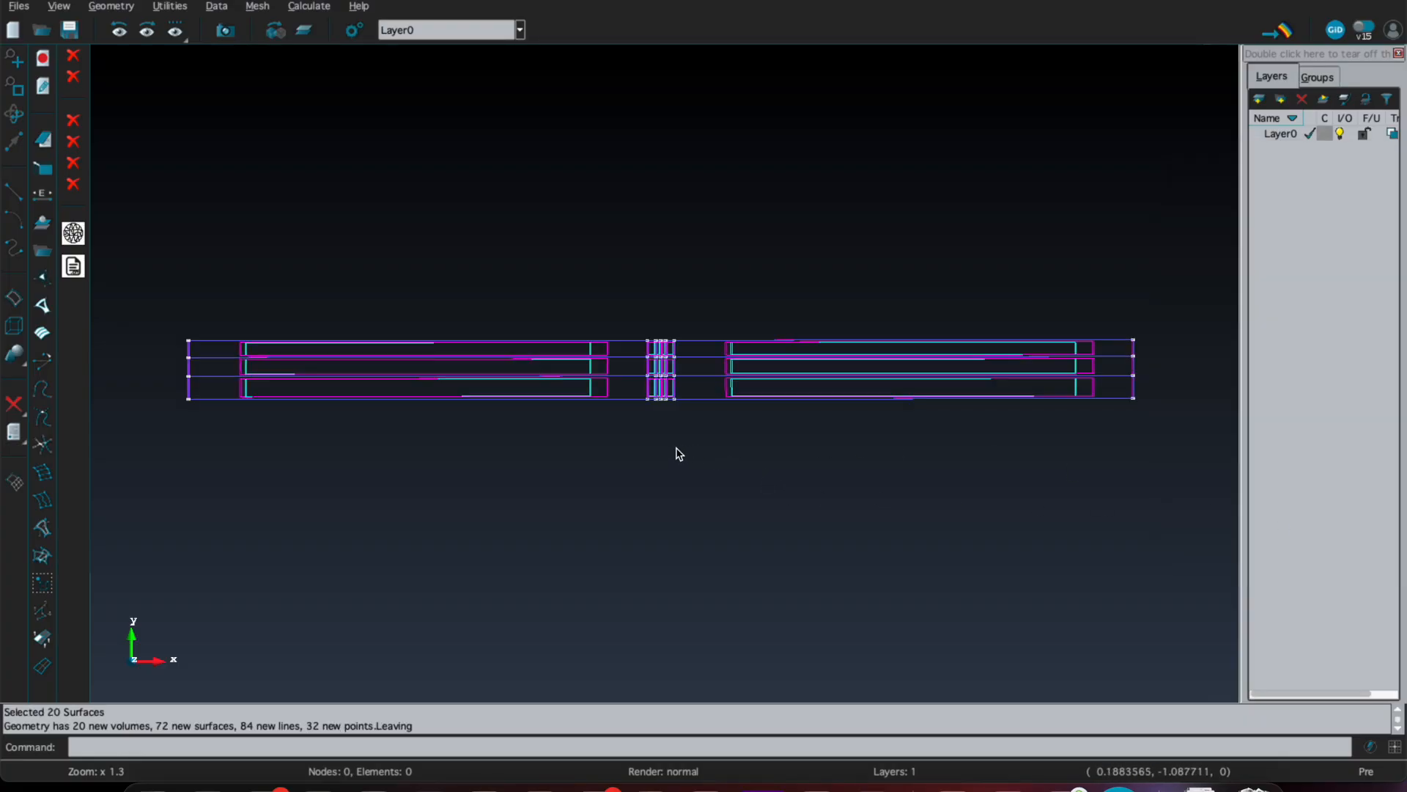
Step: Examine the extruded model in 3D, up close at the narrow central joint and as a whole
{"action": "middle_click_drag", "start_coordinate": [675, 450], "coordinate": [695, 460]}
{"action": "left_click_drag", "start_coordinate": [694, 461], "coordinate": [744, 493]}
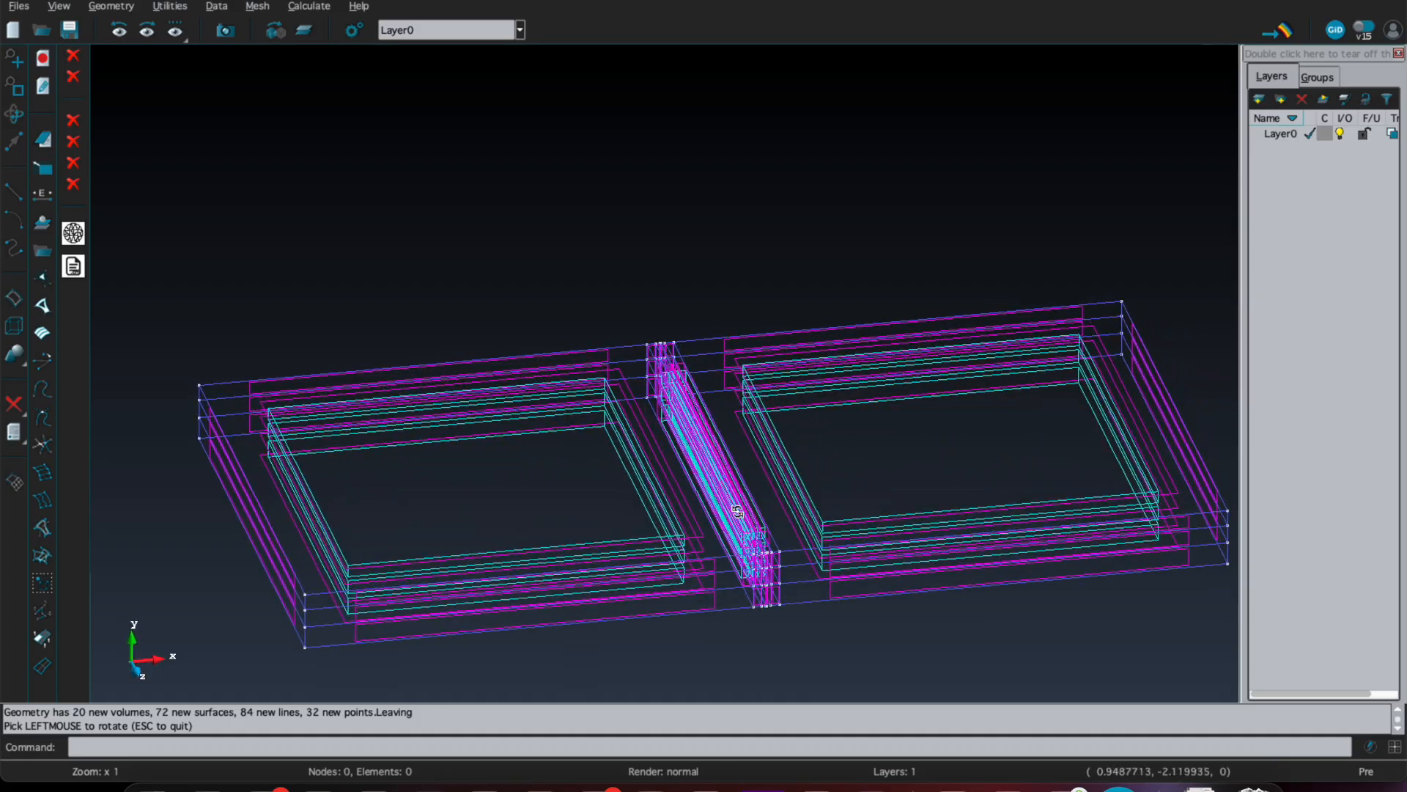
{"action": "right_click_drag", "start_coordinate": [778, 389], "coordinate": [750, 286], "text": "shift"}
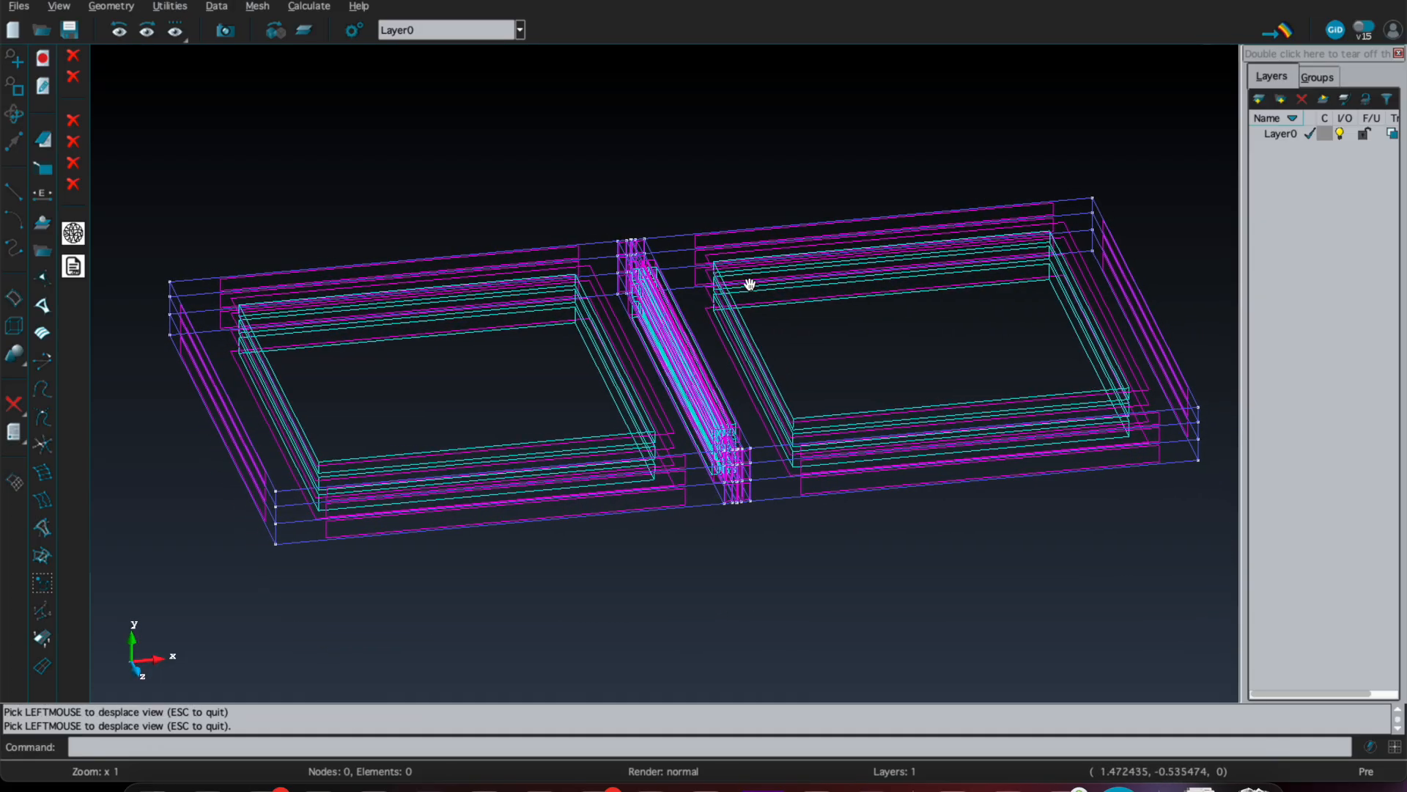
{"action": "scroll", "coordinate": [744, 503], "scroll_direction": "up", "scroll_amount": 3}
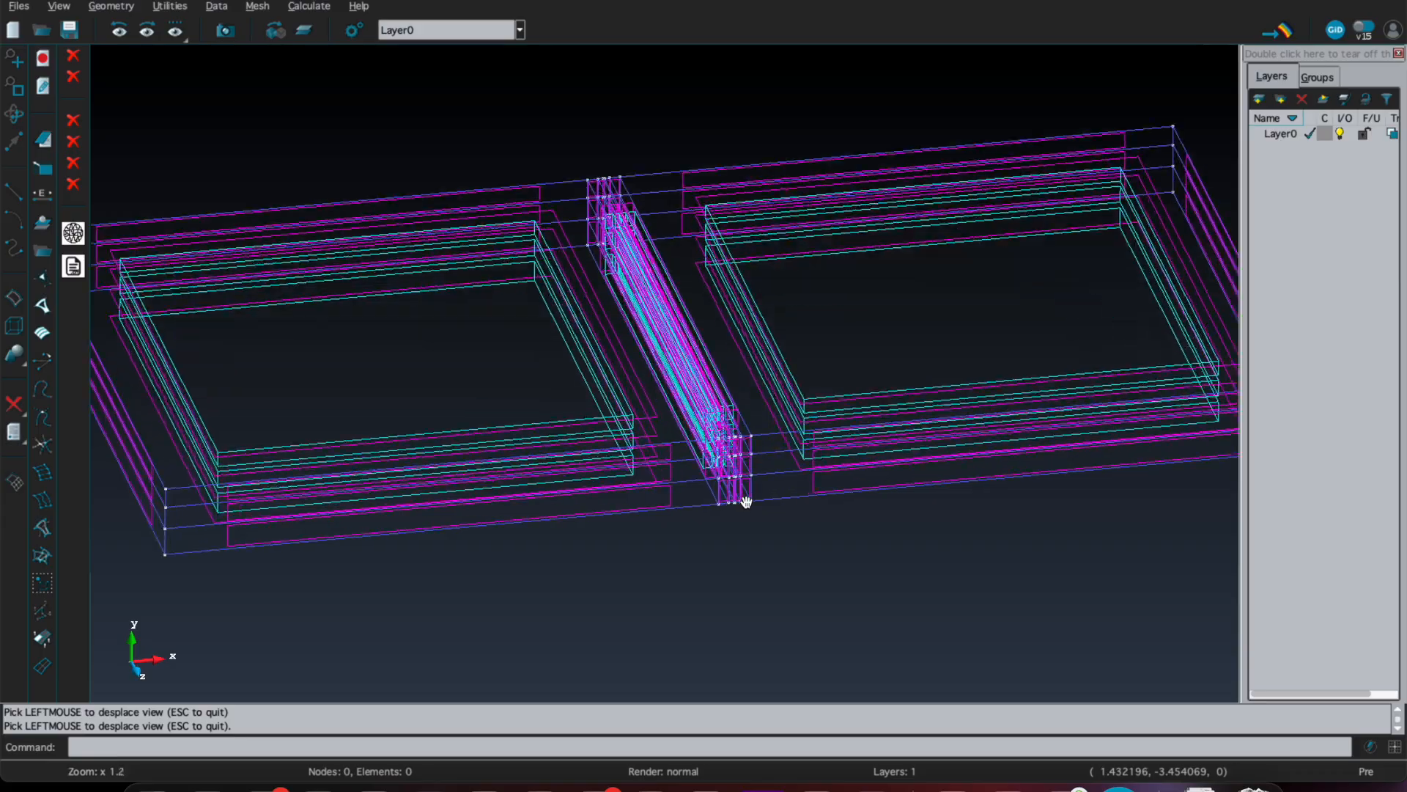
{"action": "scroll", "coordinate": [732, 491], "scroll_direction": "up", "scroll_amount": 2}
{"action": "left_click_drag", "start_coordinate": [732, 487], "coordinate": [668, 337], "text": "shift"}
{"action": "scroll", "coordinate": [667, 302], "scroll_direction": "up", "scroll_amount": 4}
{"action": "scroll", "coordinate": [669, 337], "scroll_direction": "up", "scroll_amount": 2}
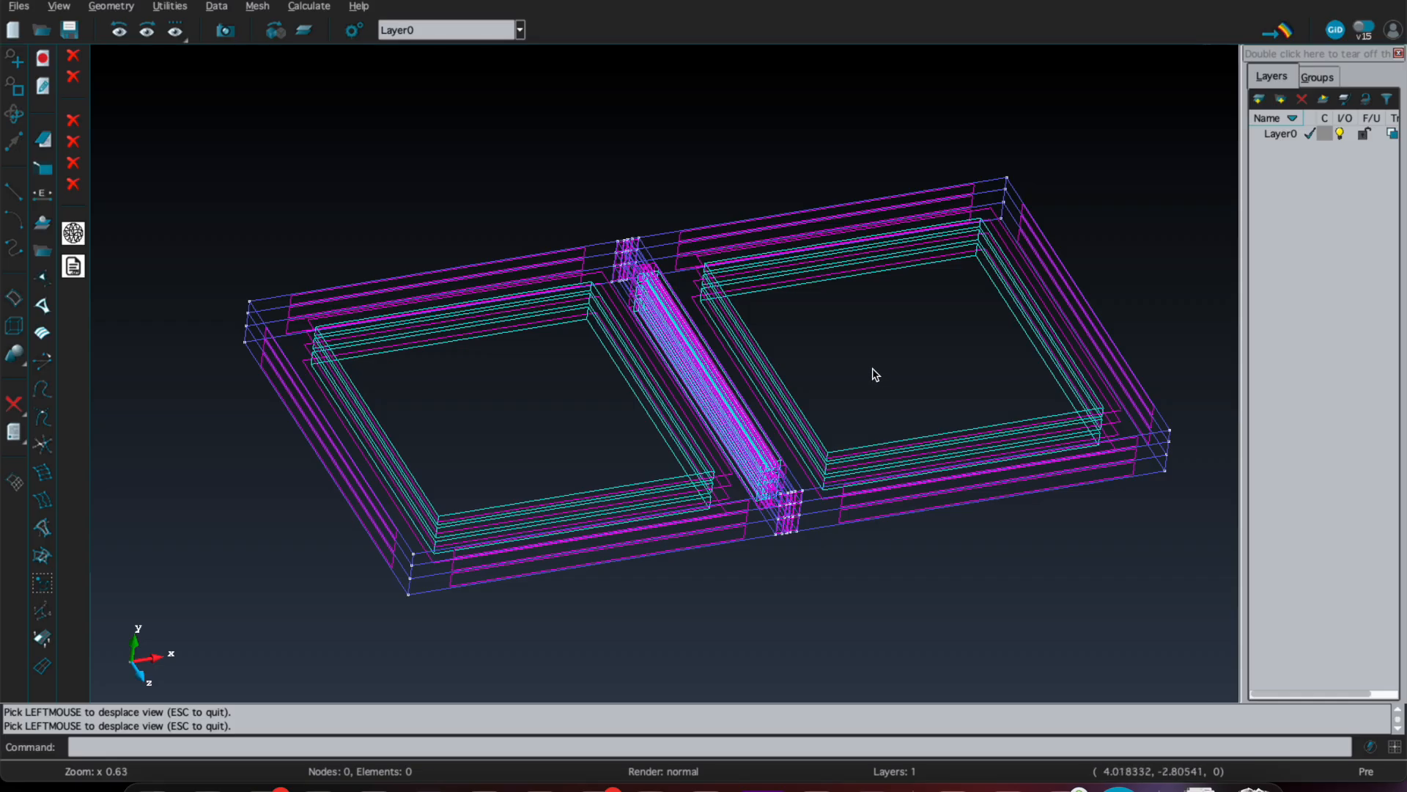
Step: Consult the airfield pavement figure for the slab and Boeing 777-200 gear dimensions, then return to the GiD model
{"action": "left_click", "coordinate": [1006, 783]}
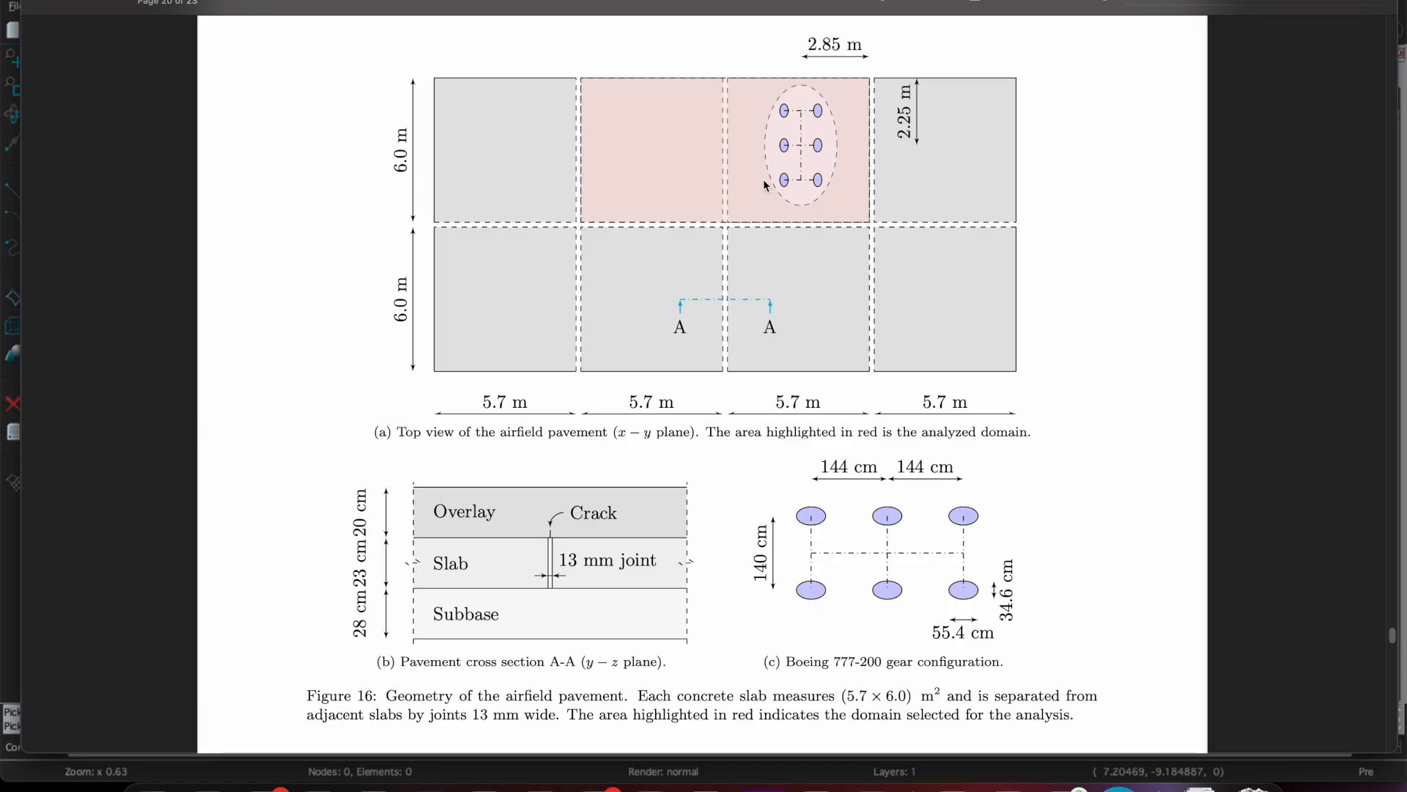
{"action": "left_click", "coordinate": [1125, 783]}
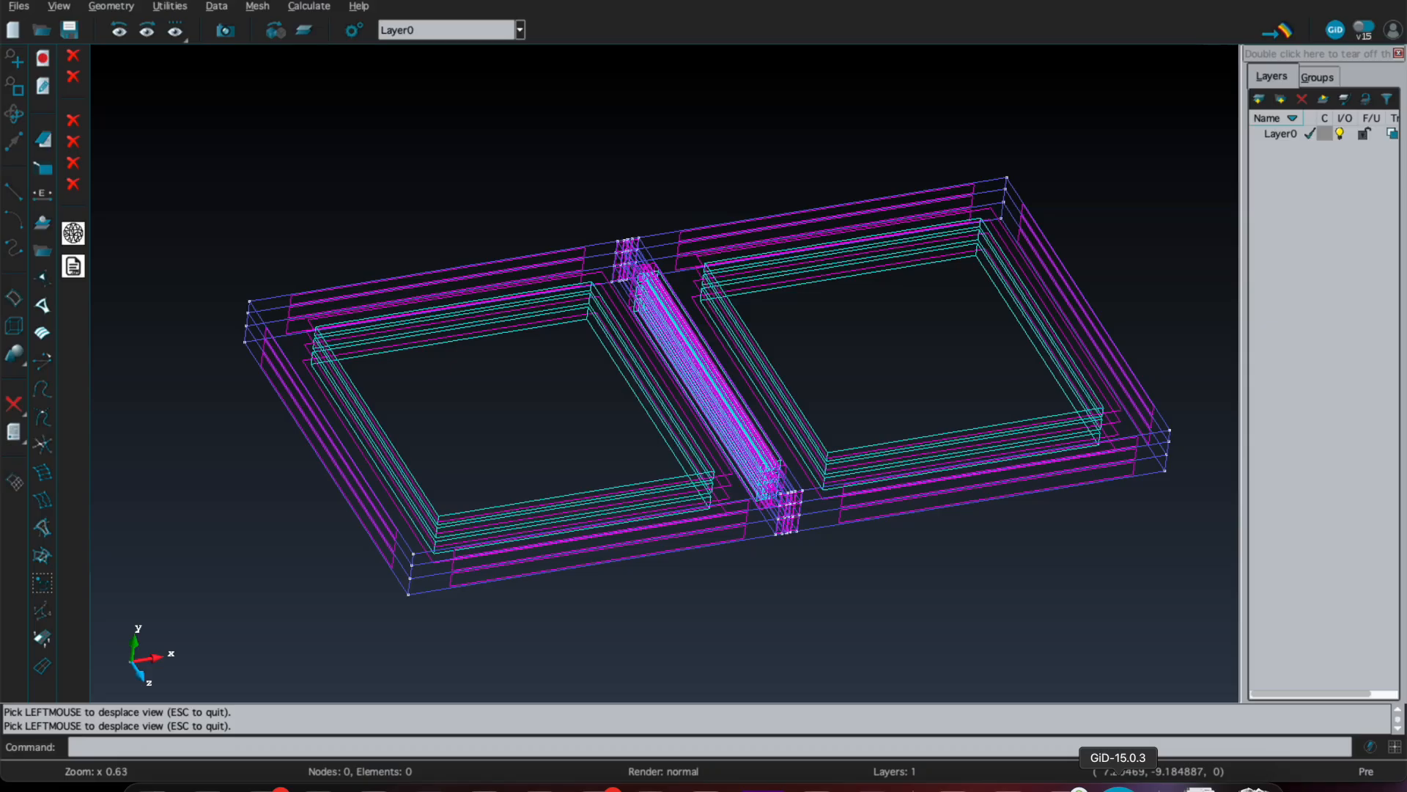
{"action": "left_click_drag", "start_coordinate": [446, 97], "coordinate": [452, 125]}
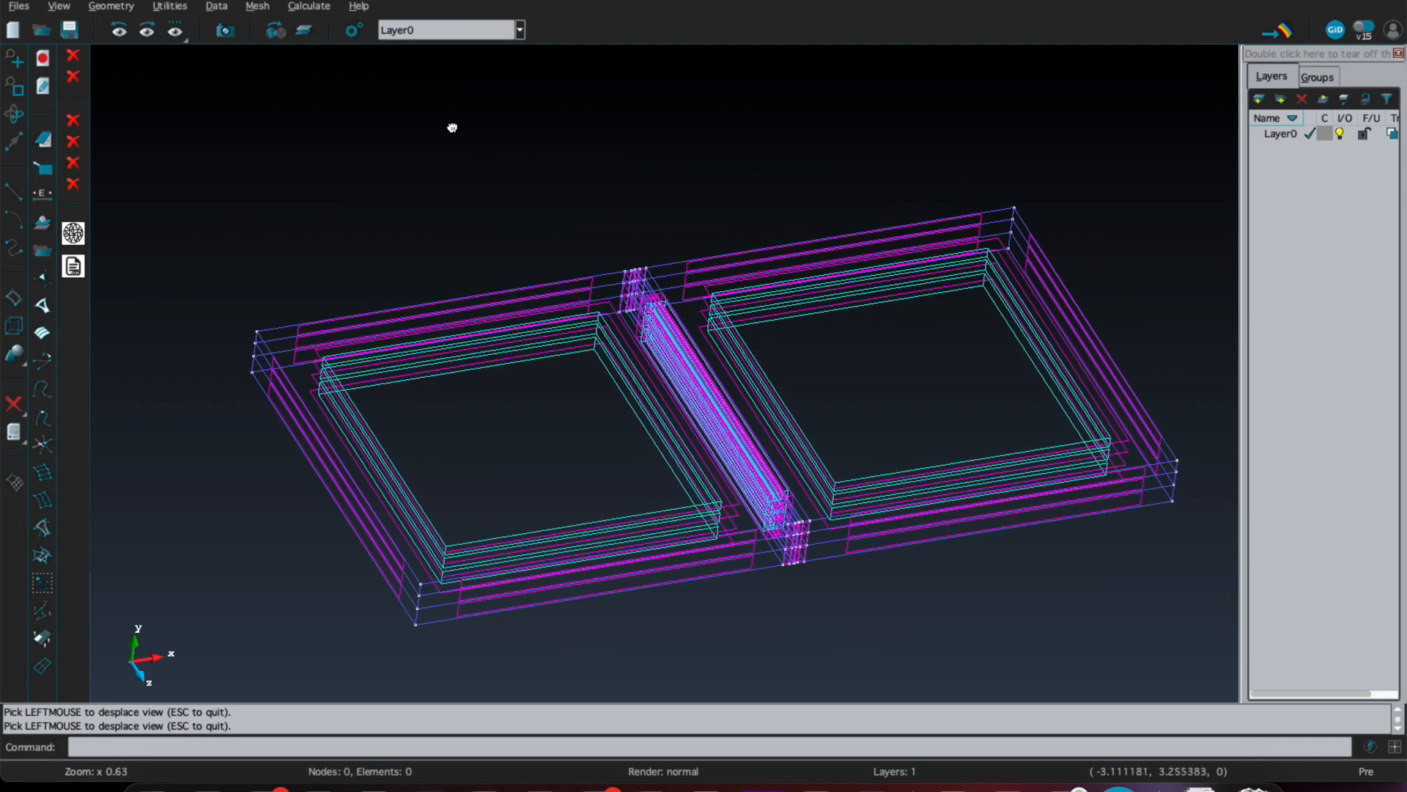
Step: Start a circle object with its centre at x 2.1565, y 0.20, z 0.81, without creating a new point
{"action": "left_click", "coordinate": [112, 7]}
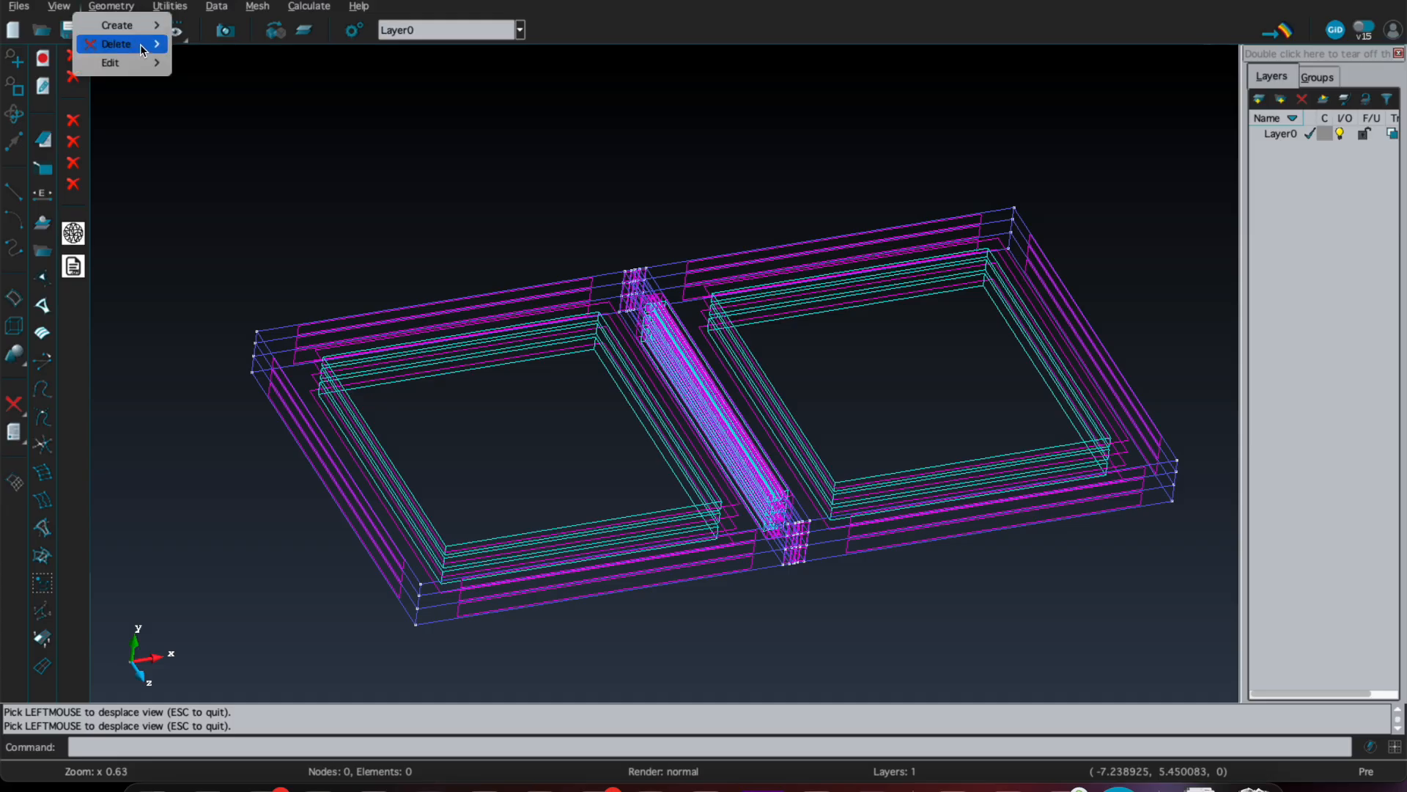
{"action": "mouse_move", "coordinate": [135, 24]}
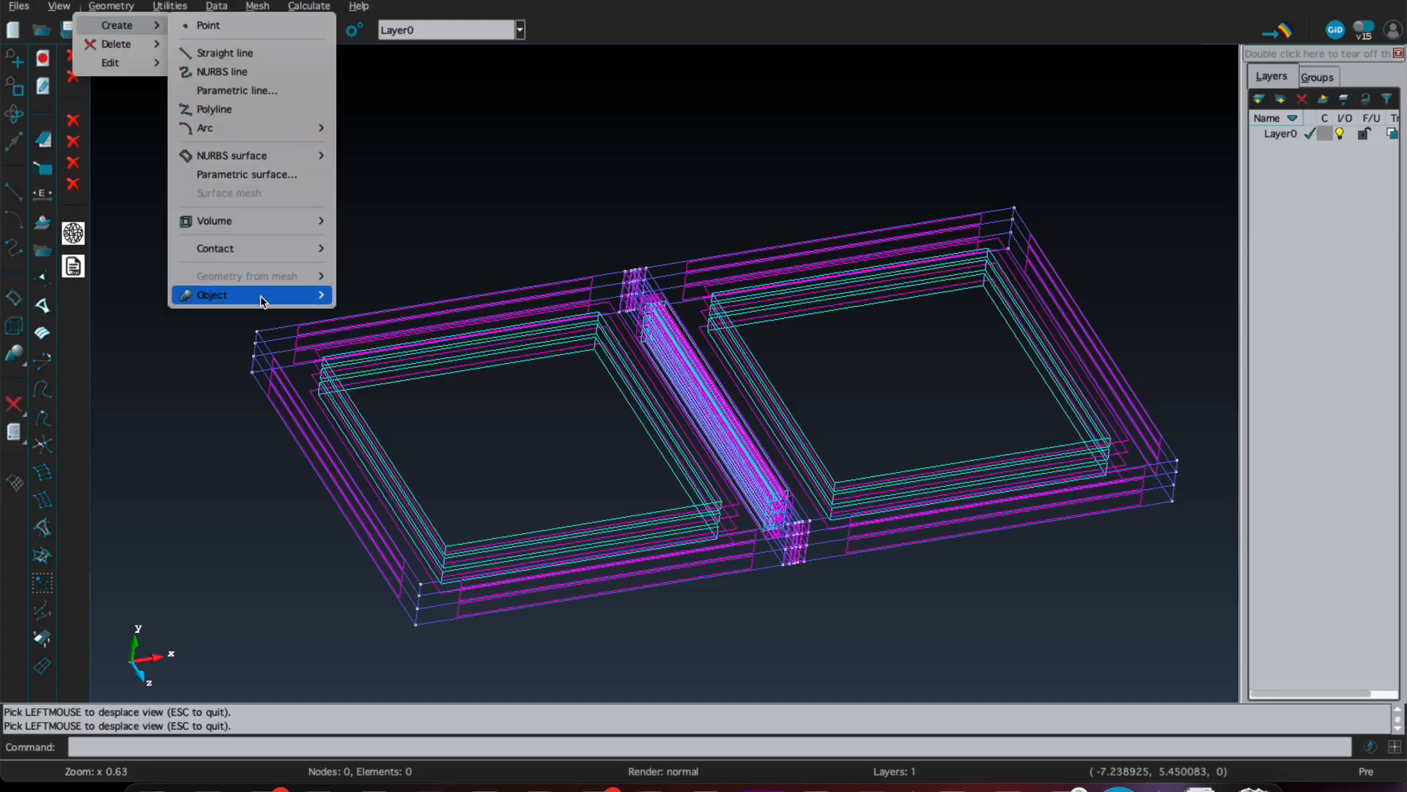
{"action": "mouse_move", "coordinate": [308, 295]}
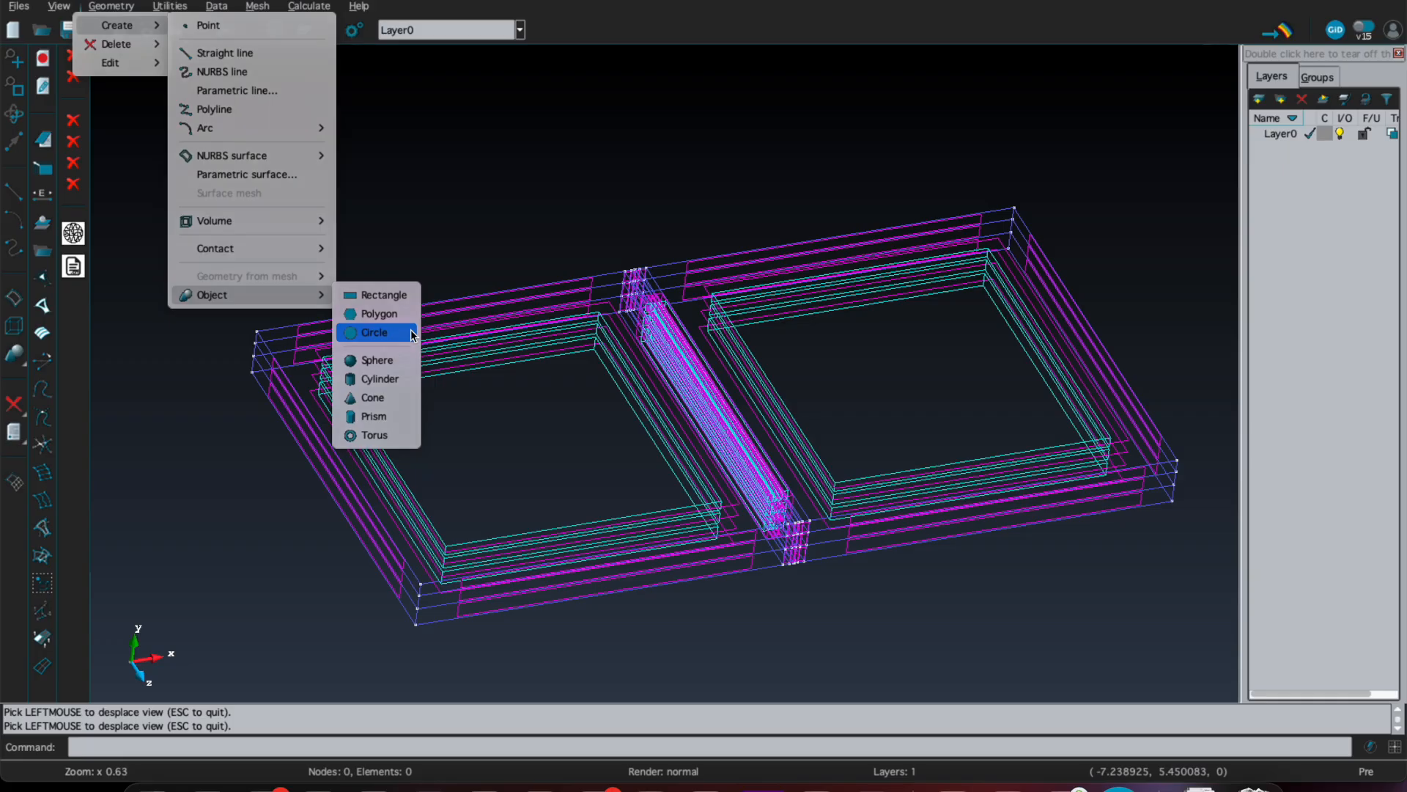
{"action": "left_click", "coordinate": [375, 332]}
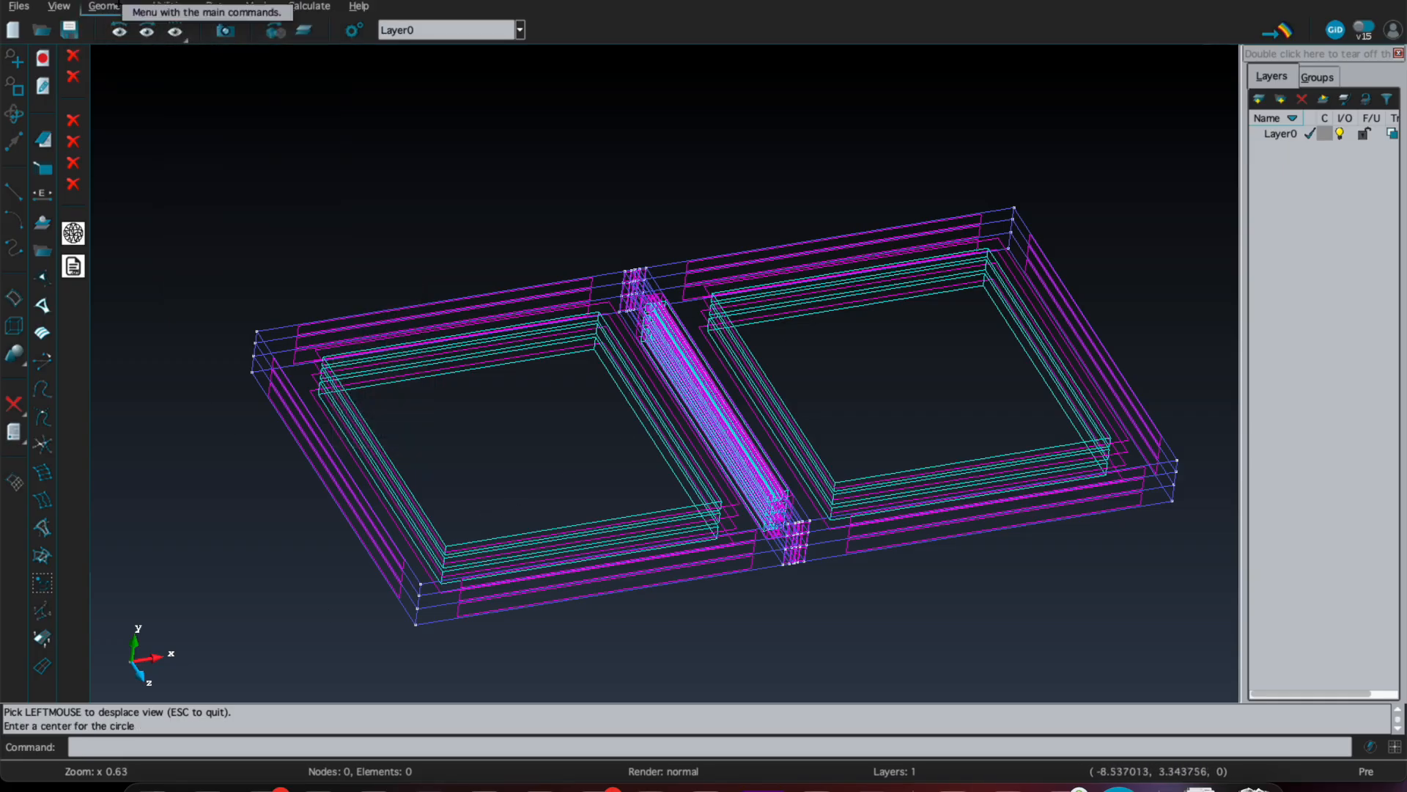
{"action": "left_click", "coordinate": [120, 5]}
{"action": "left_click", "coordinate": [147, 8]}
{"action": "left_click", "coordinate": [170, 6]}
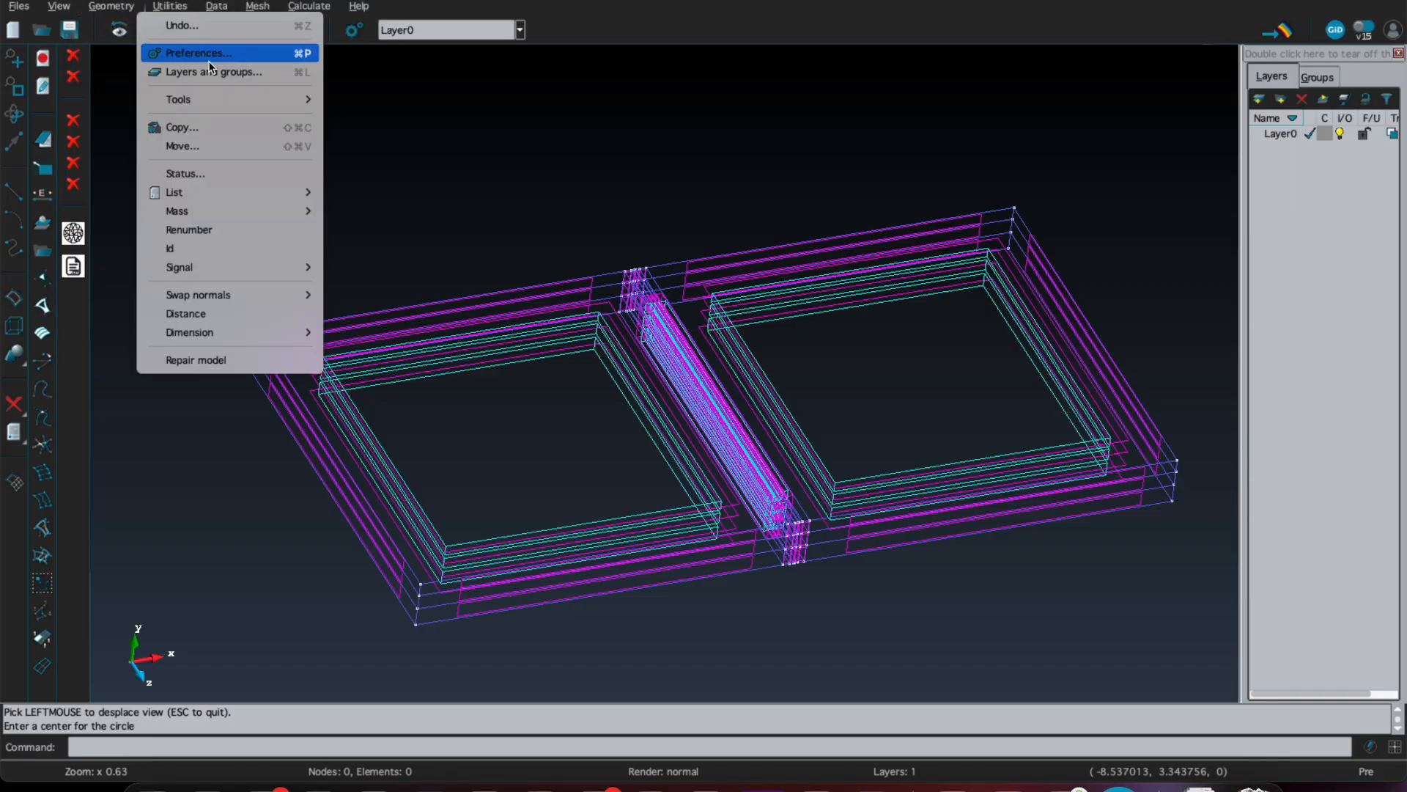
{"action": "mouse_move", "coordinate": [247, 102]}
{"action": "left_click", "coordinate": [370, 173]}
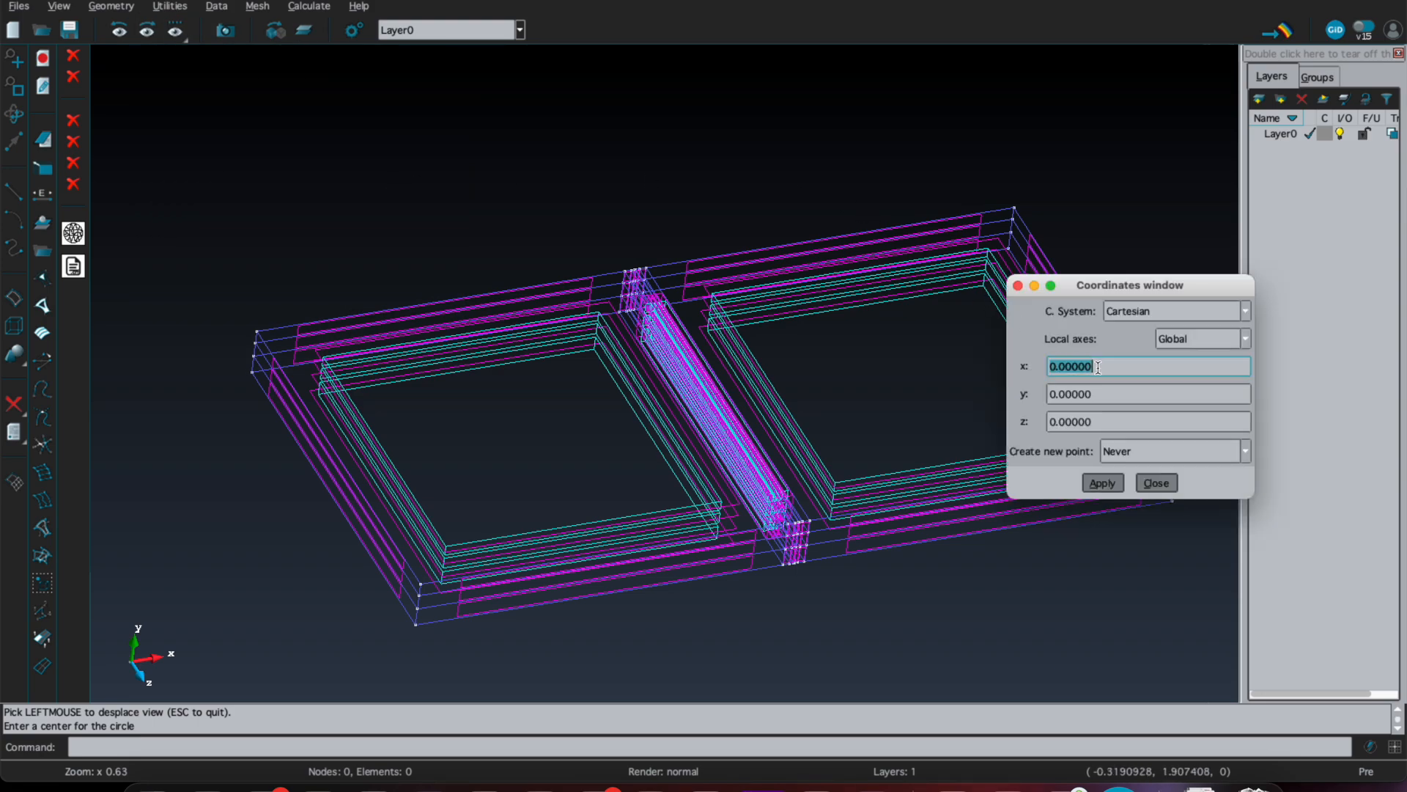
{"action": "type", "text": "2.1565"}
{"action": "left_click", "coordinate": [1150, 399]}
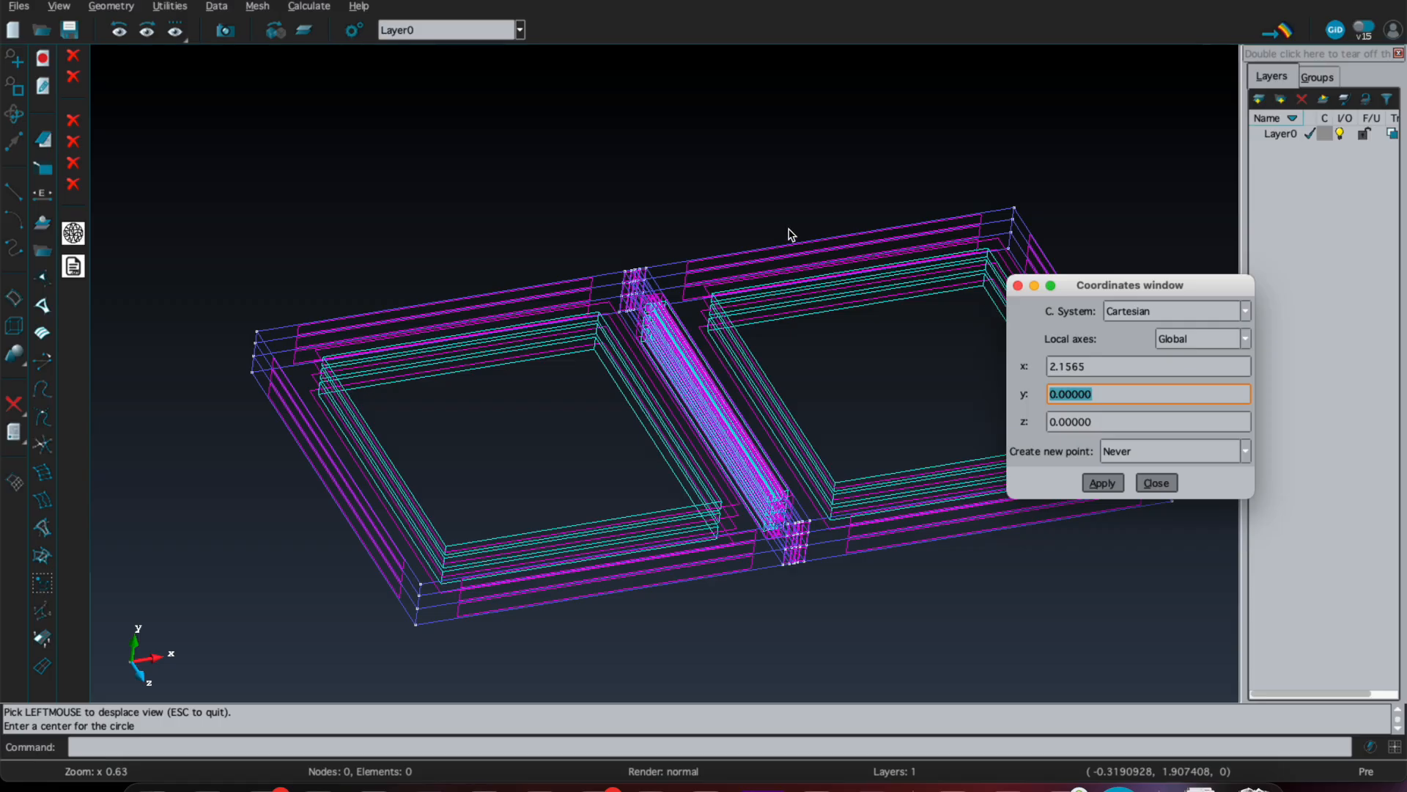
{"action": "type", "text": "0.20"}
{"action": "left_click_drag", "start_coordinate": [1112, 417], "coordinate": [1039, 420]}
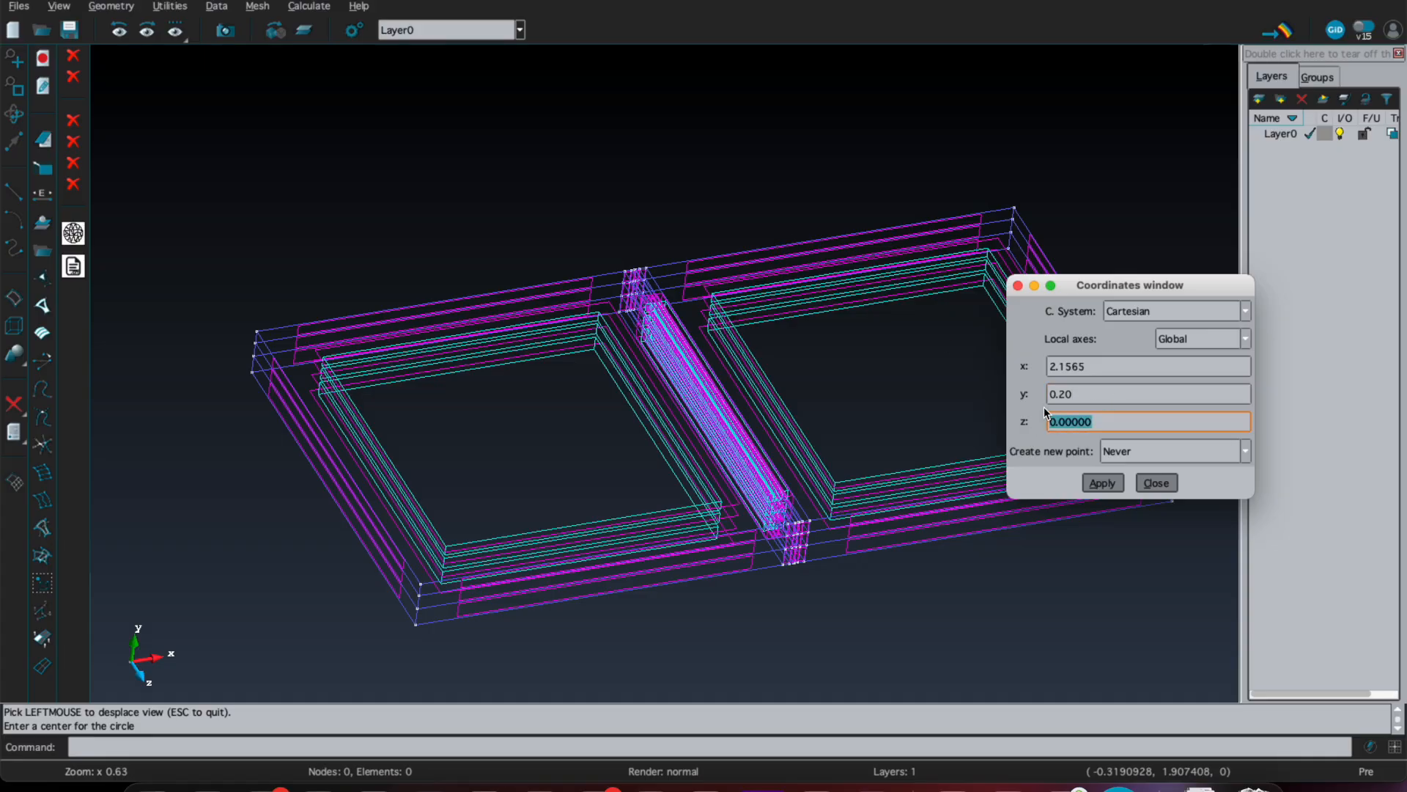
{"action": "type", "text": "0.81"}
{"action": "left_click", "coordinate": [1103, 483]}
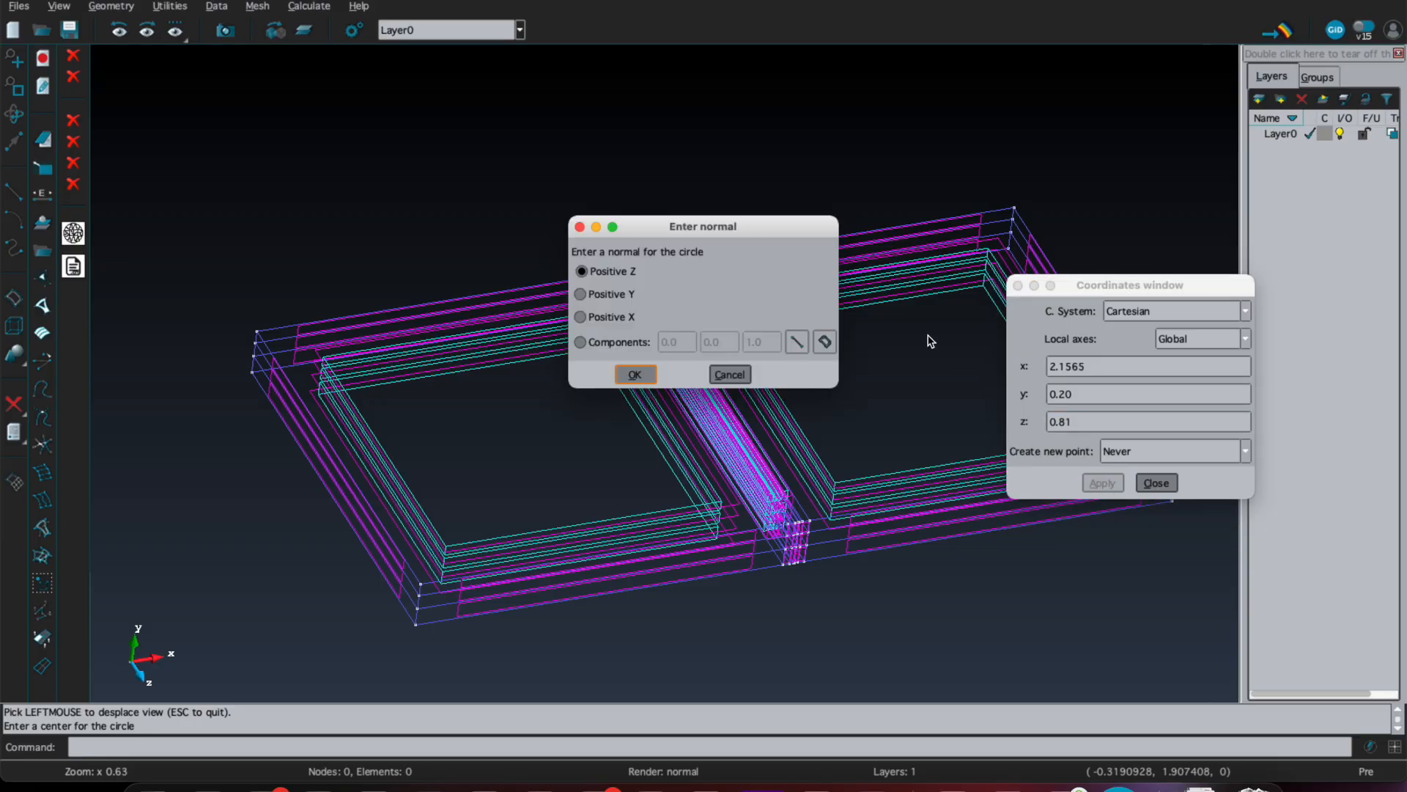
Step: Create the circle with a Positive Y normal and the wheel radius, and leave circle creation
{"action": "left_click", "coordinate": [614, 295]}
{"action": "left_click", "coordinate": [636, 374]}
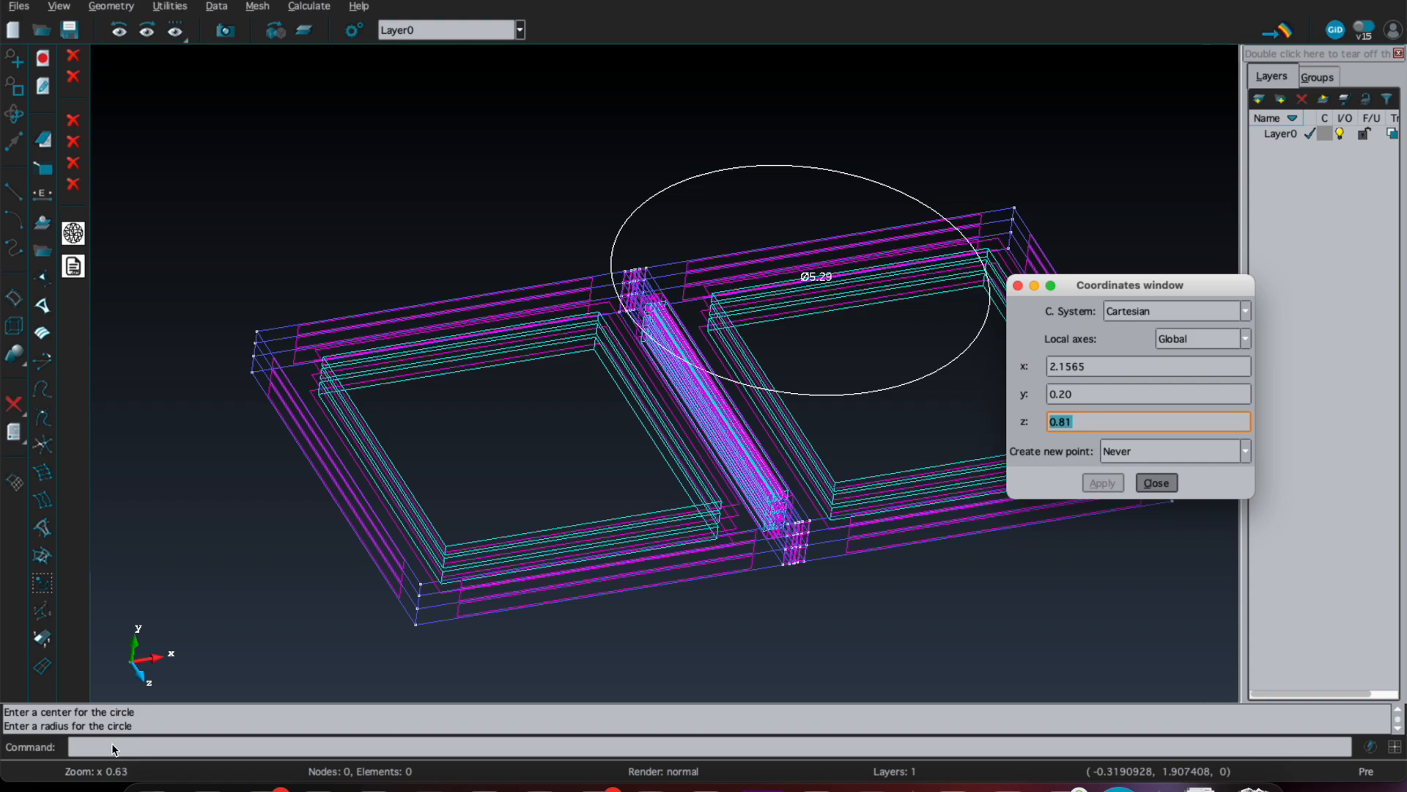
{"action": "left_click", "coordinate": [133, 746]}
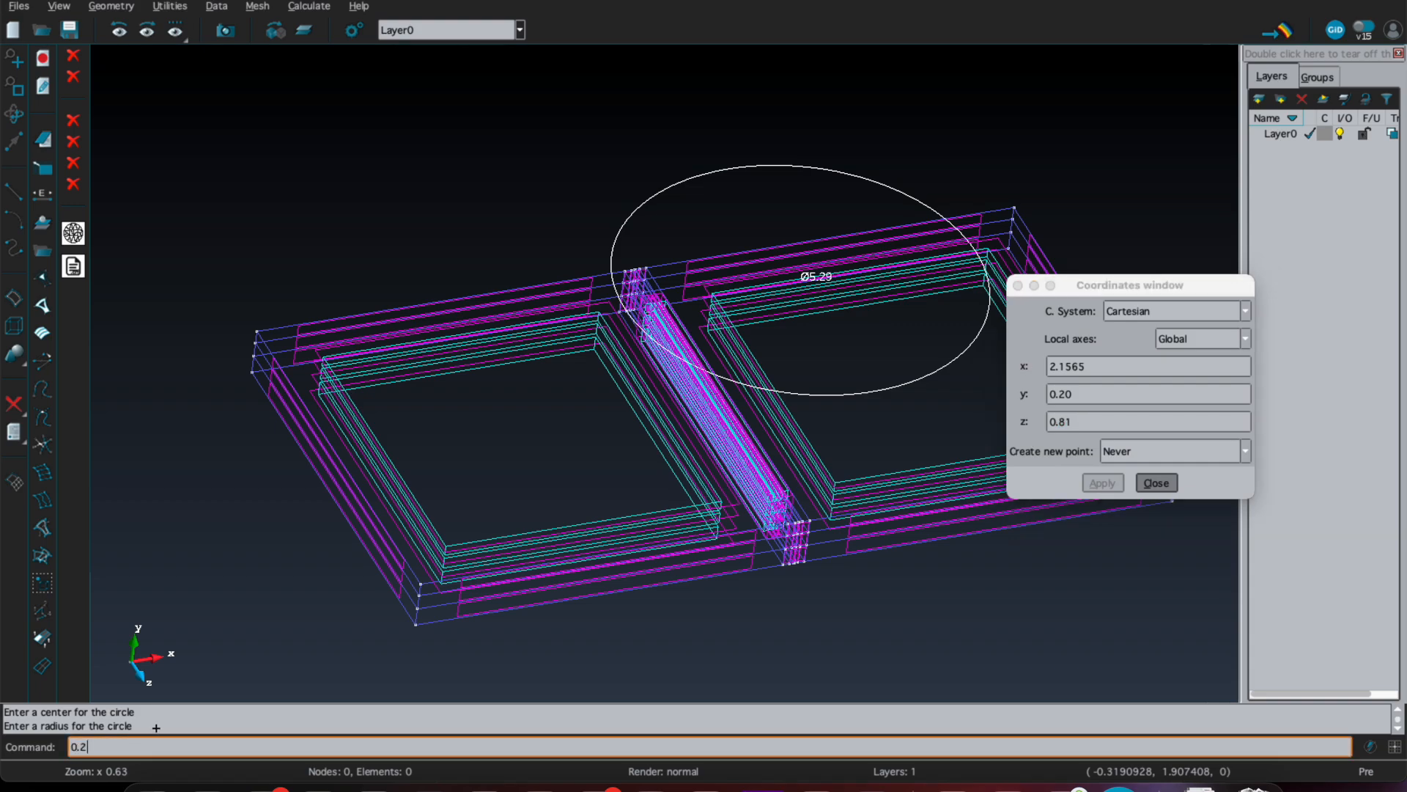
{"action": "key", "text": "Return"}
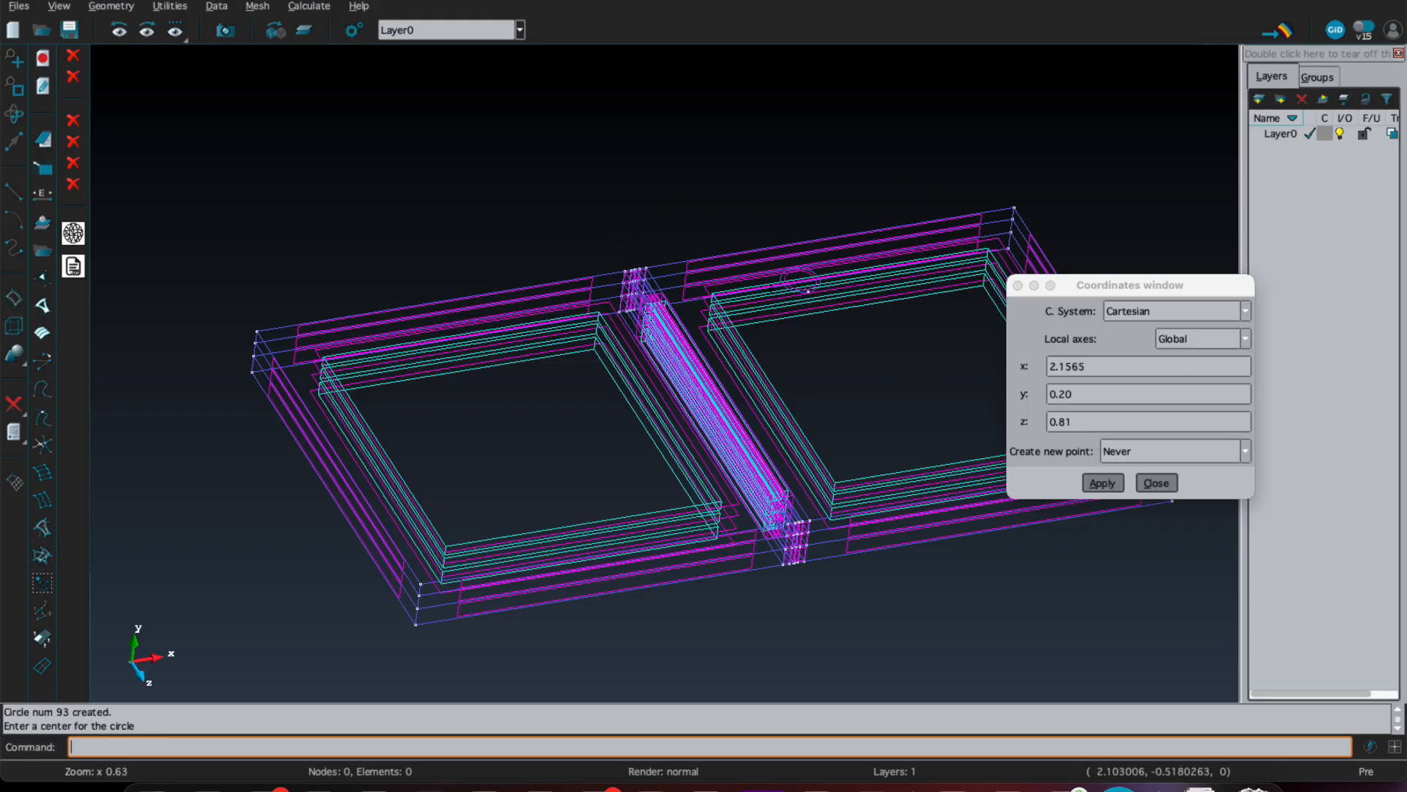
{"action": "scroll", "coordinate": [768, 450], "scroll_direction": "up", "scroll_amount": 5}
{"action": "left_click_drag", "start_coordinate": [768, 450], "coordinate": [666, 565]}
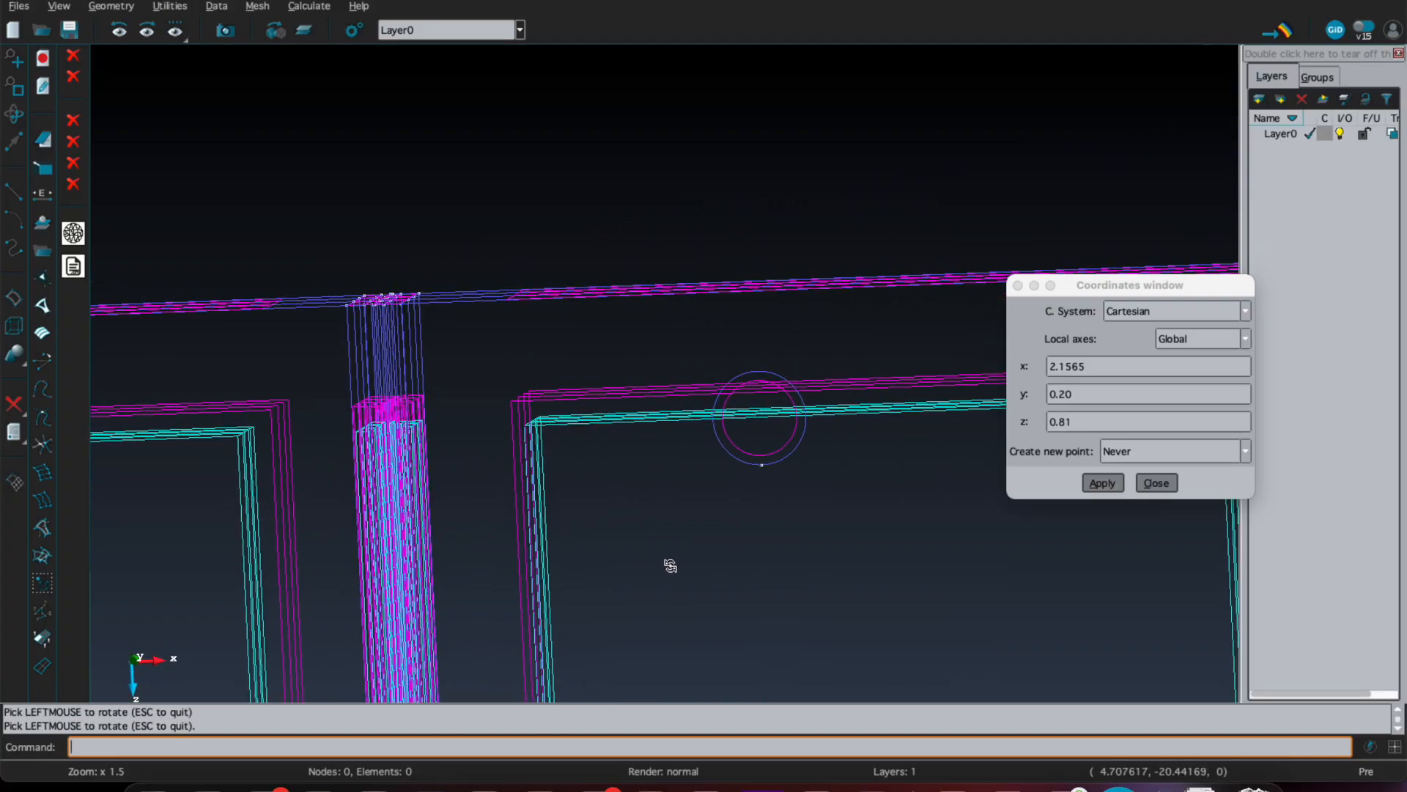
{"action": "left_click", "coordinate": [1166, 483]}
{"action": "left_click", "coordinate": [1166, 484]}
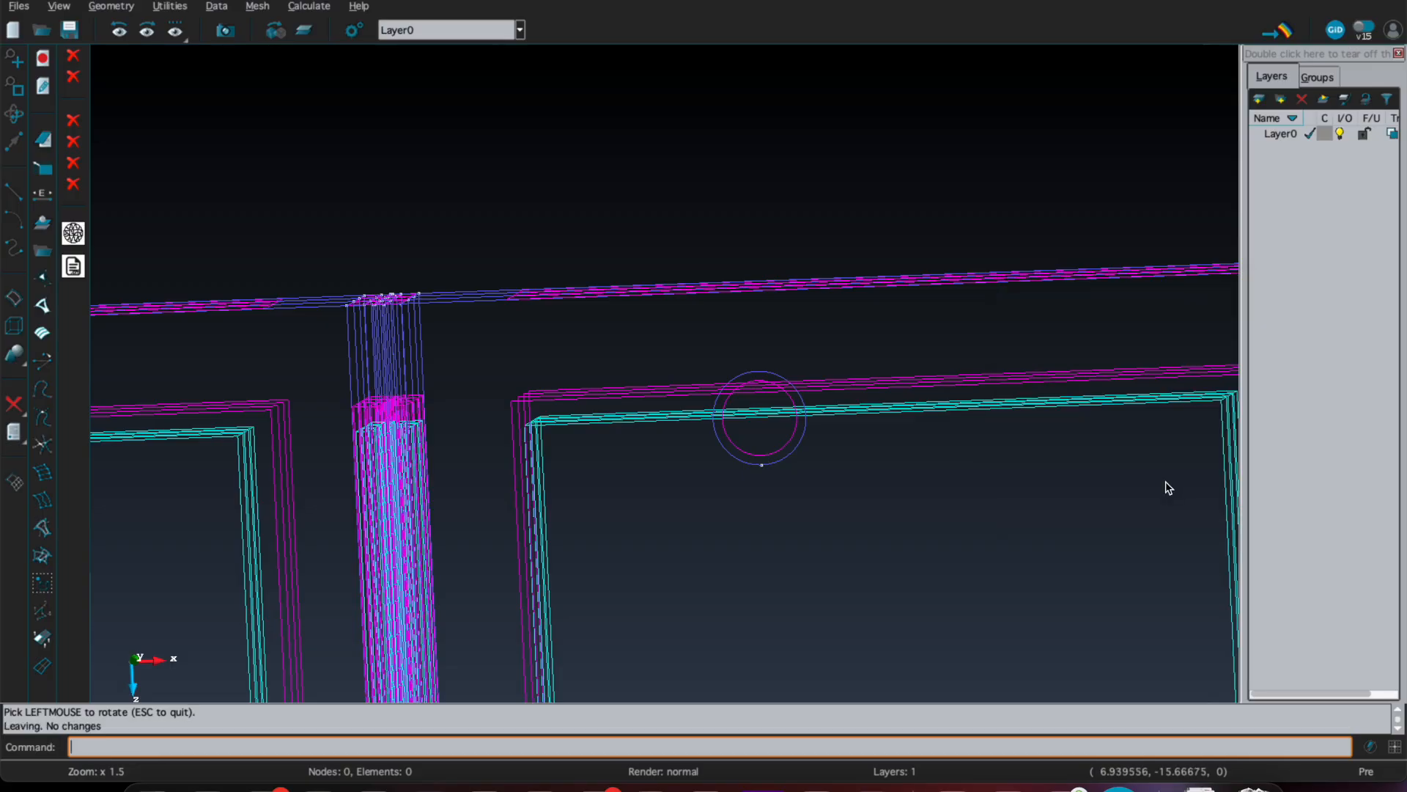
Step: Set up a Scale transformation for moving surfaces, centred at x 2.1565, y 0.2, z 0.81
{"action": "left_click", "coordinate": [169, 7]}
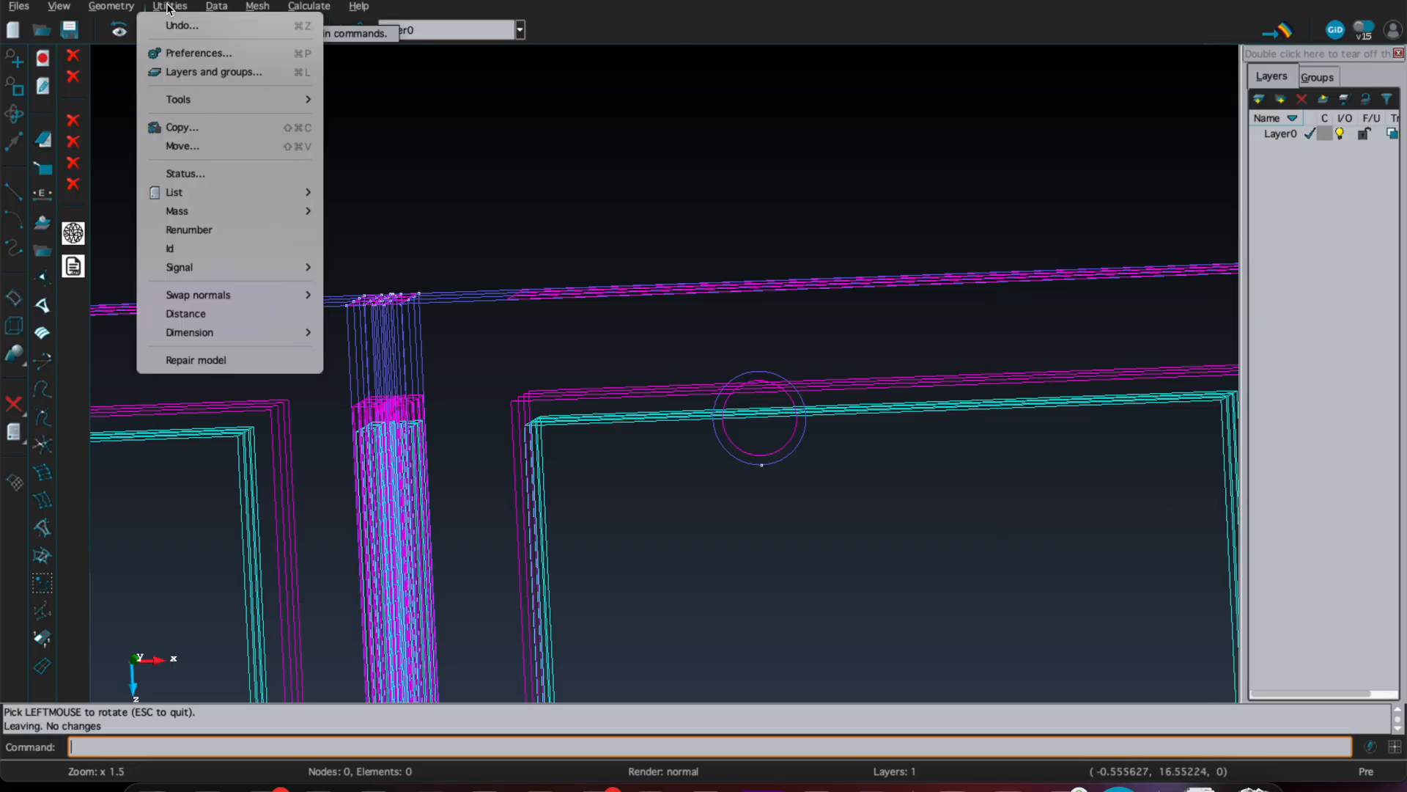
{"action": "left_click", "coordinate": [230, 144]}
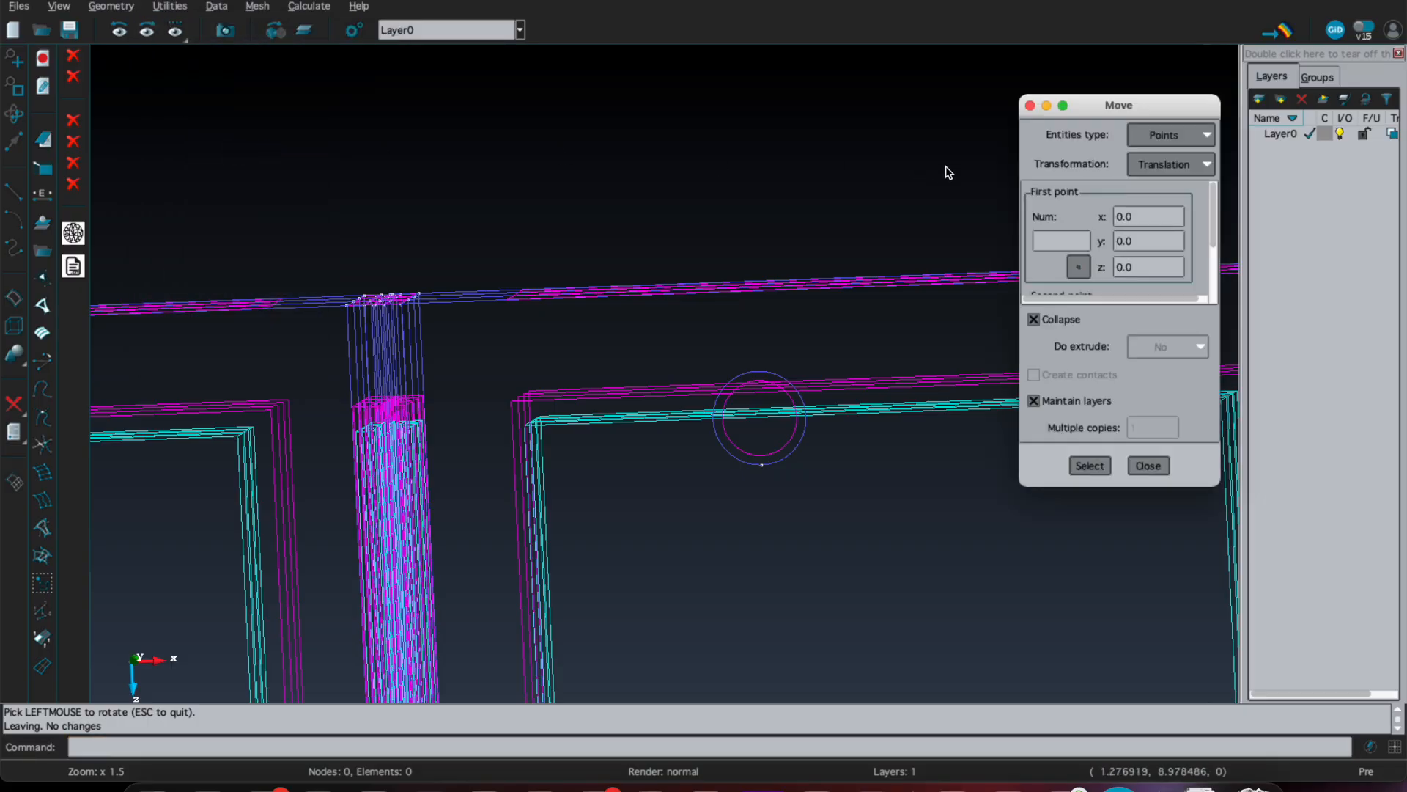
{"action": "left_click", "coordinate": [1167, 137]}
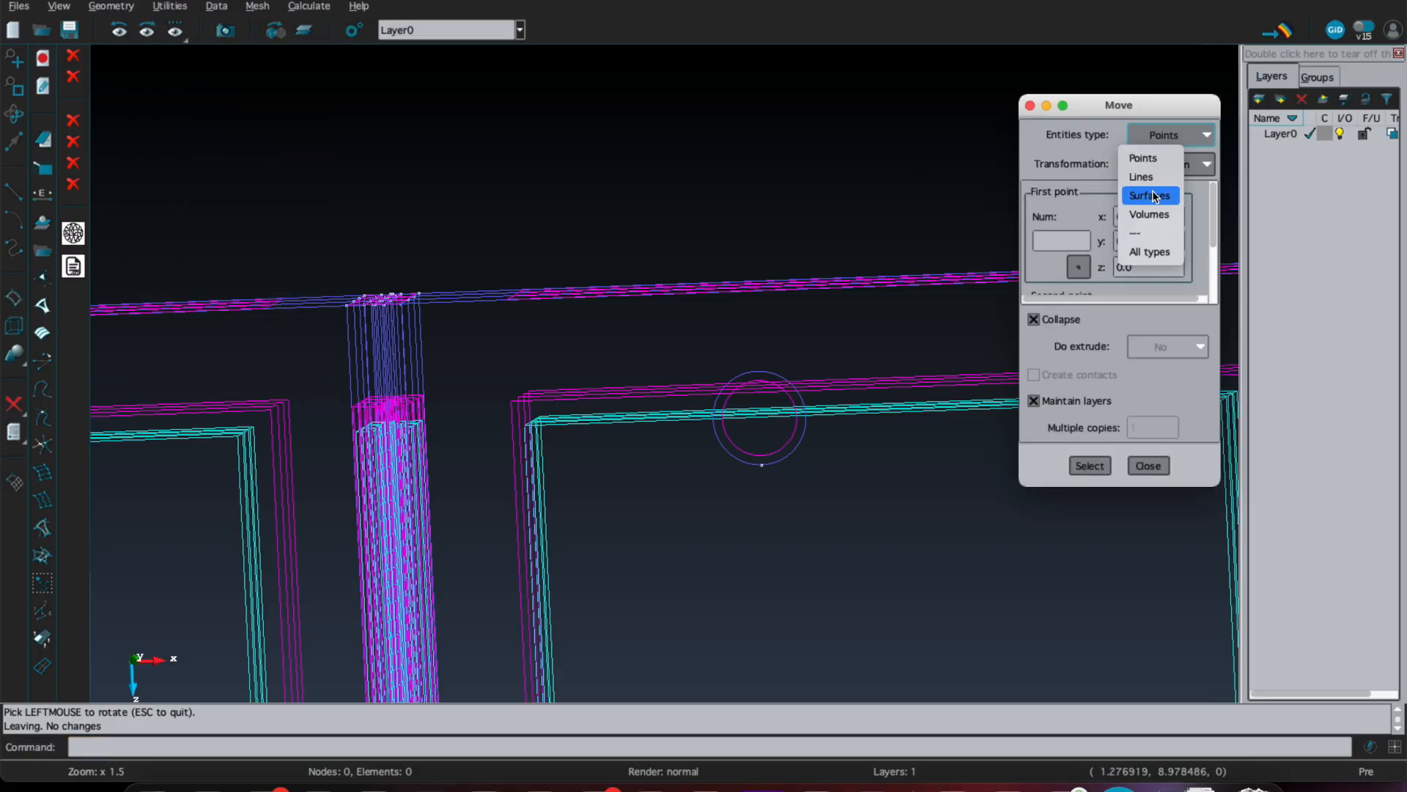
{"action": "left_click", "coordinate": [1153, 194]}
{"action": "left_click", "coordinate": [1158, 162]}
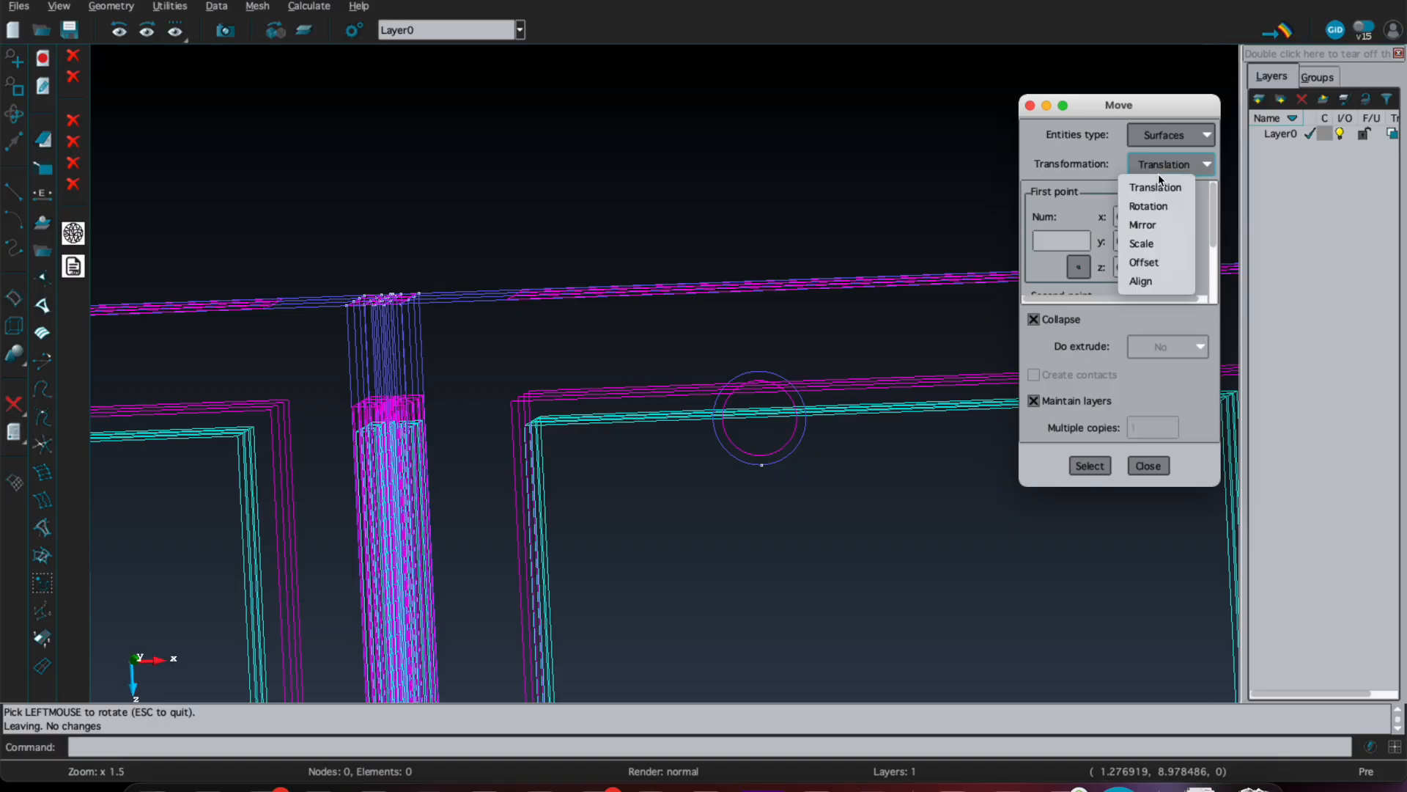
{"action": "left_click", "coordinate": [1143, 243]}
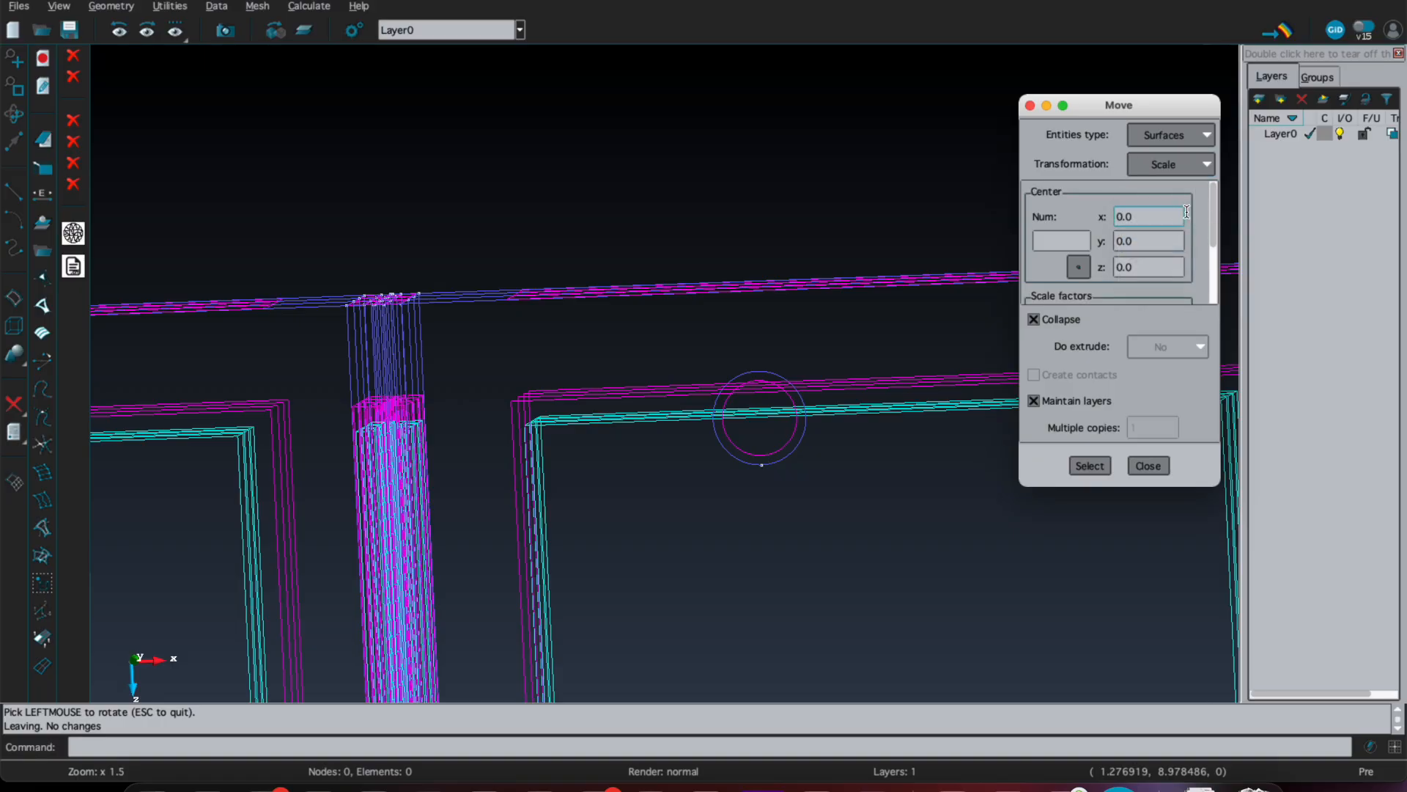
{"action": "left_click", "coordinate": [1146, 217]}
{"action": "left_click_drag", "start_coordinate": [1149, 215], "coordinate": [1098, 215]}
{"action": "type", "text": "21565"}
{"action": "key", "text": "Tab"}
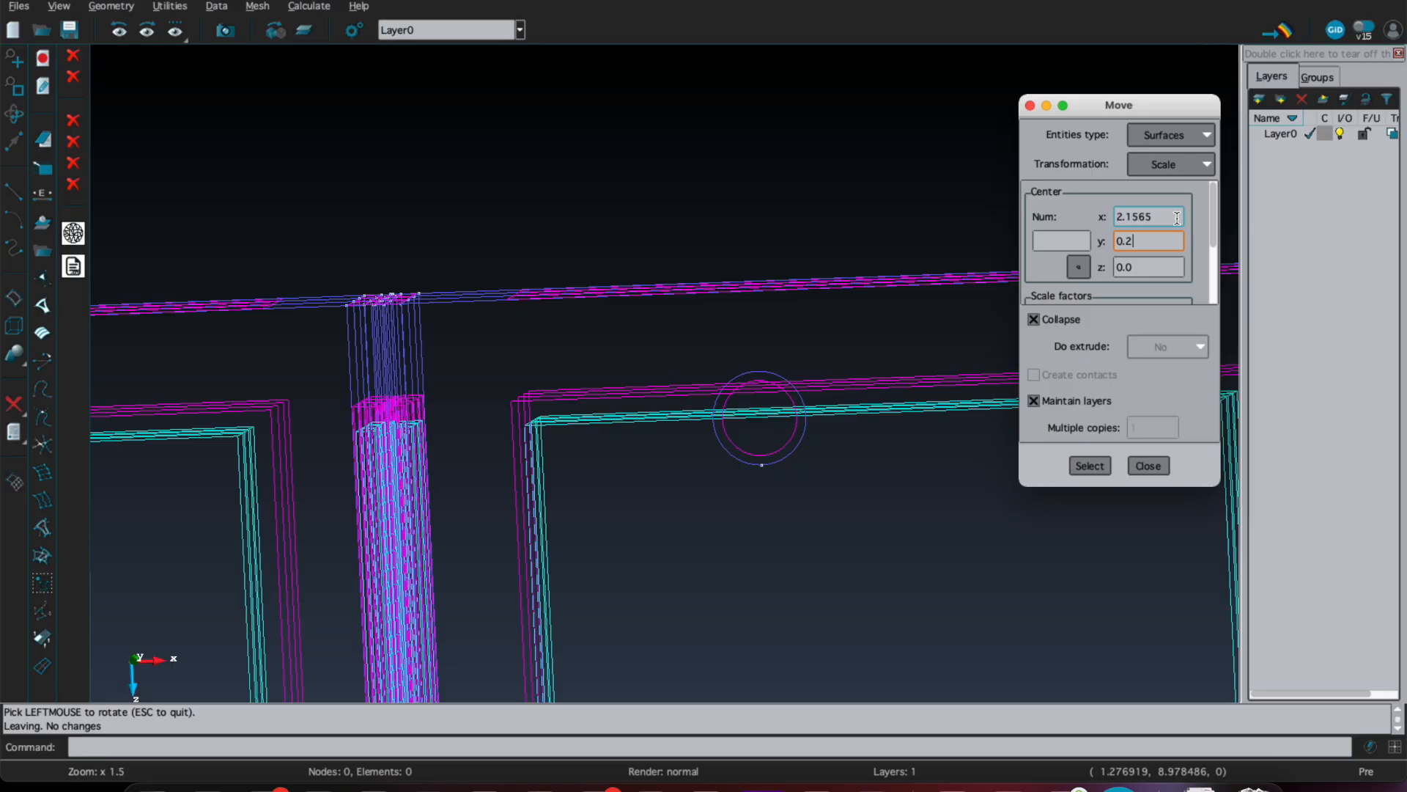
{"action": "left_click", "coordinate": [1170, 267]}
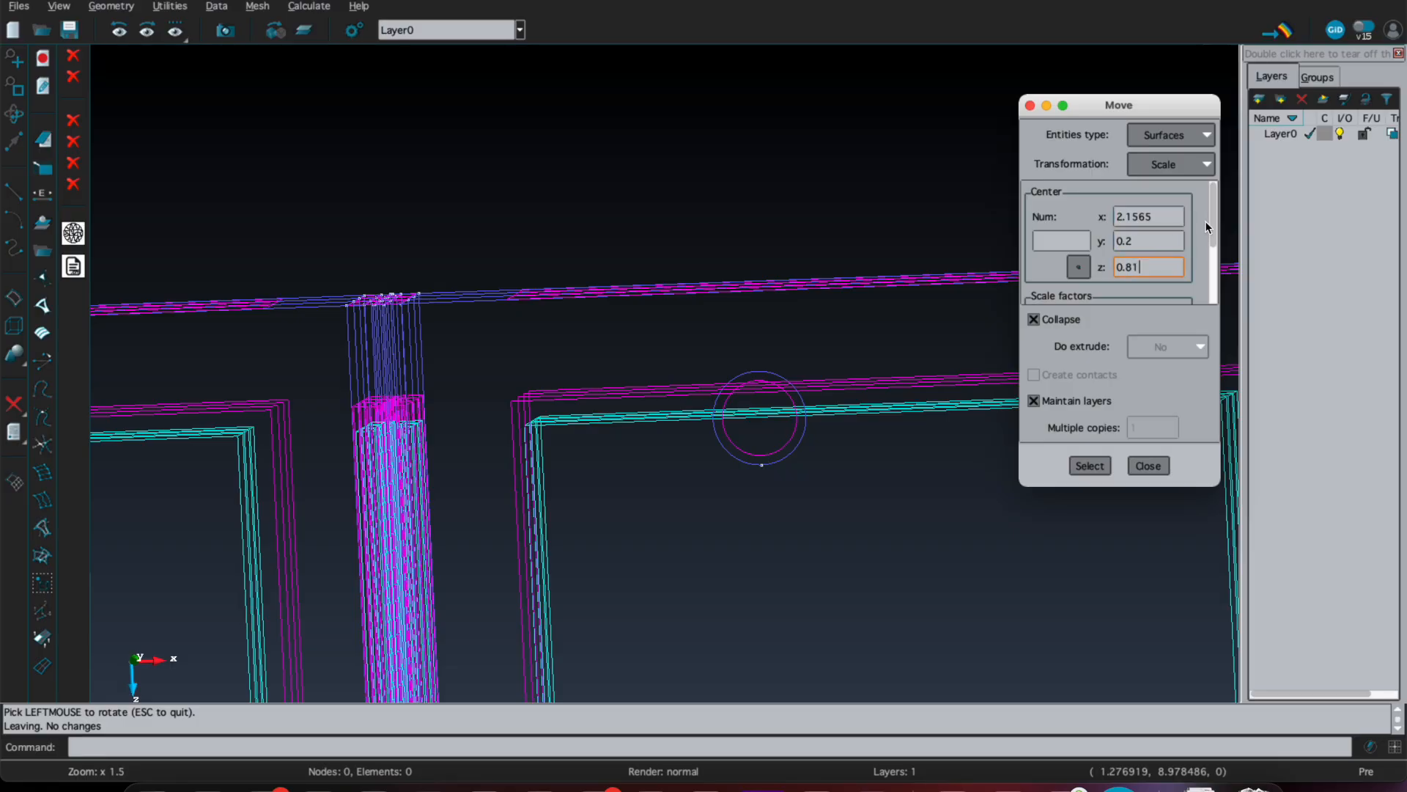
Step: Consult the gear dimensions figure, then scale the circle surface by 0.625 in x to form an ellipse and finish the move
{"action": "scroll", "coordinate": [1217, 220], "scroll_direction": "down", "scroll_amount": 3}
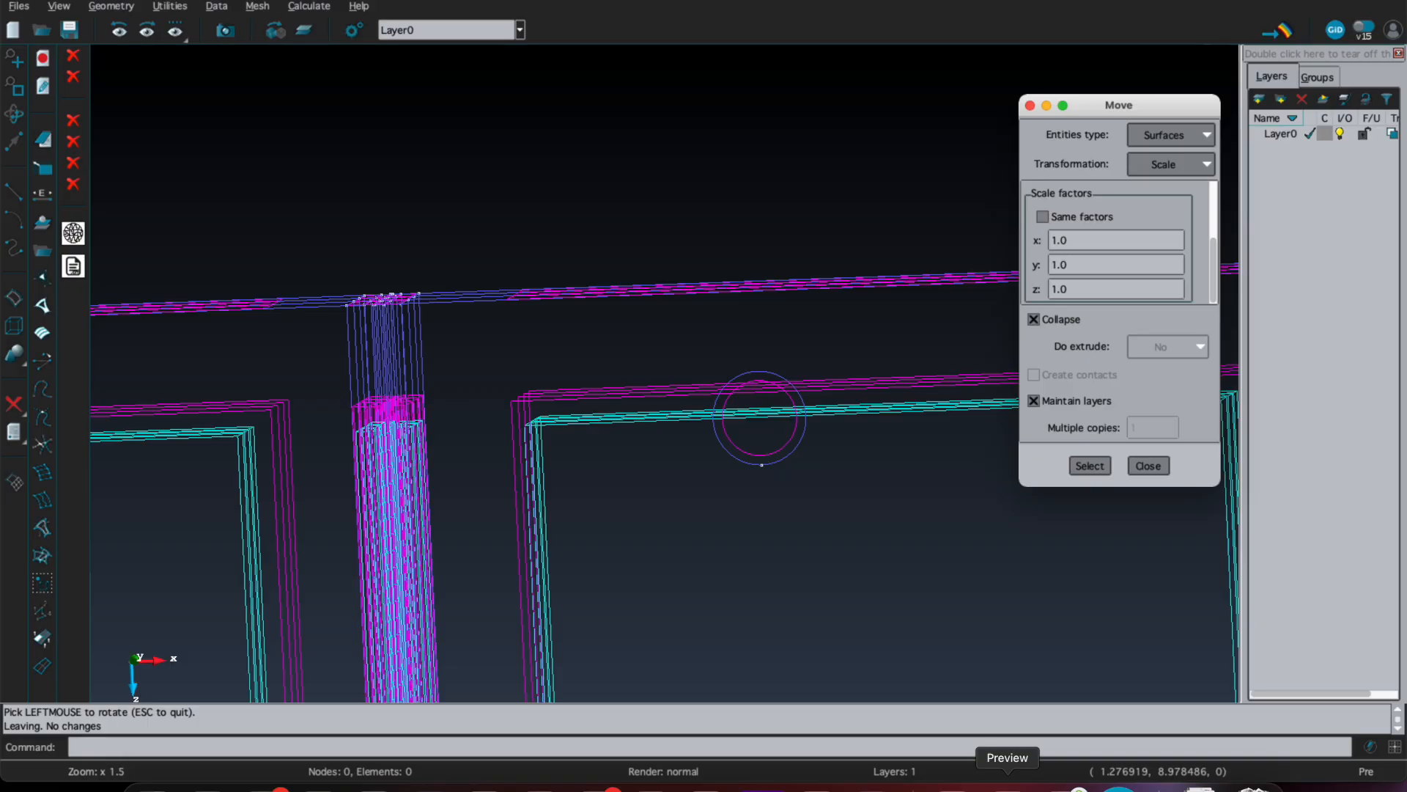
{"action": "left_click", "coordinate": [1007, 786]}
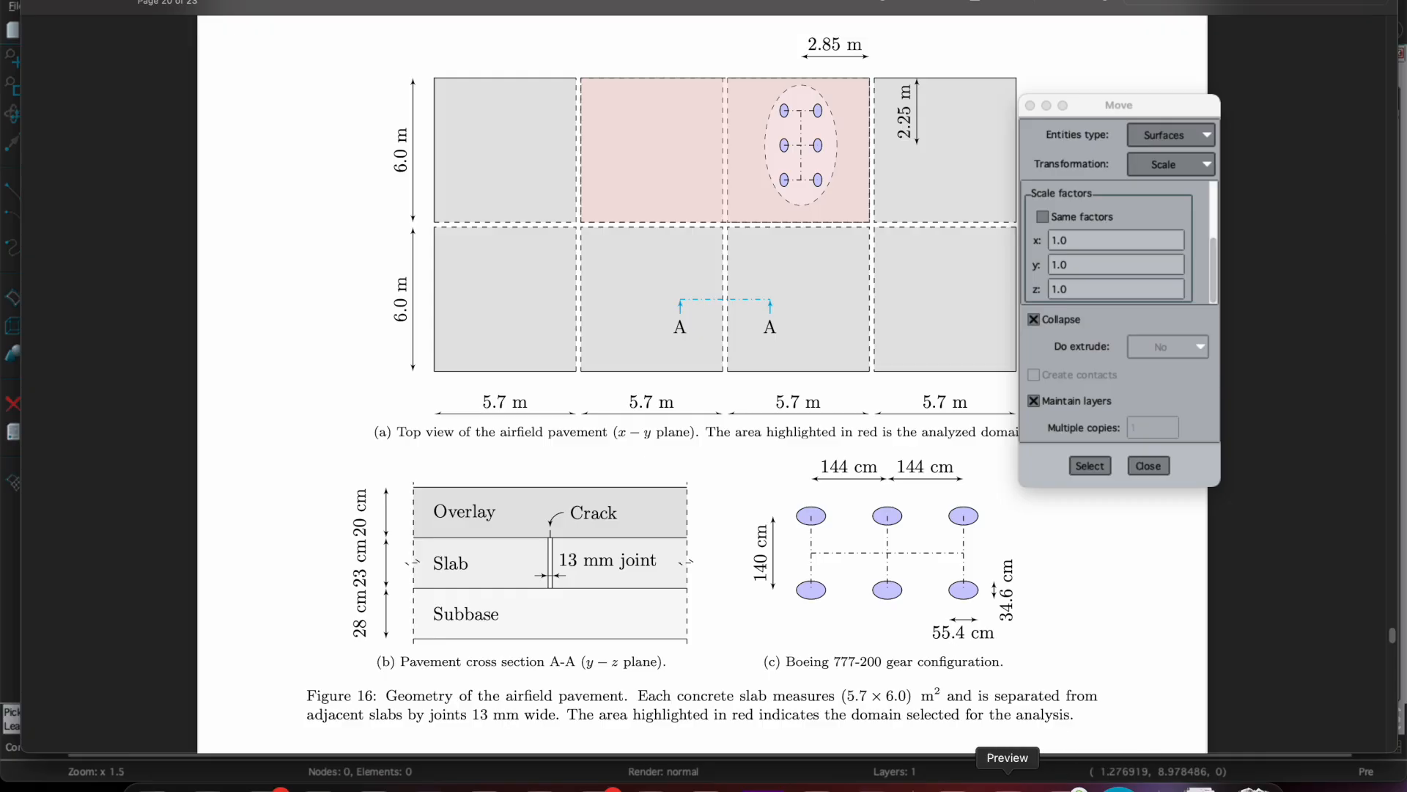
{"action": "left_click", "coordinate": [1119, 785]}
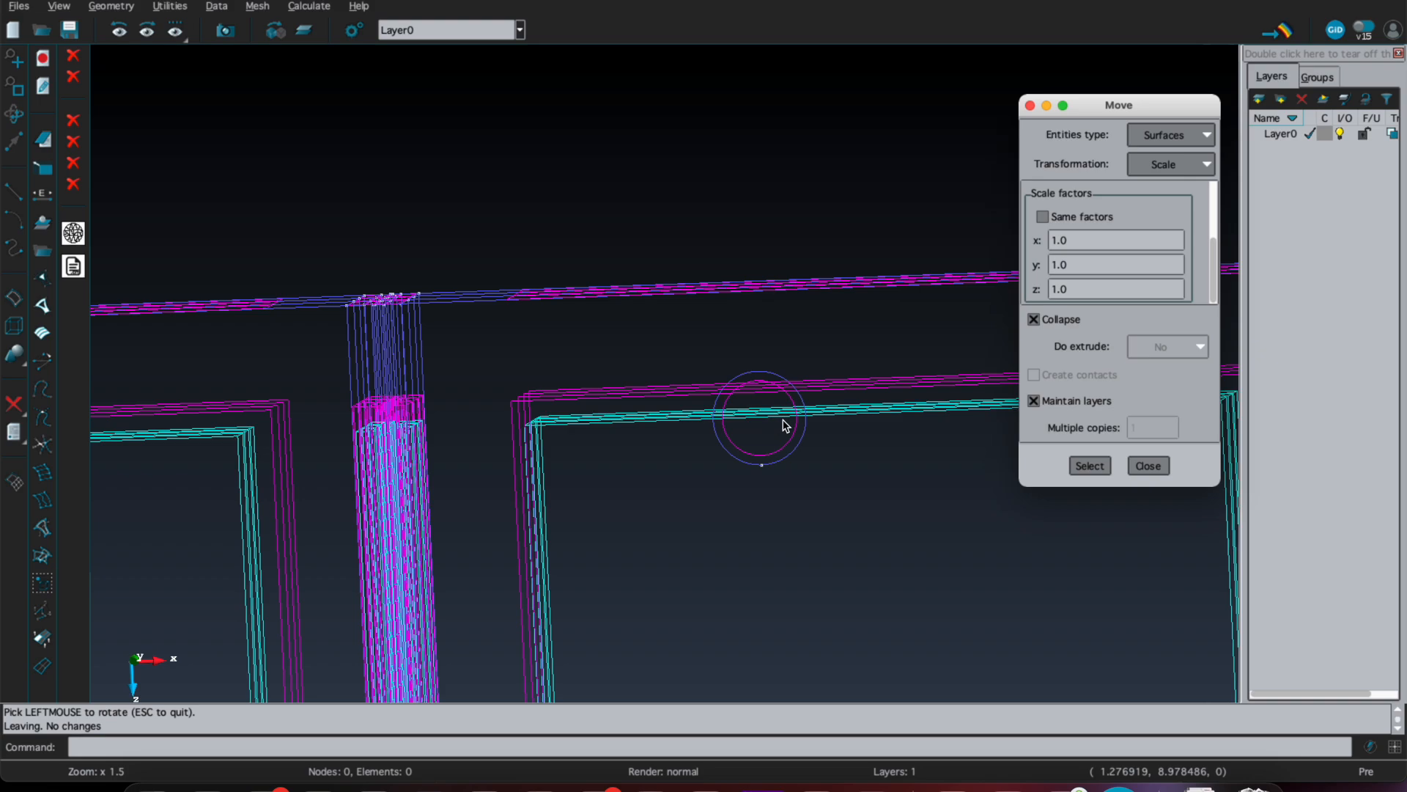
{"action": "left_click", "coordinate": [1090, 271]}
{"action": "left_click_drag", "start_coordinate": [1080, 240], "coordinate": [1052, 240]}
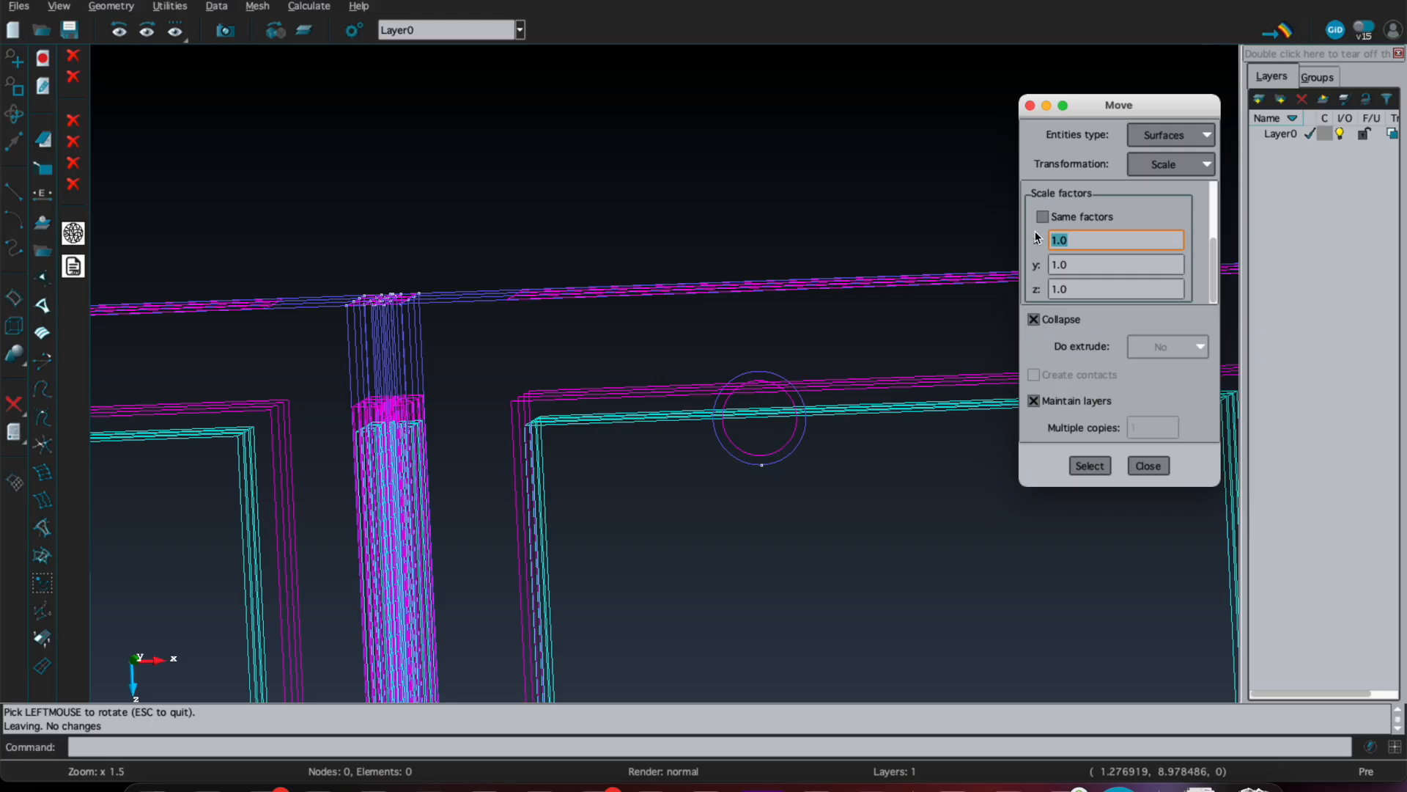
{"action": "type", "text": "0.625"}
{"action": "left_click", "coordinate": [1090, 465]}
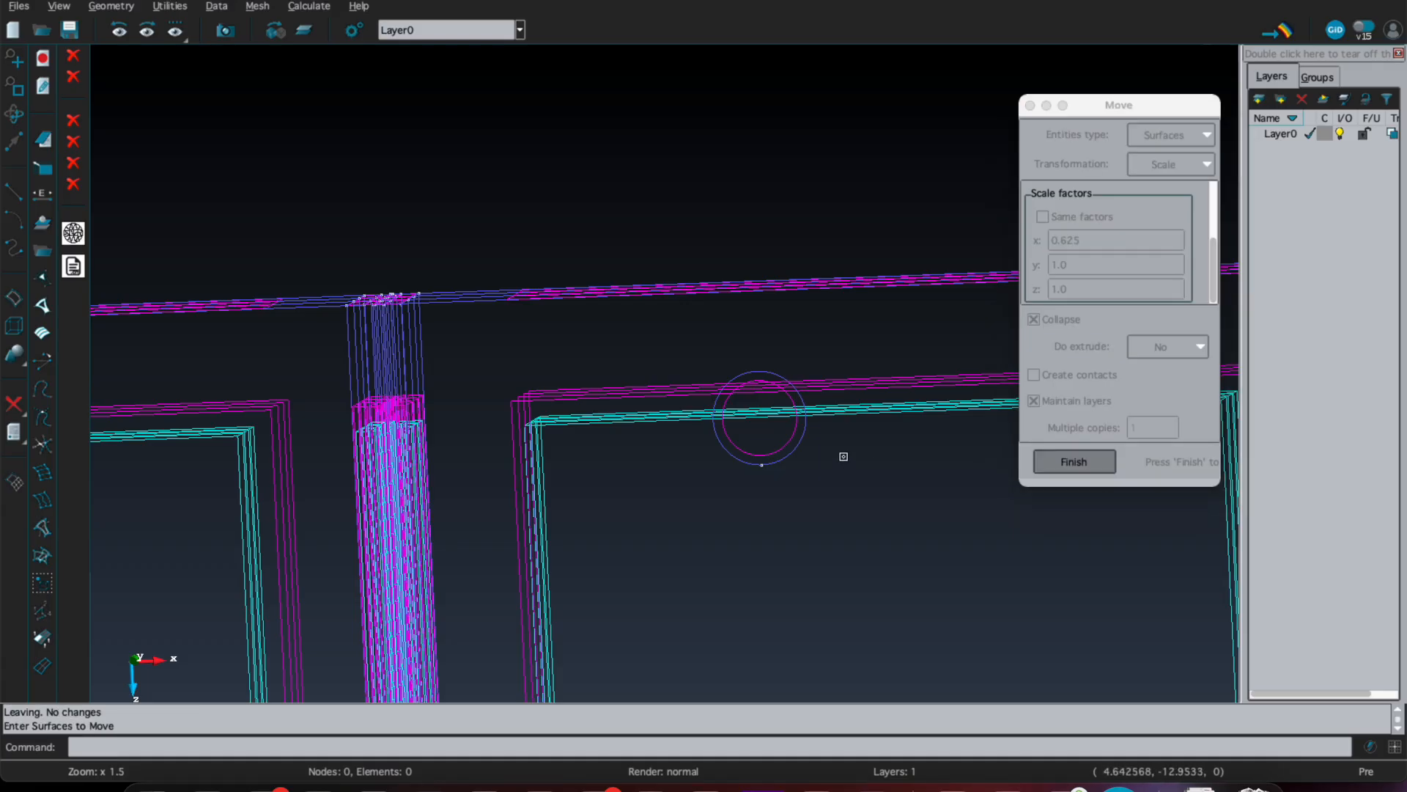
{"action": "left_click", "coordinate": [787, 444]}
{"action": "left_click", "coordinate": [1069, 458]}
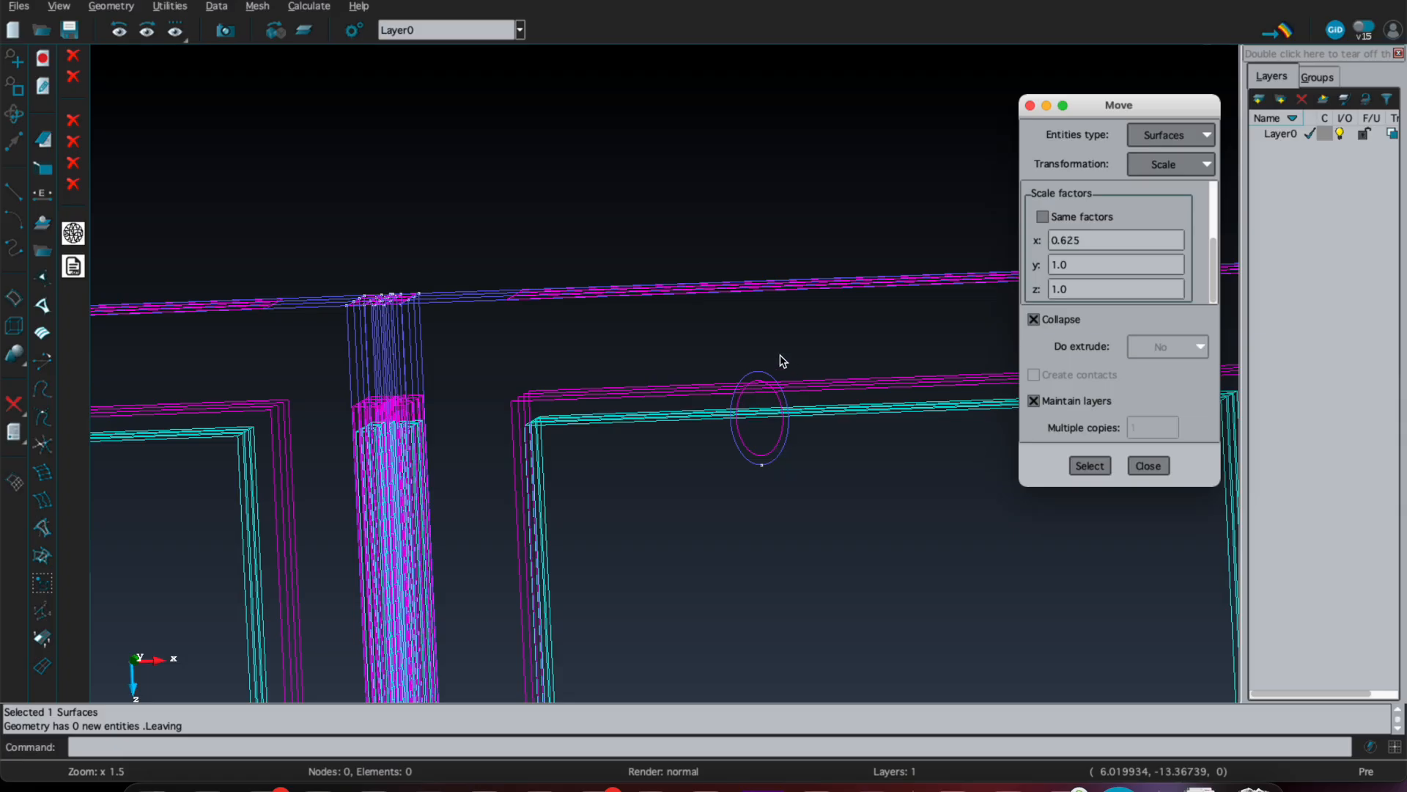
{"action": "left_click", "coordinate": [1147, 466]}
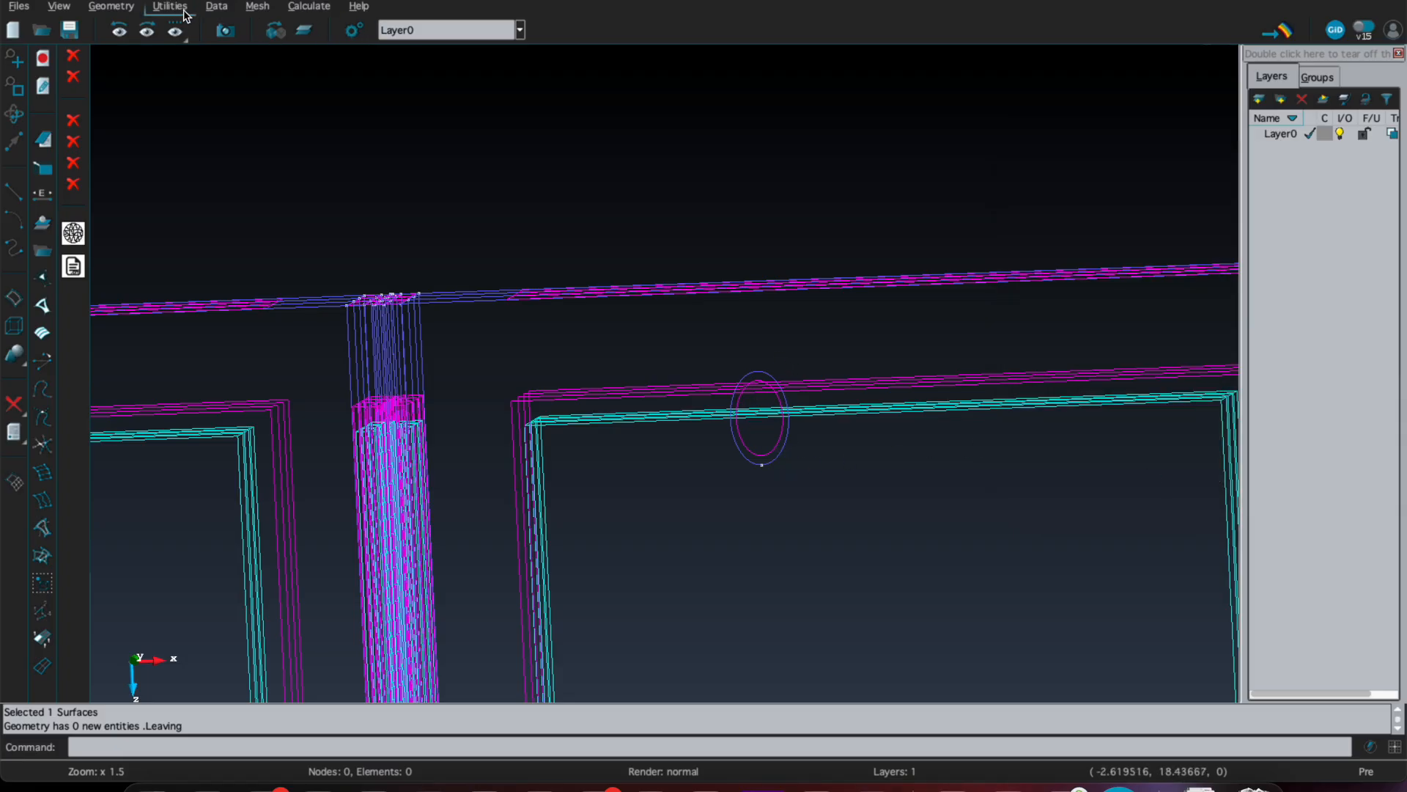
Step: Set up a translation copy for surfaces and consult the gear configuration figure for the wheel spacing
{"action": "left_click", "coordinate": [111, 6]}
{"action": "left_click", "coordinate": [173, 7]}
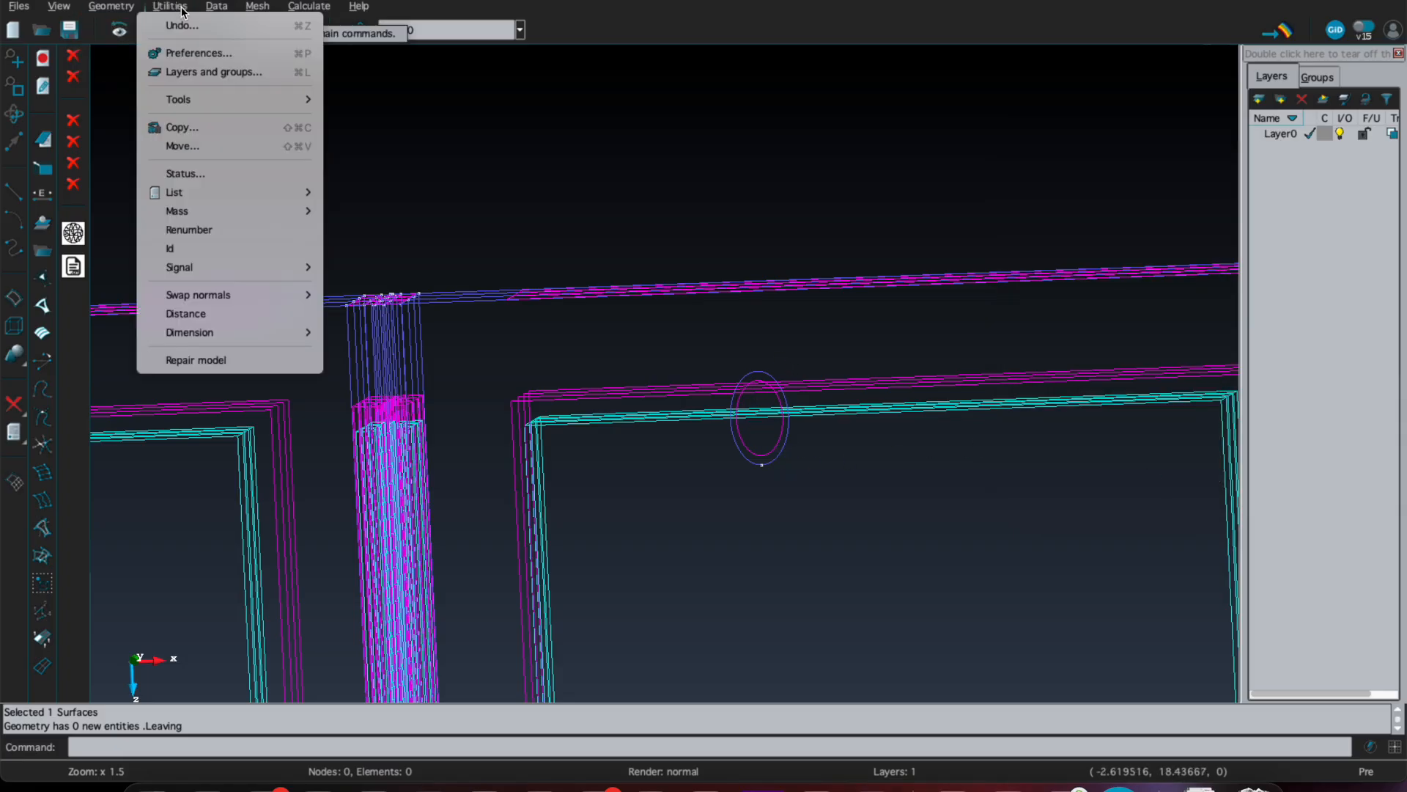
{"action": "left_click", "coordinate": [208, 128]}
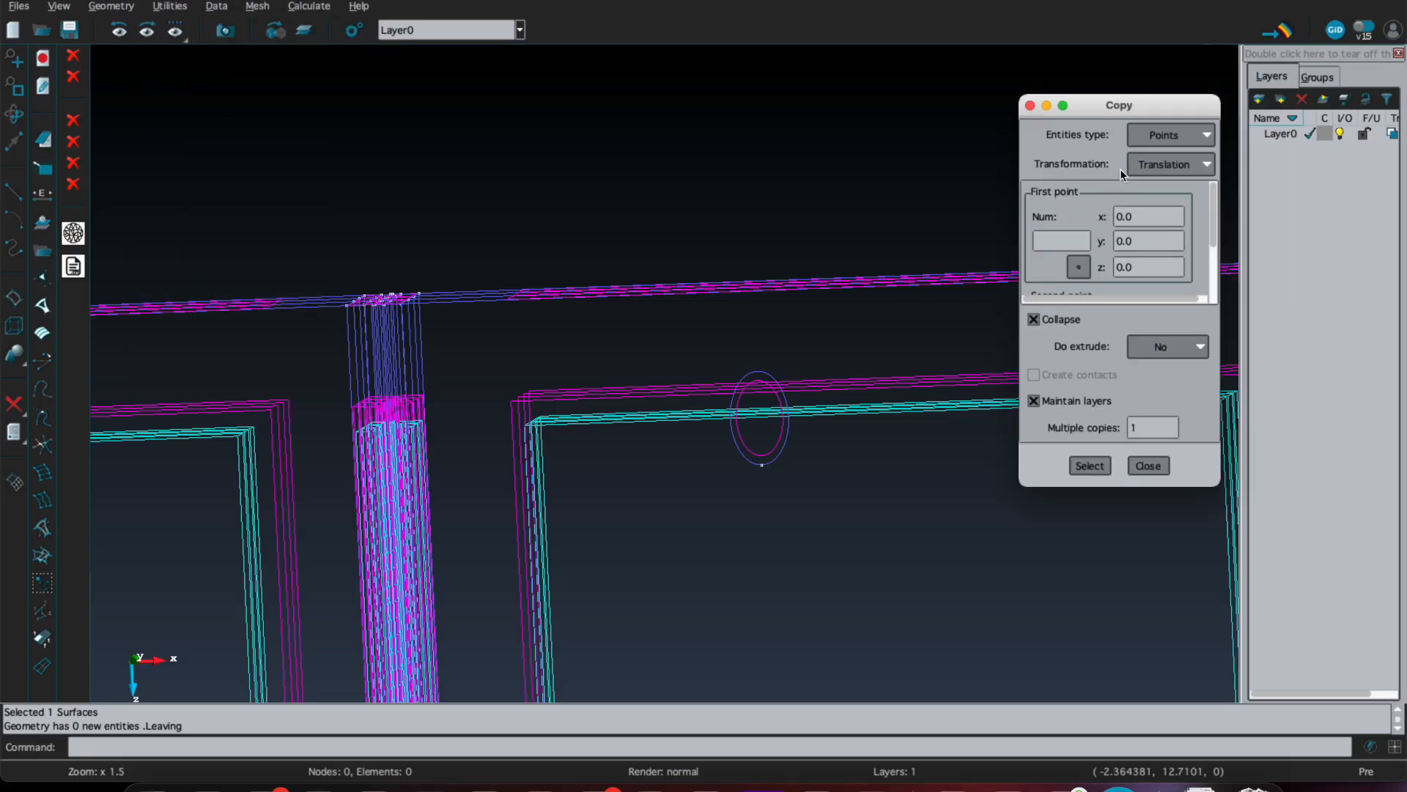
{"action": "left_click", "coordinate": [1163, 136]}
{"action": "left_click", "coordinate": [1149, 195]}
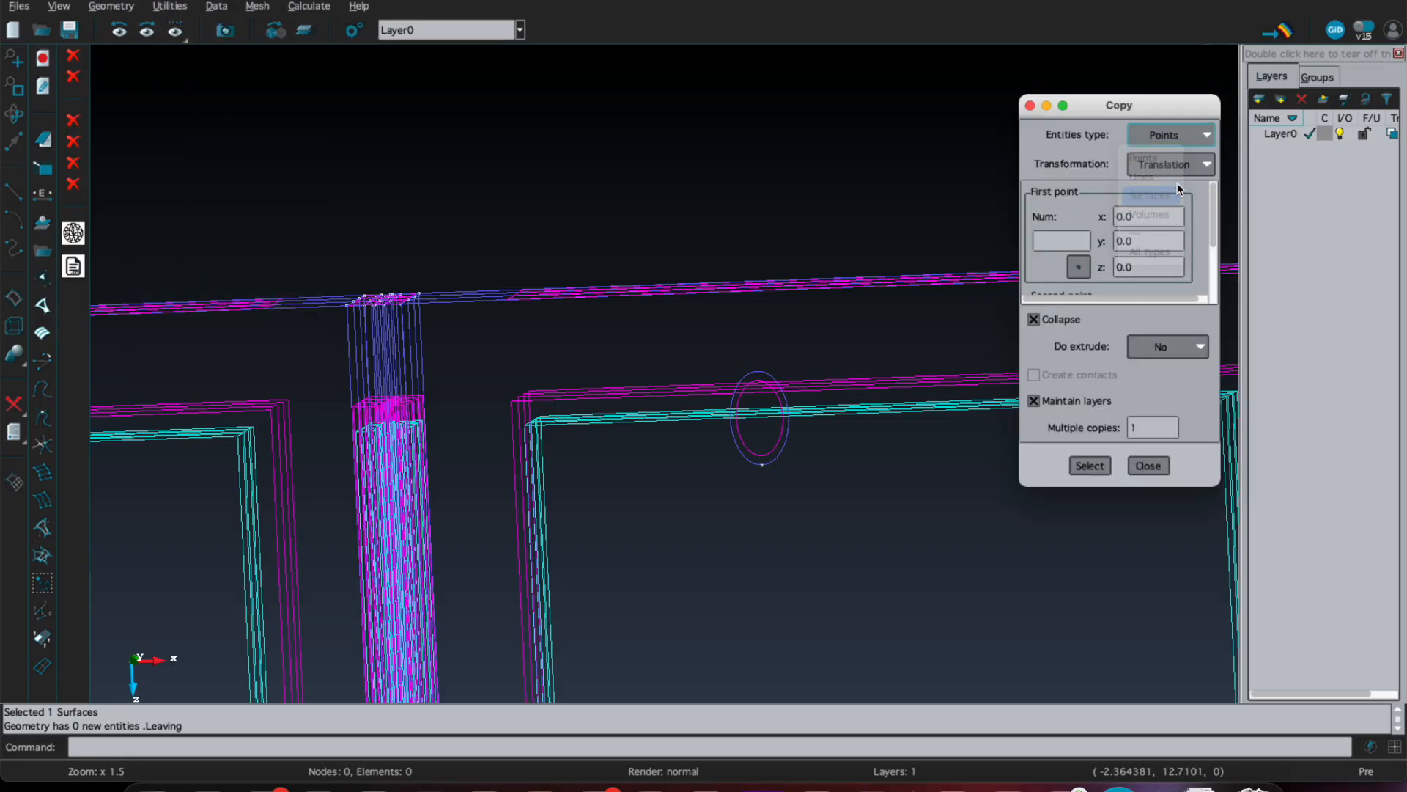
{"action": "left_click_drag", "start_coordinate": [1211, 204], "coordinate": [1210, 275]}
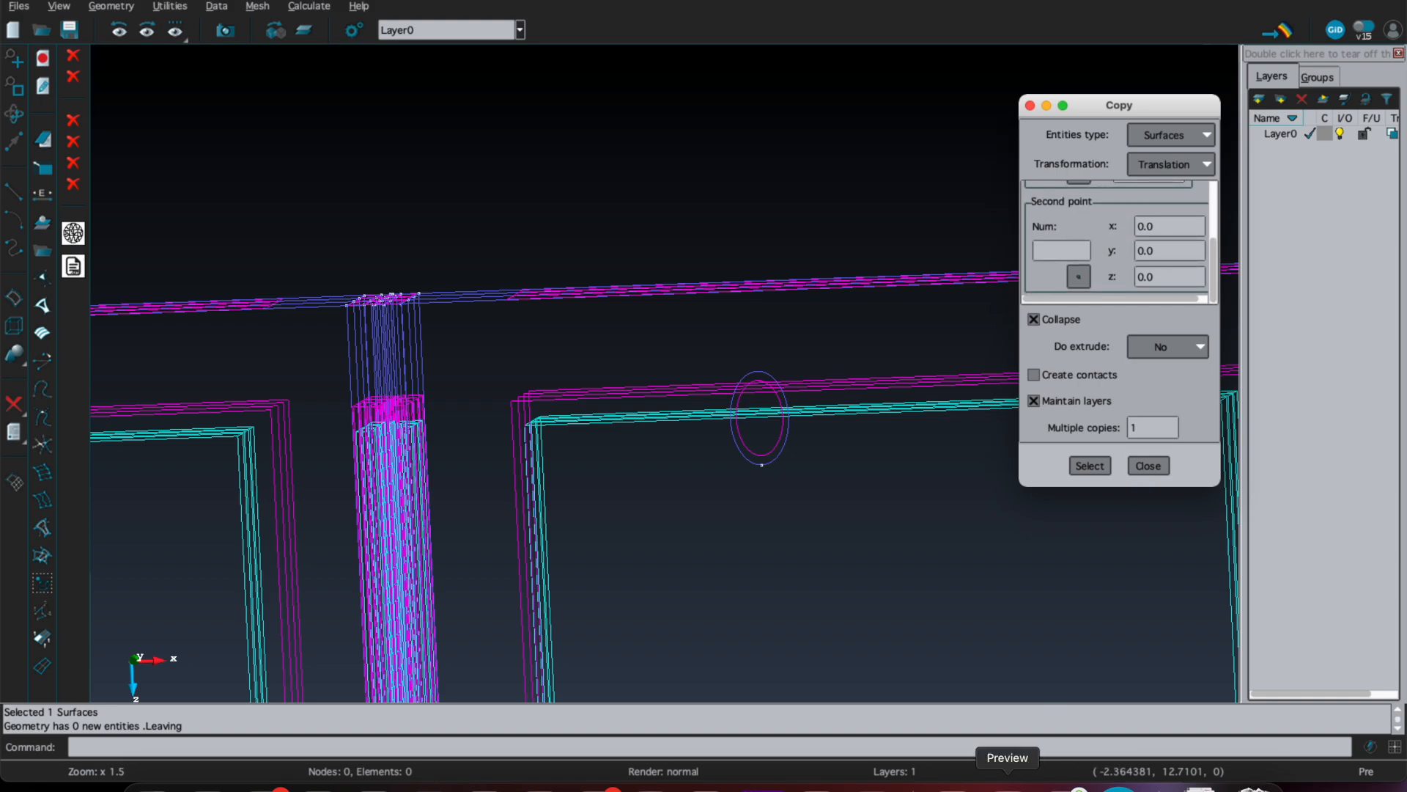
{"action": "left_click", "coordinate": [1007, 785]}
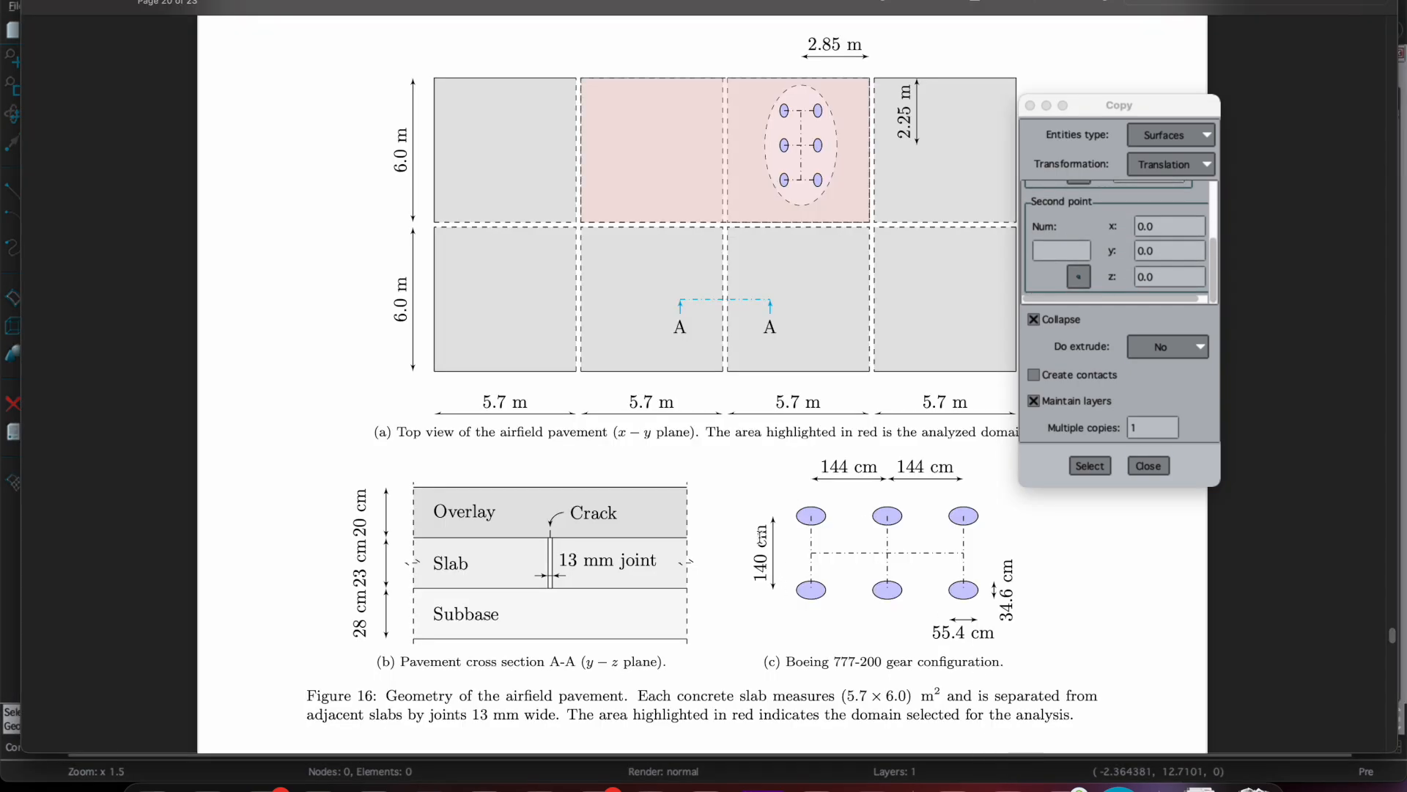
{"action": "left_click", "coordinate": [1119, 786]}
Step: Copy the elliptical wheel surface by a translation of 1.4 in x
{"action": "left_click", "coordinate": [1137, 277]}
{"action": "key", "text": "shift+Tab"}
{"action": "key", "text": "shift+Tab"}
{"action": "type", "text": "1.4"}
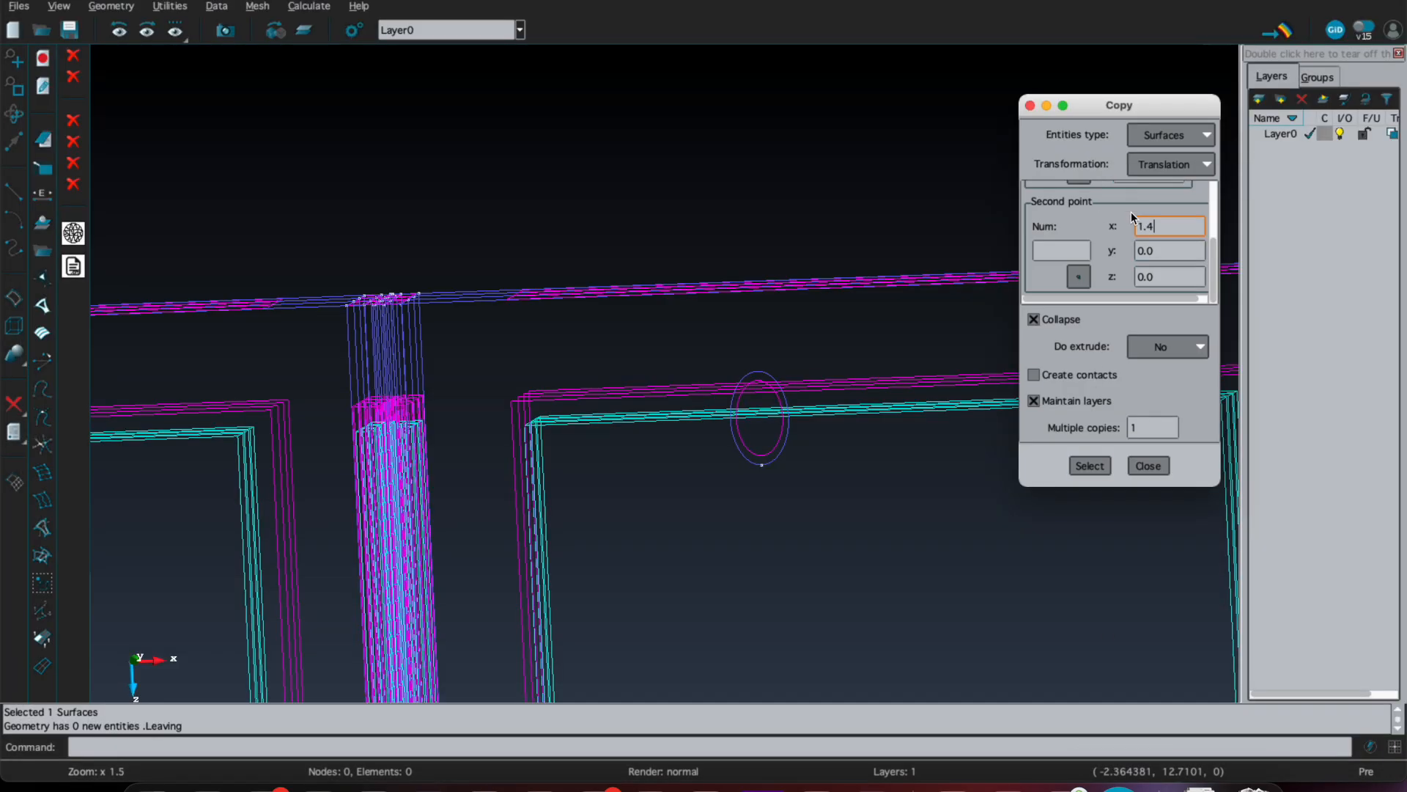
{"action": "left_click", "coordinate": [1096, 465]}
{"action": "left_click", "coordinate": [775, 445]}
{"action": "left_click", "coordinate": [1058, 464]}
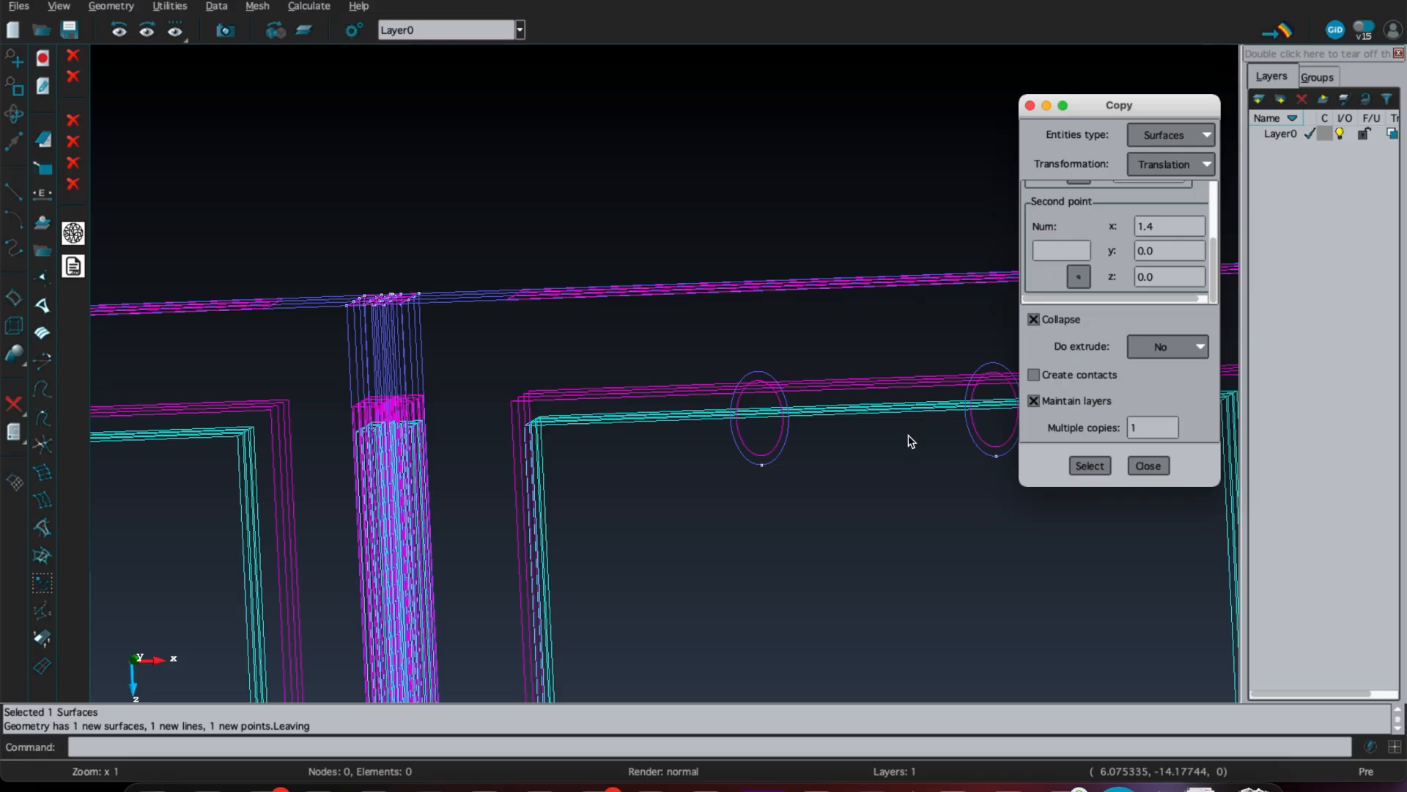
Step: Consult the figure for the axle spacing and set the copy translation to x 0, z 1.44 with 2 multiple copies
{"action": "left_click", "coordinate": [1005, 777]}
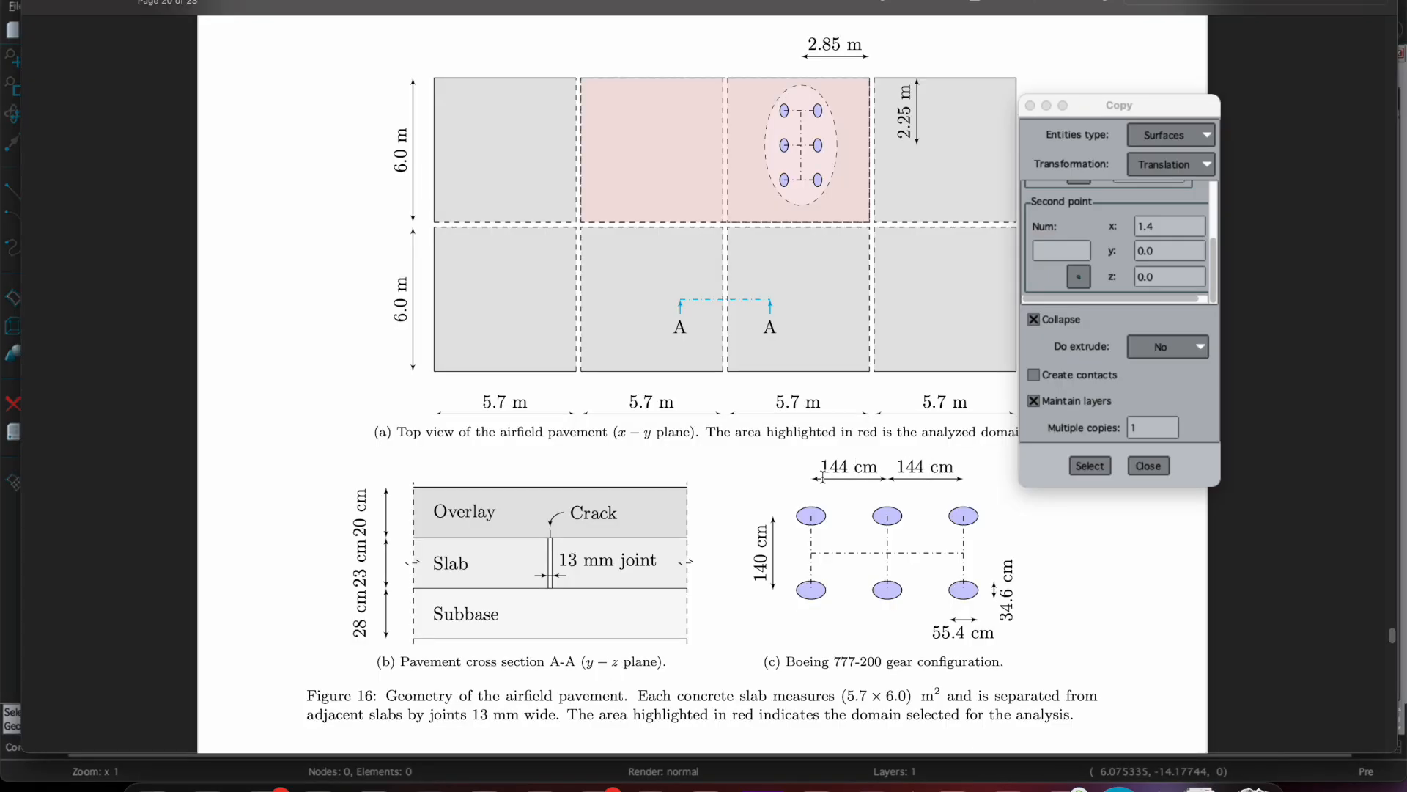
{"action": "left_click", "coordinate": [1119, 786]}
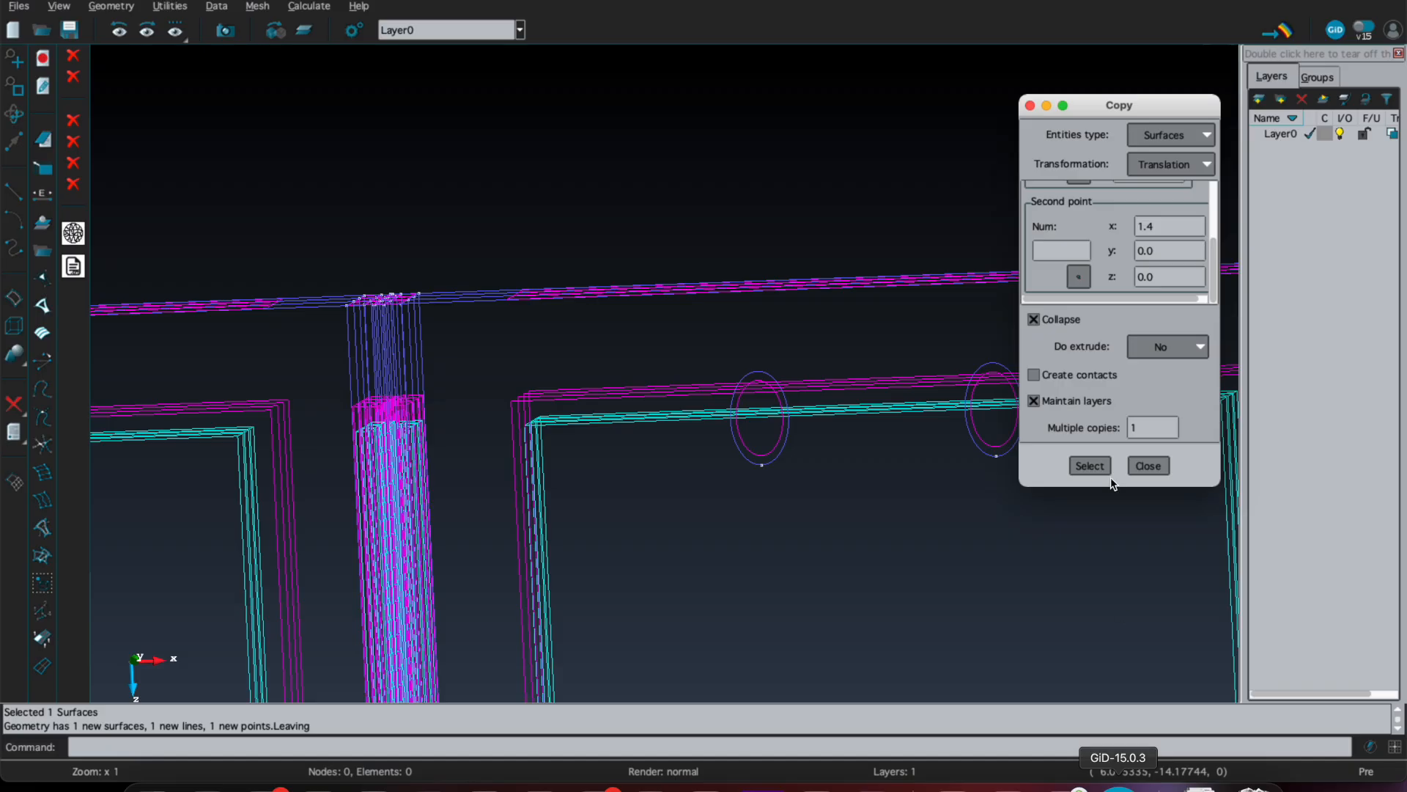
{"action": "triple_click", "coordinate": [1188, 225]}
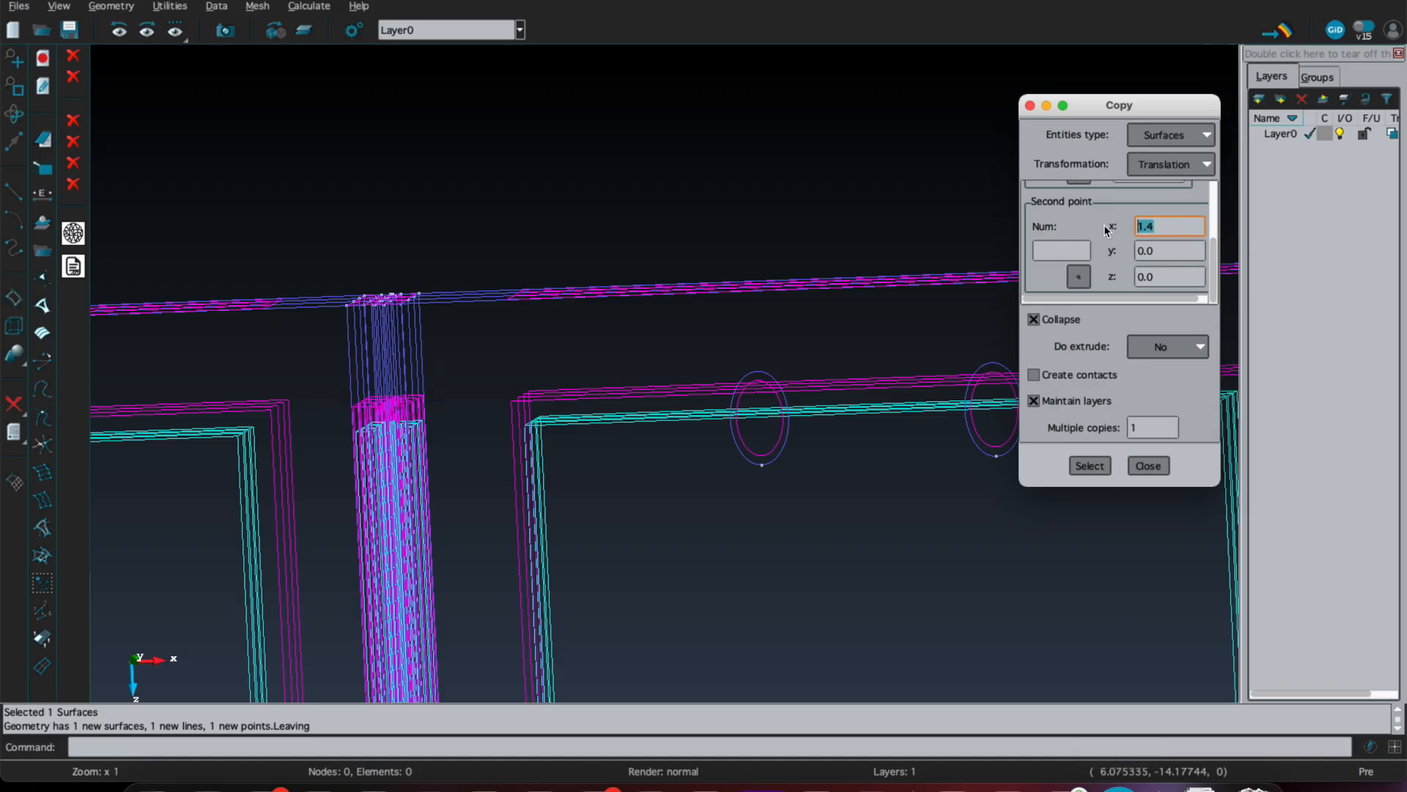
{"action": "type", "text": "0"}
{"action": "left_click", "coordinate": [1171, 276]}
{"action": "double_click", "coordinate": [1171, 275]}
{"action": "type", "text": "1.44"}
{"action": "left_click", "coordinate": [1169, 427]}
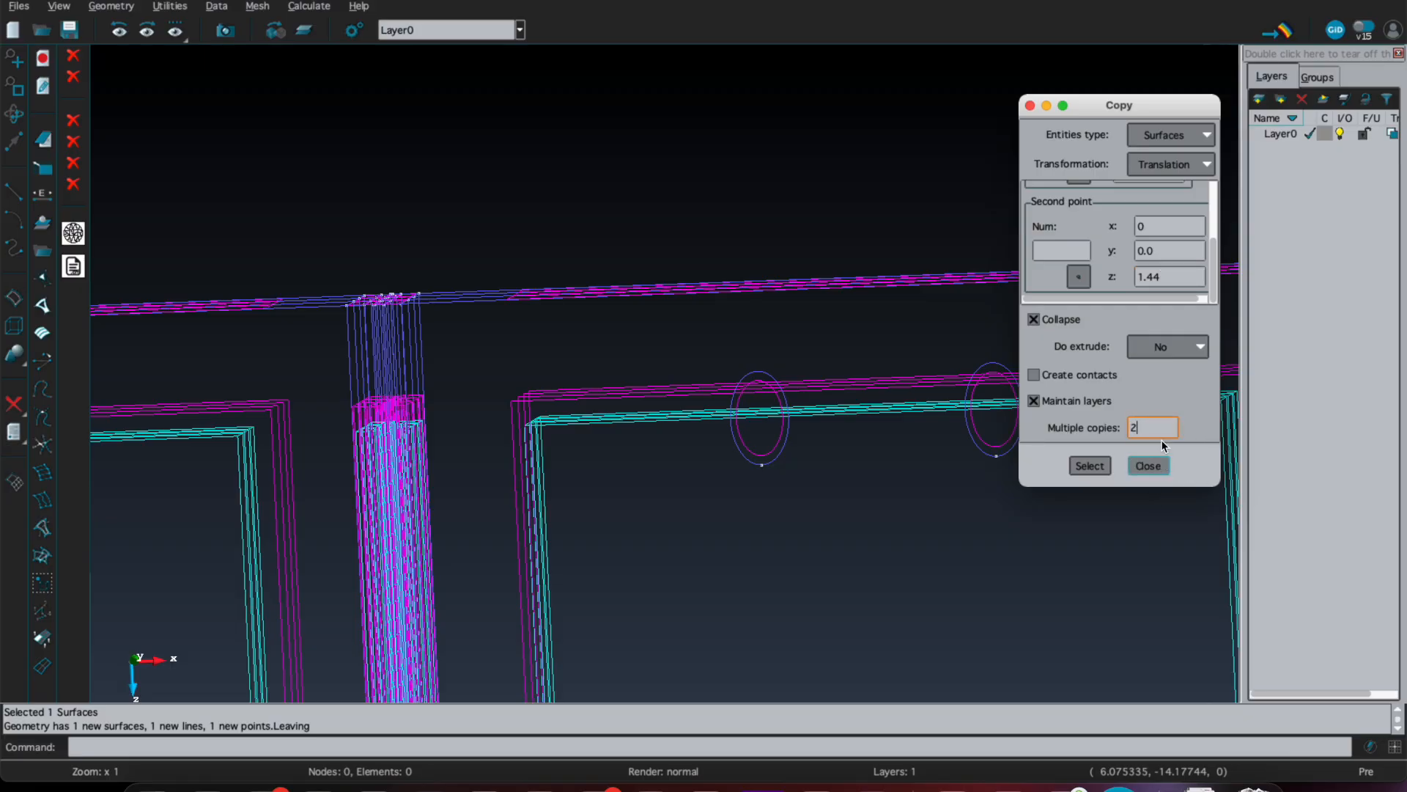
Step: Copy both elliptical wheel surfaces along z with these settings and close the copy settings
{"action": "left_click", "coordinate": [1089, 466]}
{"action": "left_click", "coordinate": [991, 444]}
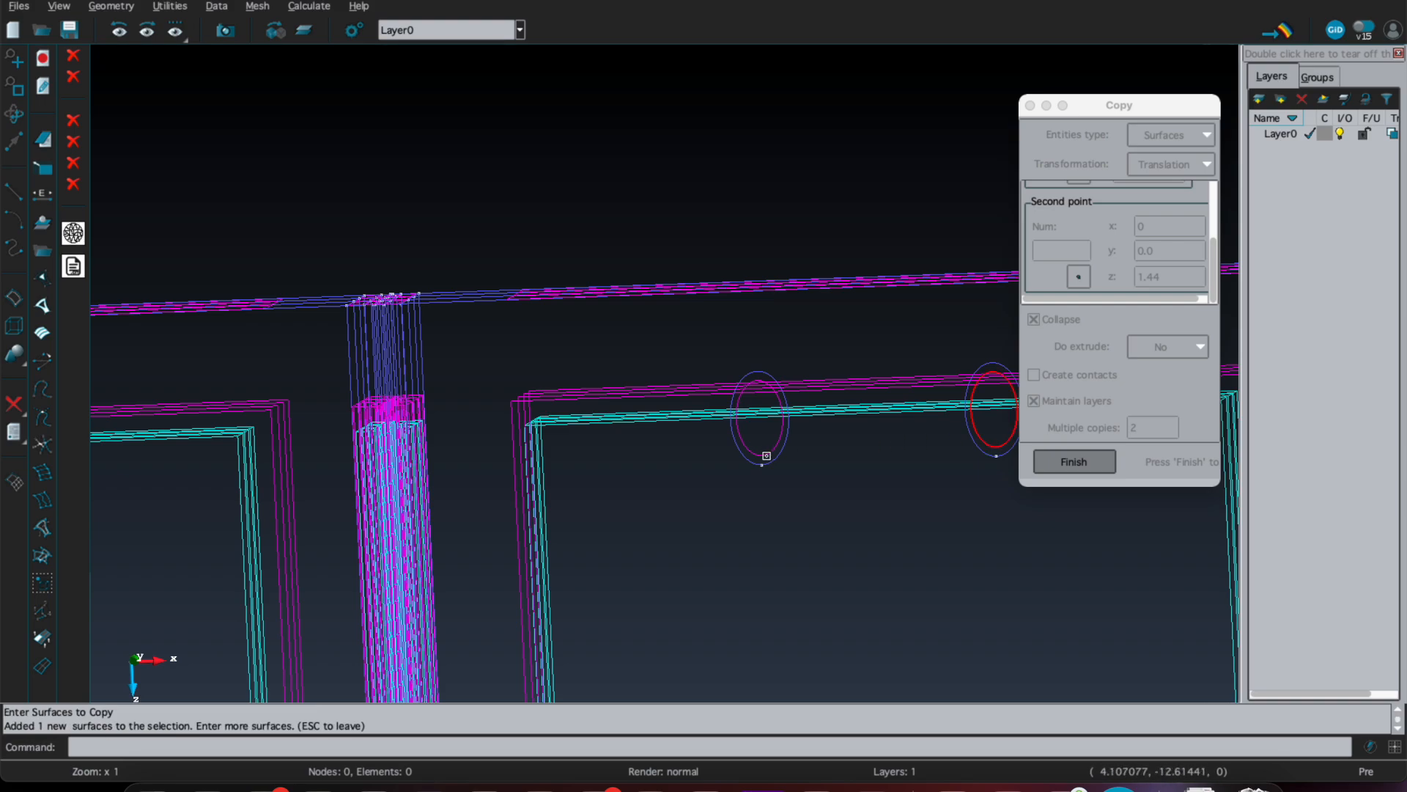
{"action": "left_click", "coordinate": [763, 454]}
{"action": "left_click", "coordinate": [1073, 461]}
{"action": "scroll", "coordinate": [667, 462], "scroll_direction": "down", "scroll_amount": 1}
{"action": "scroll", "coordinate": [667, 462], "scroll_direction": "down", "scroll_amount": 2}
{"action": "left_click", "coordinate": [1145, 471]}
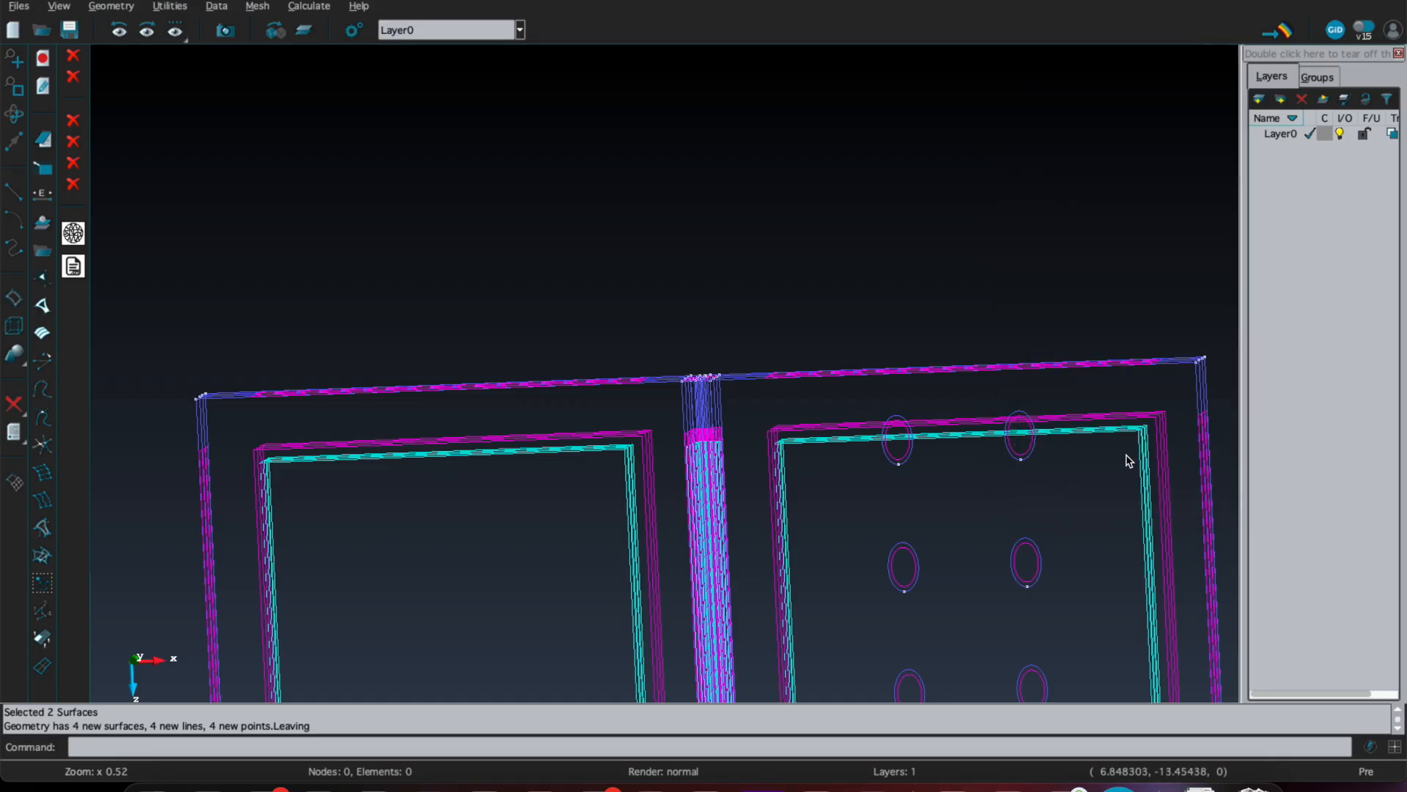
Step: Examine the wheel footprints on the GiD model in 3D, compare them with the pavement mesh in ParaView, and return to GiD
{"action": "right_click_drag", "start_coordinate": [921, 264], "coordinate": [838, 141], "text": "shift"}
{"action": "left_click_drag", "start_coordinate": [794, 403], "coordinate": [746, 302], "text": "shift"}
{"action": "left_click_drag", "start_coordinate": [1024, 380], "coordinate": [973, 444], "text": "shift"}
{"action": "left_click_drag", "start_coordinate": [818, 331], "coordinate": [754, 267]}
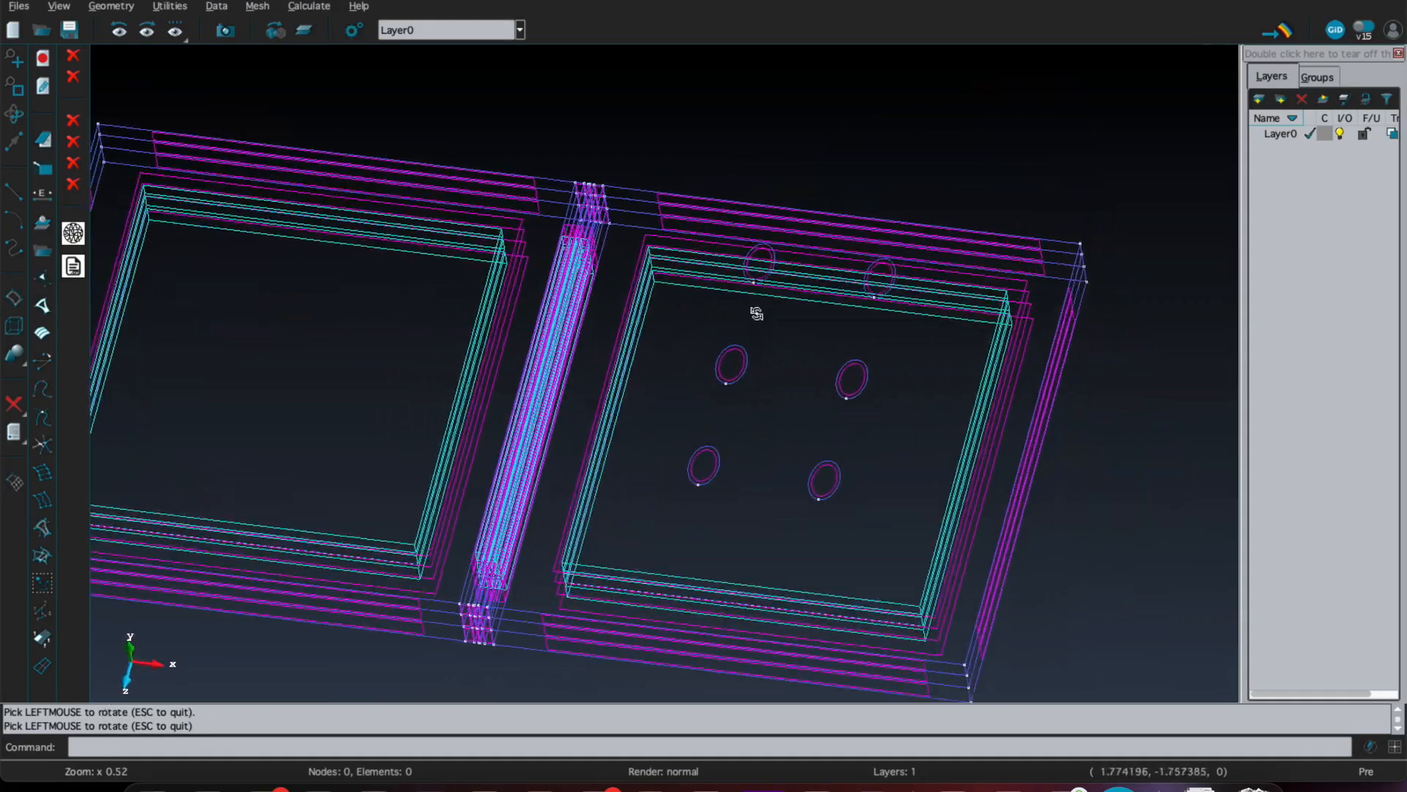
{"action": "left_click", "coordinate": [817, 784]}
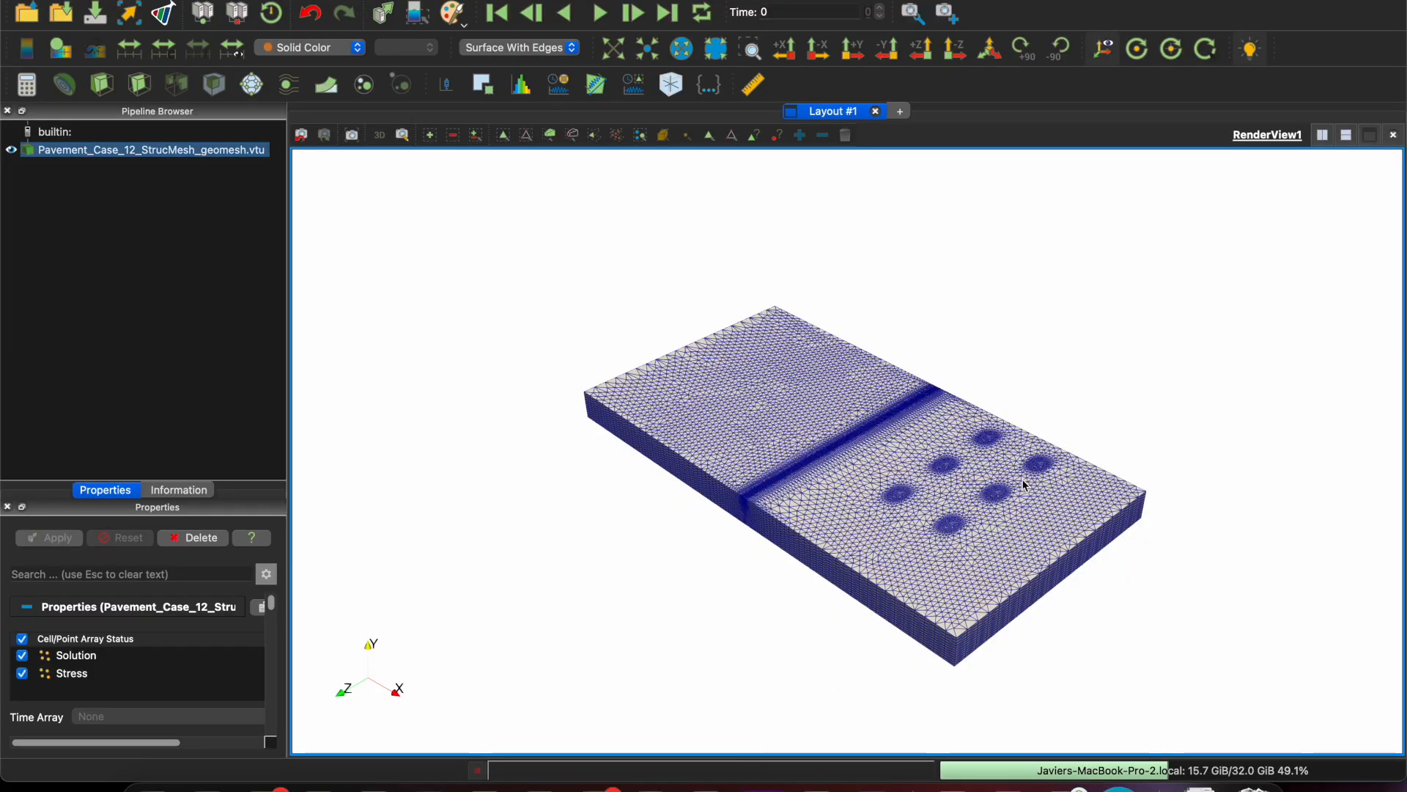
{"action": "scroll", "coordinate": [1021, 486], "scroll_direction": "up", "scroll_amount": 3}
{"action": "scroll", "coordinate": [962, 417], "scroll_direction": "up", "scroll_amount": 5}
{"action": "middle_click_drag", "start_coordinate": [960, 413], "coordinate": [929, 367]}
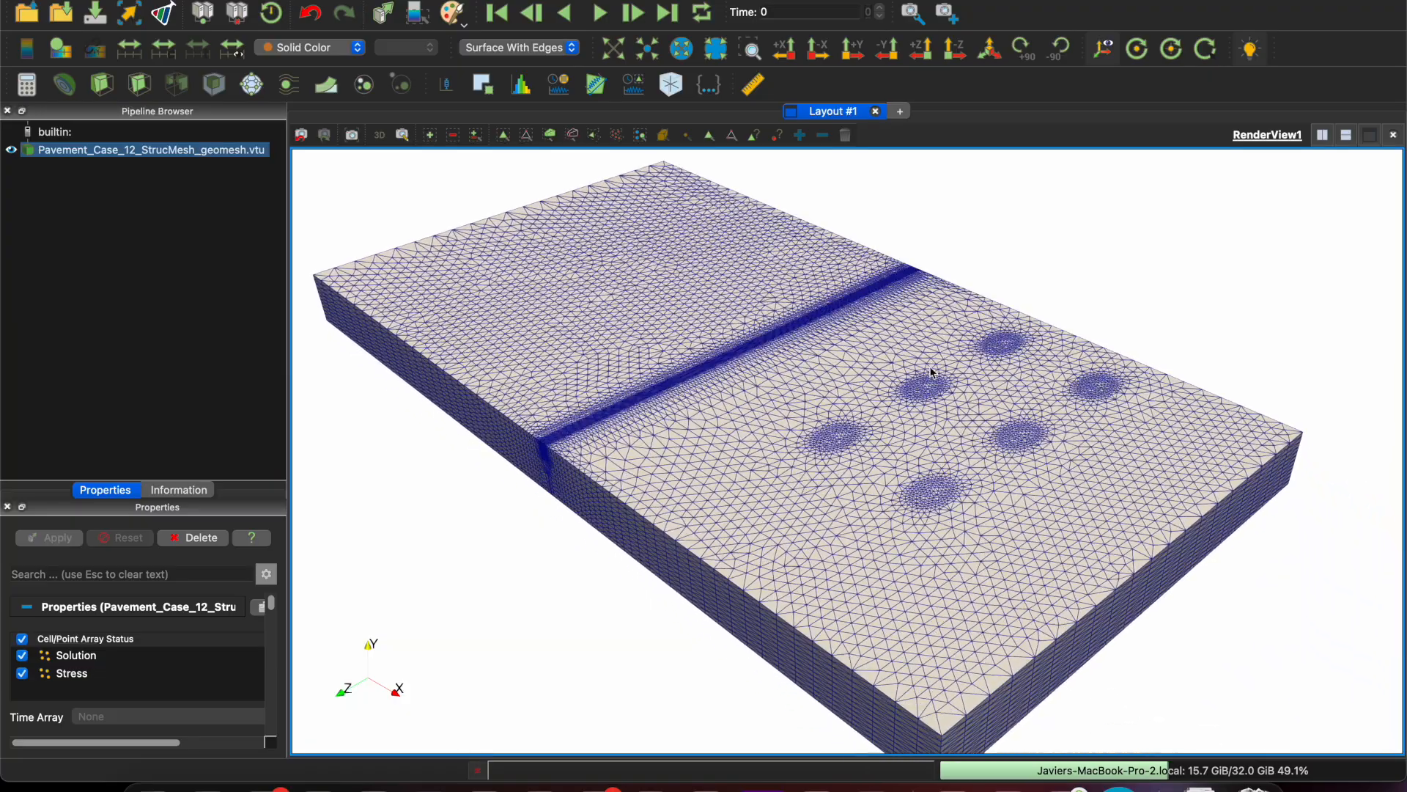
{"action": "left_click_drag", "start_coordinate": [946, 345], "coordinate": [876, 368], "text": "shift"}
{"action": "left_click_drag", "start_coordinate": [795, 310], "coordinate": [887, 255]}
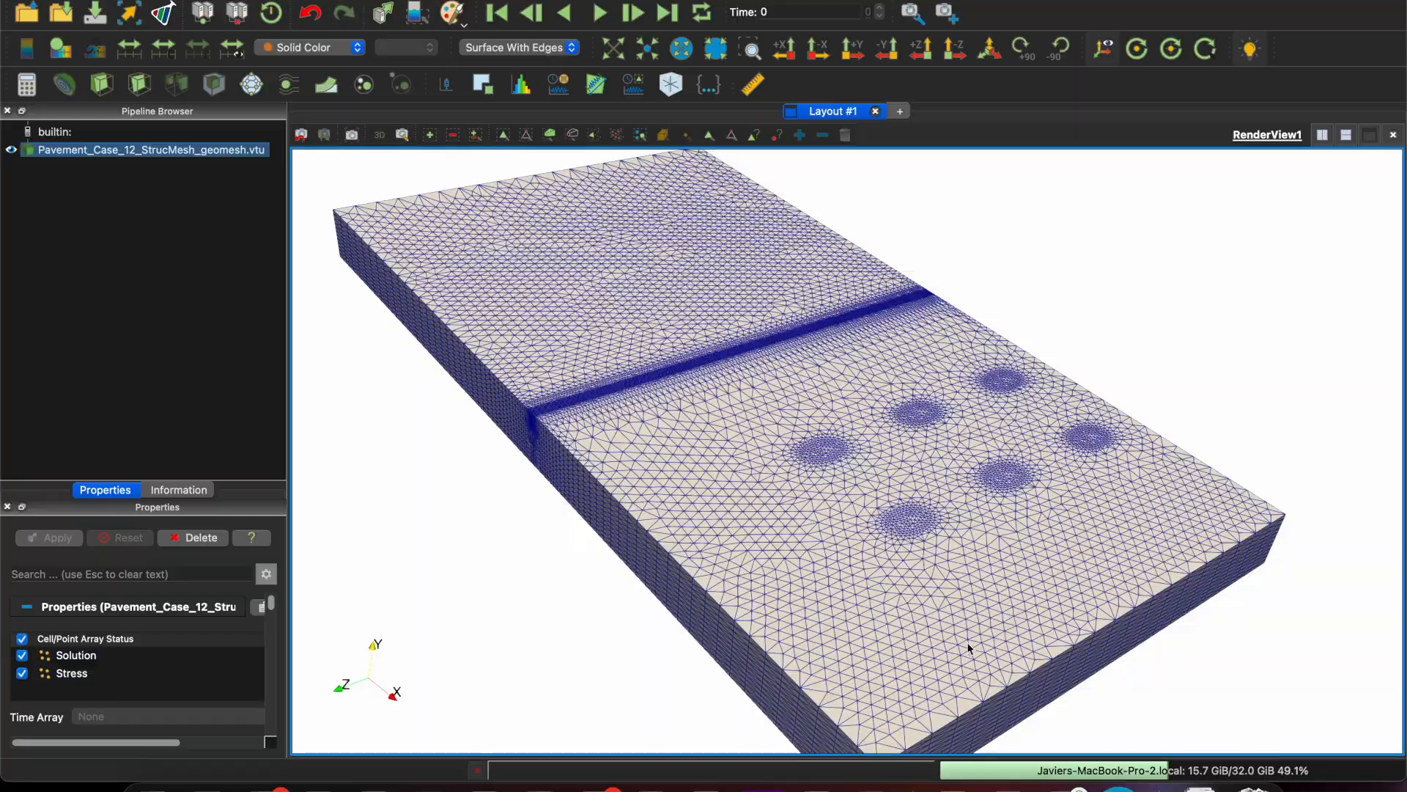
{"action": "left_click", "coordinate": [1048, 787]}
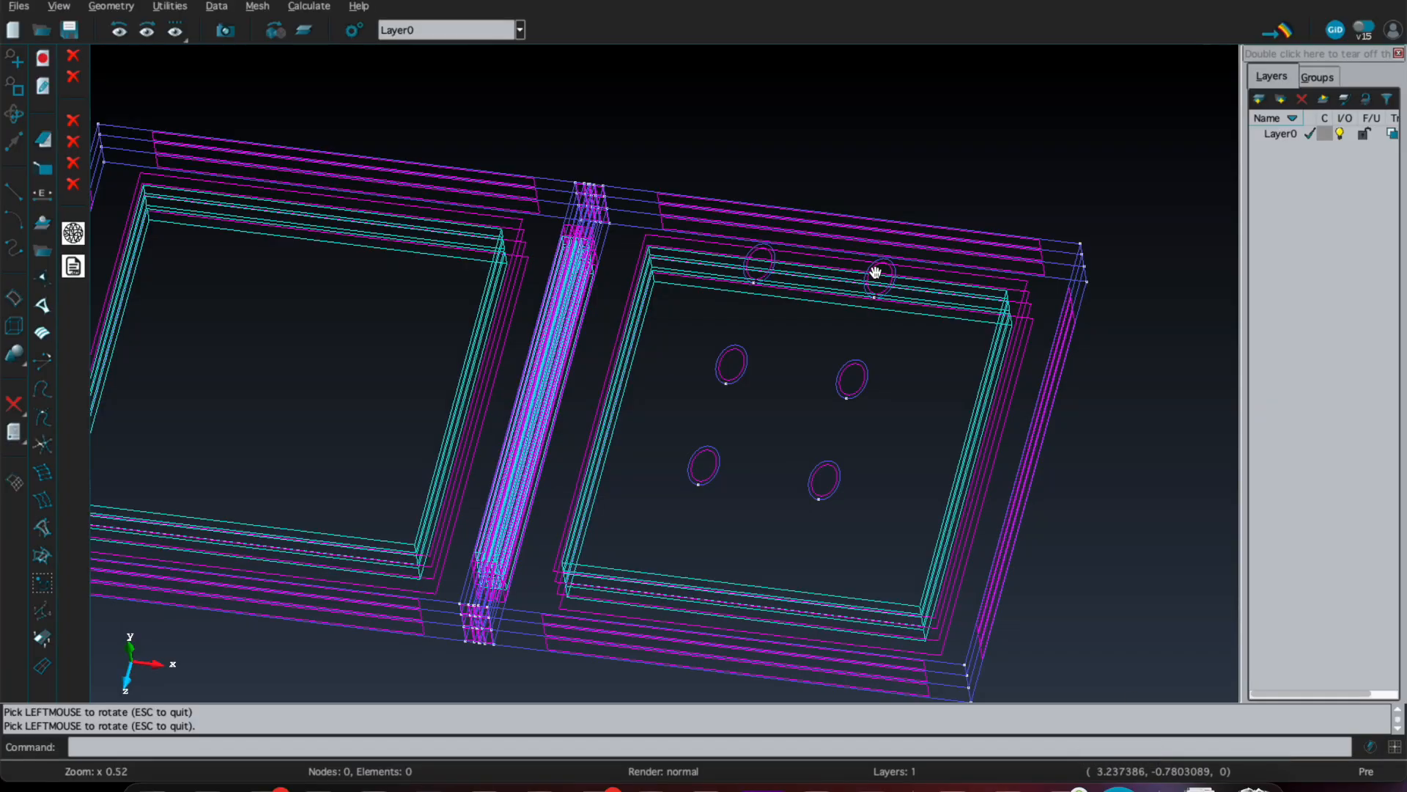
Step: Intersect the top surface of the right-hand slab with the six elliptical wheel surfaces
{"action": "right_click_drag", "start_coordinate": [782, 403], "coordinate": [830, 359], "text": "shift"}
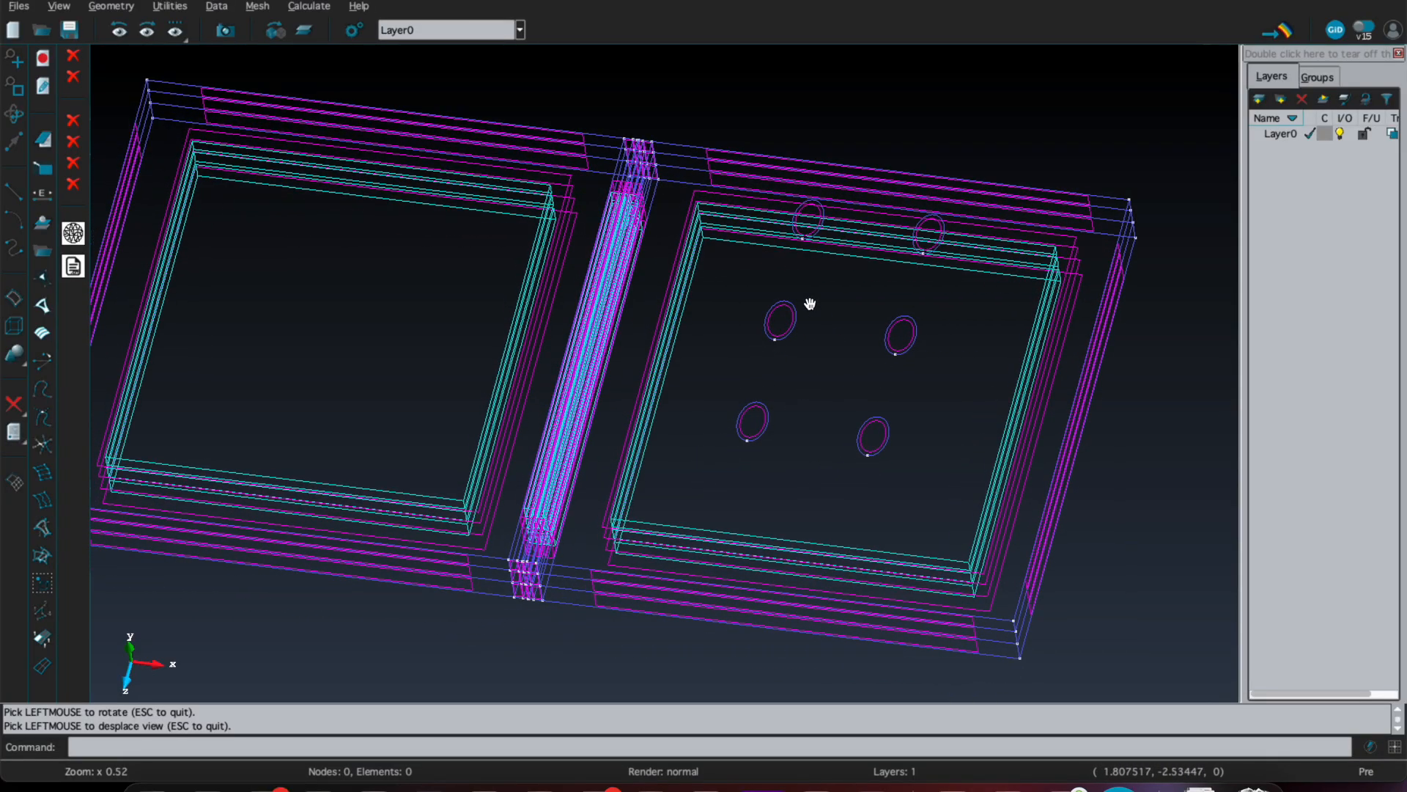
{"action": "left_click", "coordinate": [111, 7]}
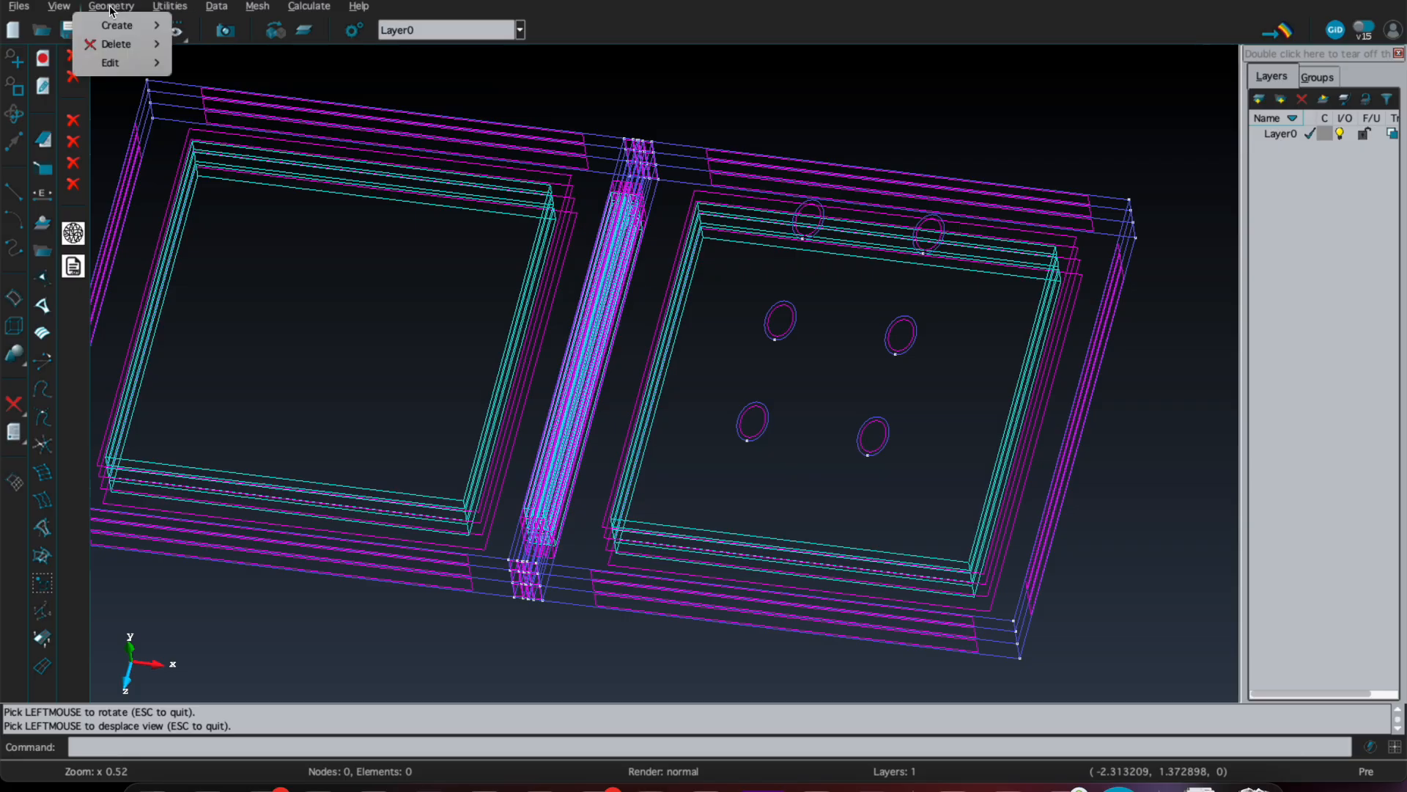
{"action": "mouse_move", "coordinate": [139, 66]}
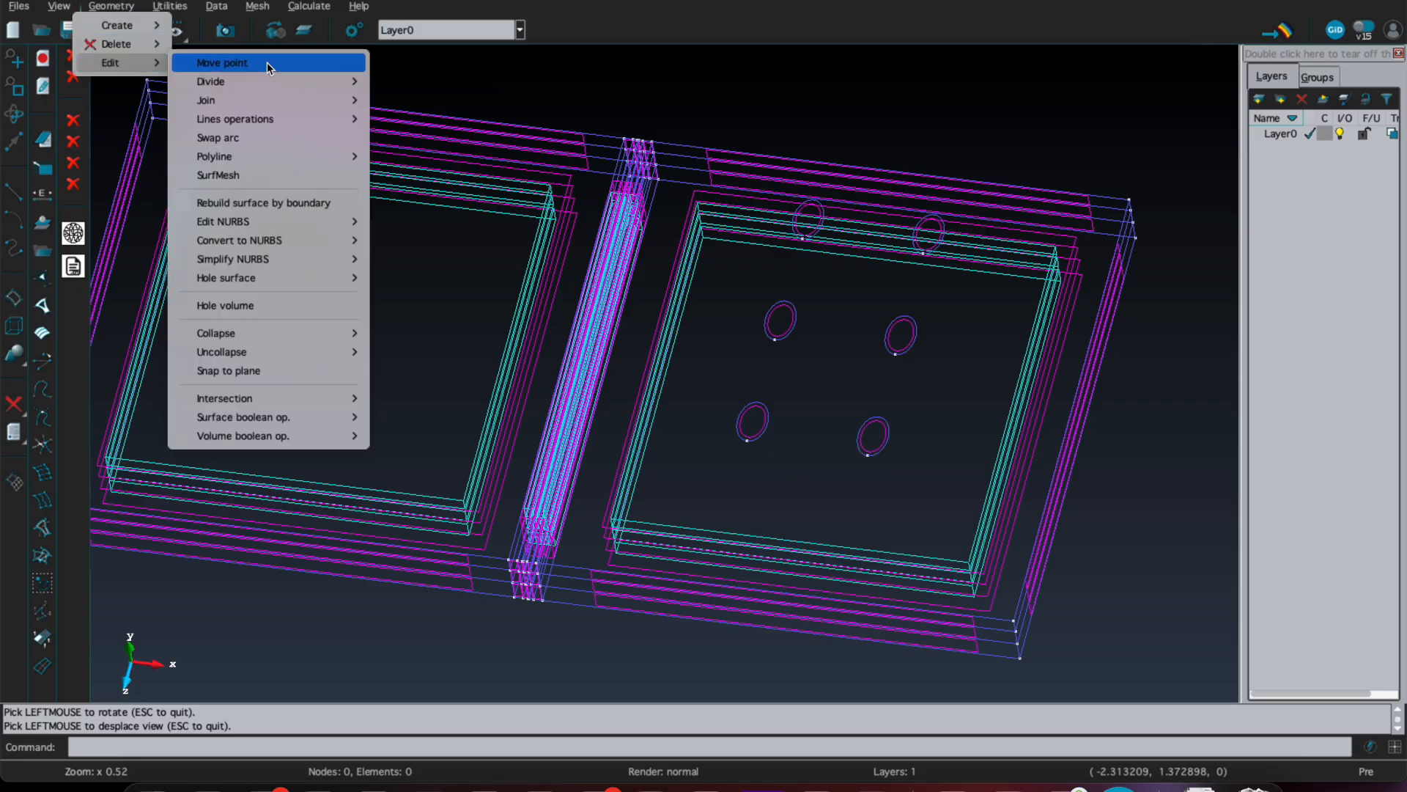
{"action": "mouse_move", "coordinate": [315, 399]}
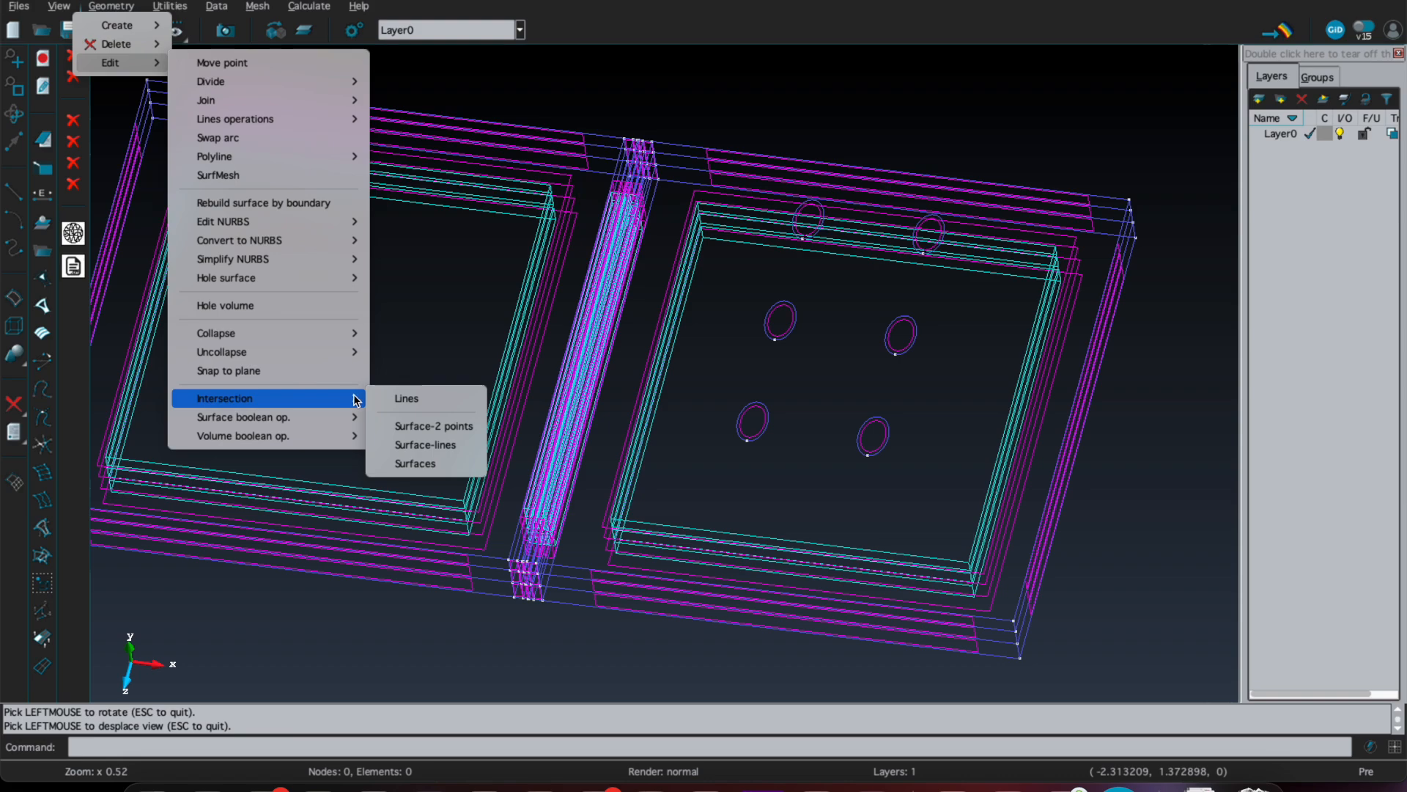
{"action": "left_click", "coordinate": [436, 462]}
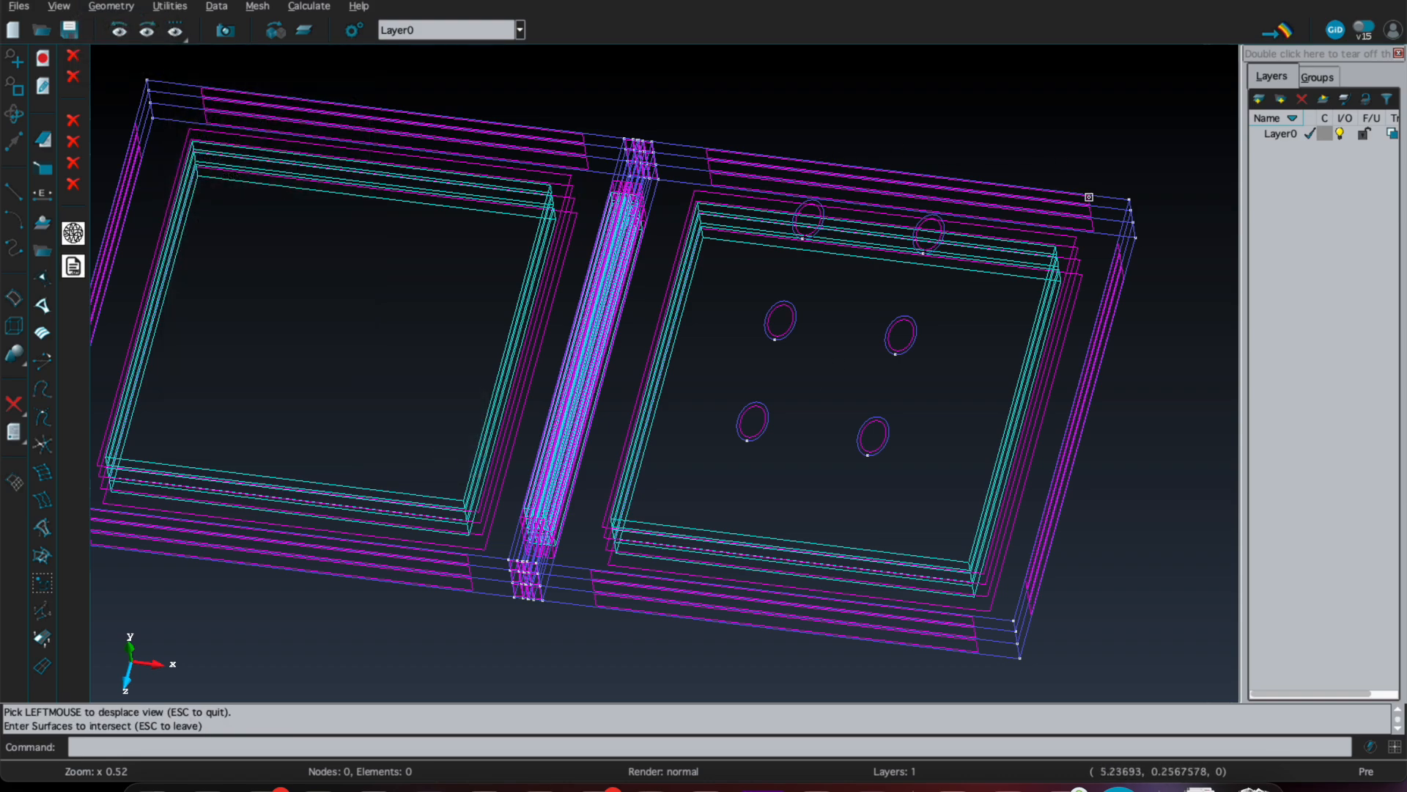
{"action": "scroll", "coordinate": [1072, 221], "scroll_direction": "up", "scroll_amount": 5}
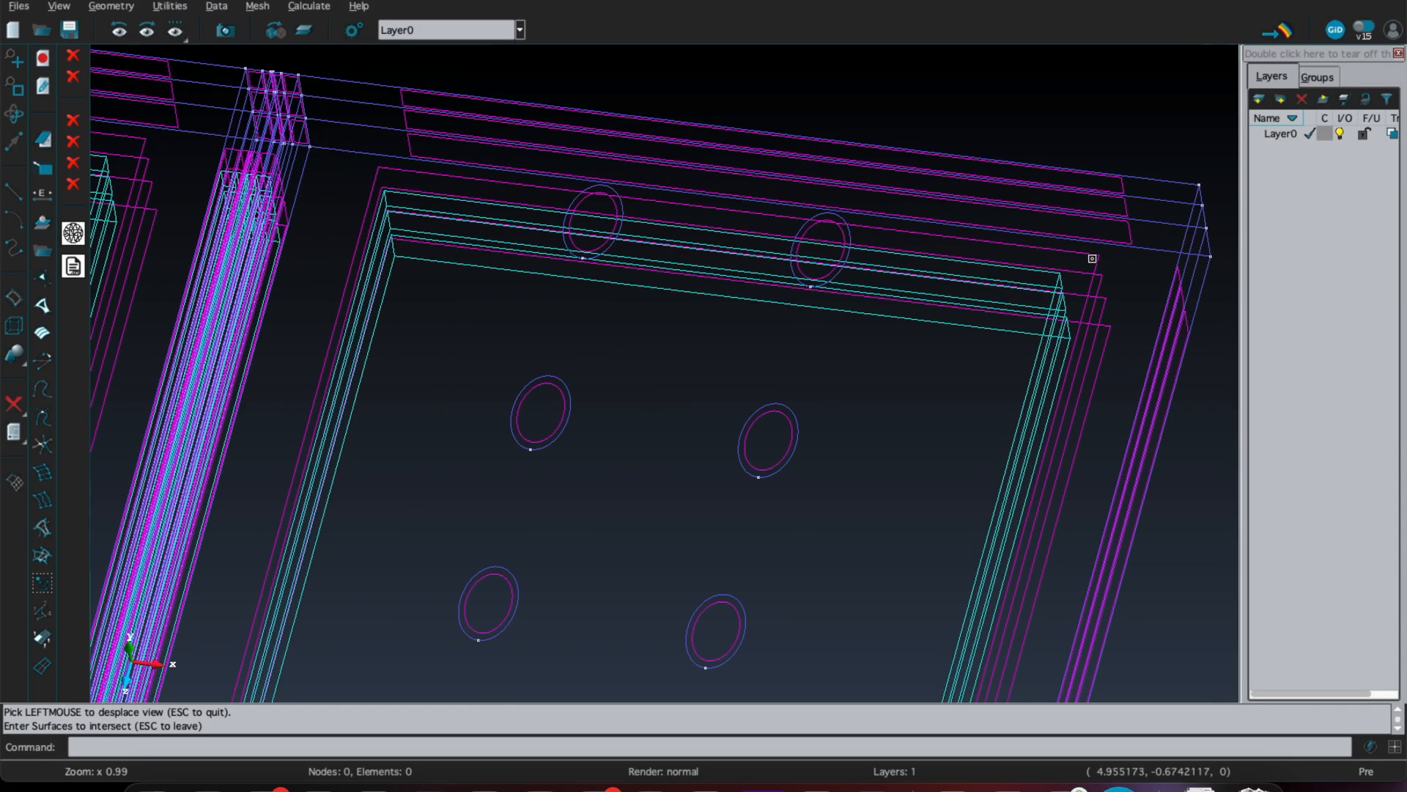
{"action": "left_click", "coordinate": [1091, 253]}
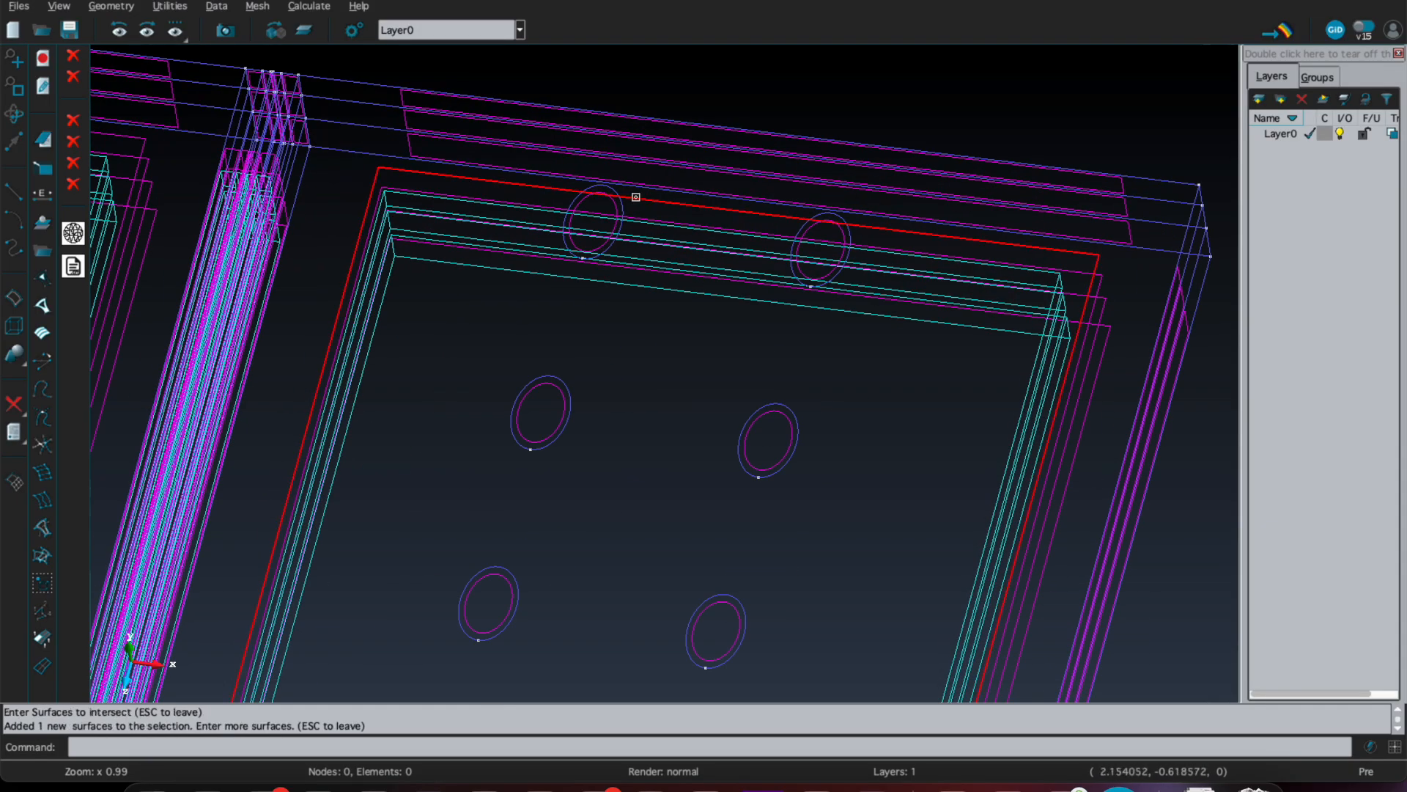
{"action": "scroll", "coordinate": [639, 198], "scroll_direction": "up", "scroll_amount": 3}
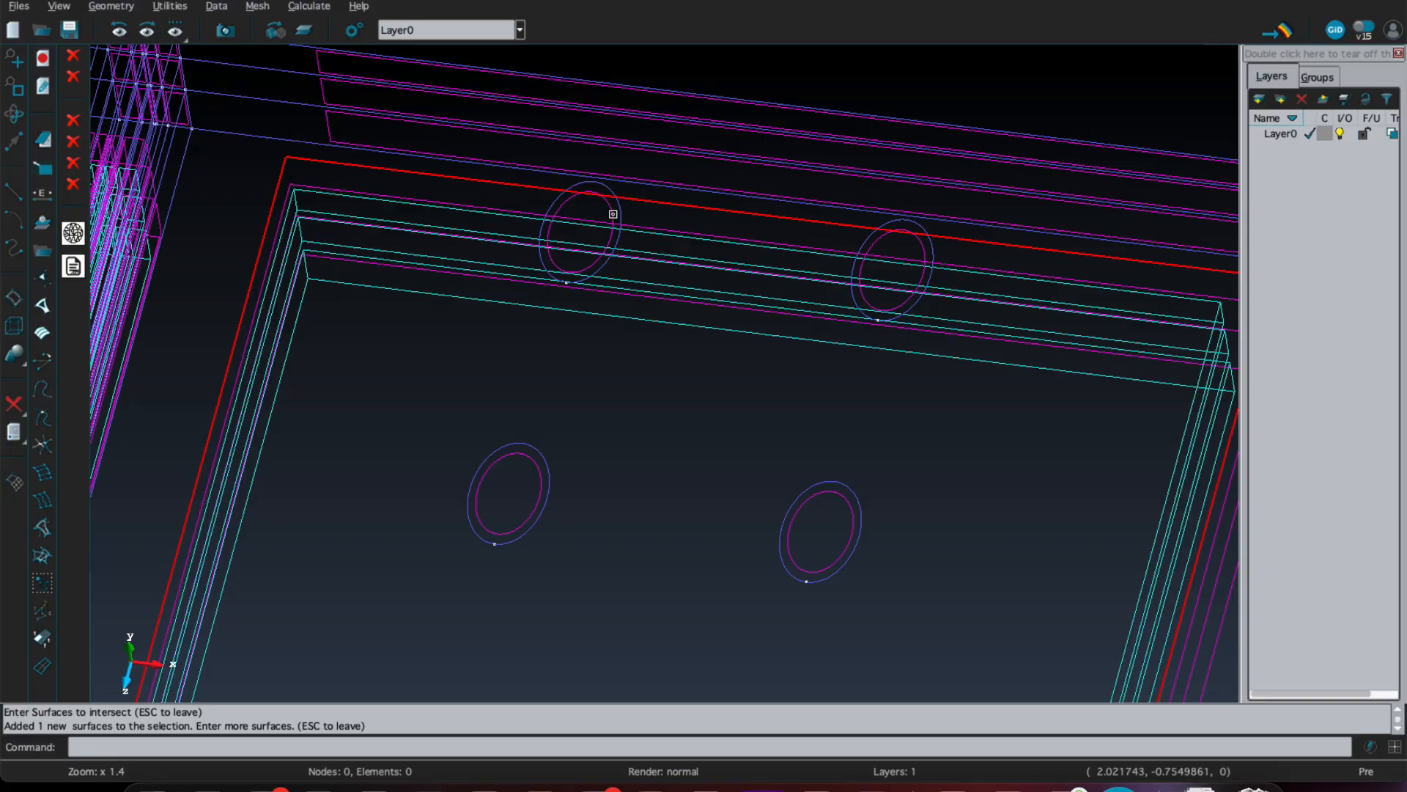
{"action": "left_click", "coordinate": [613, 214]}
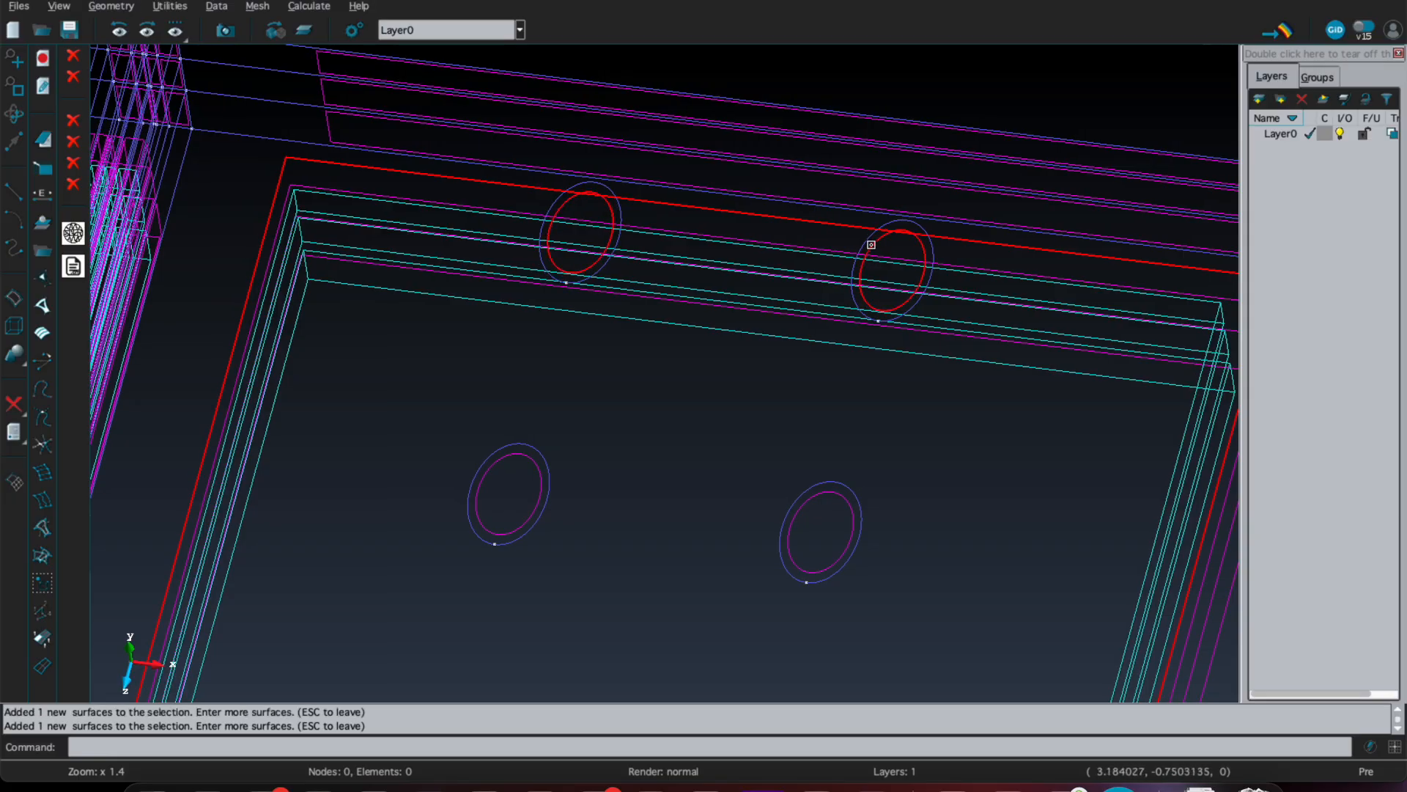
{"action": "scroll", "coordinate": [871, 244], "scroll_direction": "down", "scroll_amount": 3}
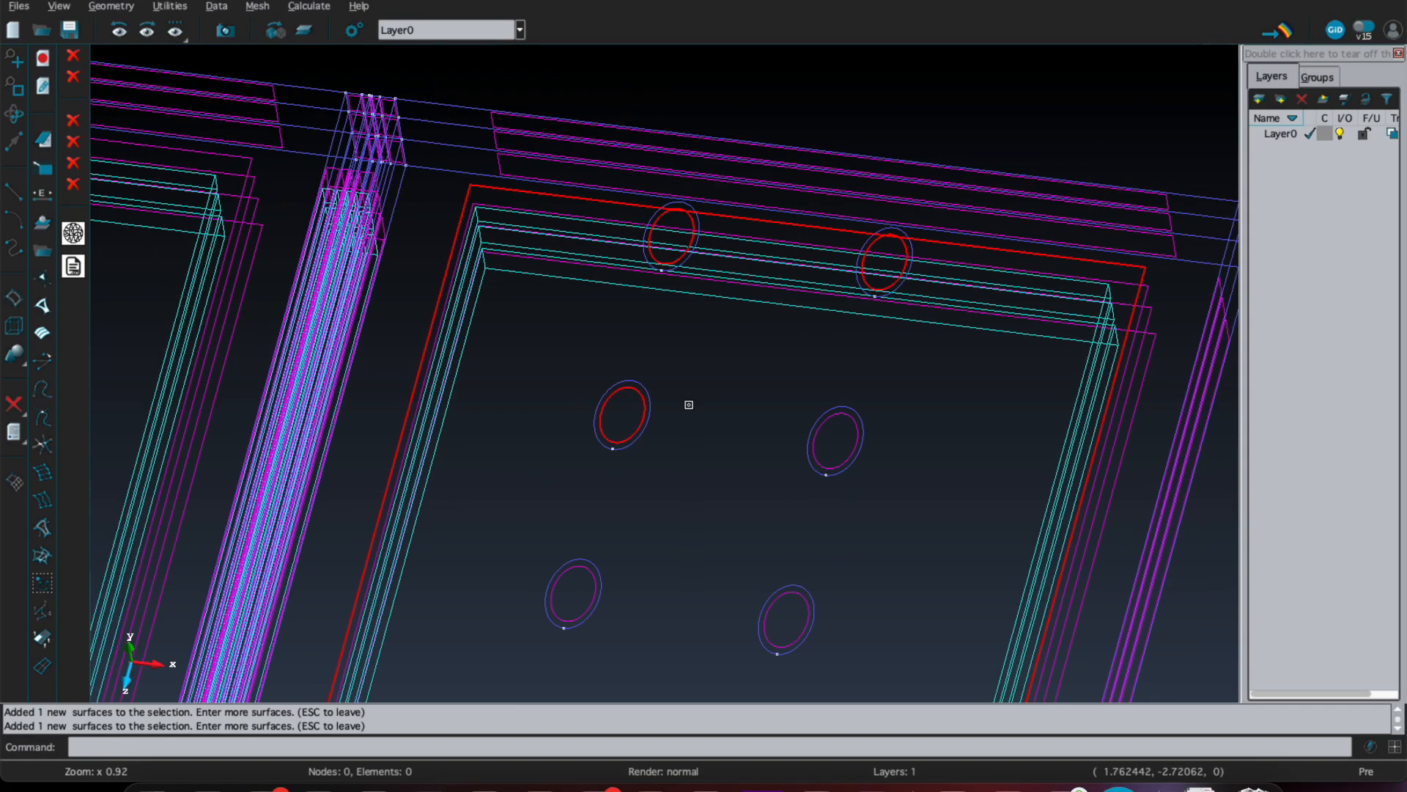
{"action": "left_click", "coordinate": [814, 430]}
{"action": "scroll", "coordinate": [814, 430], "scroll_direction": "down", "scroll_amount": 3}
{"action": "scroll", "coordinate": [650, 553], "scroll_direction": "up", "scroll_amount": 2}
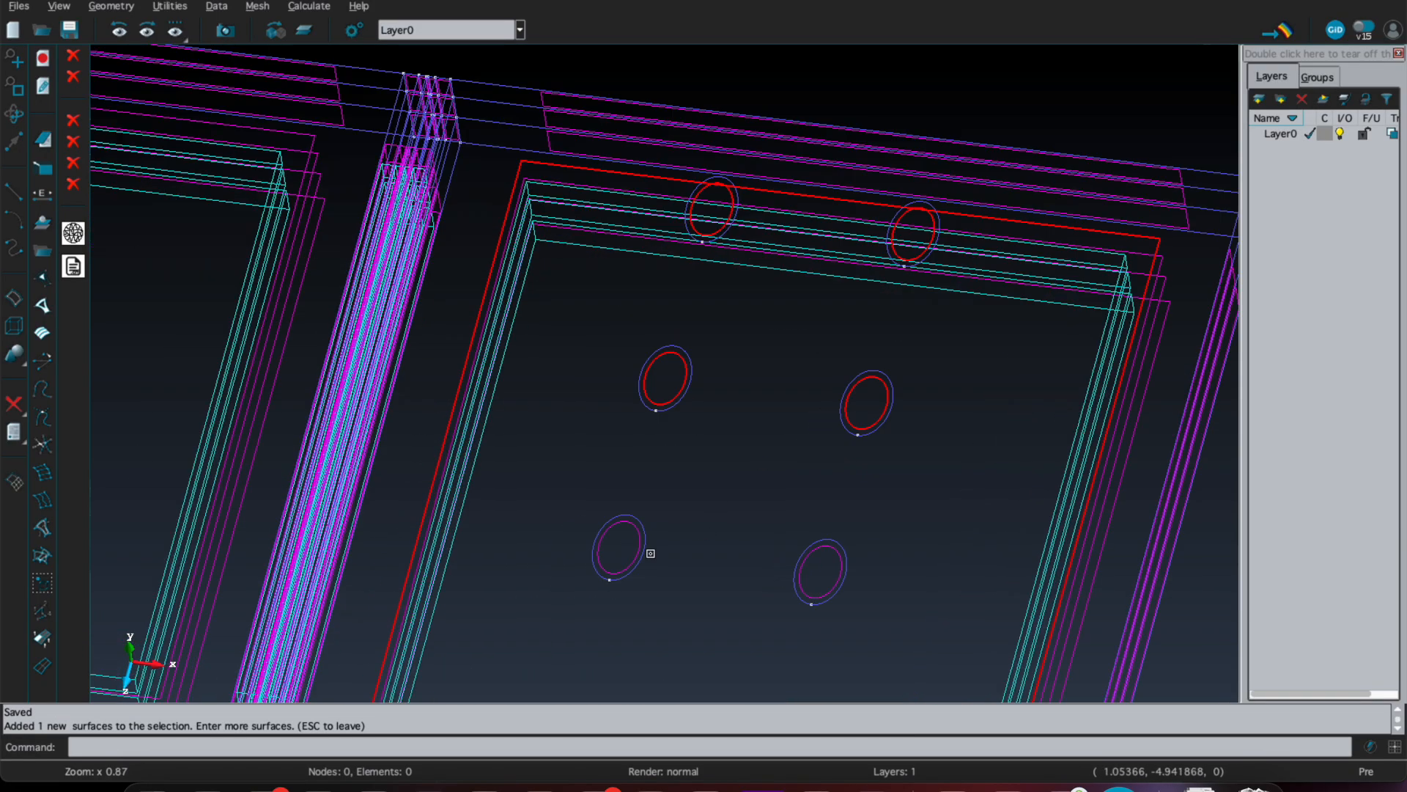
{"action": "left_click", "coordinate": [629, 525]}
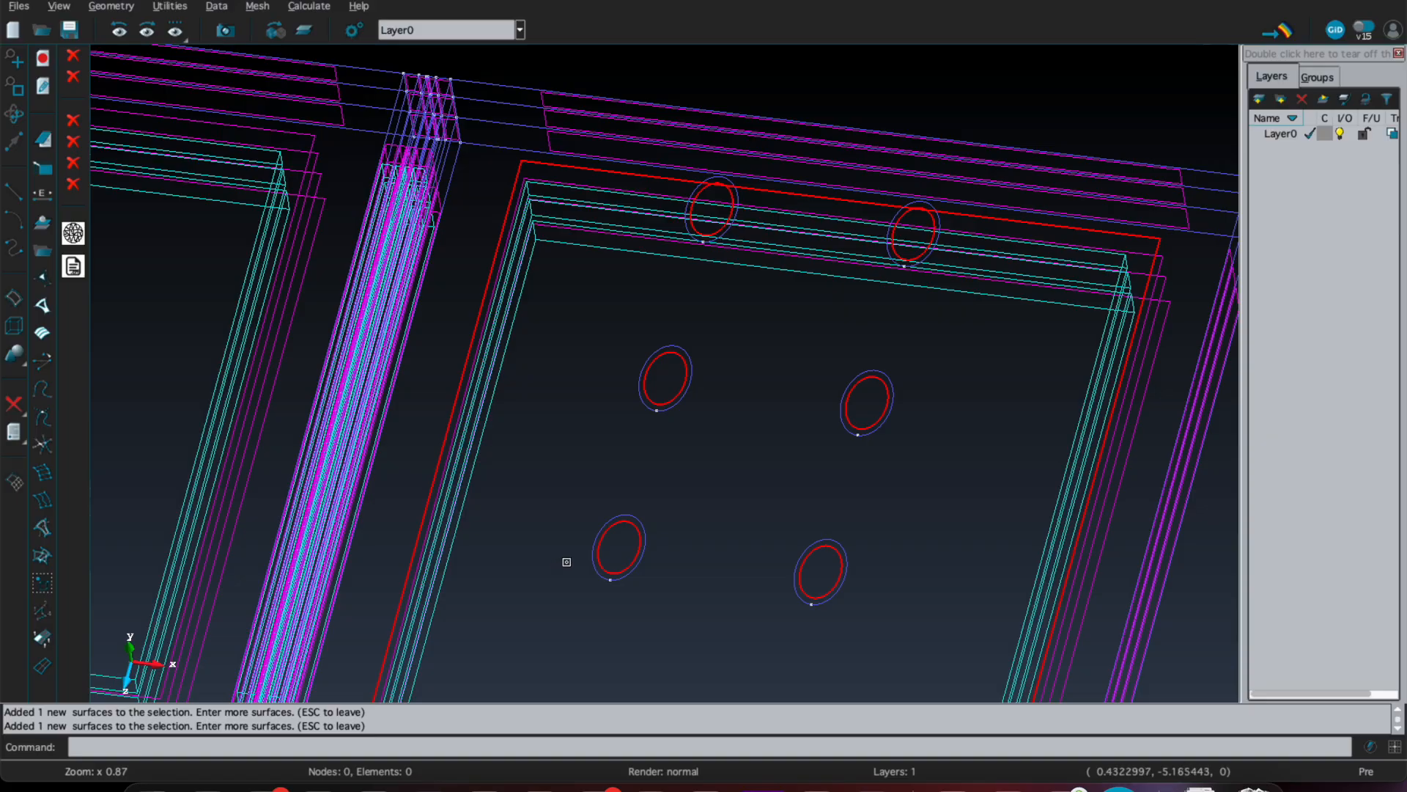
{"action": "key", "text": "Escape"}
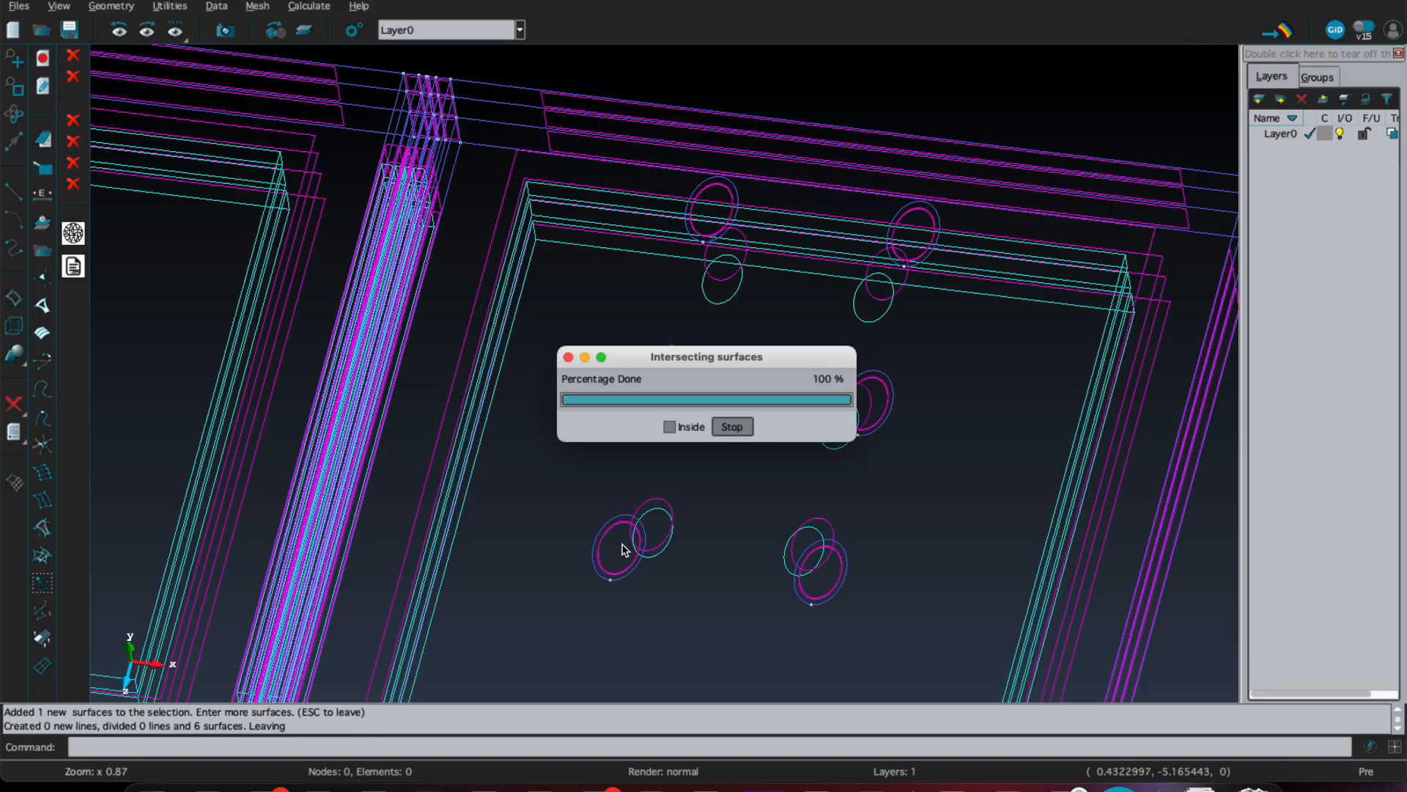
Step: Collapse the whole model and accept the proposed collapse tolerance
{"action": "scroll", "coordinate": [721, 451], "scroll_direction": "down", "scroll_amount": 3}
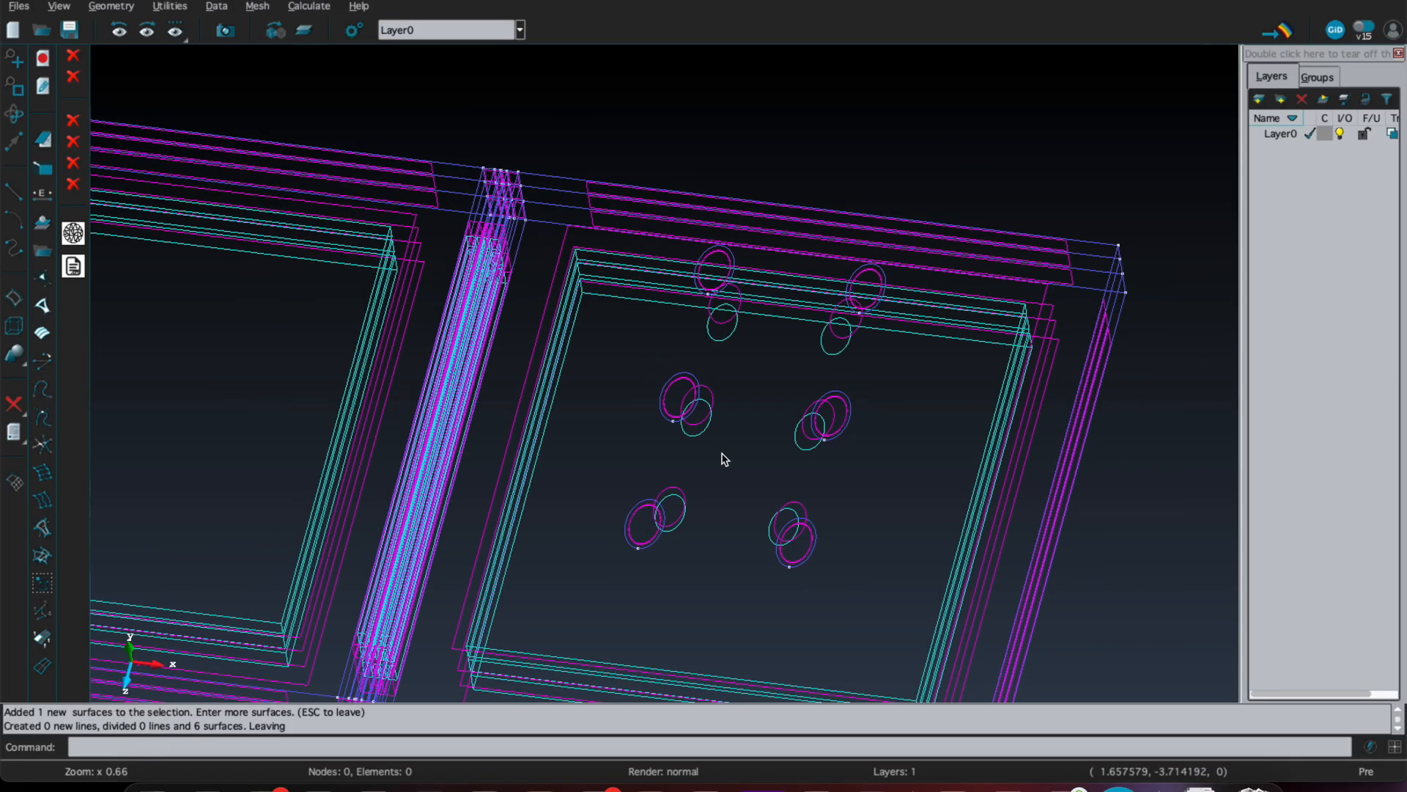
{"action": "left_click_drag", "start_coordinate": [722, 450], "coordinate": [750, 326], "text": "shift"}
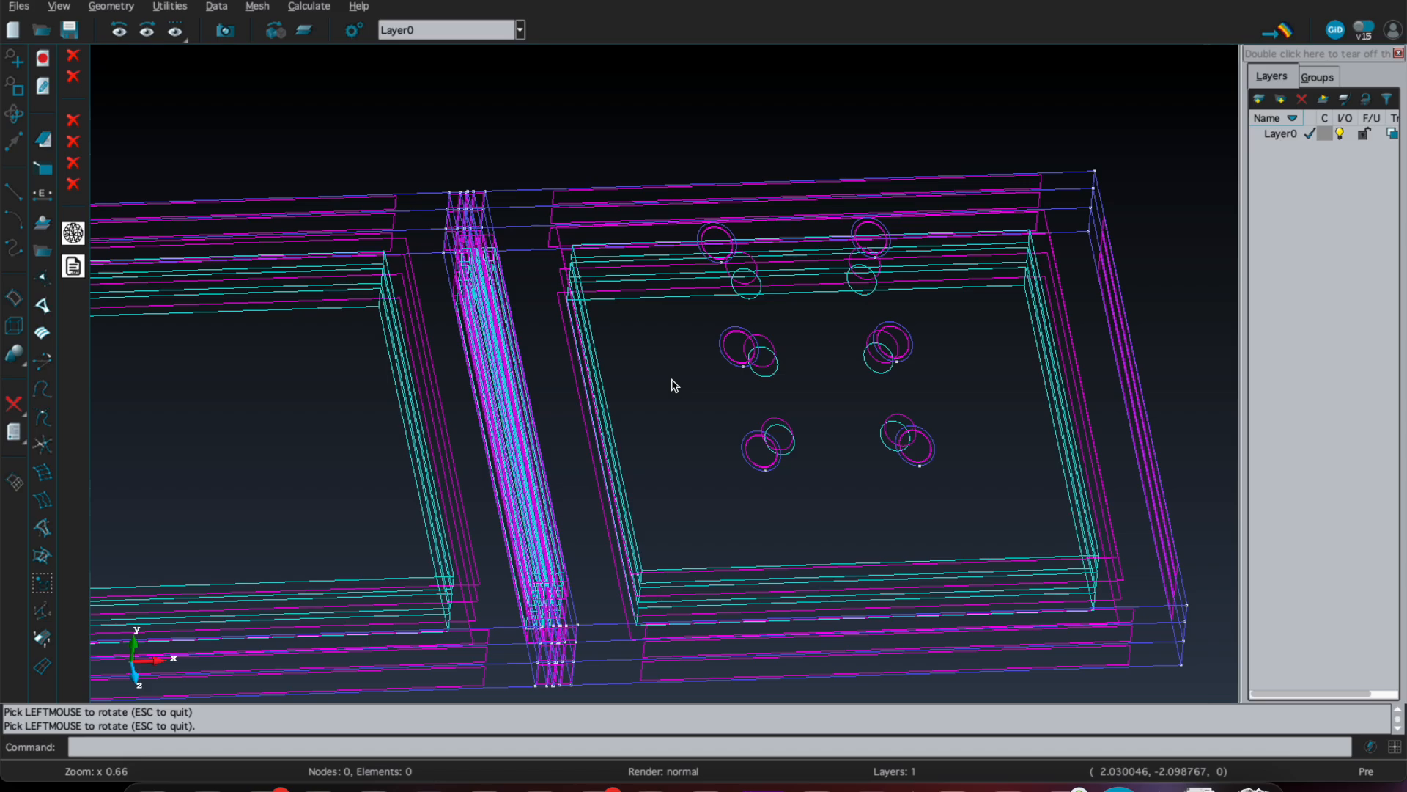
{"action": "left_click_drag", "start_coordinate": [688, 412], "coordinate": [694, 374]}
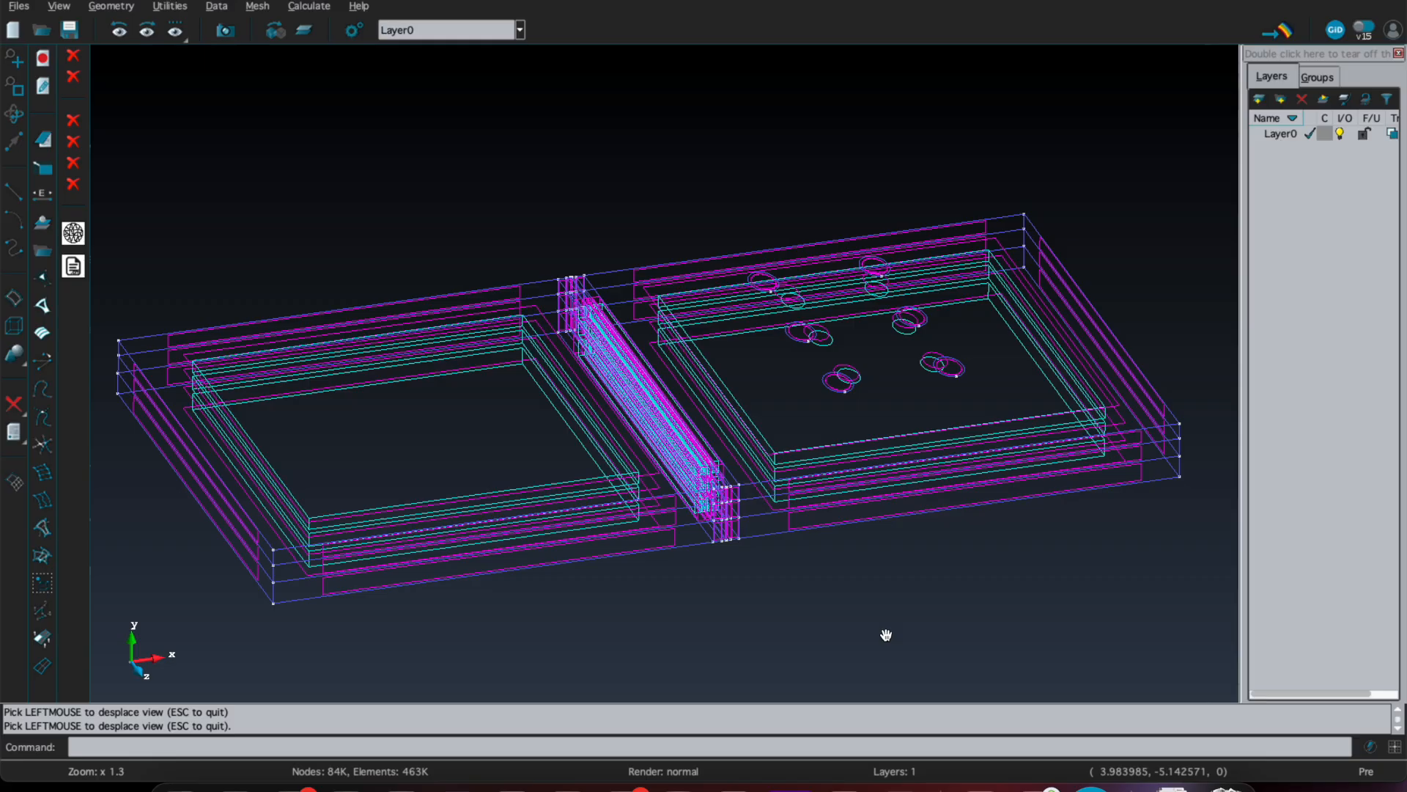
{"action": "left_click", "coordinate": [41, 584]}
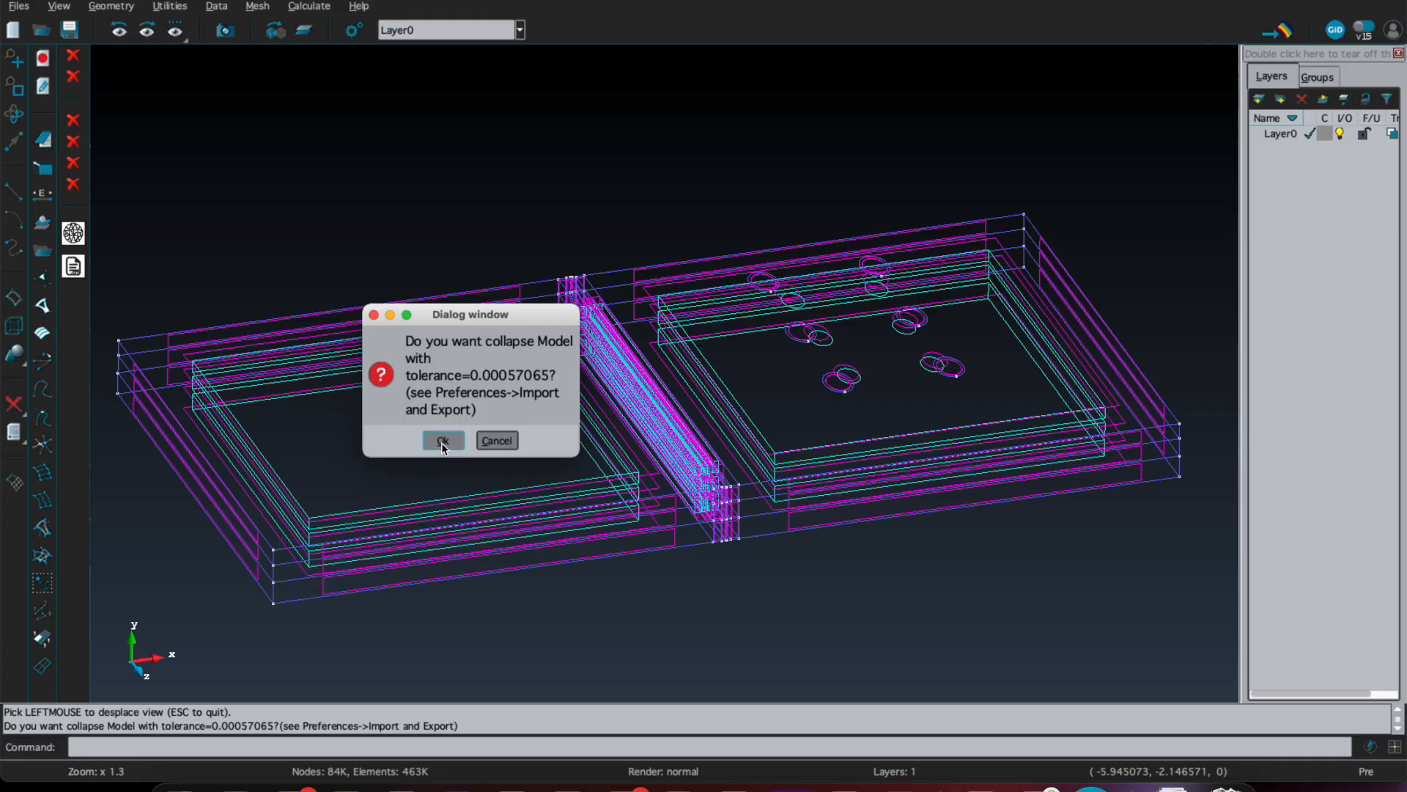
{"action": "left_click", "coordinate": [443, 442]}
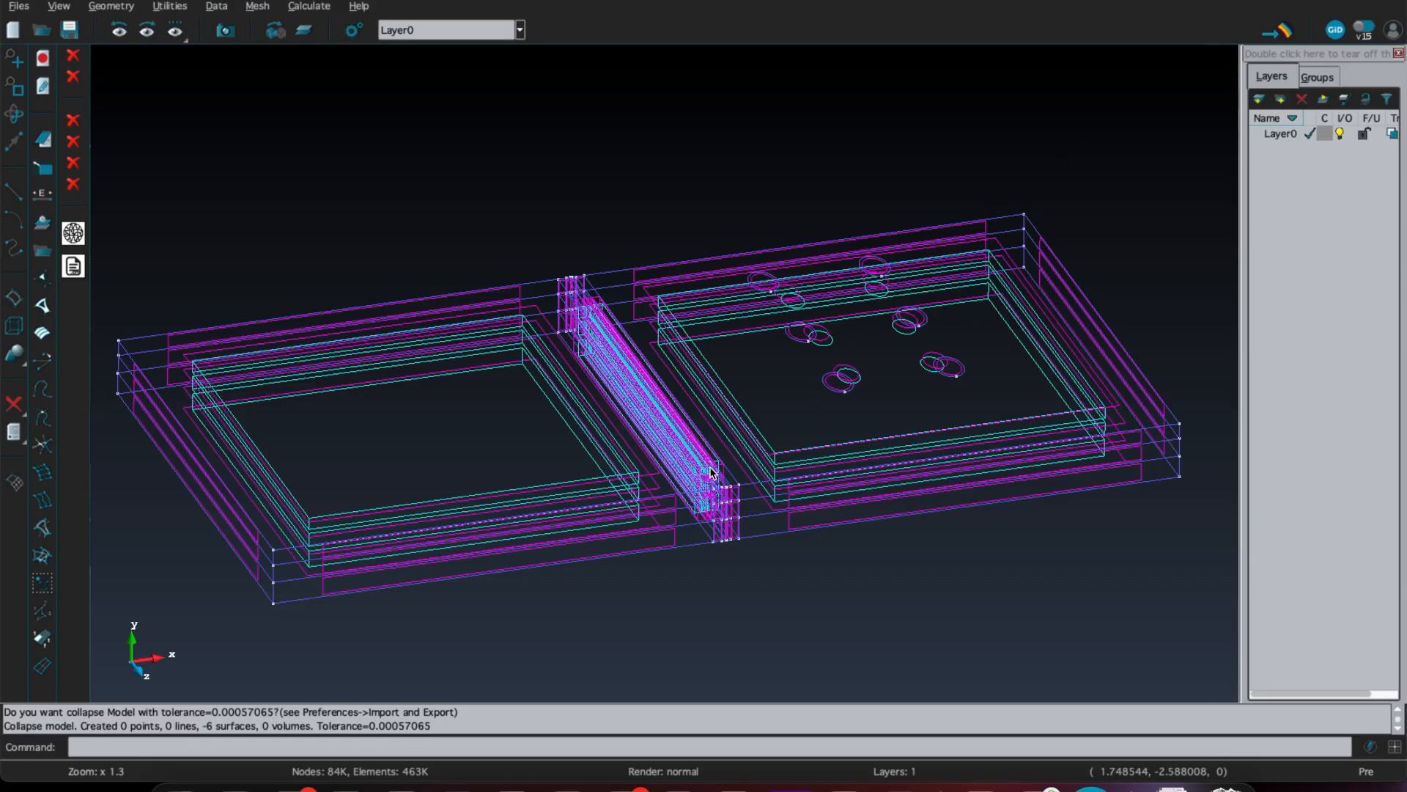
Step: Create a new body material named base from the IsoHook3D material
{"action": "right_click", "coordinate": [746, 140]}
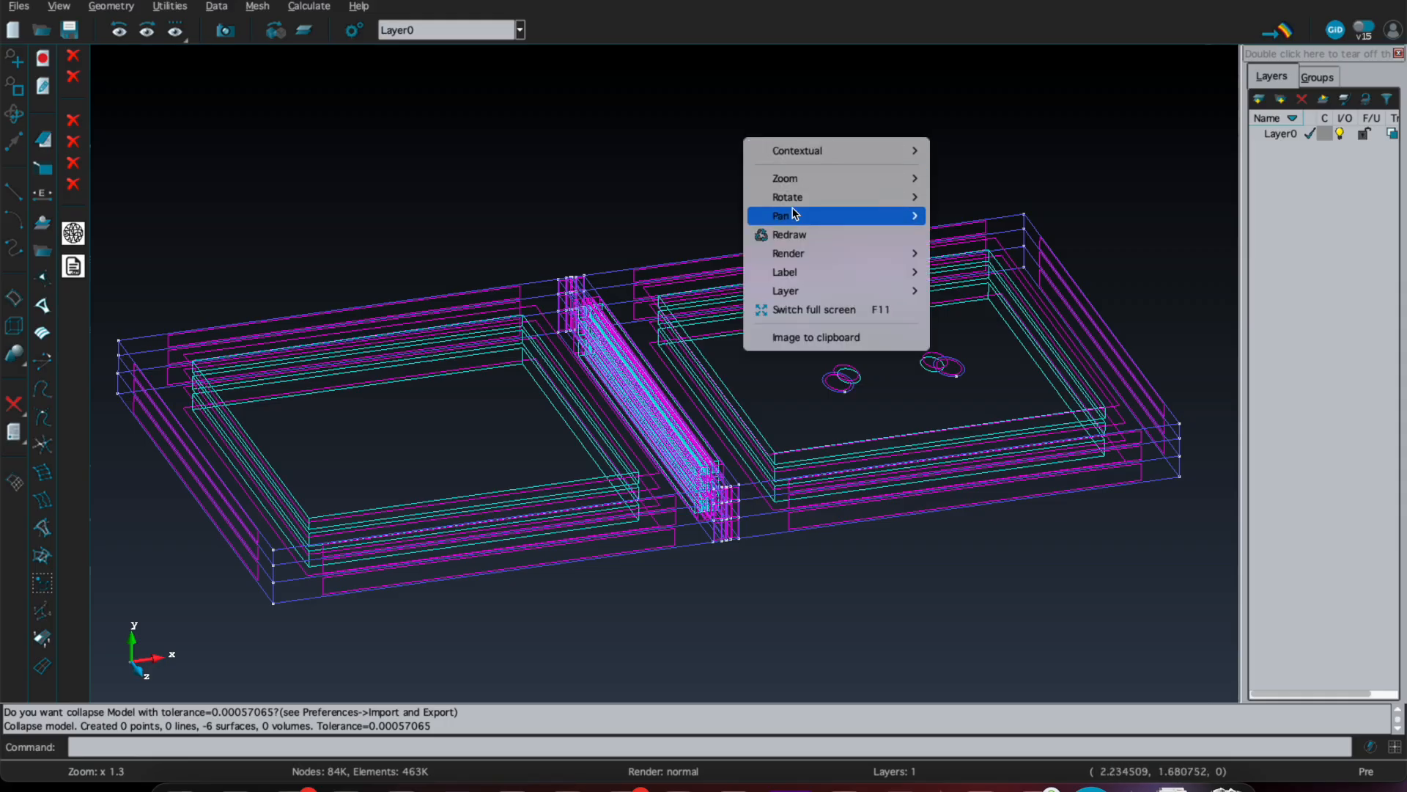
{"action": "mouse_move", "coordinate": [815, 196]}
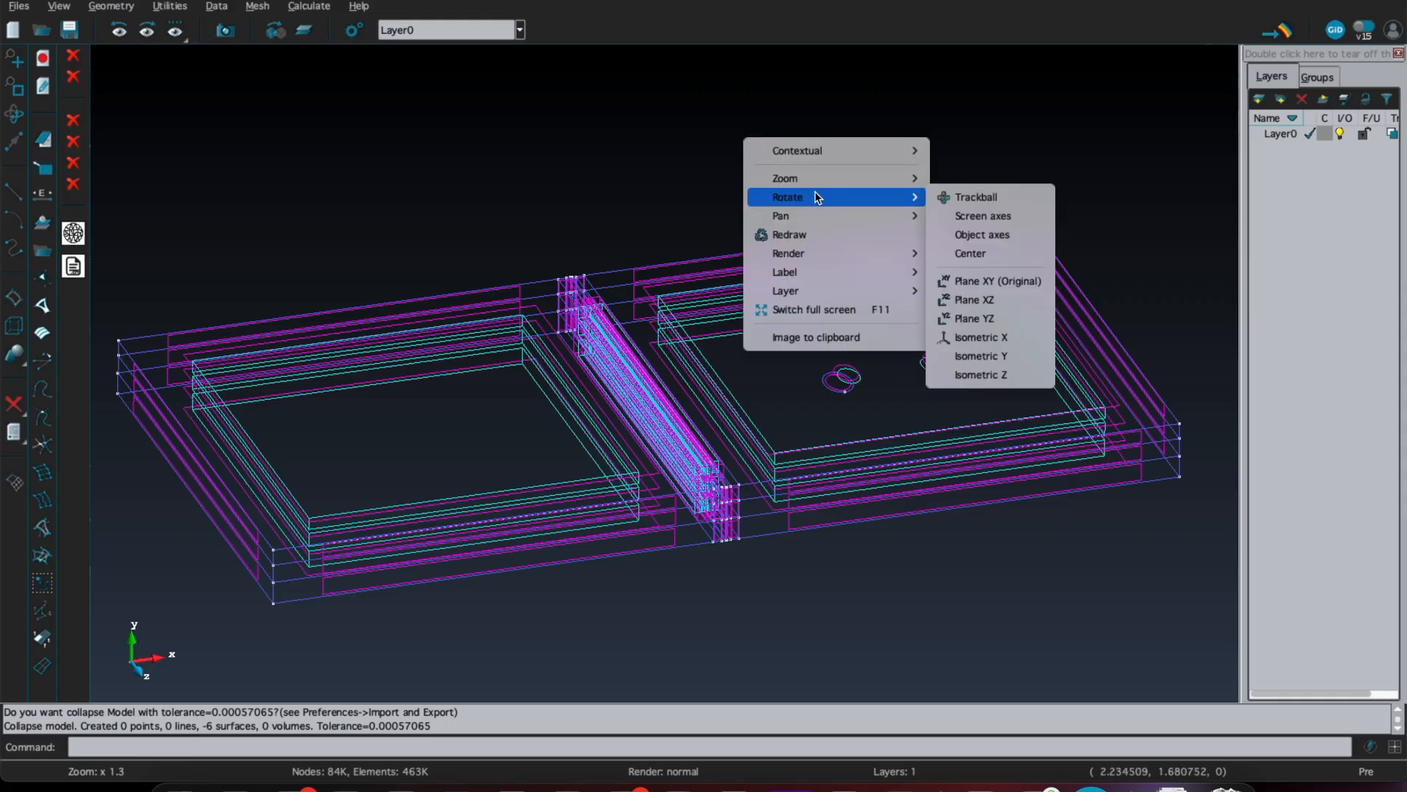
{"action": "left_click", "coordinate": [997, 283]}
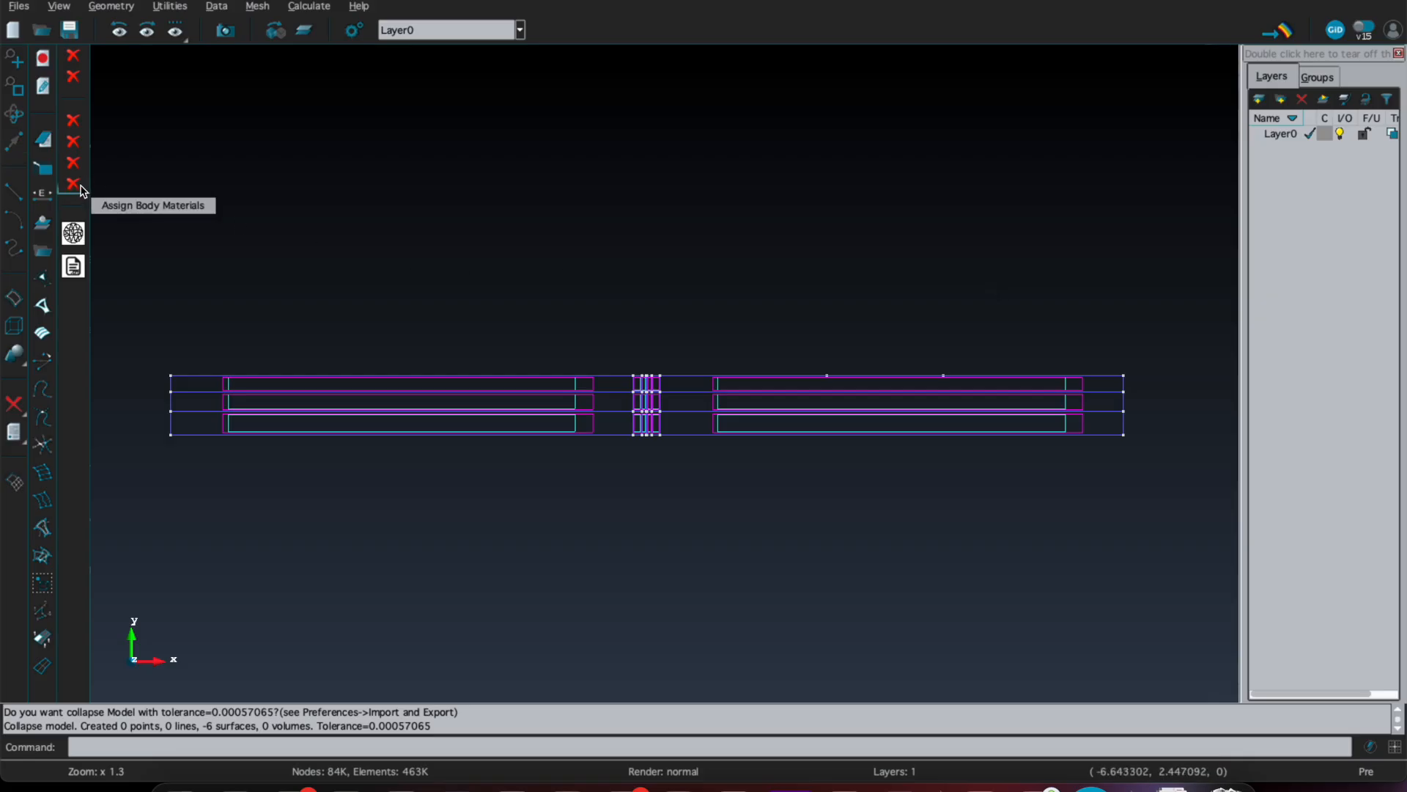
{"action": "left_click", "coordinate": [76, 185]}
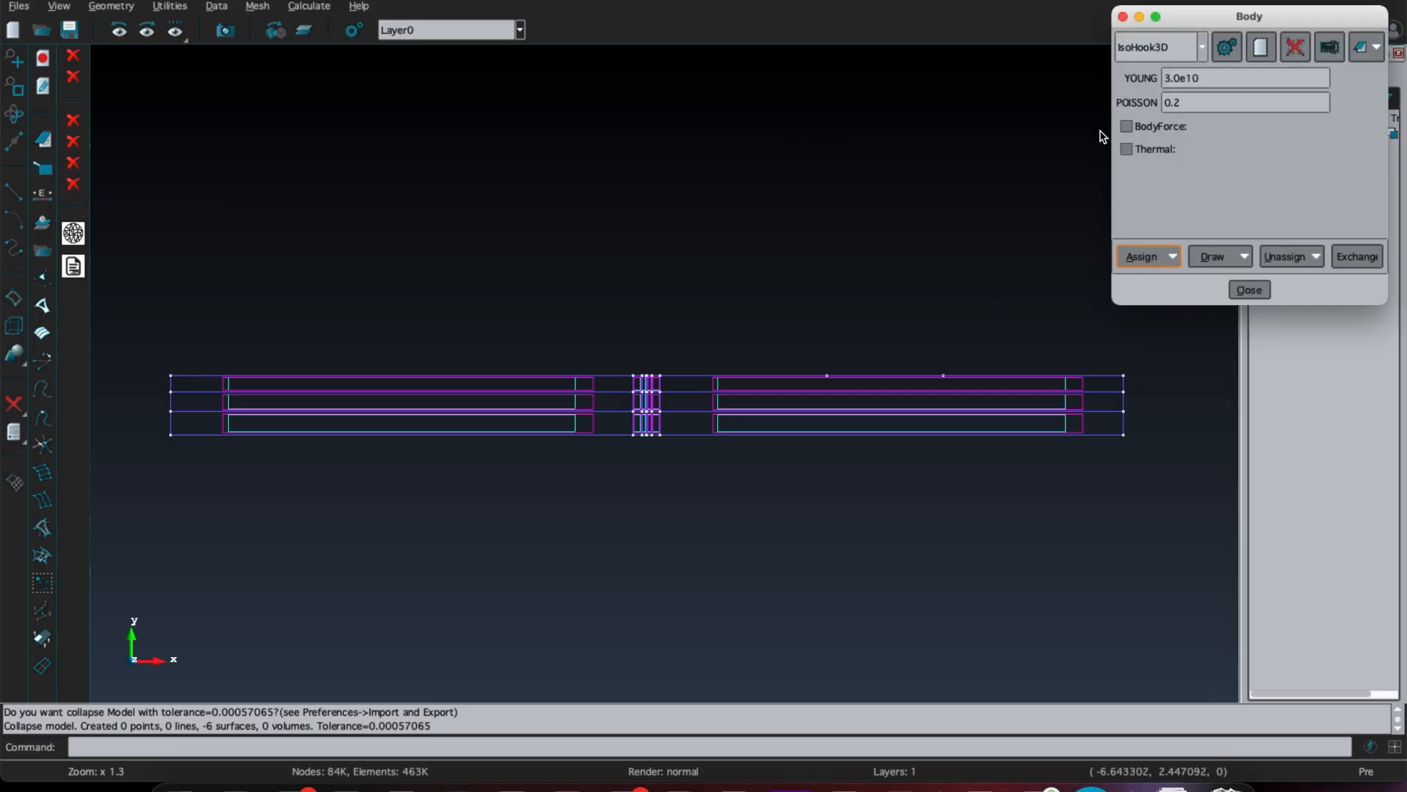
{"action": "left_click", "coordinate": [1261, 47]}
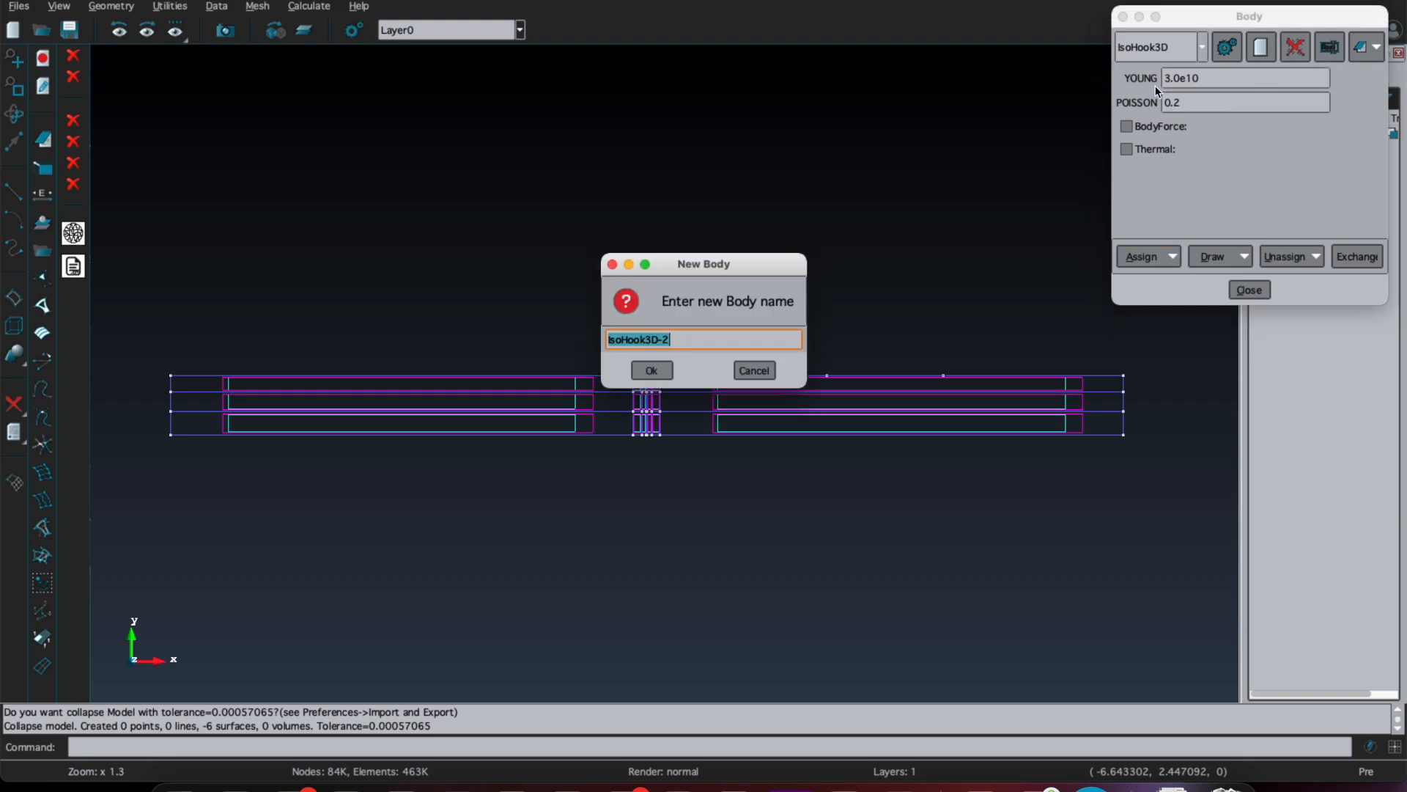
{"action": "type", "text": "base"}
{"action": "left_click", "coordinate": [656, 370]}
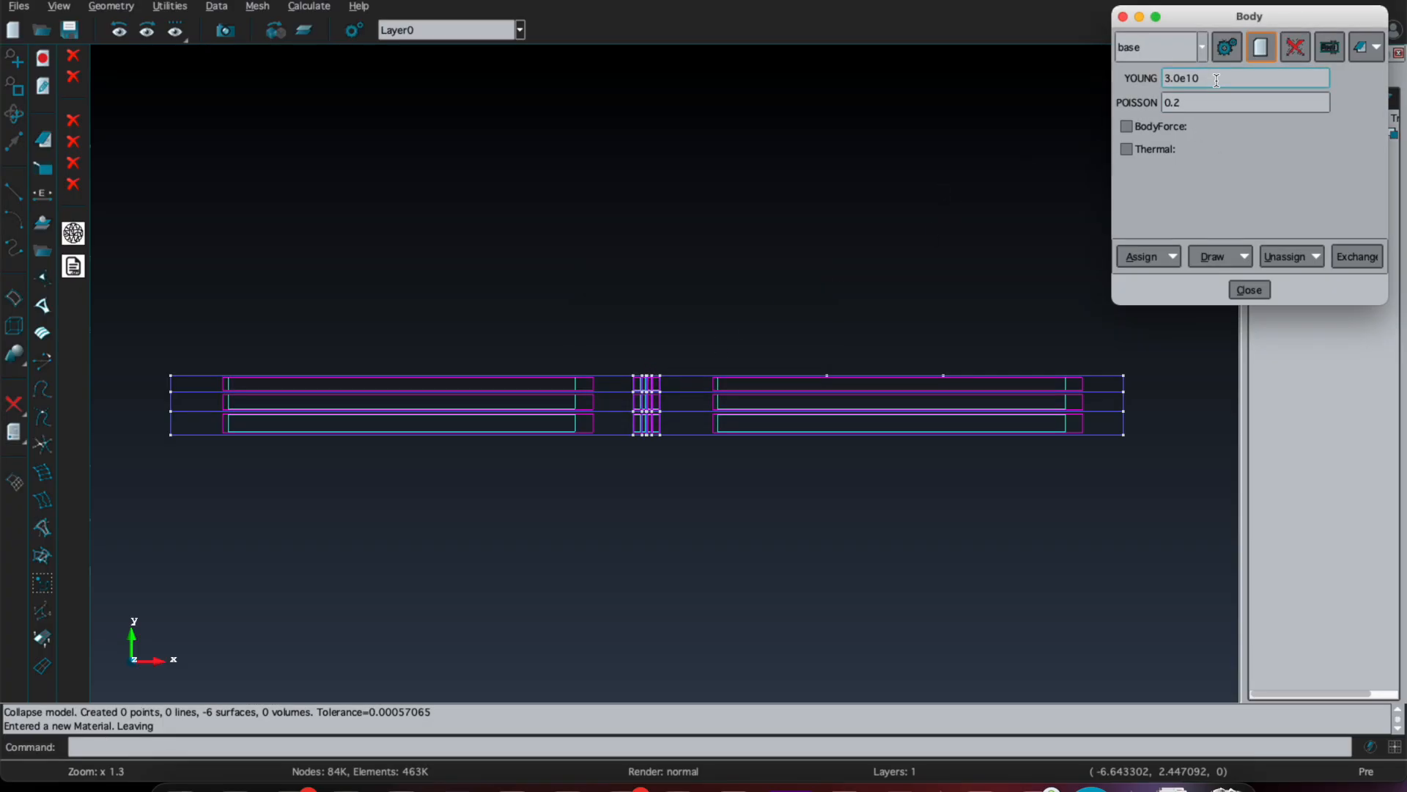
Step: Assign the base material to all volumes of the bottom pavement layer
{"action": "left_click", "coordinate": [1160, 253]}
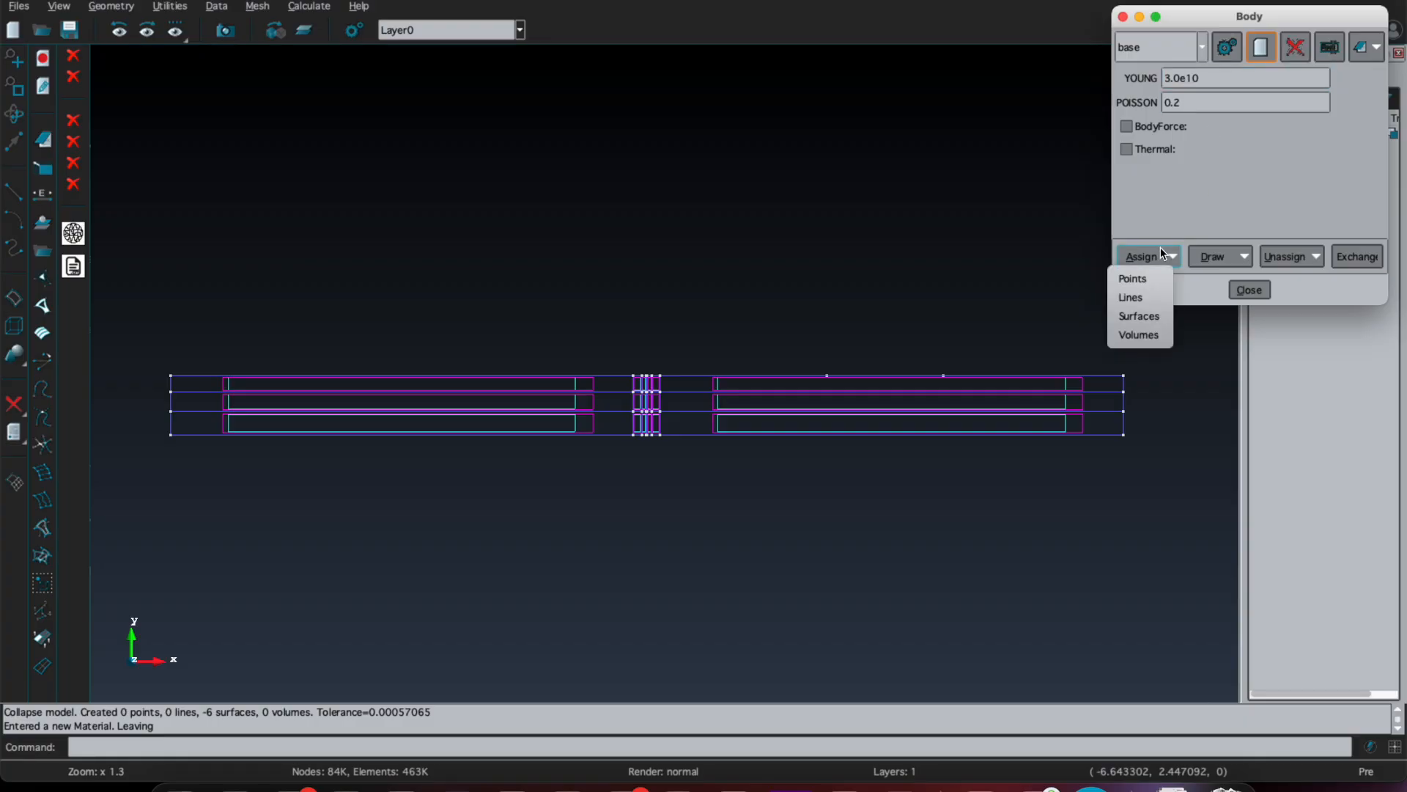
{"action": "left_click", "coordinate": [1139, 335]}
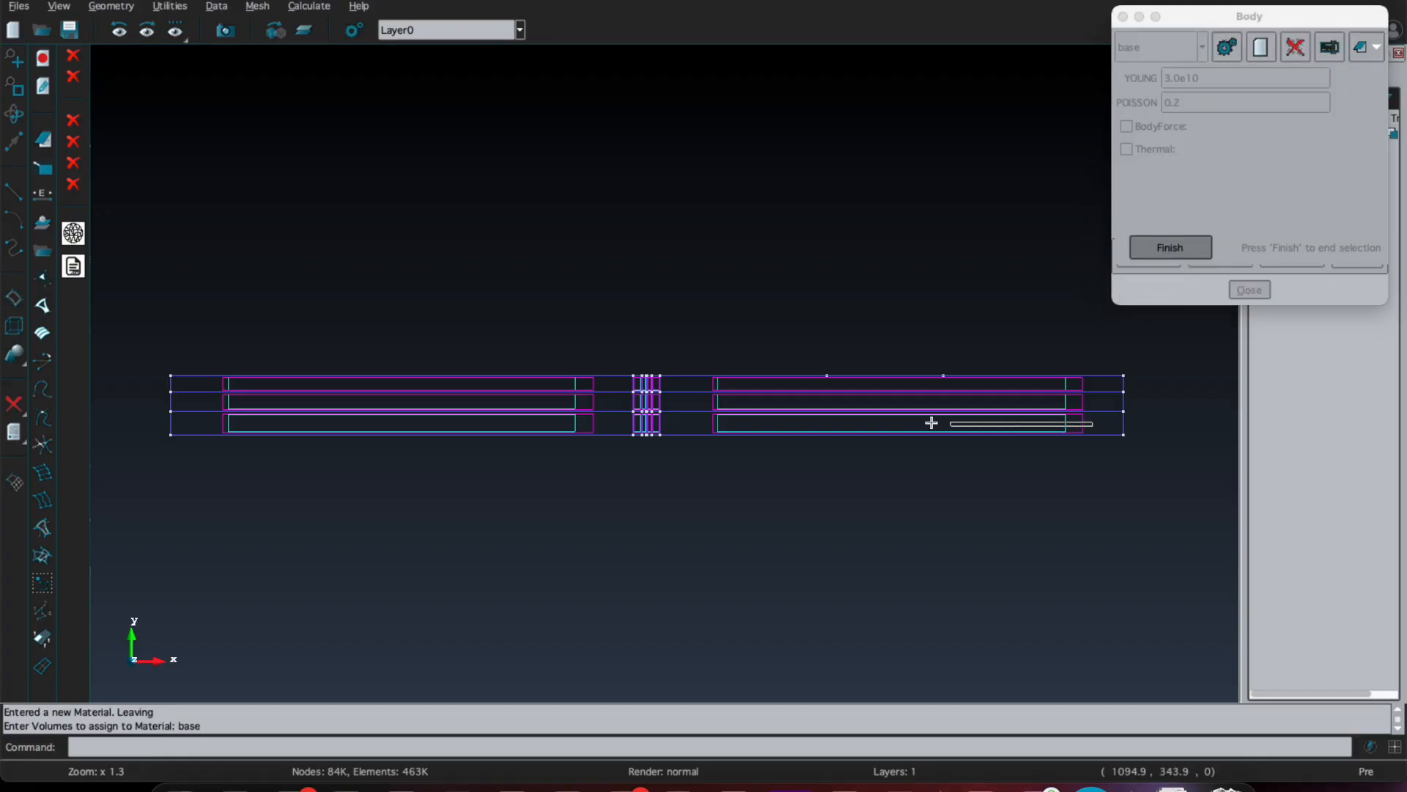
{"action": "left_click", "coordinate": [196, 422]}
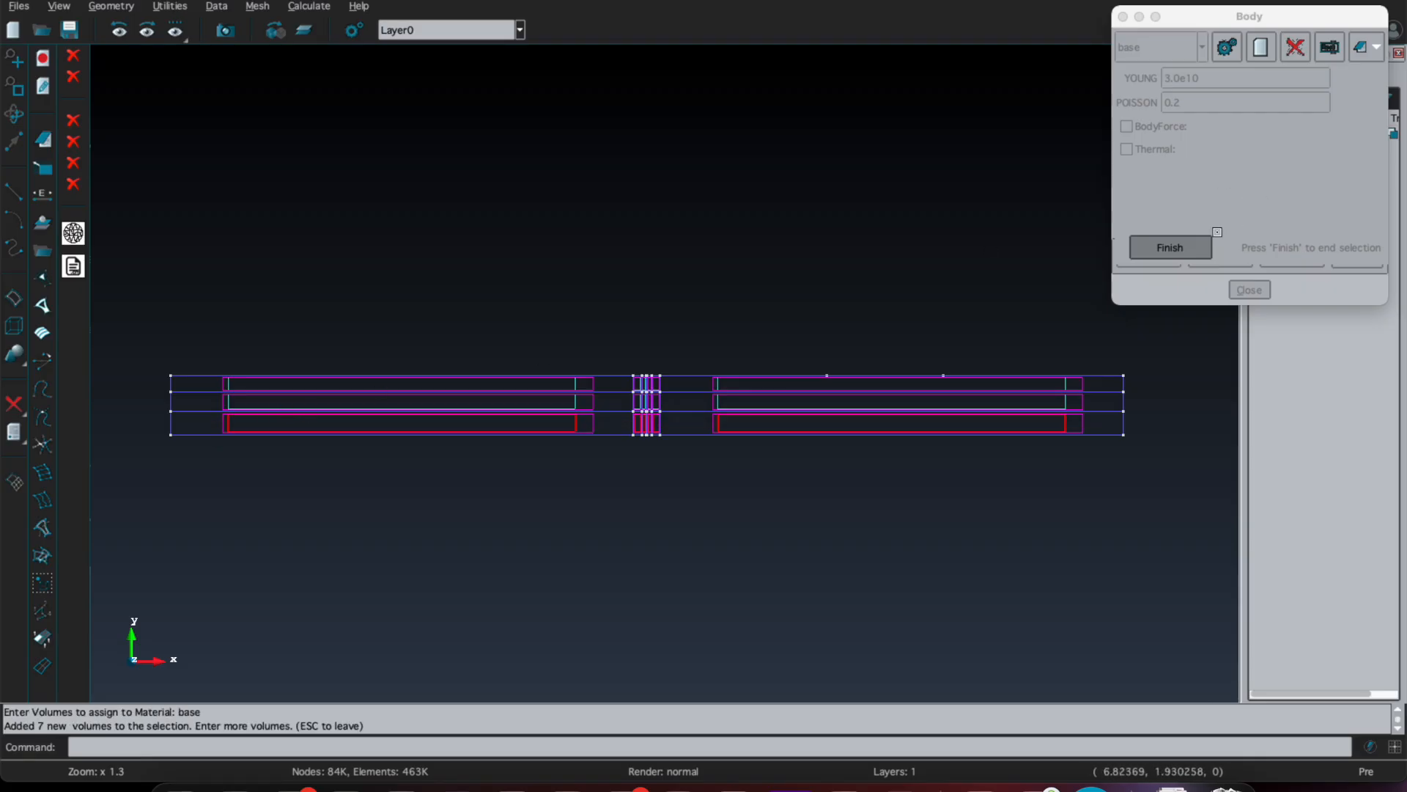
{"action": "left_click", "coordinate": [1180, 245]}
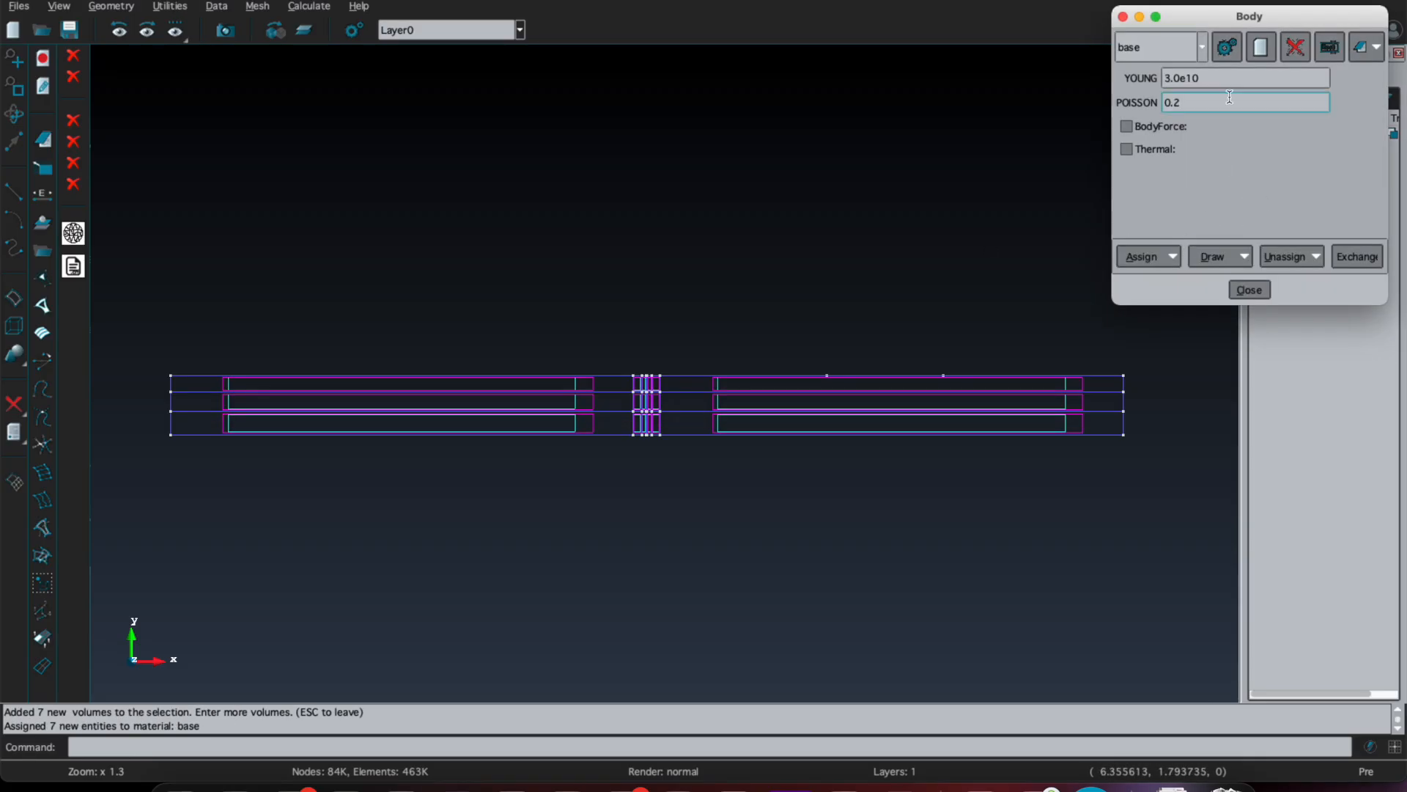
Step: Create another body material named concrete from the base material
{"action": "left_click", "coordinate": [1260, 48]}
{"action": "type", "text": "concrete"}
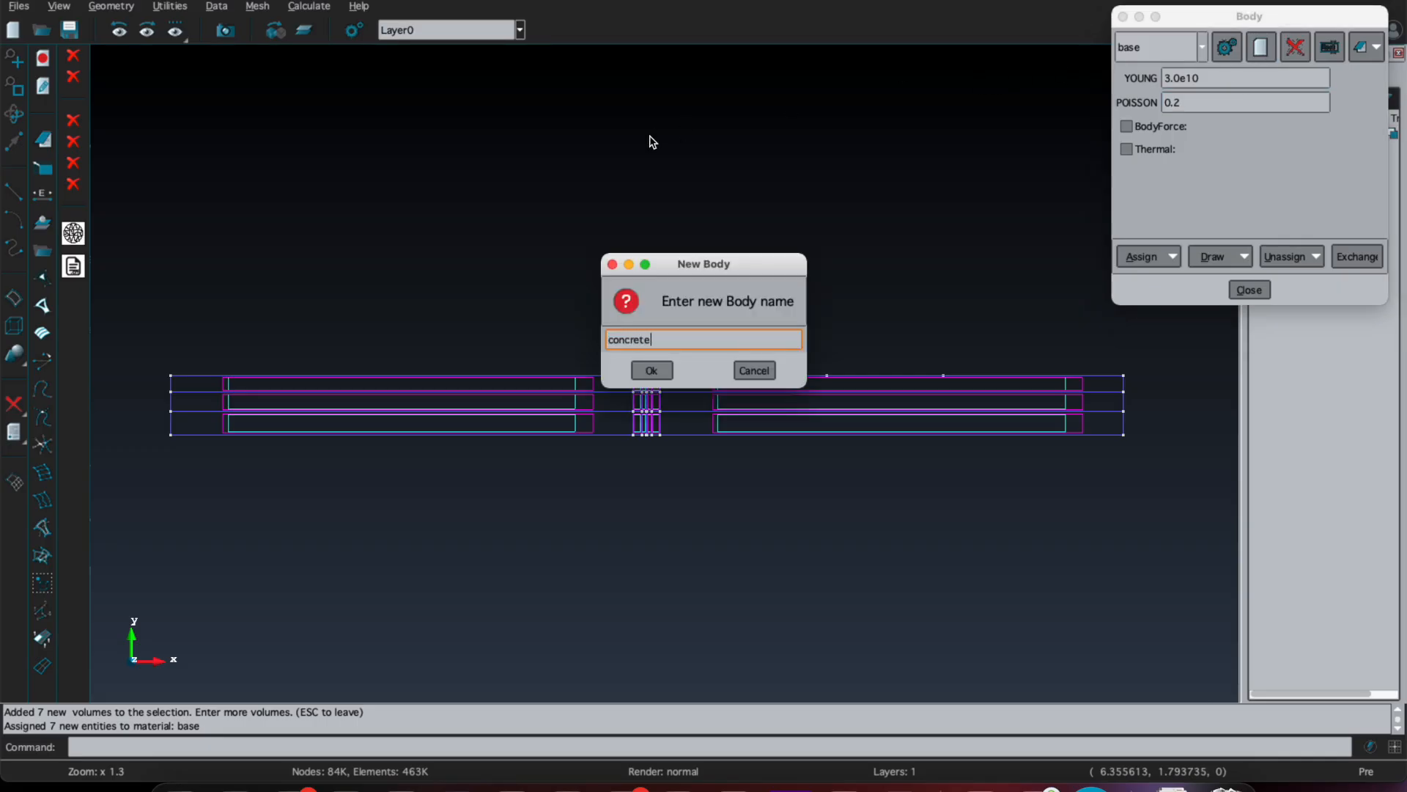
{"action": "left_click", "coordinate": [645, 372]}
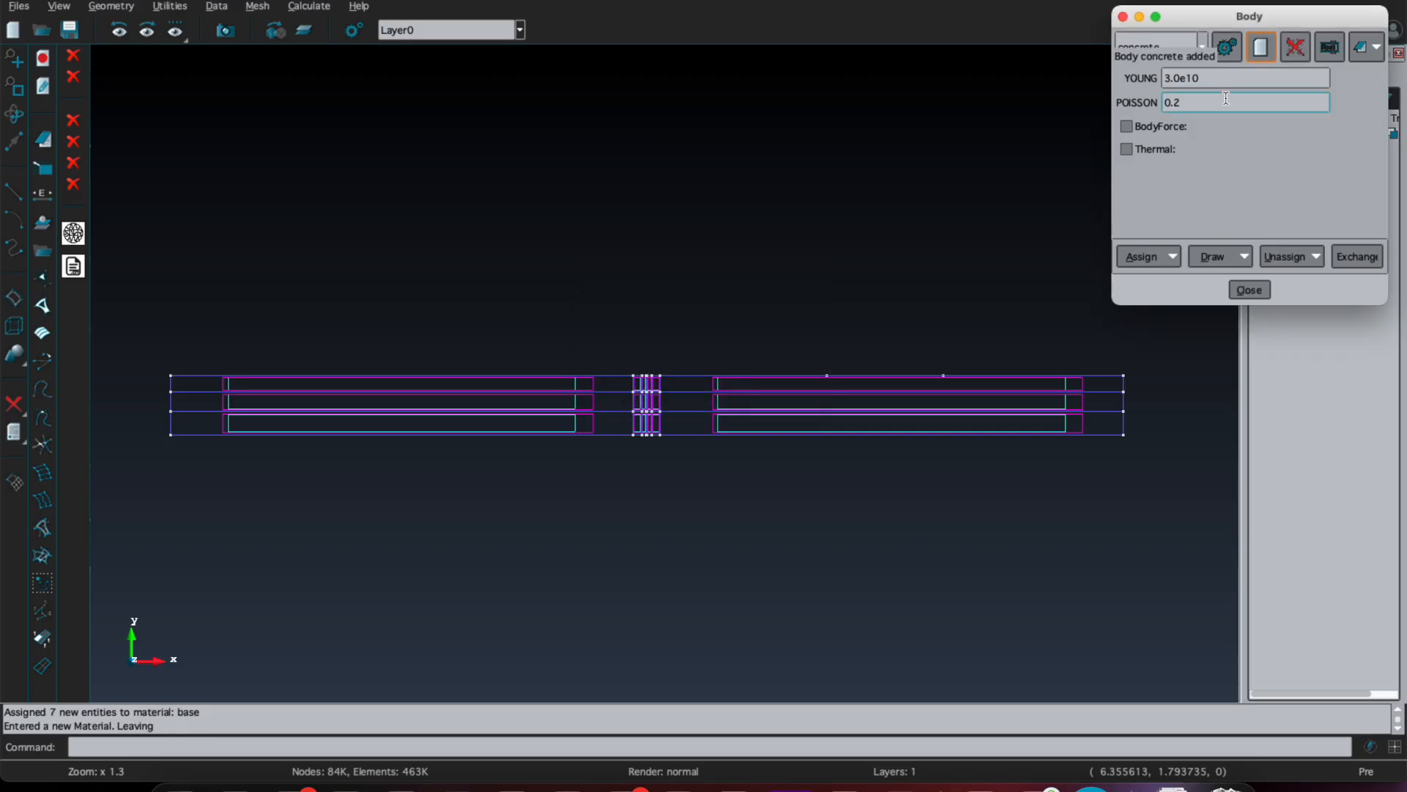
{"action": "left_click", "coordinate": [1169, 102]}
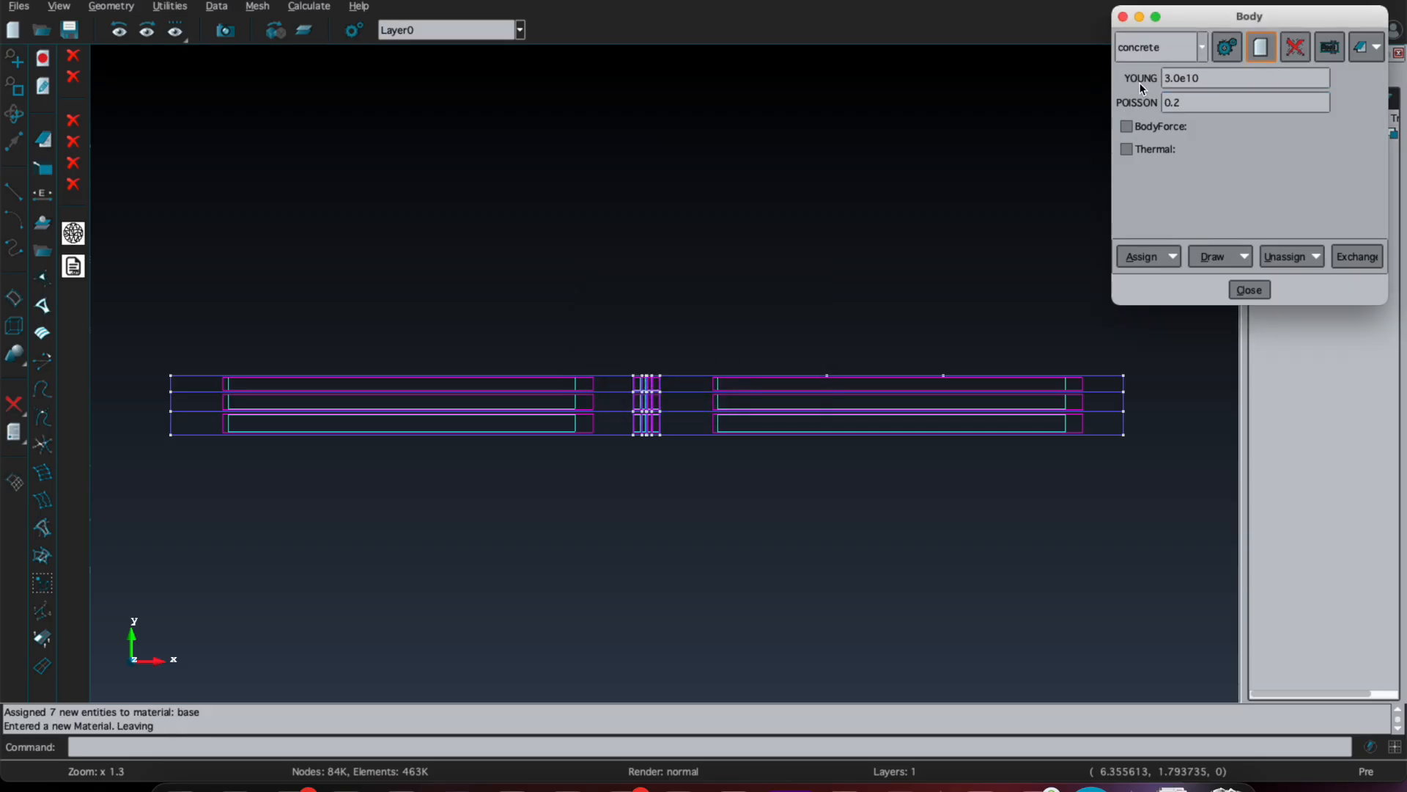
Step: Assign the concrete material to all volumes of the middle pavement layer
{"action": "left_click", "coordinate": [1153, 258]}
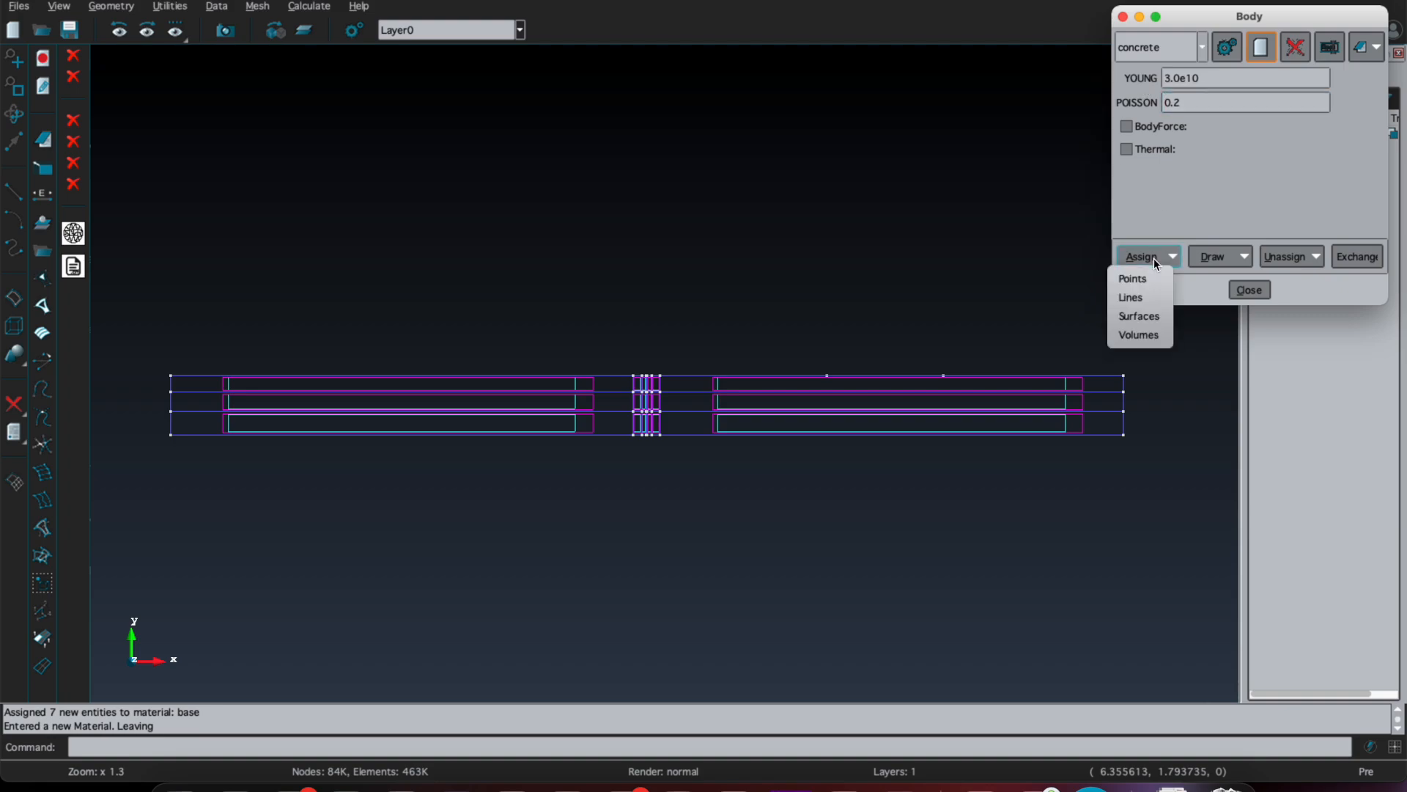
{"action": "left_click", "coordinate": [1138, 335]}
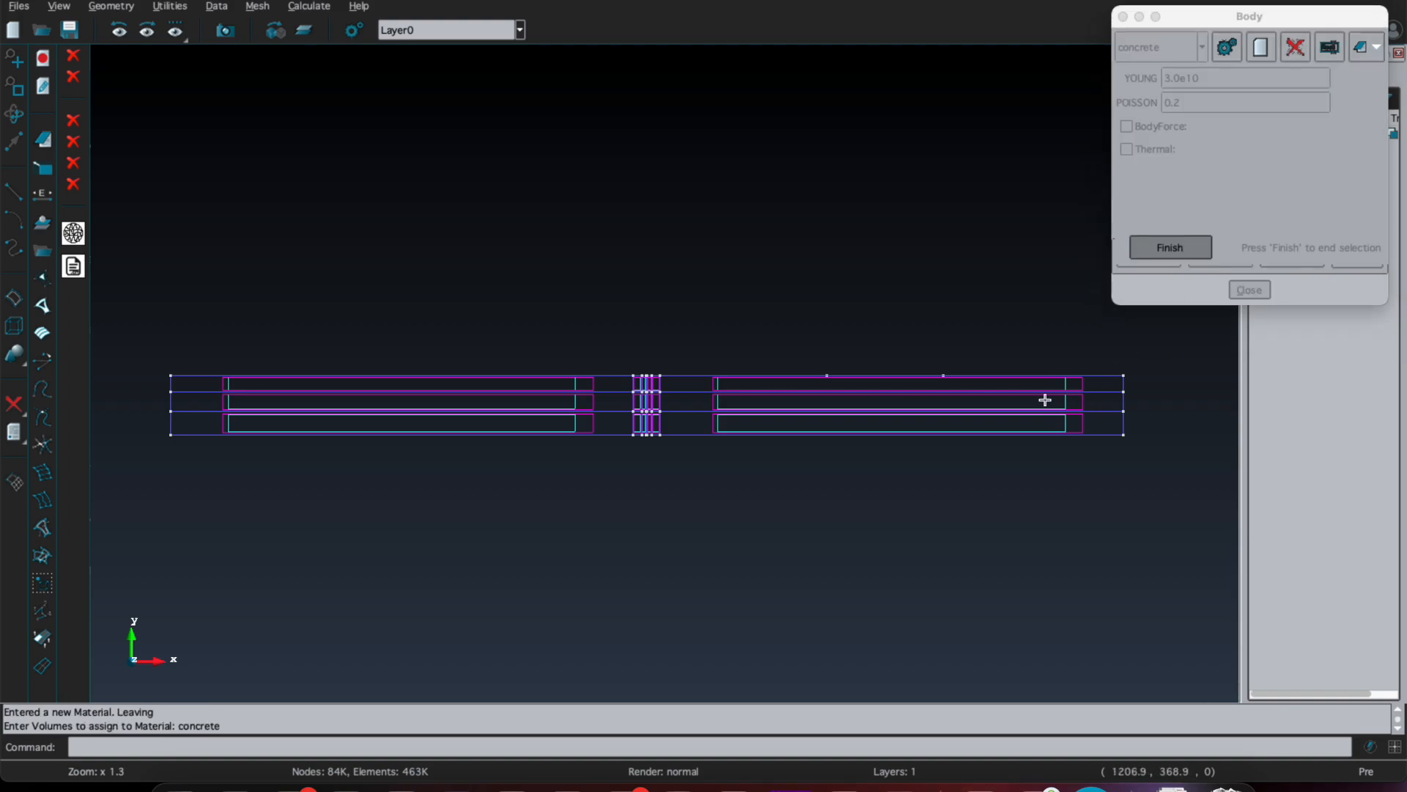
{"action": "left_click", "coordinate": [179, 402]}
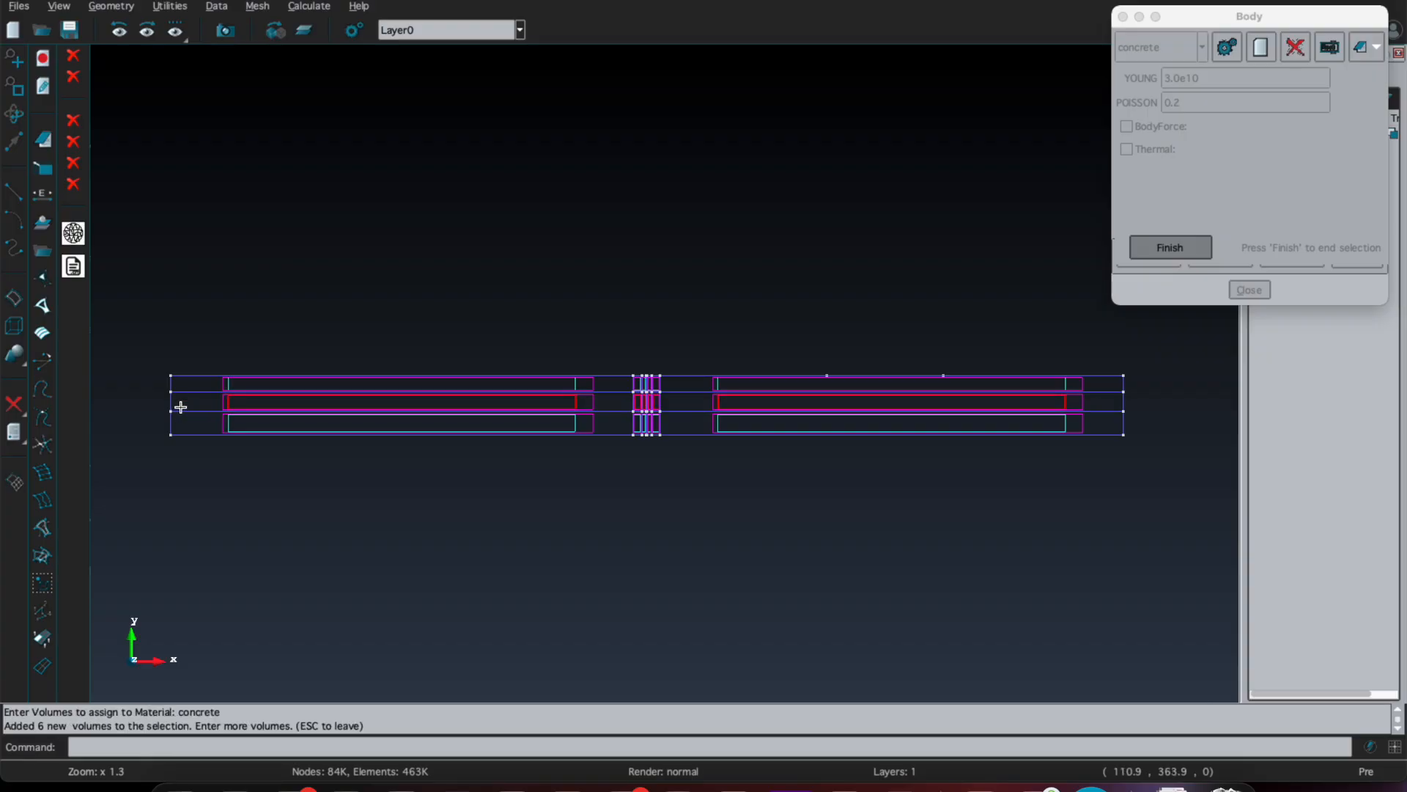
{"action": "left_click", "coordinate": [1169, 247]}
Step: Create another body material named asphalt from the concrete material
{"action": "left_click", "coordinate": [1262, 47]}
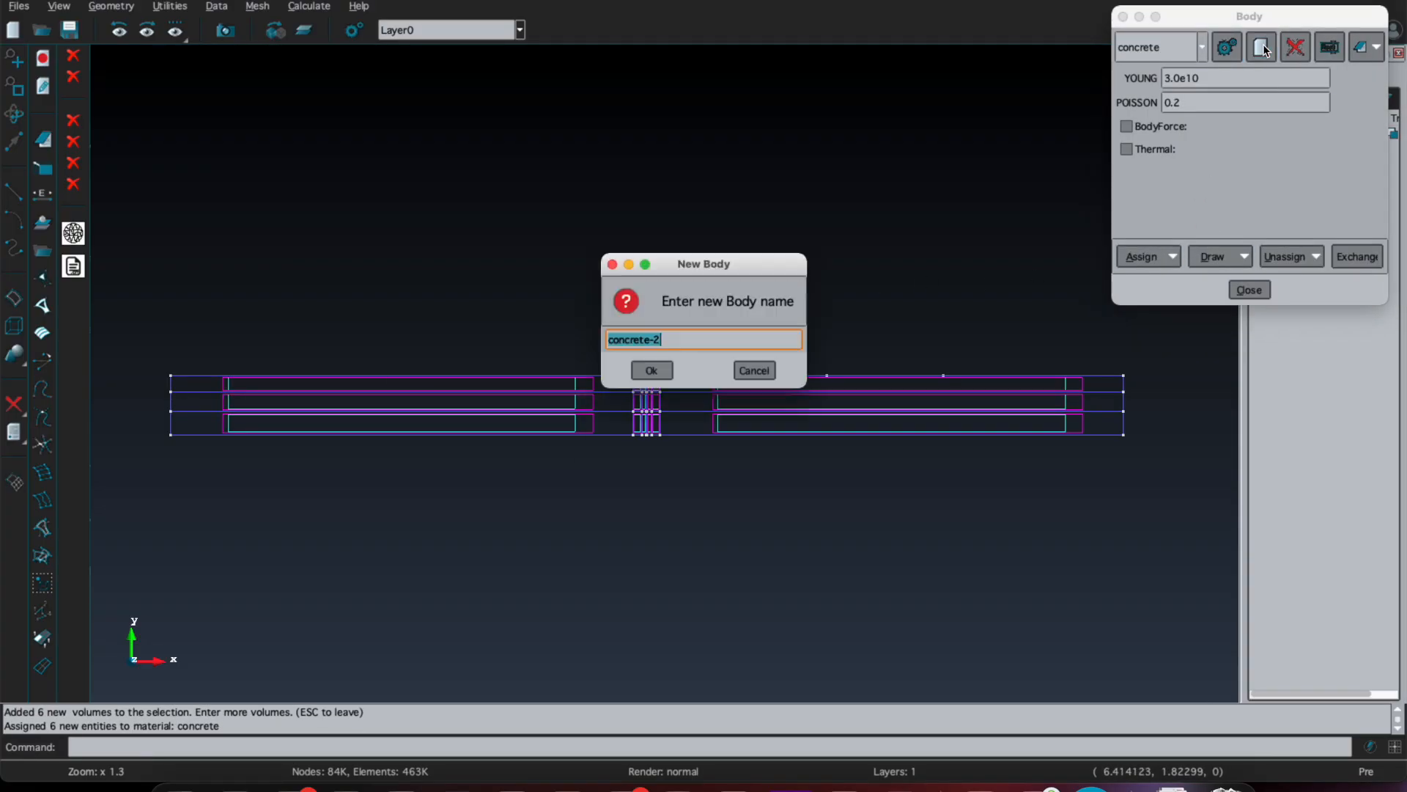
{"action": "type", "text": "a"}
{"action": "left_click", "coordinate": [652, 371]}
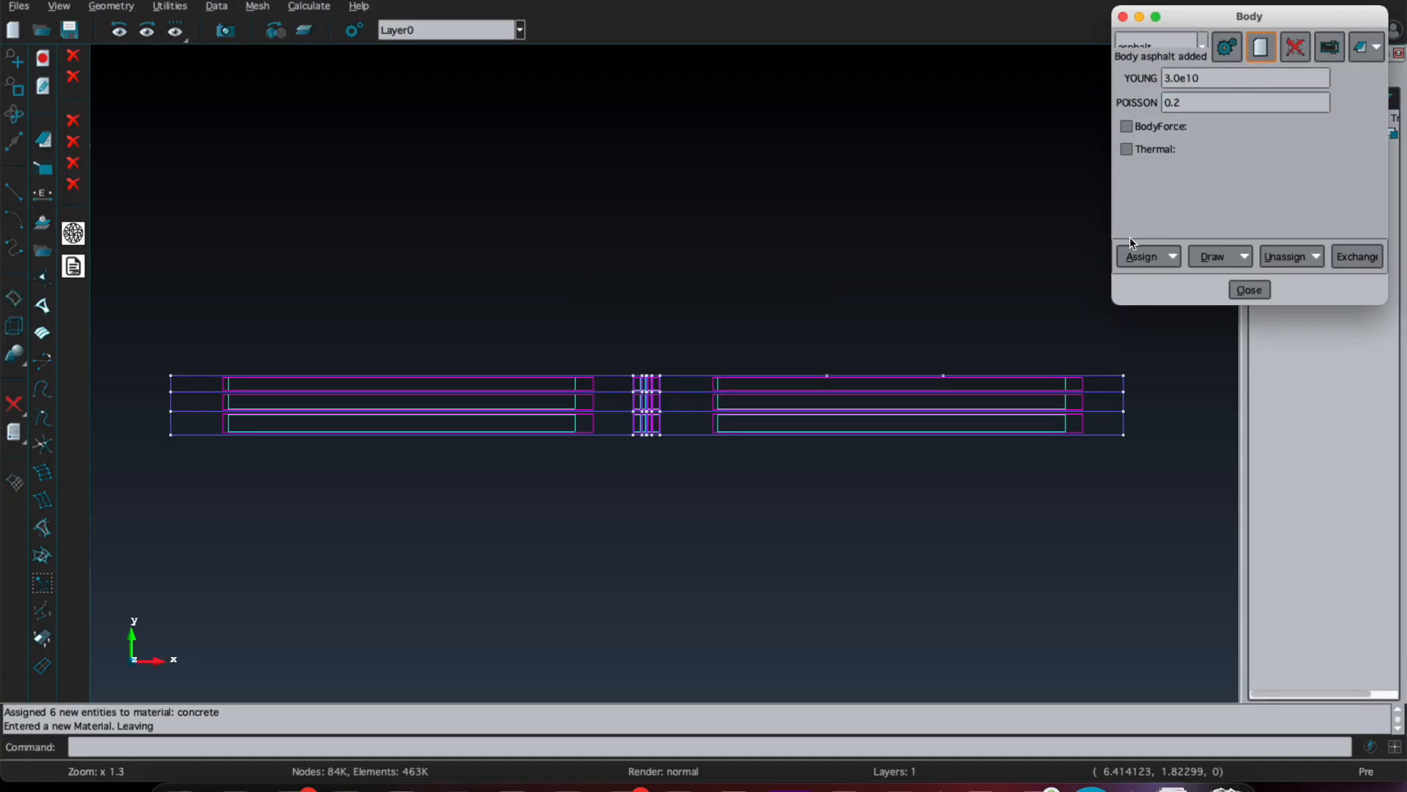
Step: Assign the asphalt material to all volumes of the top pavement layer
{"action": "left_click", "coordinate": [1144, 255]}
{"action": "left_click", "coordinate": [1132, 336]}
{"action": "left_click", "coordinate": [1092, 385]}
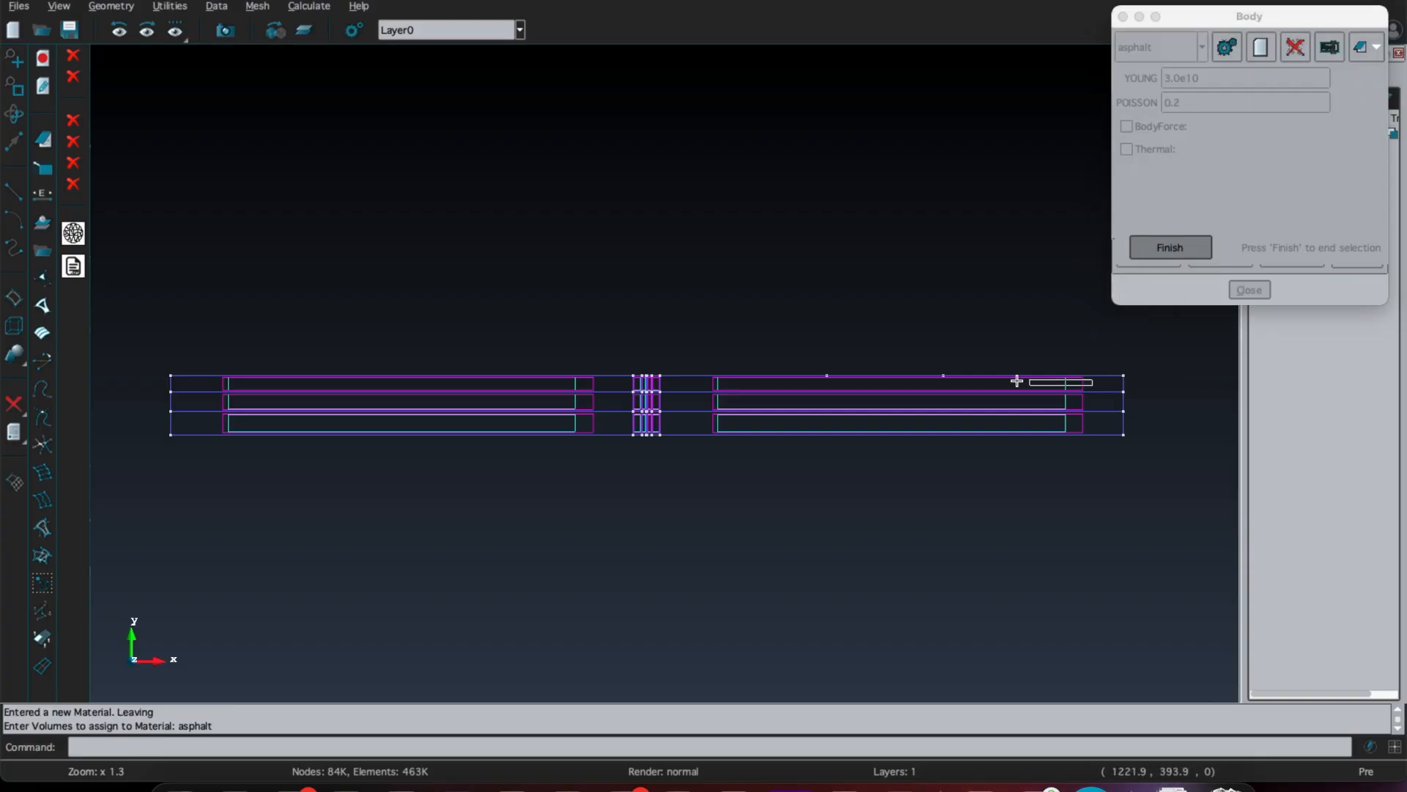
{"action": "left_click", "coordinate": [179, 389]}
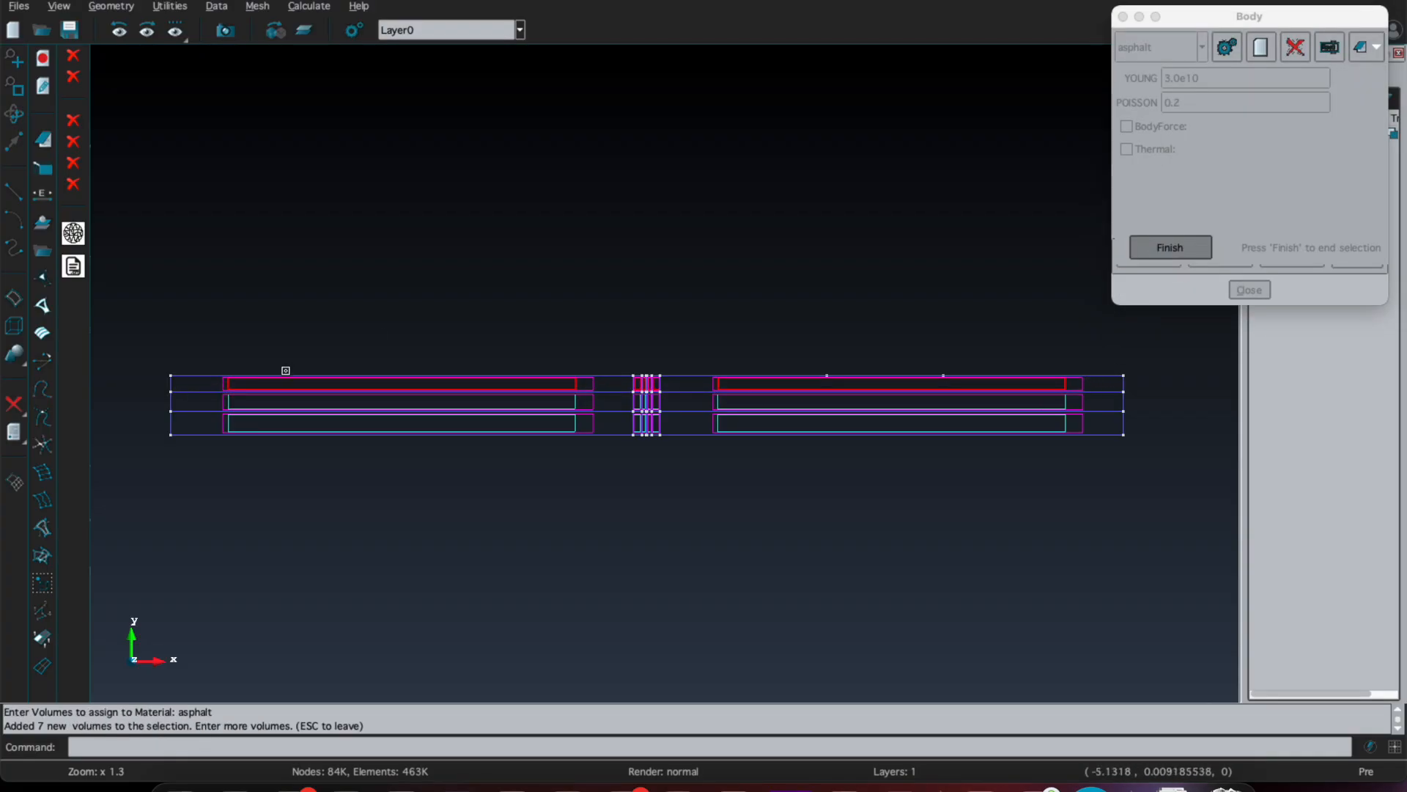
{"action": "left_click", "coordinate": [1171, 245]}
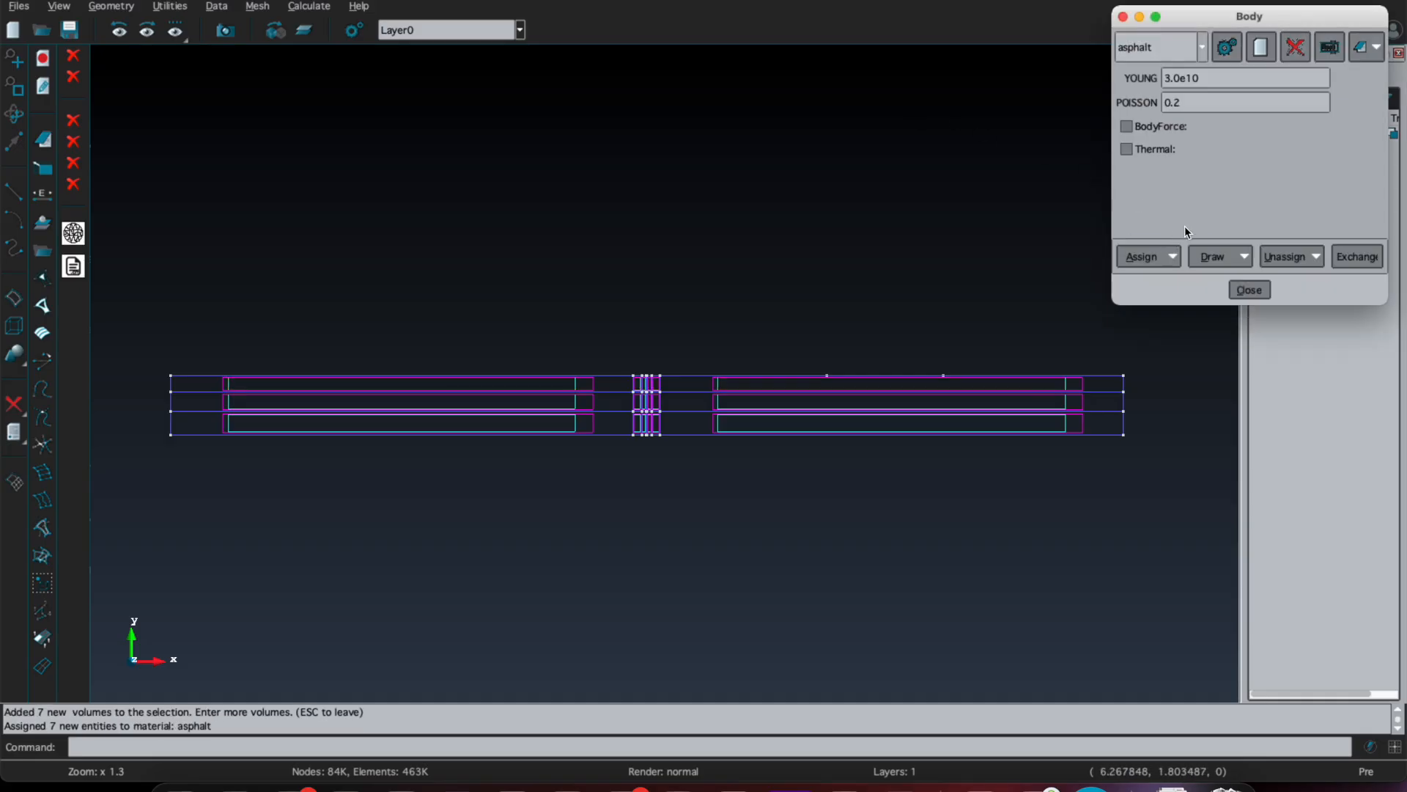
Step: Draw all assigned materials on the model to check the three layers, and close the body material settings
{"action": "left_click", "coordinate": [1230, 258]}
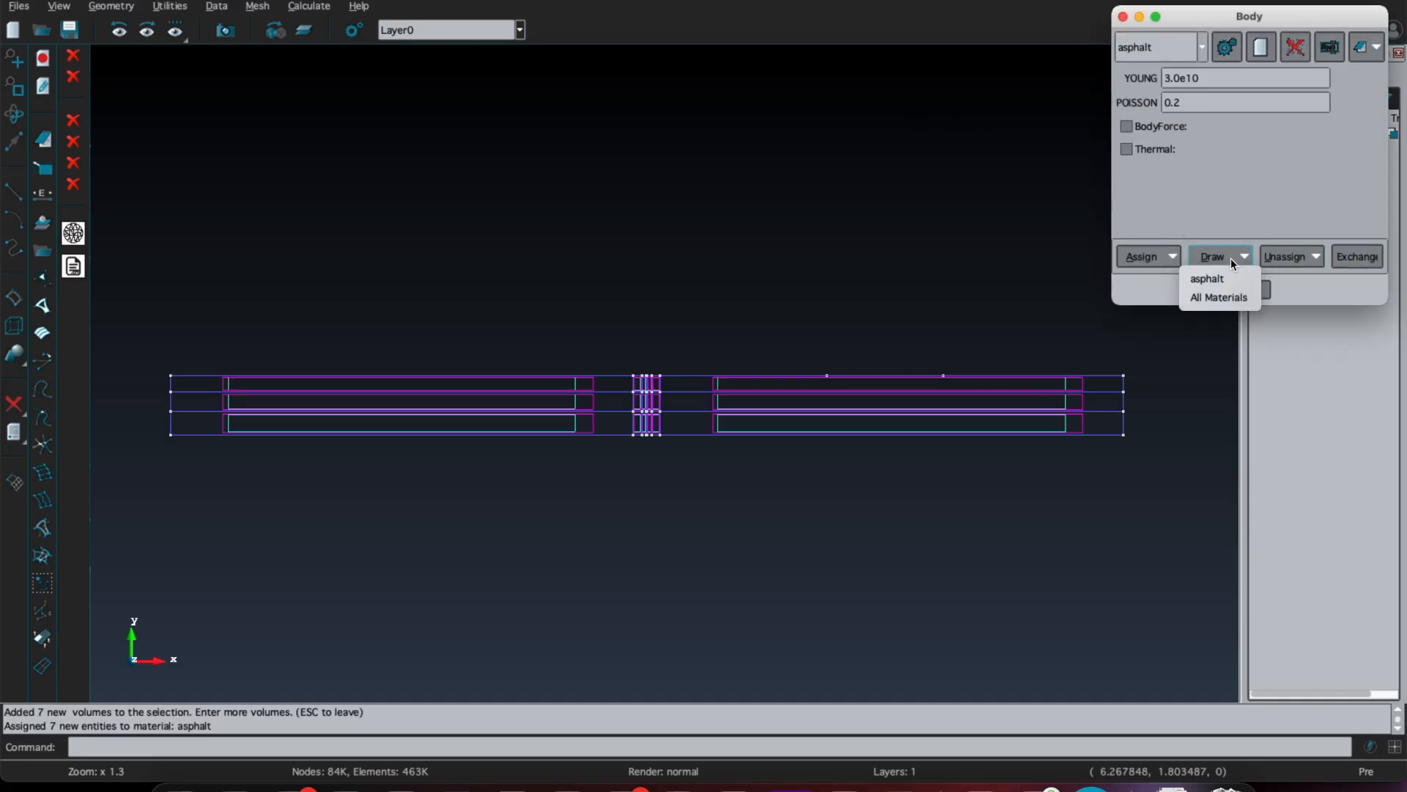
{"action": "left_click", "coordinate": [1219, 297]}
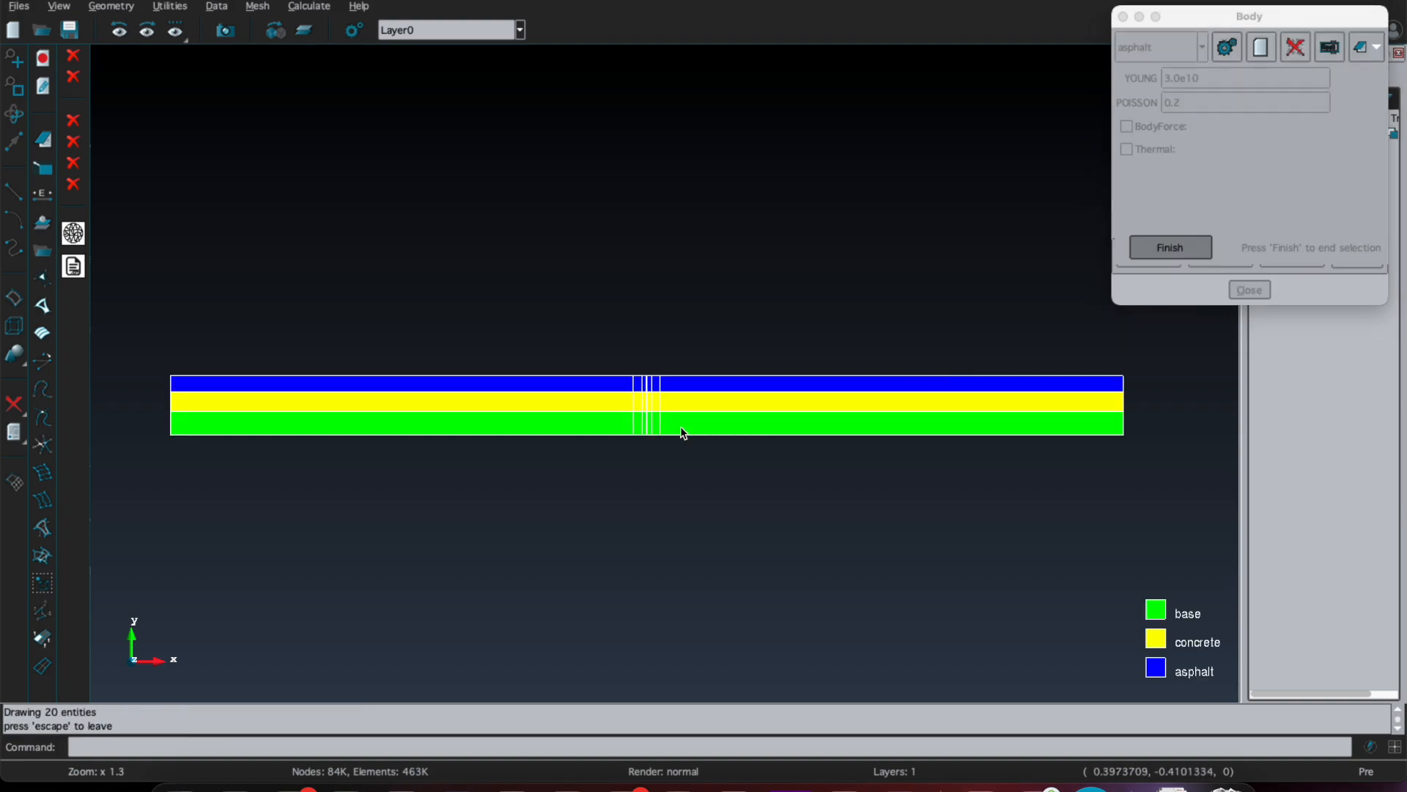
{"action": "left_click", "coordinate": [1170, 248]}
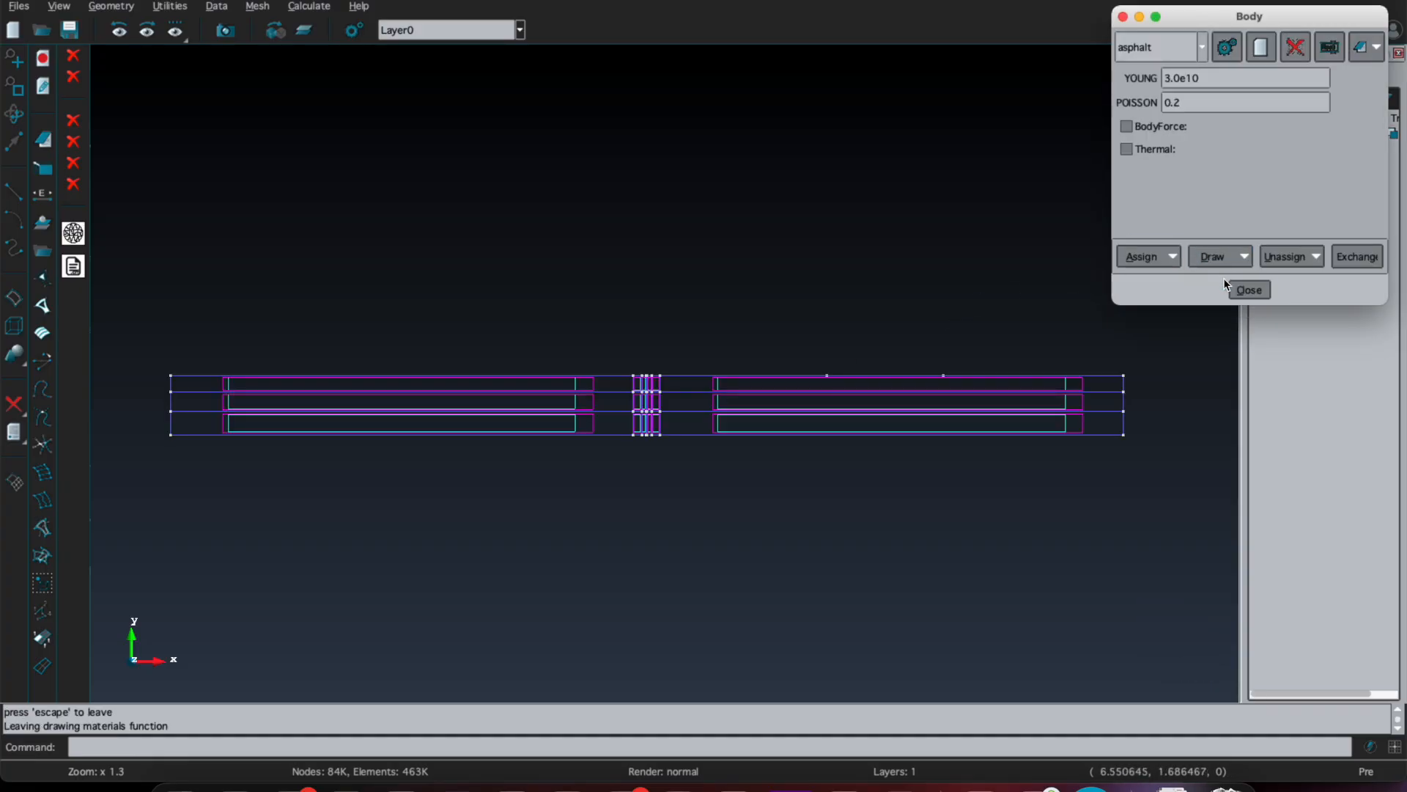
{"action": "left_click", "coordinate": [1250, 290]}
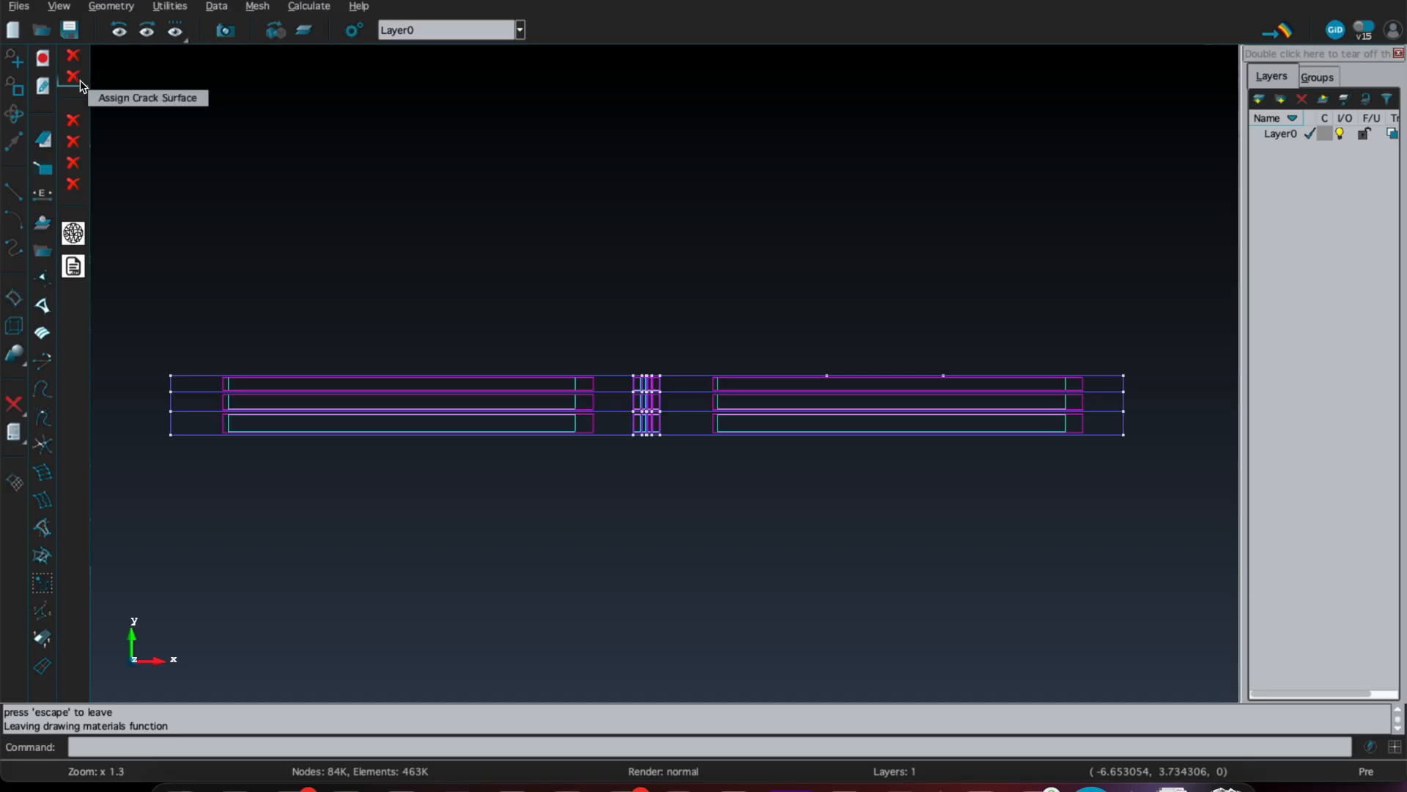
Step: Set up a surface displacement constraint tagged bottom_bc that fixes global X, Y and Z at 0.0
{"action": "left_click", "coordinate": [76, 144]}
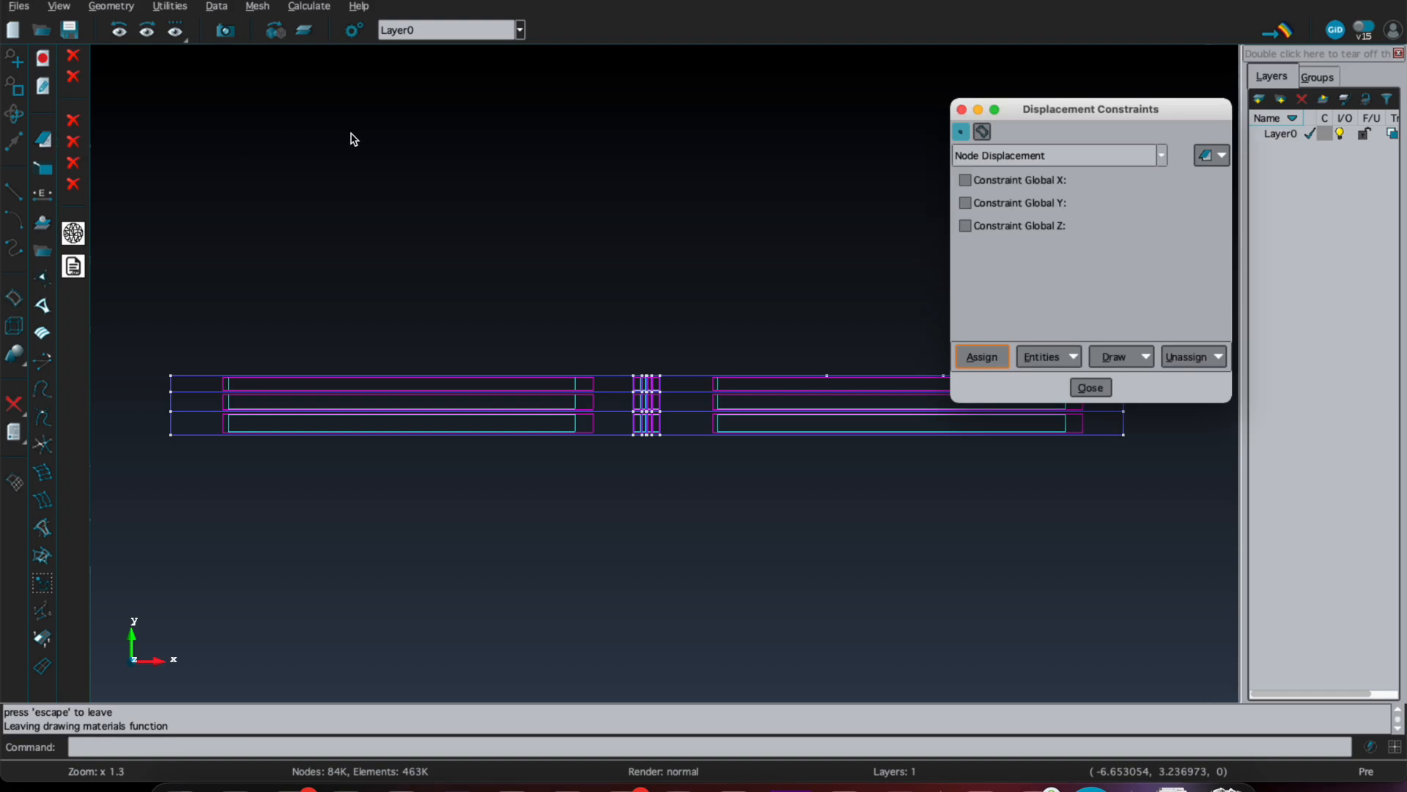
{"action": "left_click", "coordinate": [983, 132]}
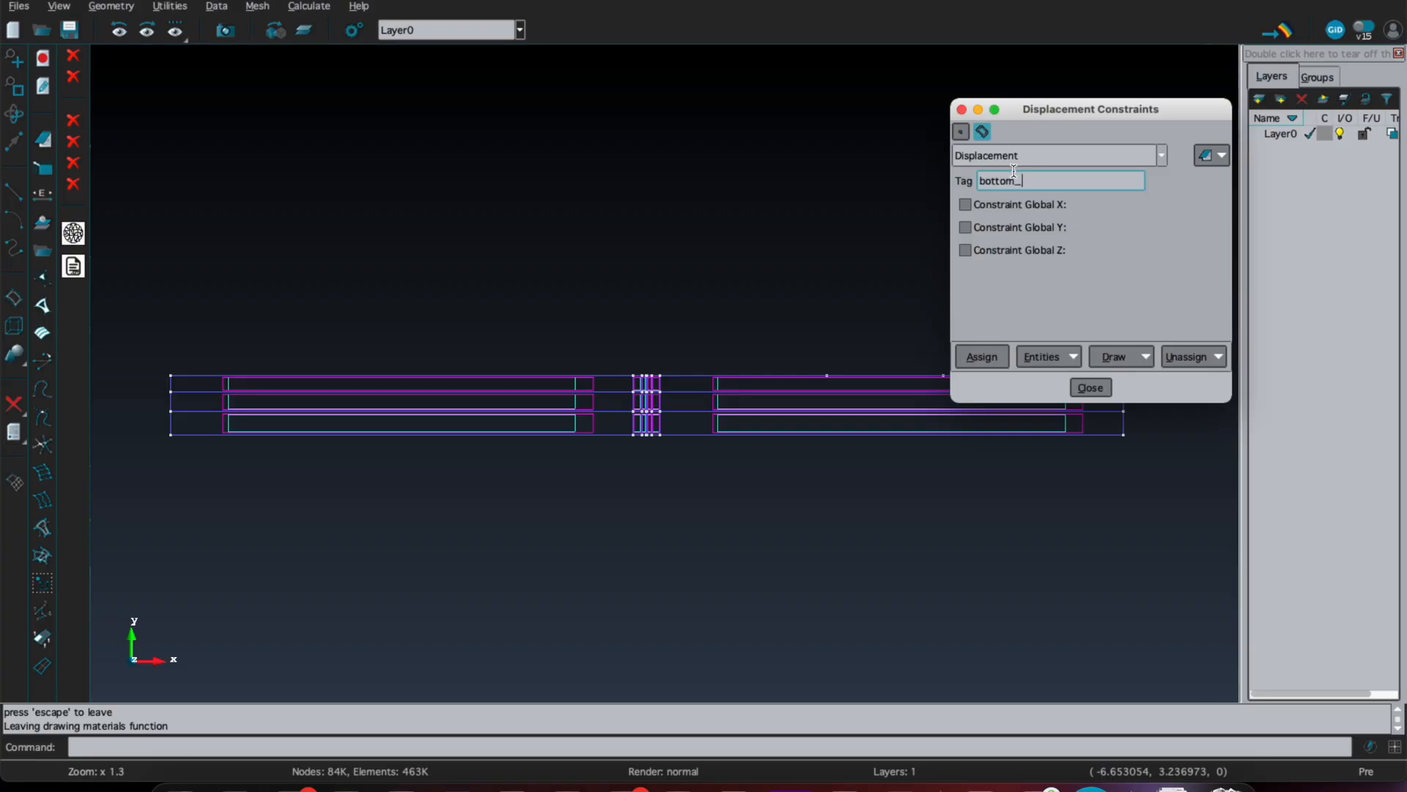
{"action": "left_click", "coordinate": [964, 205]}
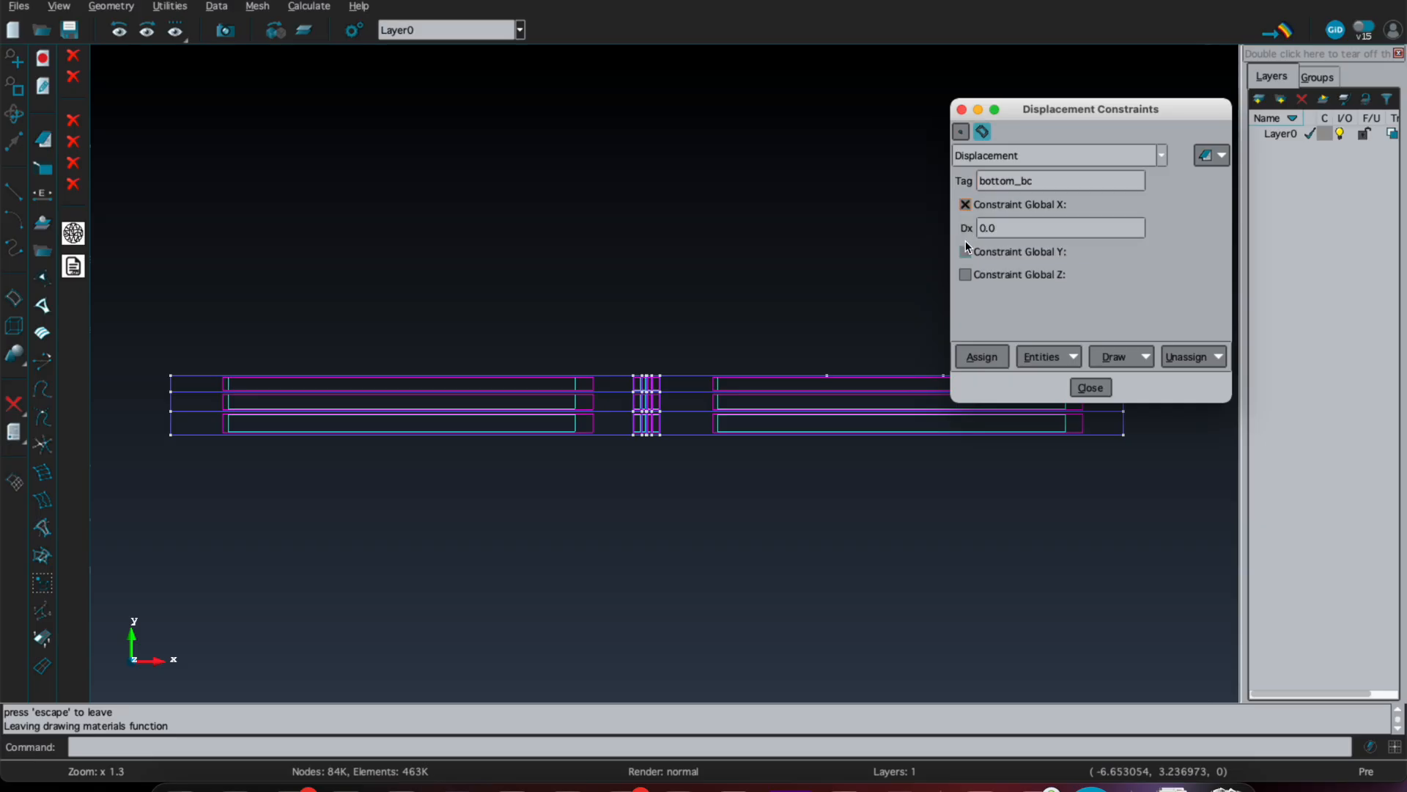
{"action": "left_click", "coordinate": [965, 250]}
{"action": "left_click", "coordinate": [967, 299]}
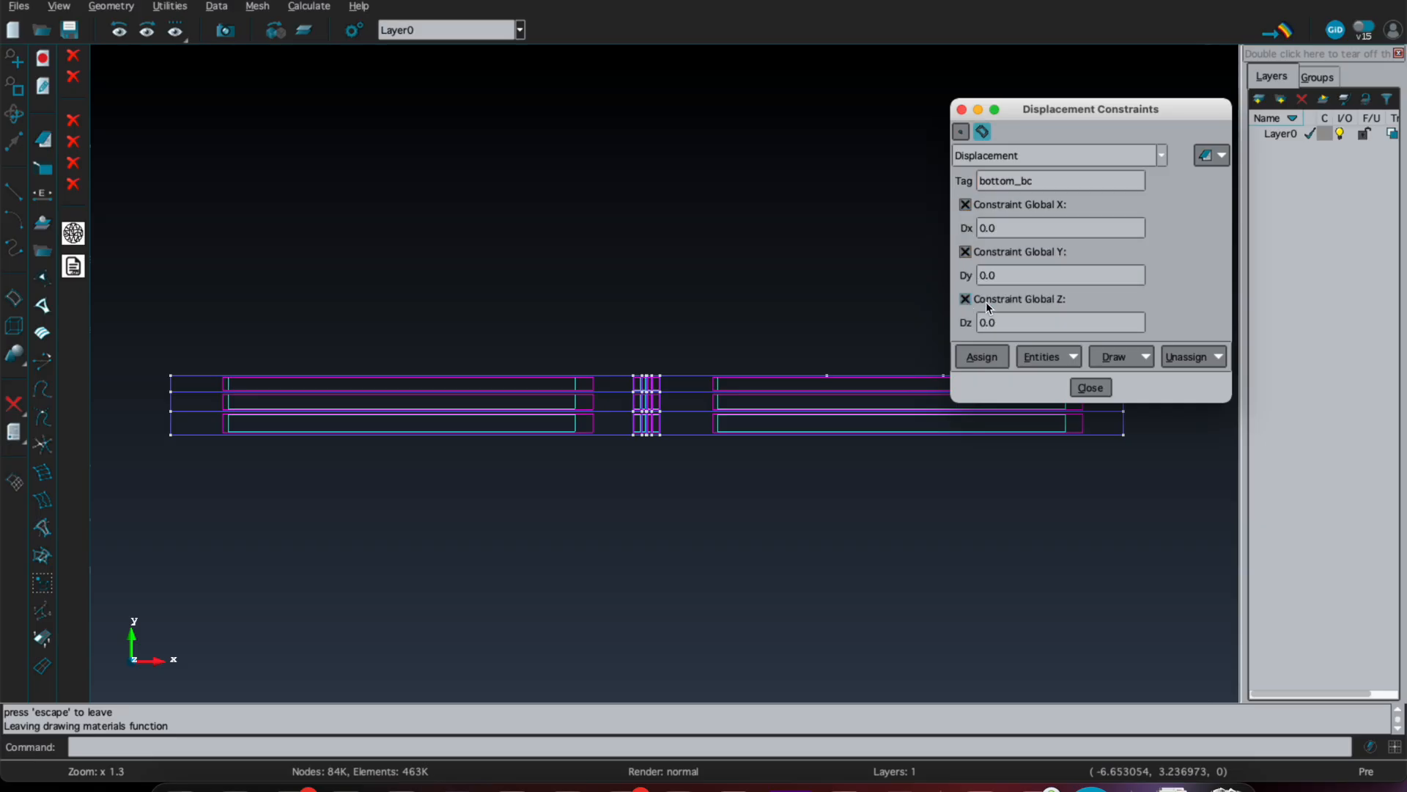
Step: Start assigning the bottom_bc constraint to surfaces and select the bottom surface of the slab without wheel footprints
{"action": "left_click", "coordinate": [998, 360]}
{"action": "left_click_drag", "start_coordinate": [763, 345], "coordinate": [795, 241]}
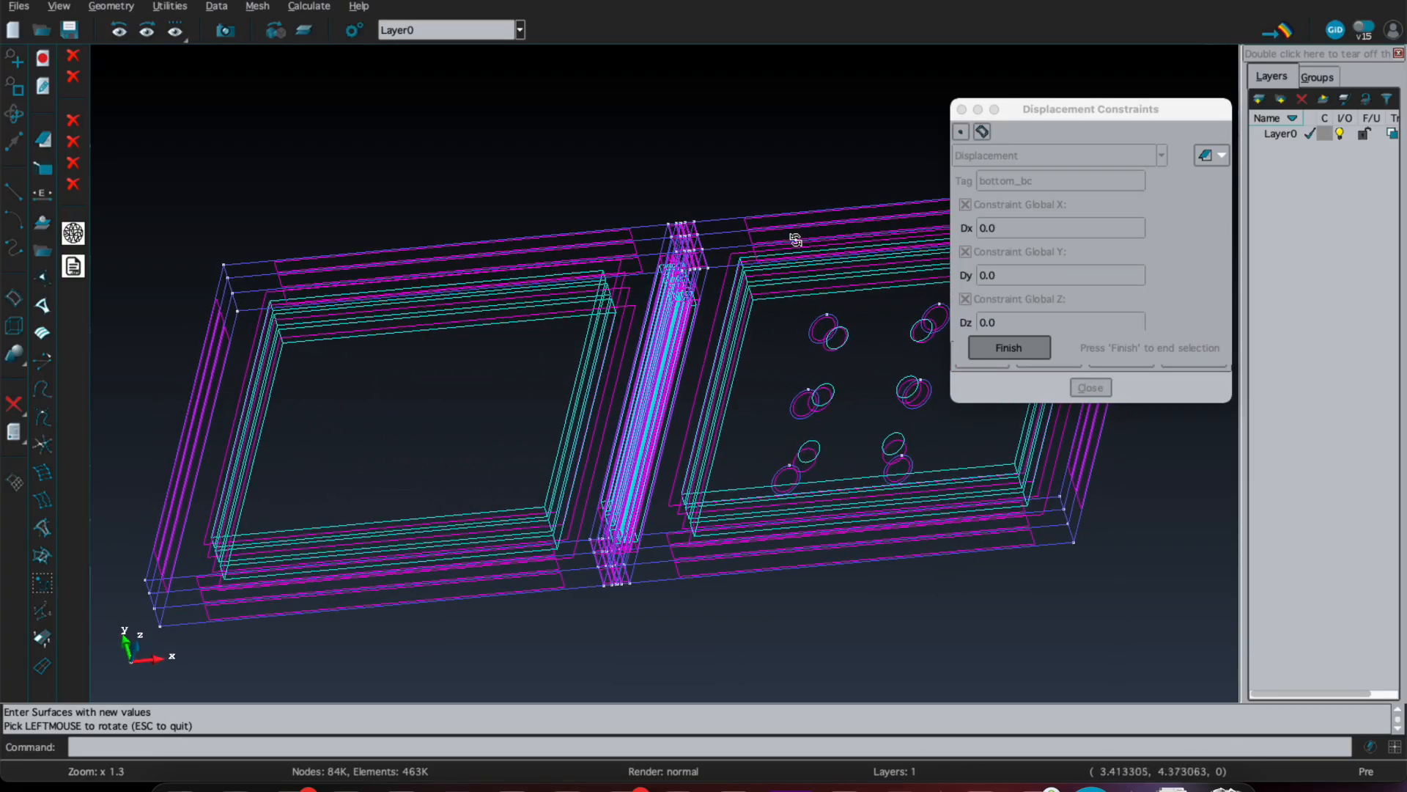
{"action": "scroll", "coordinate": [594, 309], "scroll_direction": "up", "scroll_amount": 5}
{"action": "left_click", "coordinate": [563, 305]}
Step: Add the bottom surfaces of the five narrow joint strips between the slabs to the constraint selection
{"action": "scroll", "coordinate": [664, 303], "scroll_direction": "up", "scroll_amount": 3}
{"action": "mouse_move", "coordinate": [561, 253]}
{"action": "left_mouse_down"}
{"action": "mouse_move", "coordinate": [512, 230]}
{"action": "mouse_move", "coordinate": [521, 195]}
{"action": "mouse_move", "coordinate": [578, 219]}
{"action": "mouse_move", "coordinate": [566, 224]}
{"action": "mouse_move", "coordinate": [575, 238]}
{"action": "left_mouse_up"}
{"action": "scroll", "coordinate": [672, 292], "scroll_direction": "up", "scroll_amount": 5}
{"action": "scroll", "coordinate": [594, 281], "scroll_direction": "up", "scroll_amount": 4}
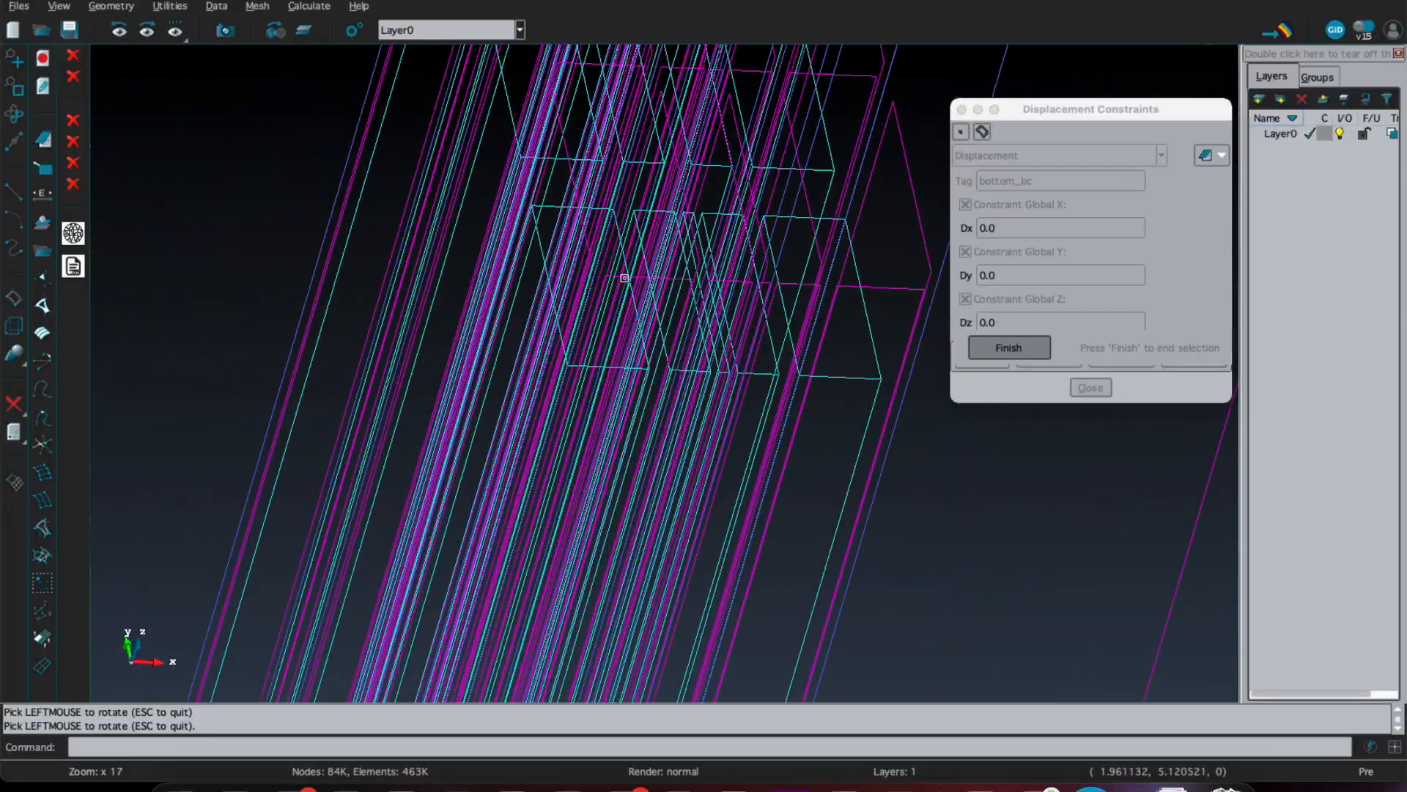
{"action": "left_click_drag", "start_coordinate": [650, 242], "coordinate": [604, 249], "text": "shift"}
{"action": "scroll", "coordinate": [604, 249], "scroll_direction": "up", "scroll_amount": 3}
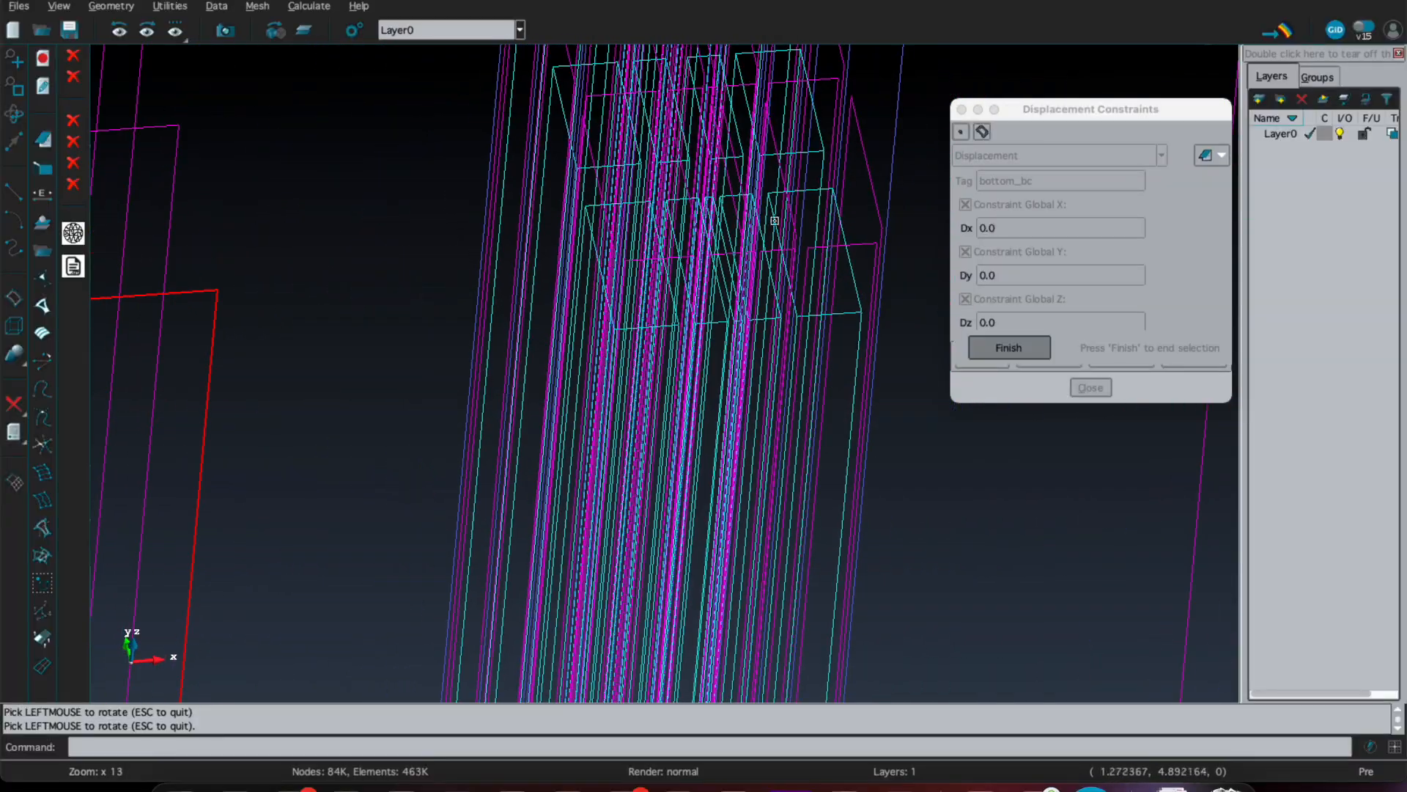
{"action": "left_click", "coordinate": [615, 266]}
{"action": "left_click", "coordinate": [725, 258]}
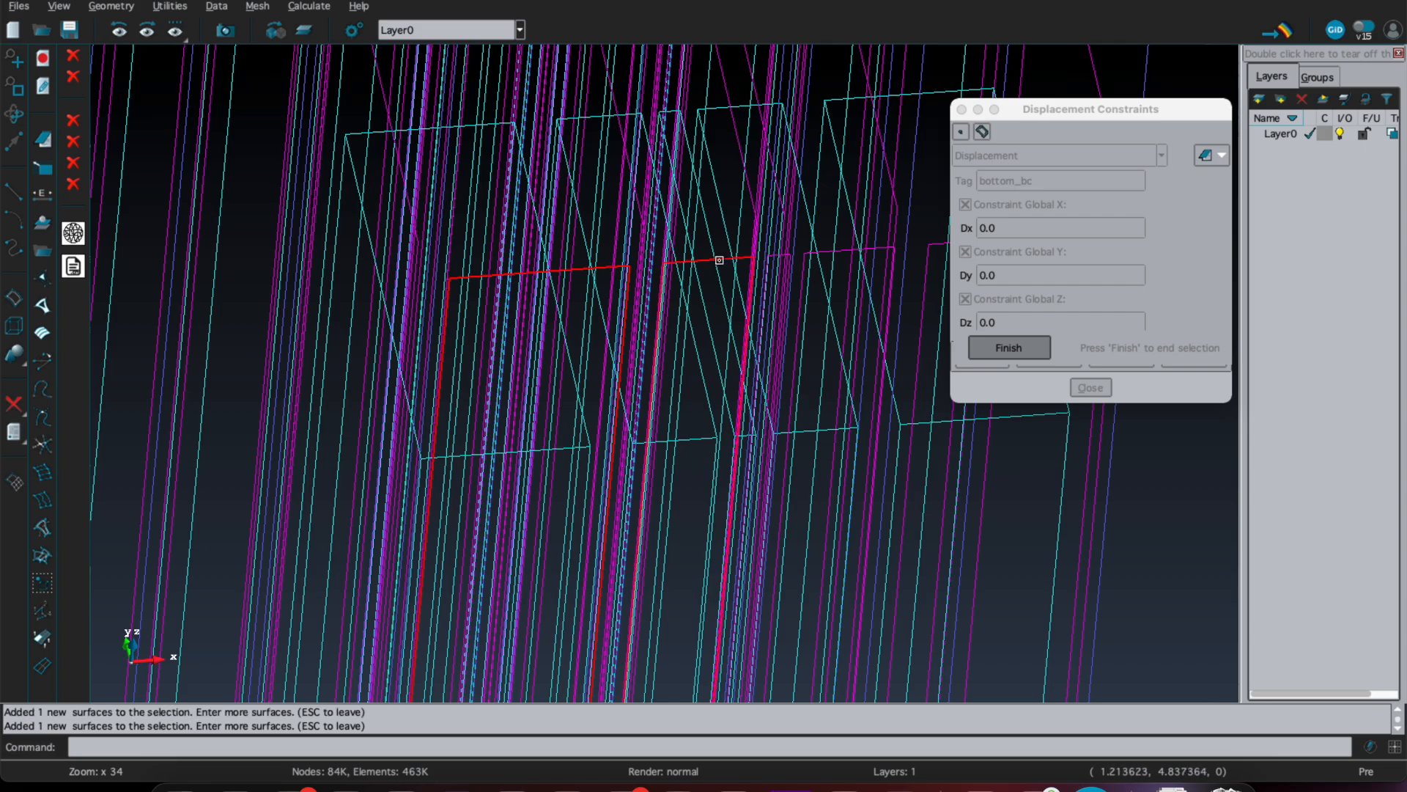
{"action": "scroll", "coordinate": [775, 245], "scroll_direction": "up", "scroll_amount": 6}
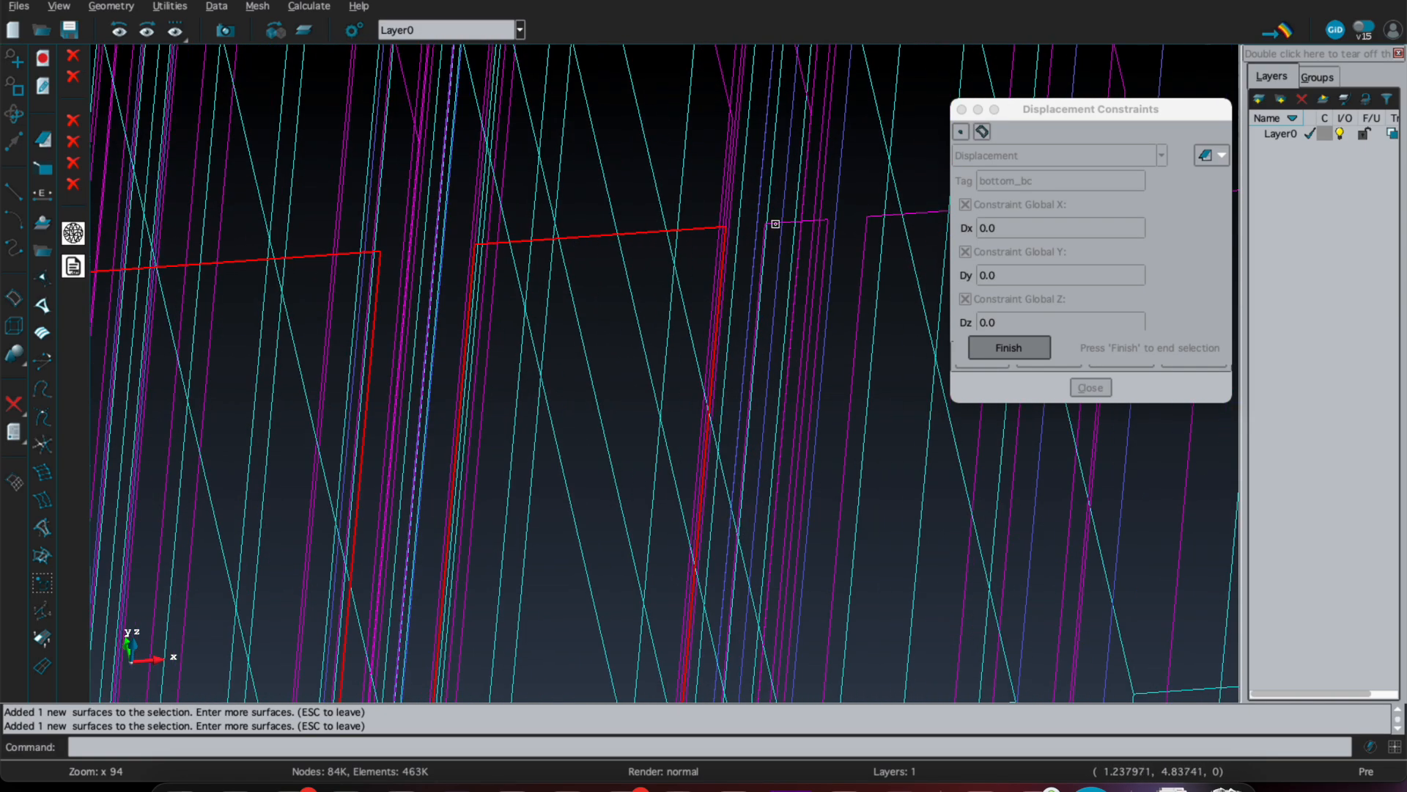
{"action": "scroll", "coordinate": [747, 226], "scroll_direction": "down", "scroll_amount": 5}
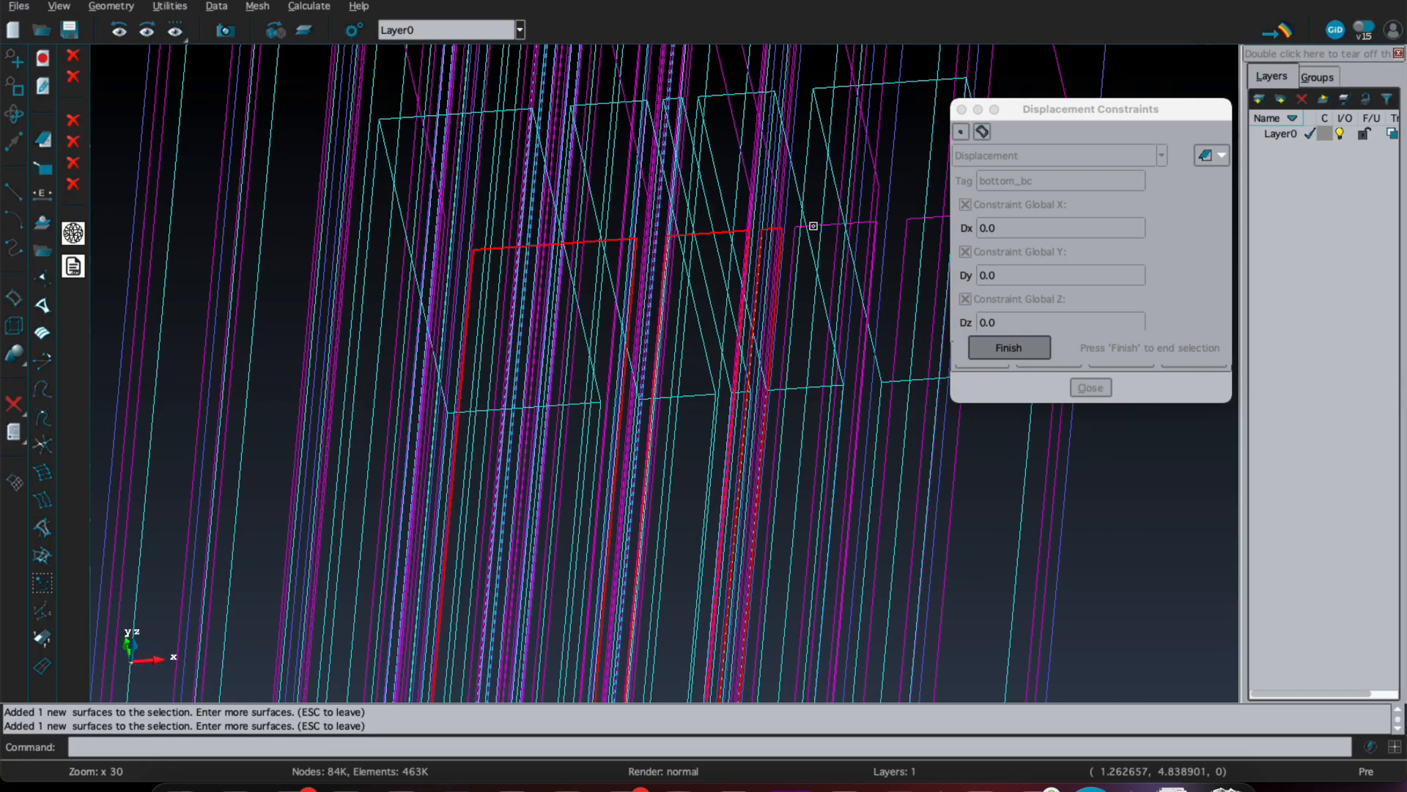
{"action": "scroll", "coordinate": [835, 222], "scroll_direction": "down", "scroll_amount": 3}
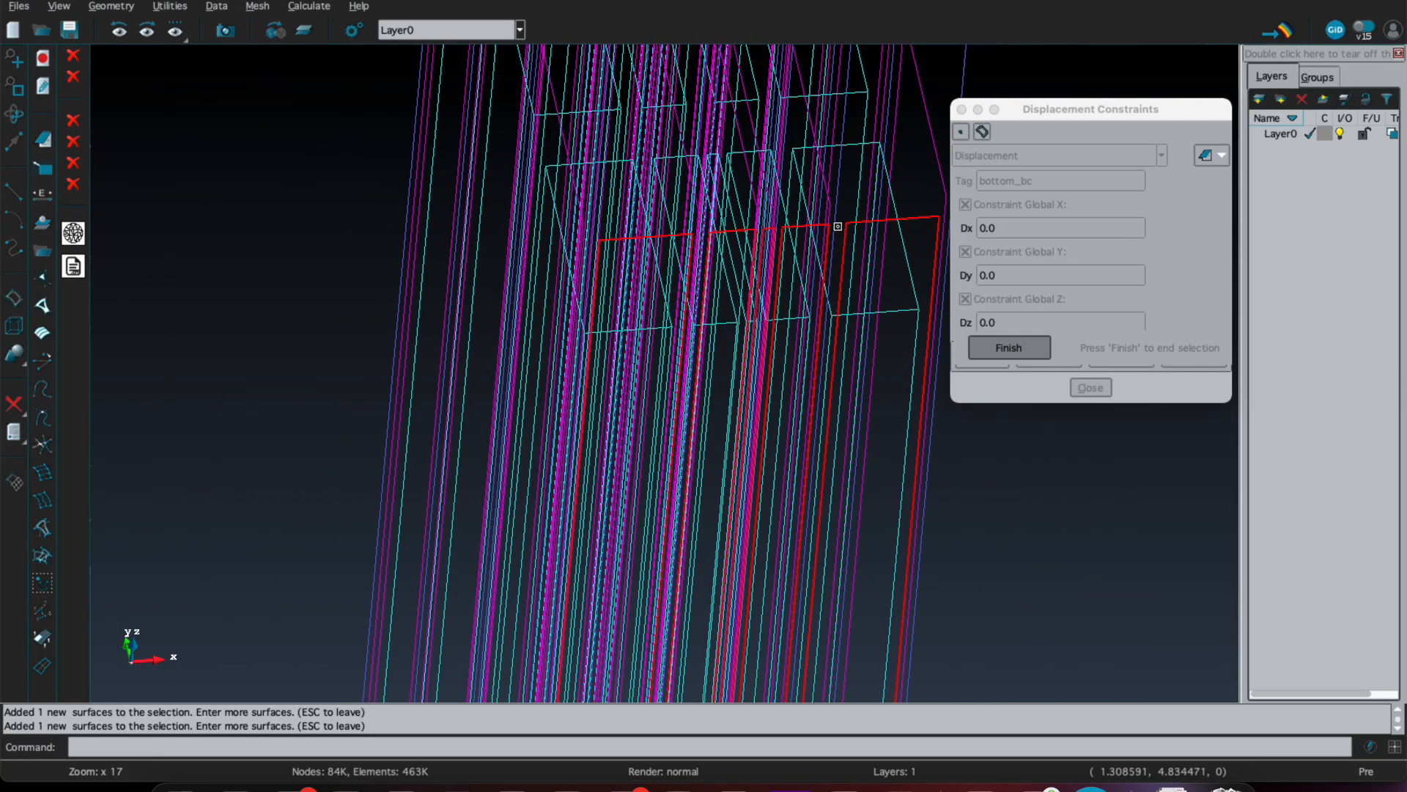
{"action": "scroll", "coordinate": [838, 227], "scroll_direction": "down", "scroll_amount": 10}
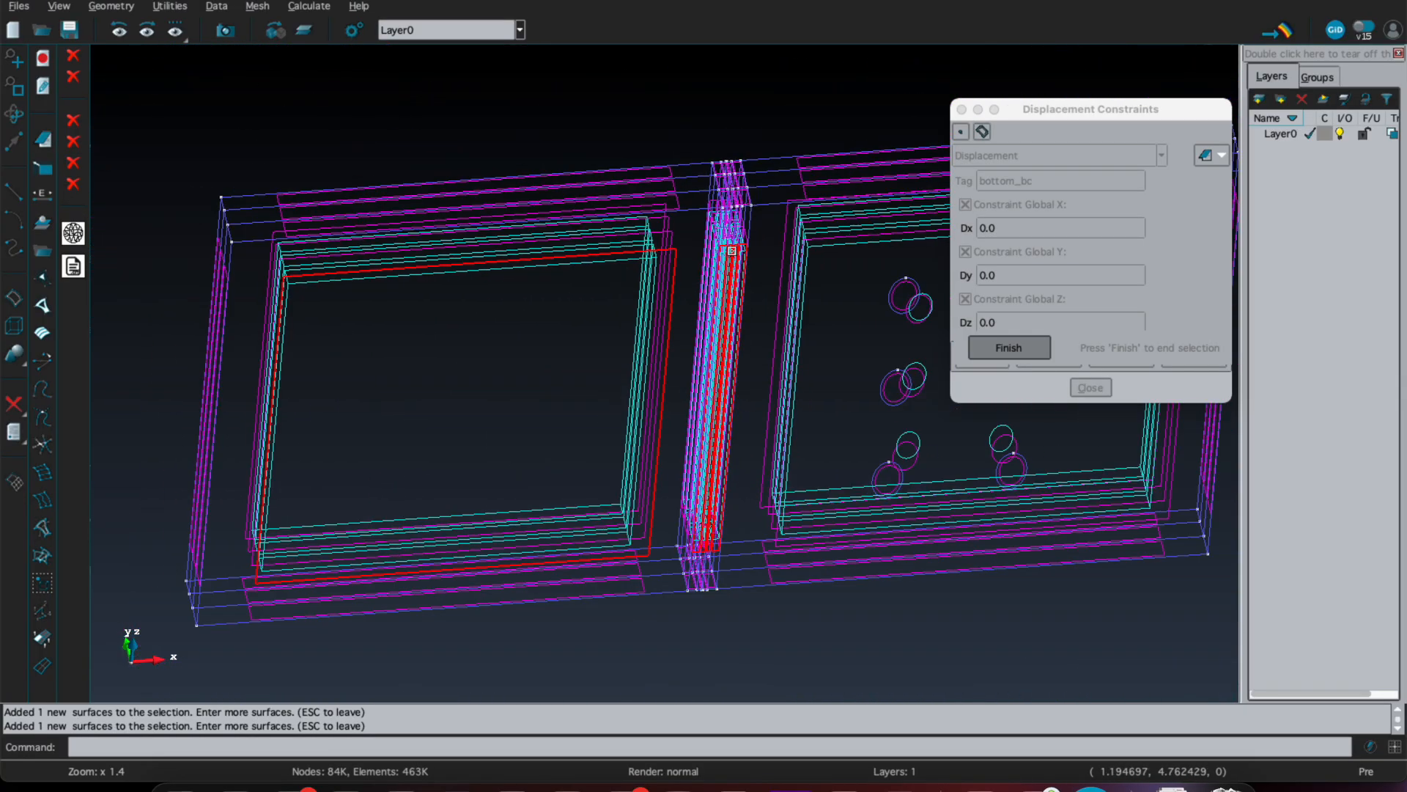
Step: Add the bottom surface of the slab with wheel footprints and complete the bottom_bc constraint assignment
{"action": "scroll", "coordinate": [791, 615], "scroll_direction": "up", "scroll_amount": 4}
{"action": "left_click", "coordinate": [759, 498]}
{"action": "left_click", "coordinate": [1019, 349]}
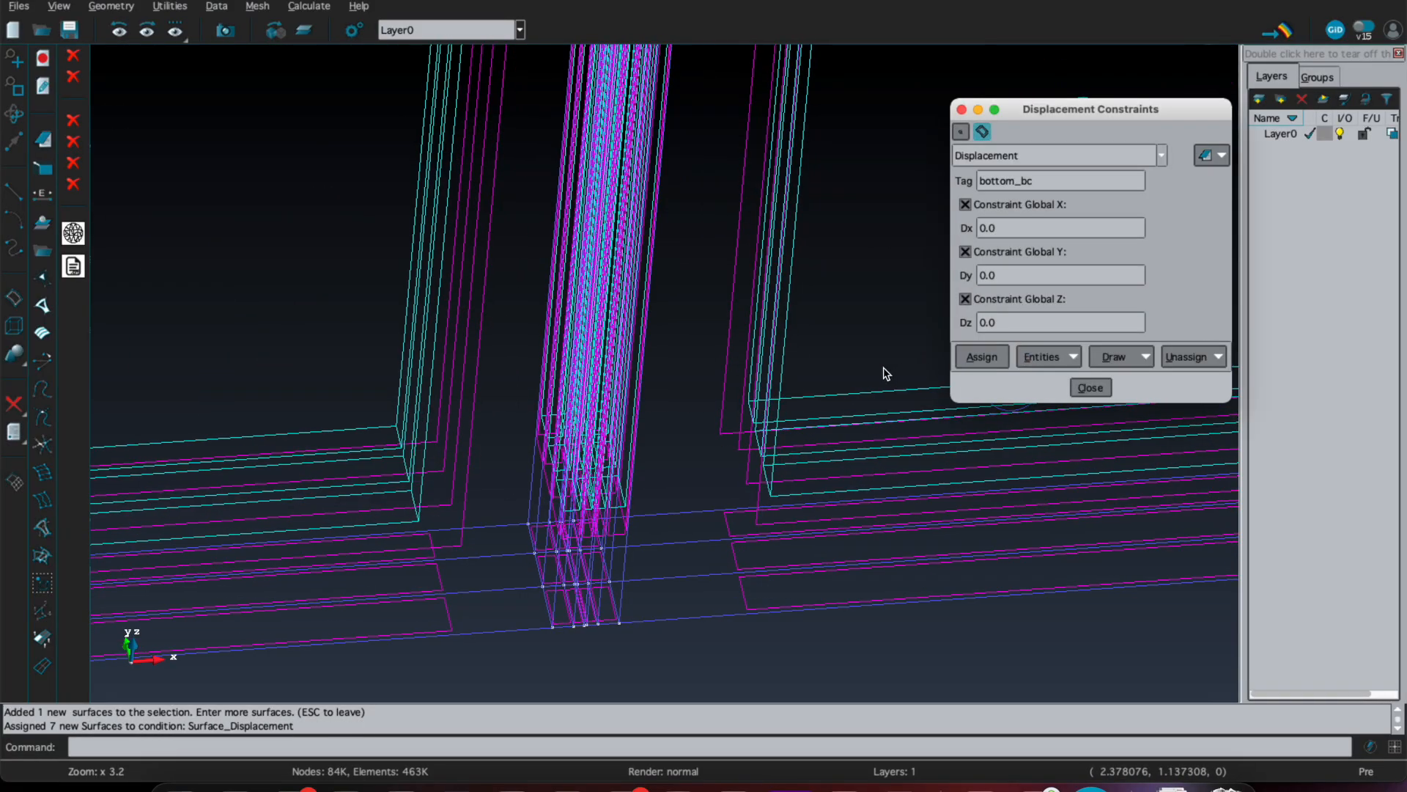
Step: Draw all displacement constraints, inspect the model's underside from several angles, and close the constraint settings
{"action": "scroll", "coordinate": [883, 370], "scroll_direction": "down", "scroll_amount": 4}
{"action": "left_click", "coordinate": [1117, 362]}
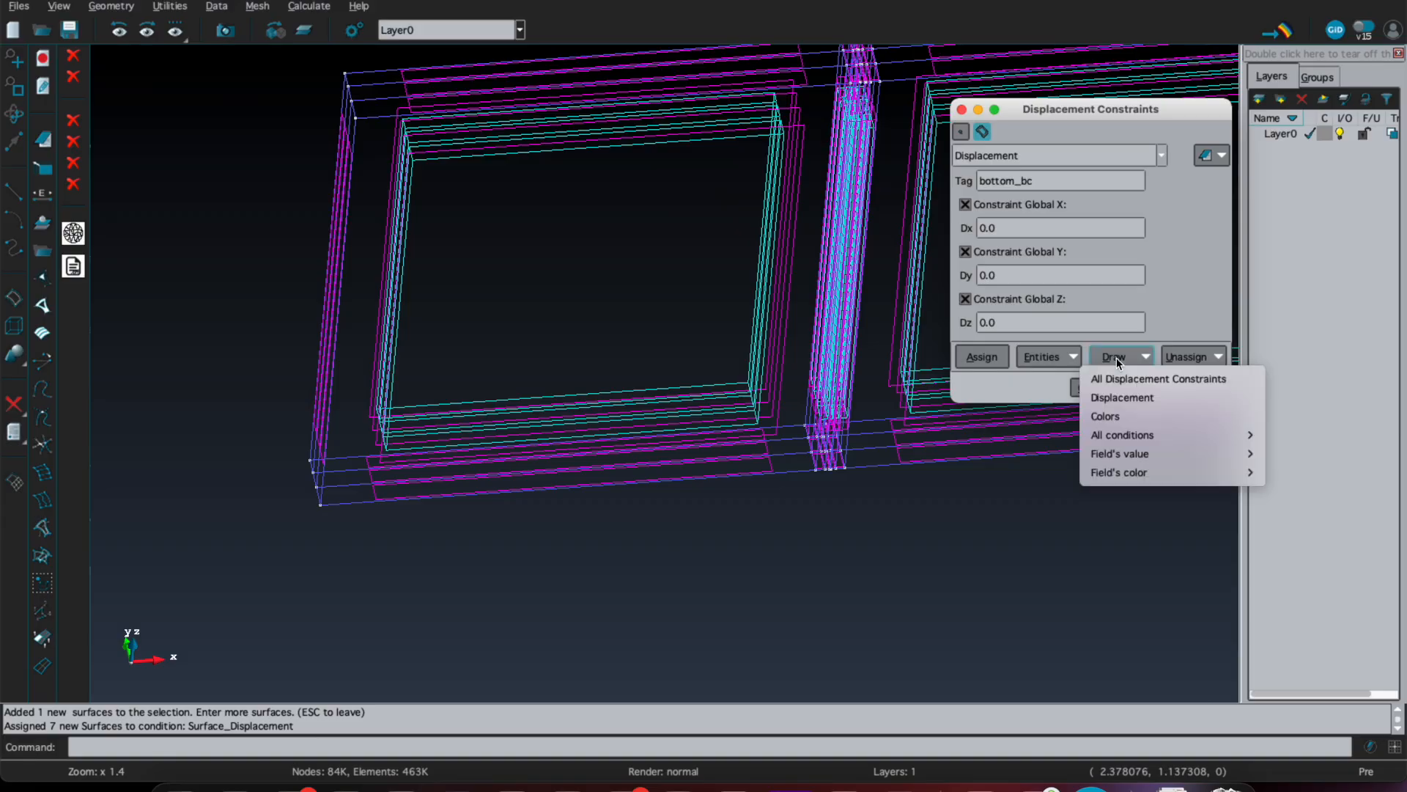
{"action": "left_click", "coordinate": [1134, 379]}
{"action": "mouse_move", "coordinate": [795, 399]}
{"action": "left_mouse_down"}
{"action": "mouse_move", "coordinate": [779, 364]}
{"action": "mouse_move", "coordinate": [789, 408]}
{"action": "mouse_move", "coordinate": [775, 447]}
{"action": "mouse_move", "coordinate": [760, 279]}
{"action": "mouse_move", "coordinate": [773, 283]}
{"action": "left_mouse_up"}
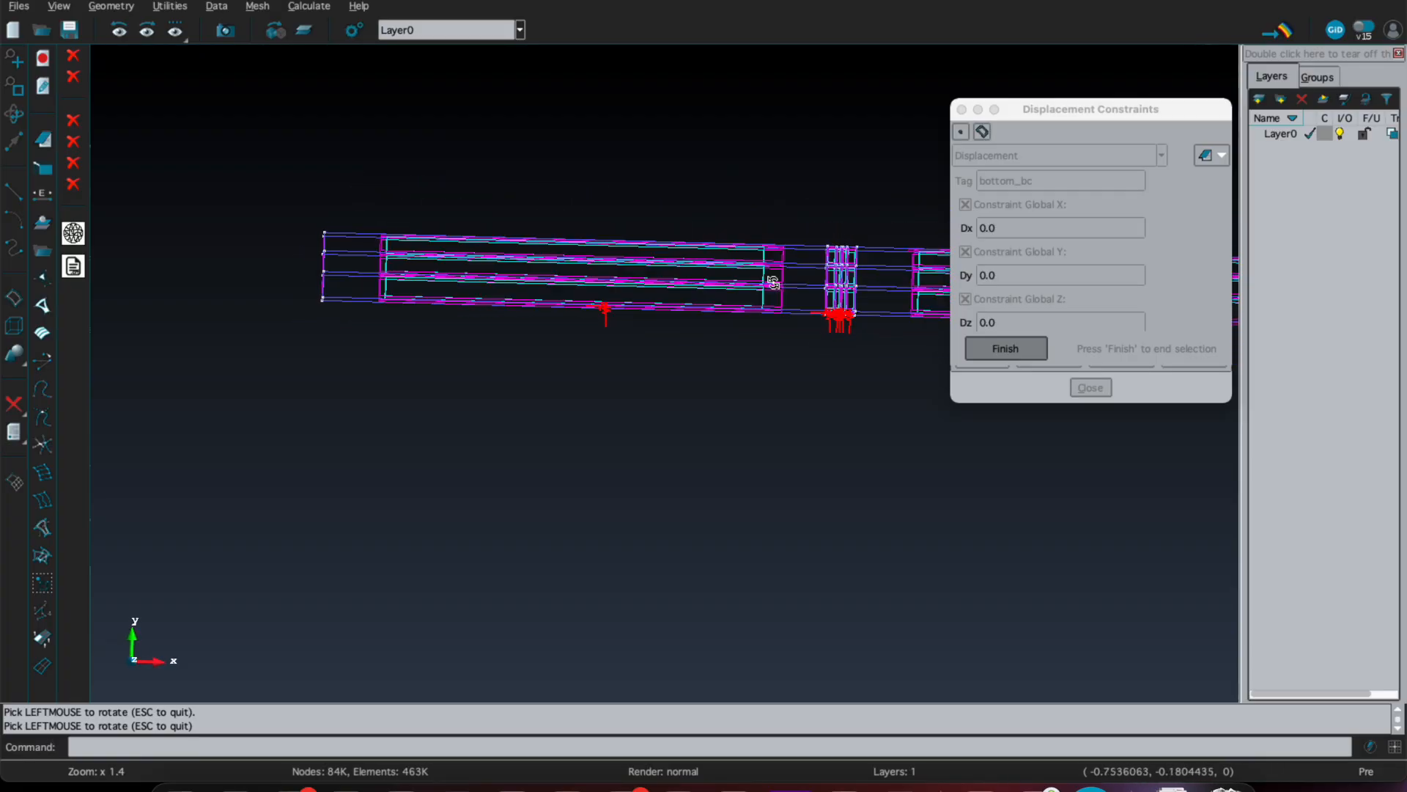
{"action": "right_click_drag", "start_coordinate": [839, 193], "coordinate": [605, 159], "text": "shift"}
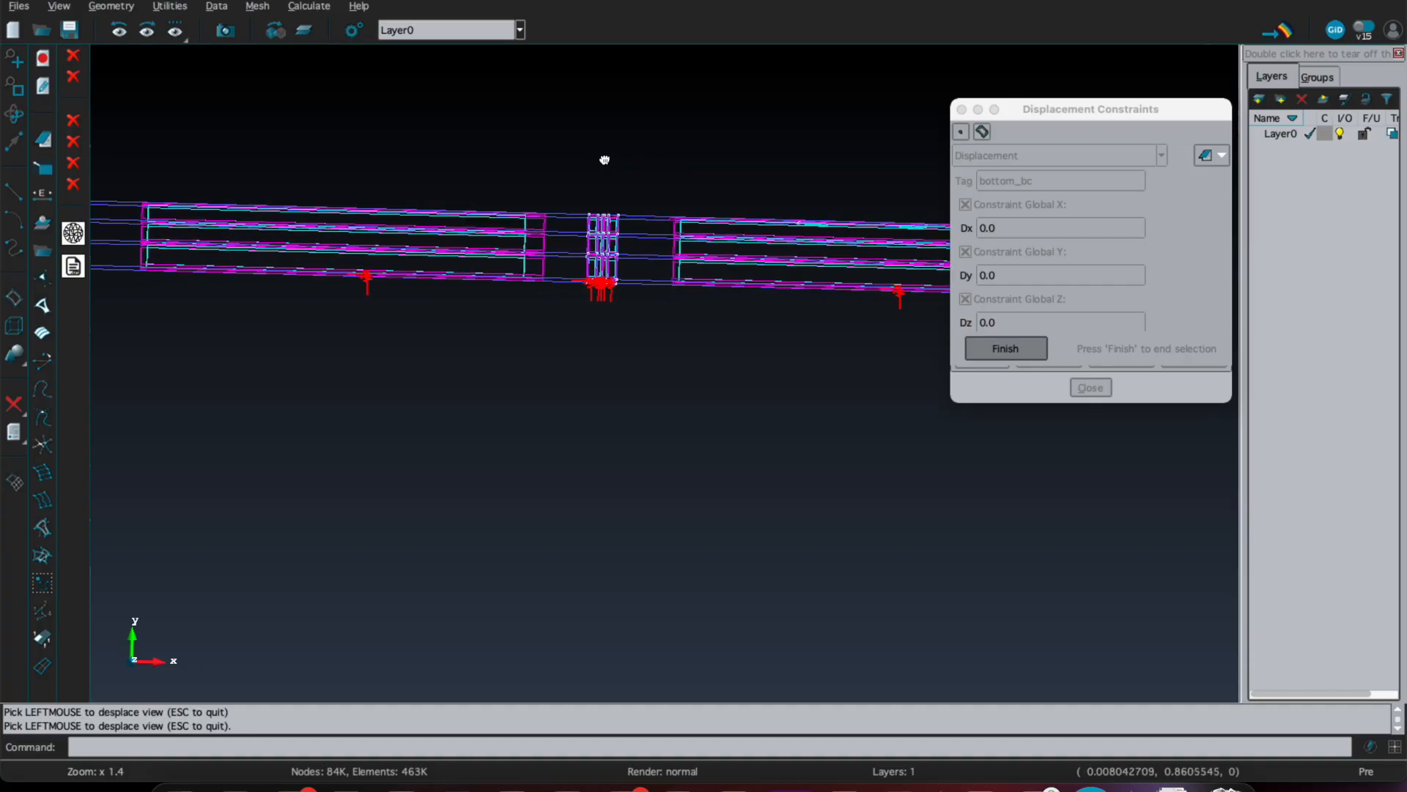
{"action": "left_click_drag", "start_coordinate": [606, 301], "coordinate": [640, 373]}
{"action": "mouse_move", "coordinate": [555, 150]}
{"action": "left_mouse_down", "text": "shift"}
{"action": "mouse_move", "coordinate": [587, 143]}
{"action": "mouse_move", "coordinate": [548, 159]}
{"action": "left_mouse_up", "text": "shift"}
{"action": "left_click", "coordinate": [998, 350]}
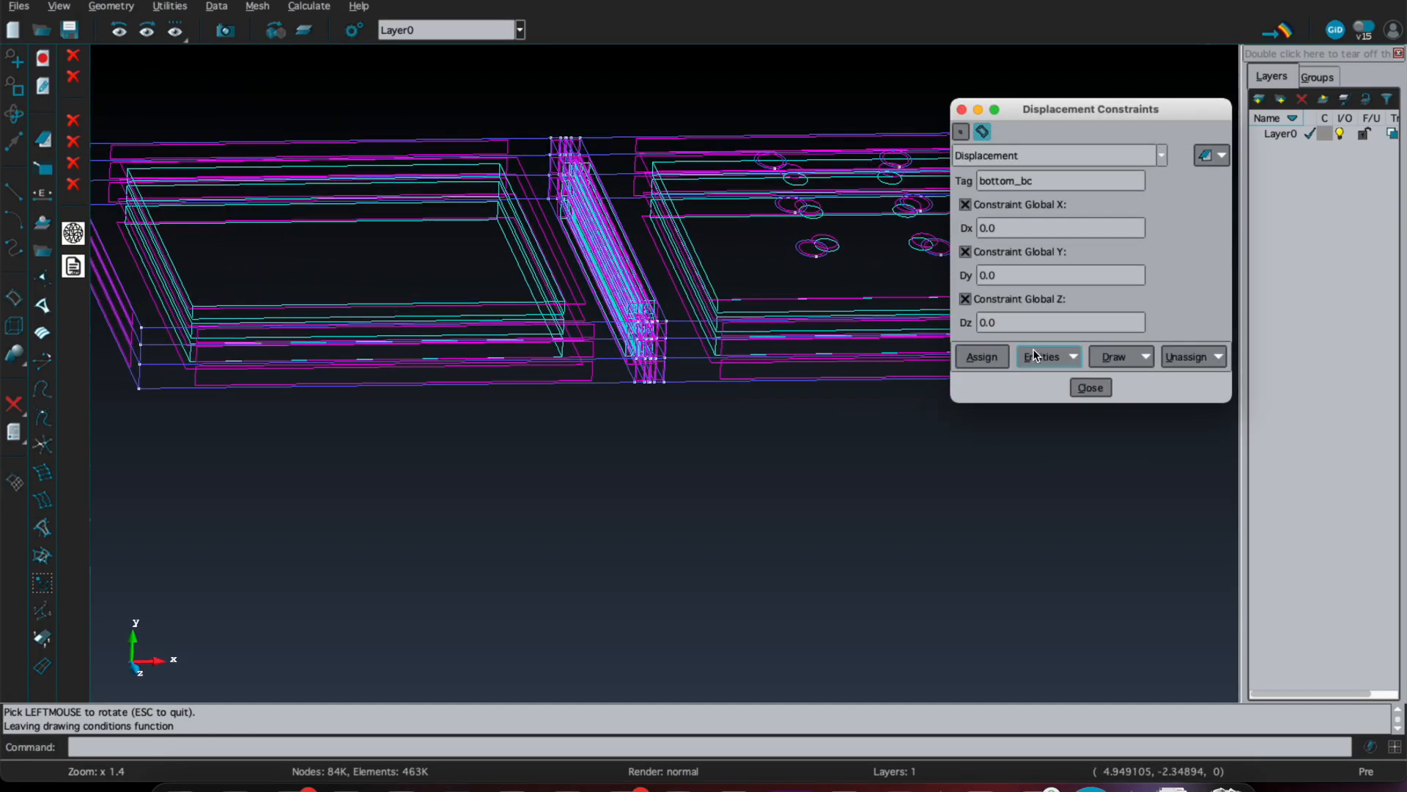
{"action": "left_click", "coordinate": [1091, 387]}
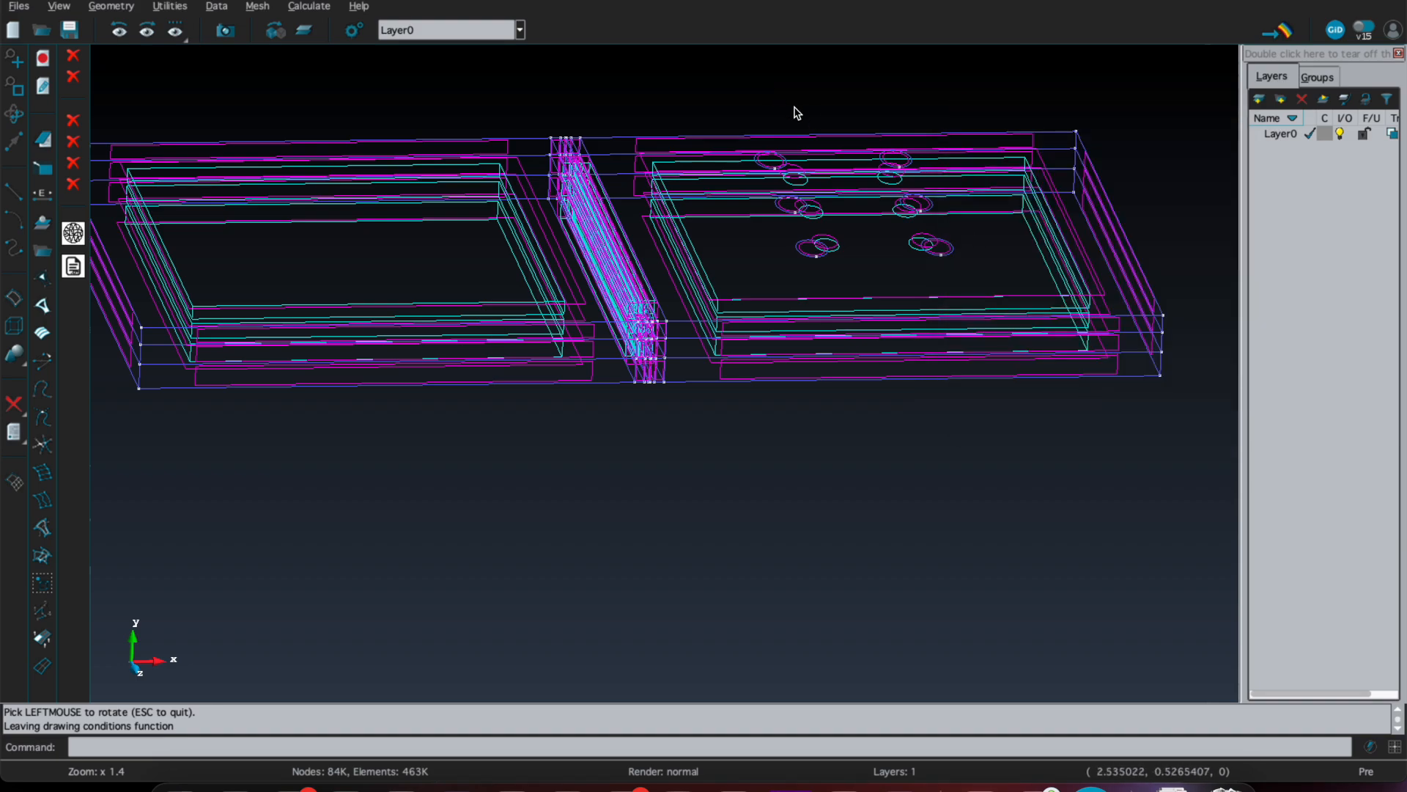
Step: Set up a surface traction tagged apply_trac with a global Y force of -1e6
{"action": "left_click", "coordinate": [74, 126]}
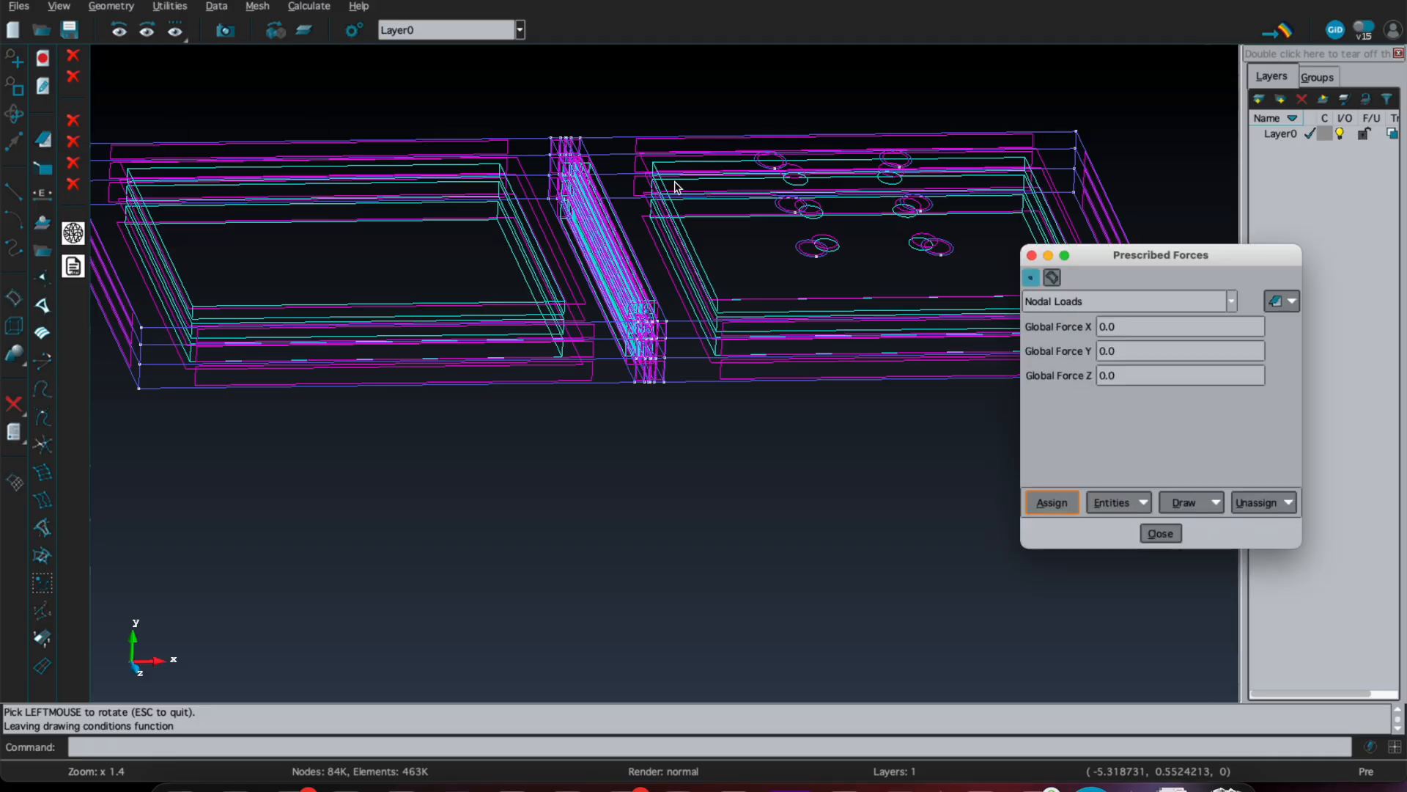
{"action": "left_click", "coordinate": [1052, 278]}
{"action": "left_click", "coordinate": [1126, 327]}
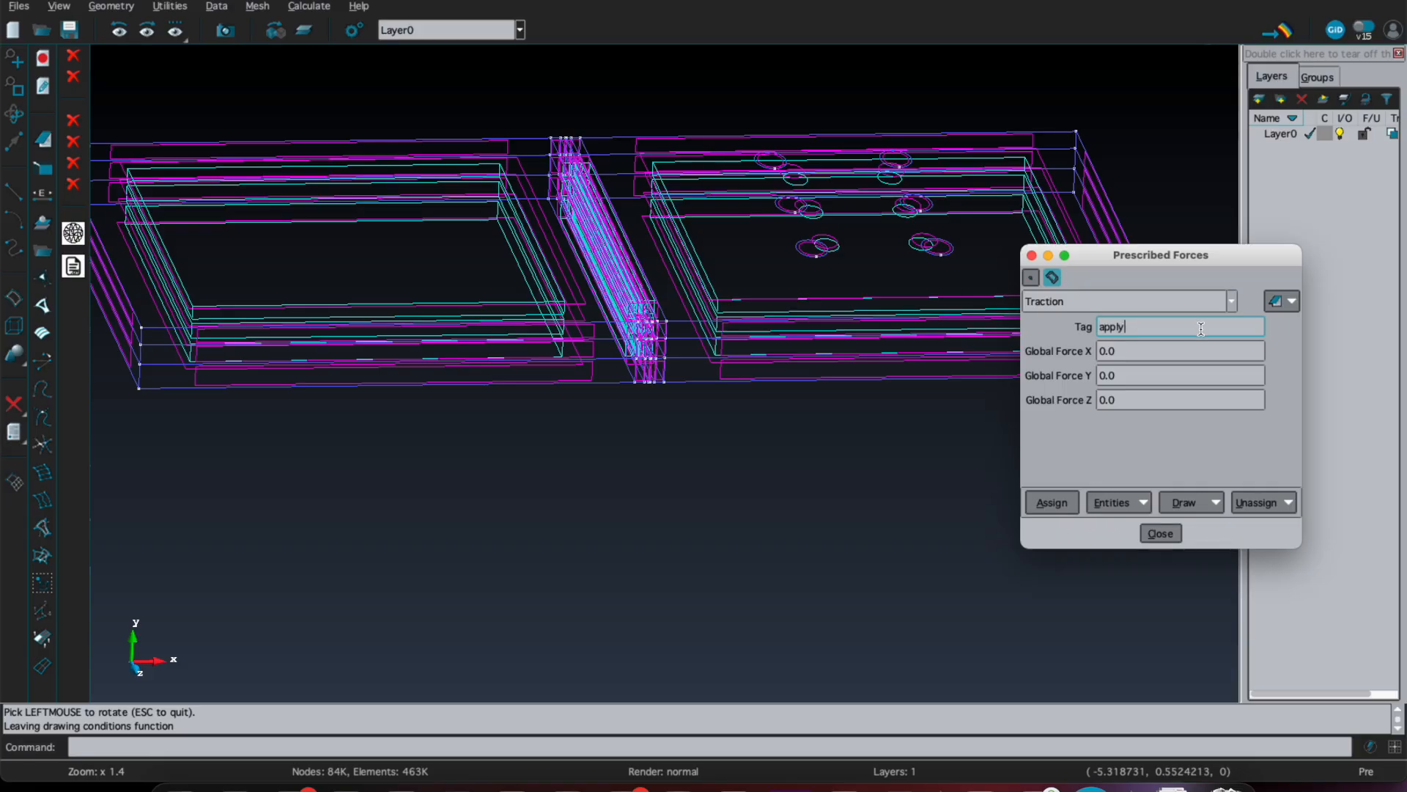
{"action": "left_click", "coordinate": [1157, 376]}
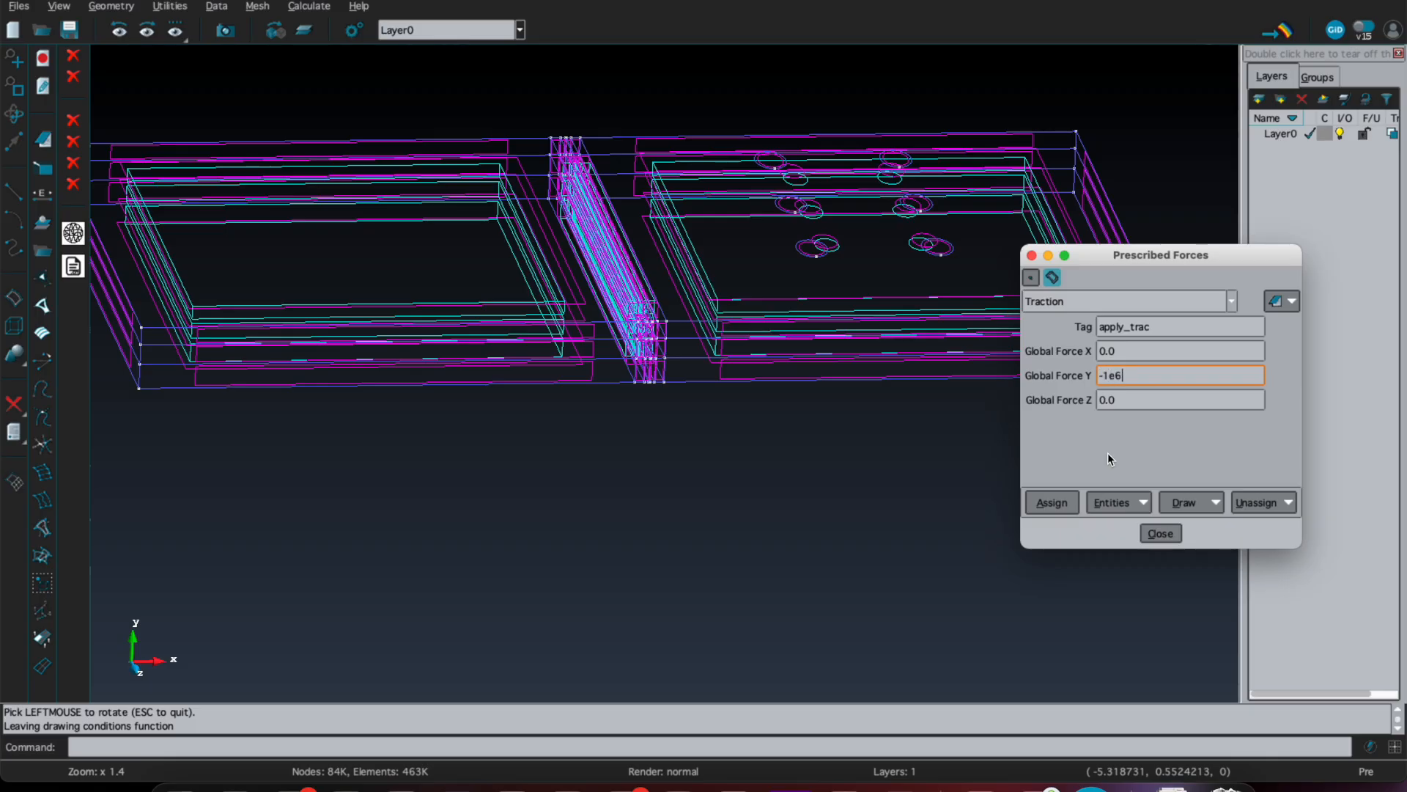
Step: Assign the apply_trac surface traction to the six elliptical wheel footprint surfaces on the slab
{"action": "left_click", "coordinate": [1054, 503]}
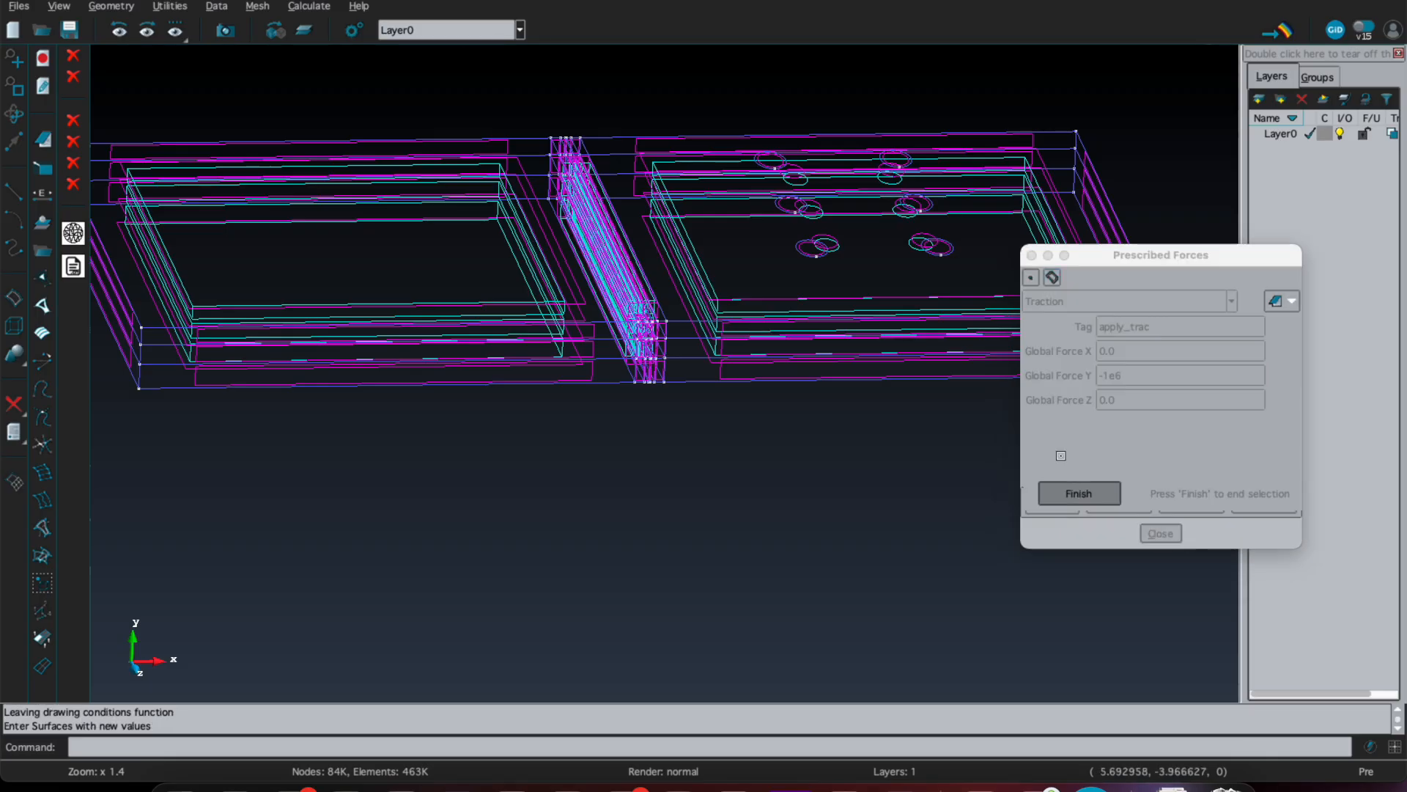
{"action": "scroll", "coordinate": [791, 138], "scroll_direction": "up", "scroll_amount": 1}
{"action": "scroll", "coordinate": [801, 138], "scroll_direction": "up", "scroll_amount": 1}
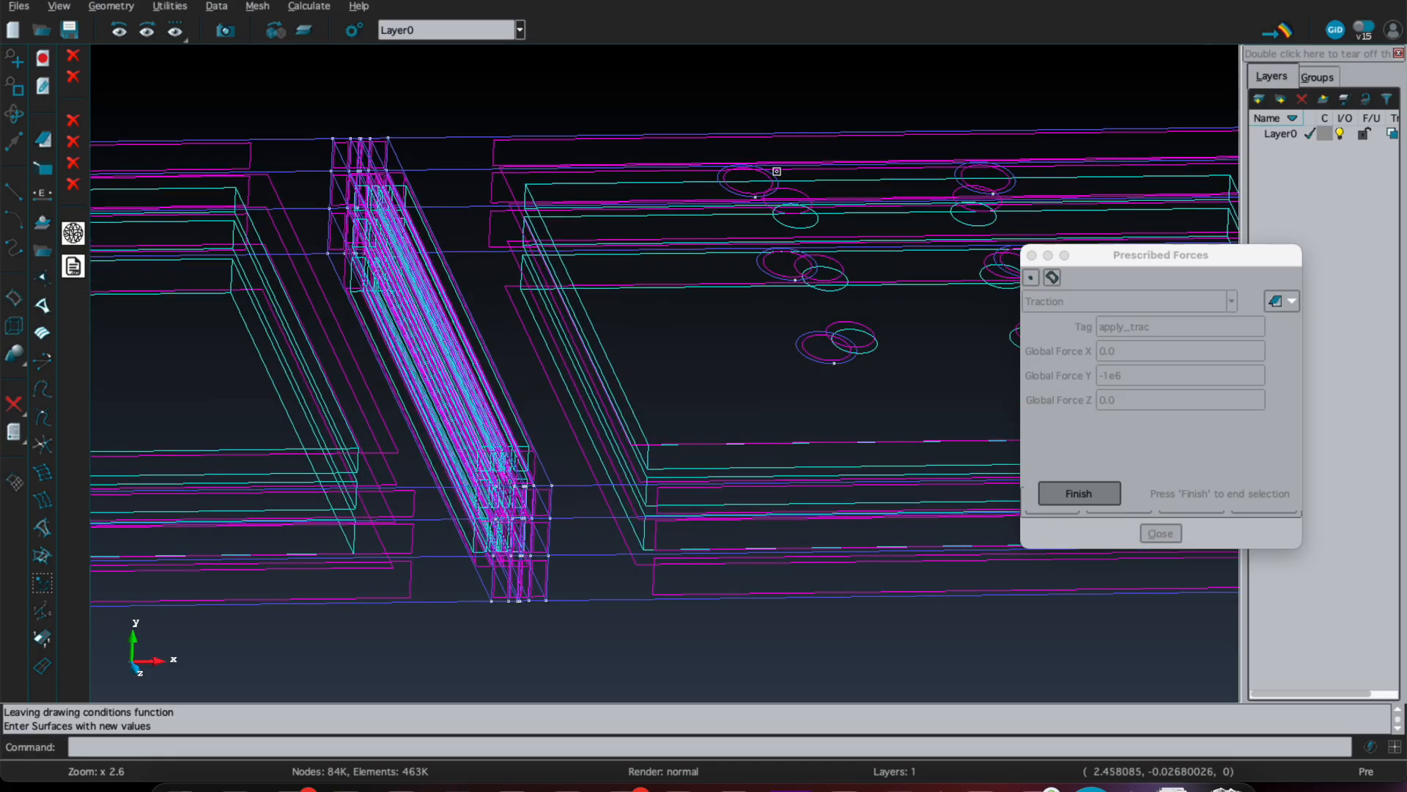
{"action": "left_click", "coordinate": [767, 178]}
{"action": "left_click", "coordinate": [961, 177]}
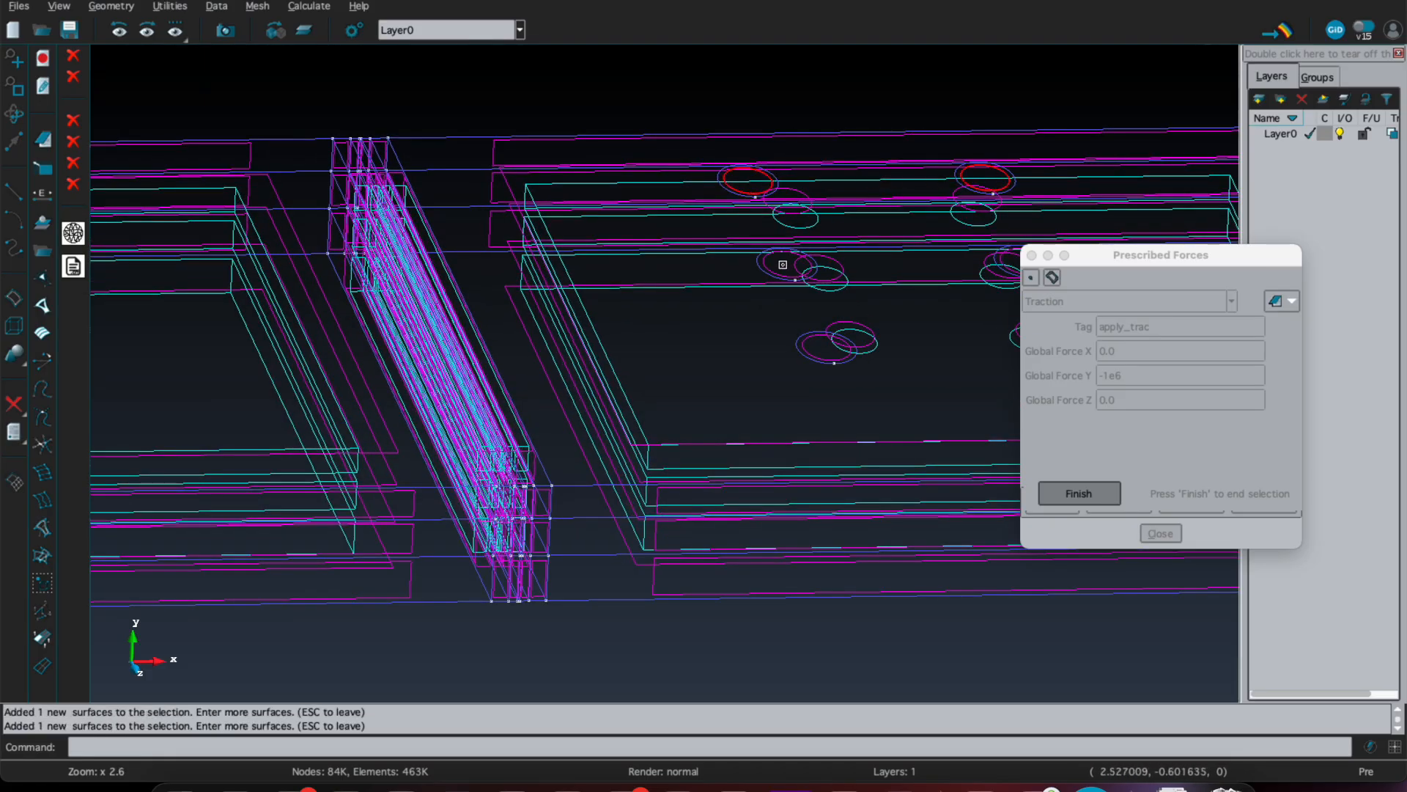
{"action": "scroll", "coordinate": [771, 270], "scroll_direction": "down", "scroll_amount": 1}
{"action": "scroll", "coordinate": [947, 267], "scroll_direction": "up", "scroll_amount": 1}
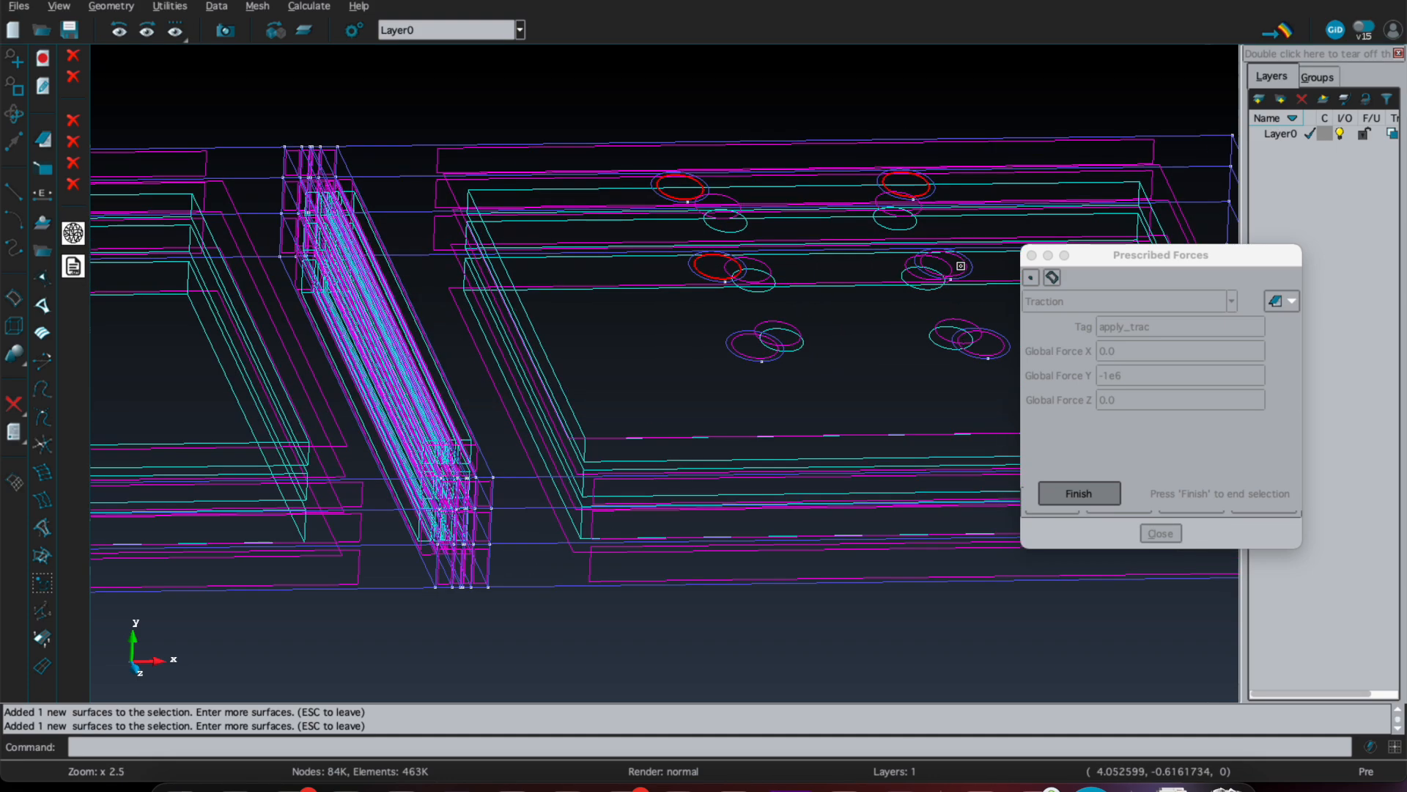
{"action": "left_click", "coordinate": [965, 267]}
{"action": "left_click", "coordinate": [755, 353]}
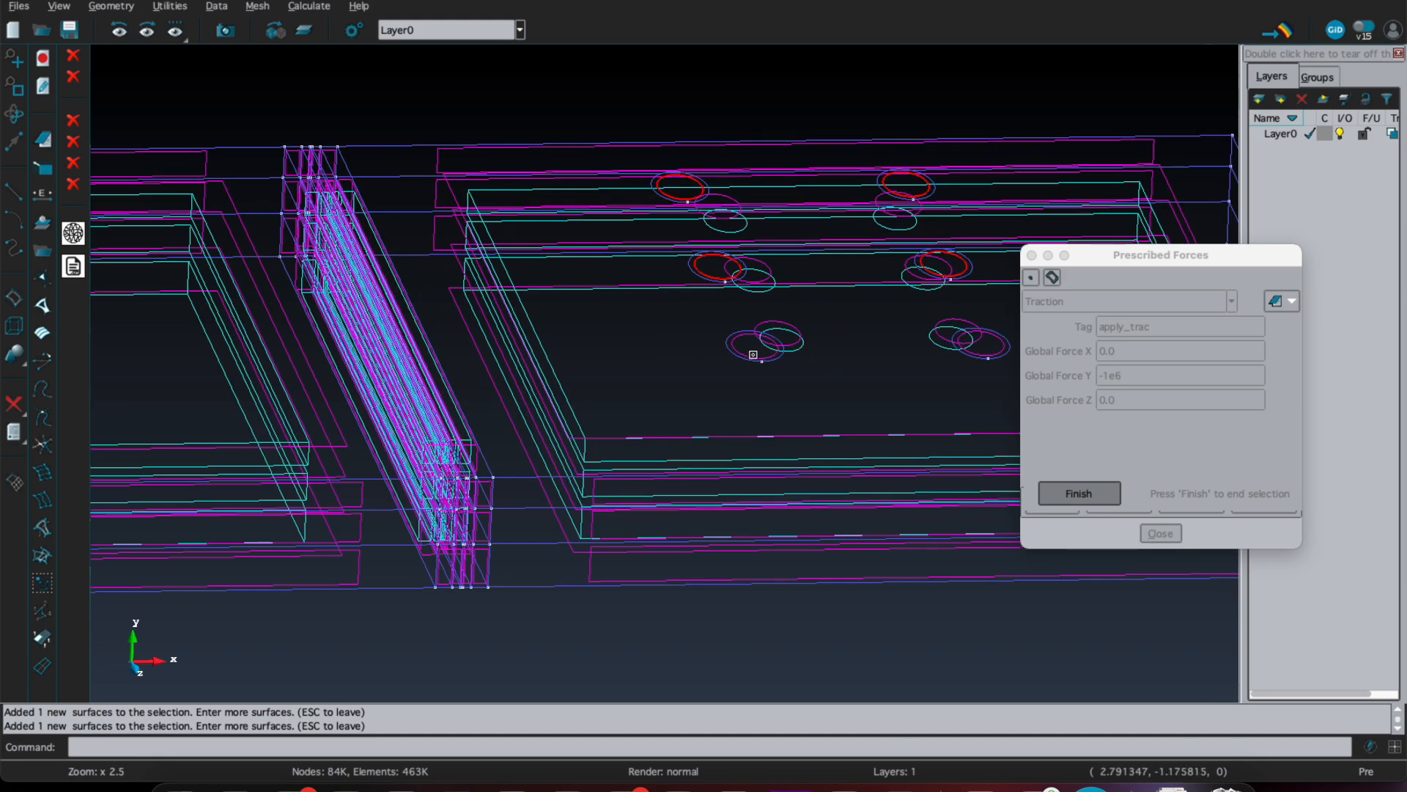
{"action": "left_click", "coordinate": [1092, 500]}
Step: Draw all prescribed forces to check the arrows on the wheel footprints, and close the force settings
{"action": "scroll", "coordinate": [827, 394], "scroll_direction": "down", "scroll_amount": 1}
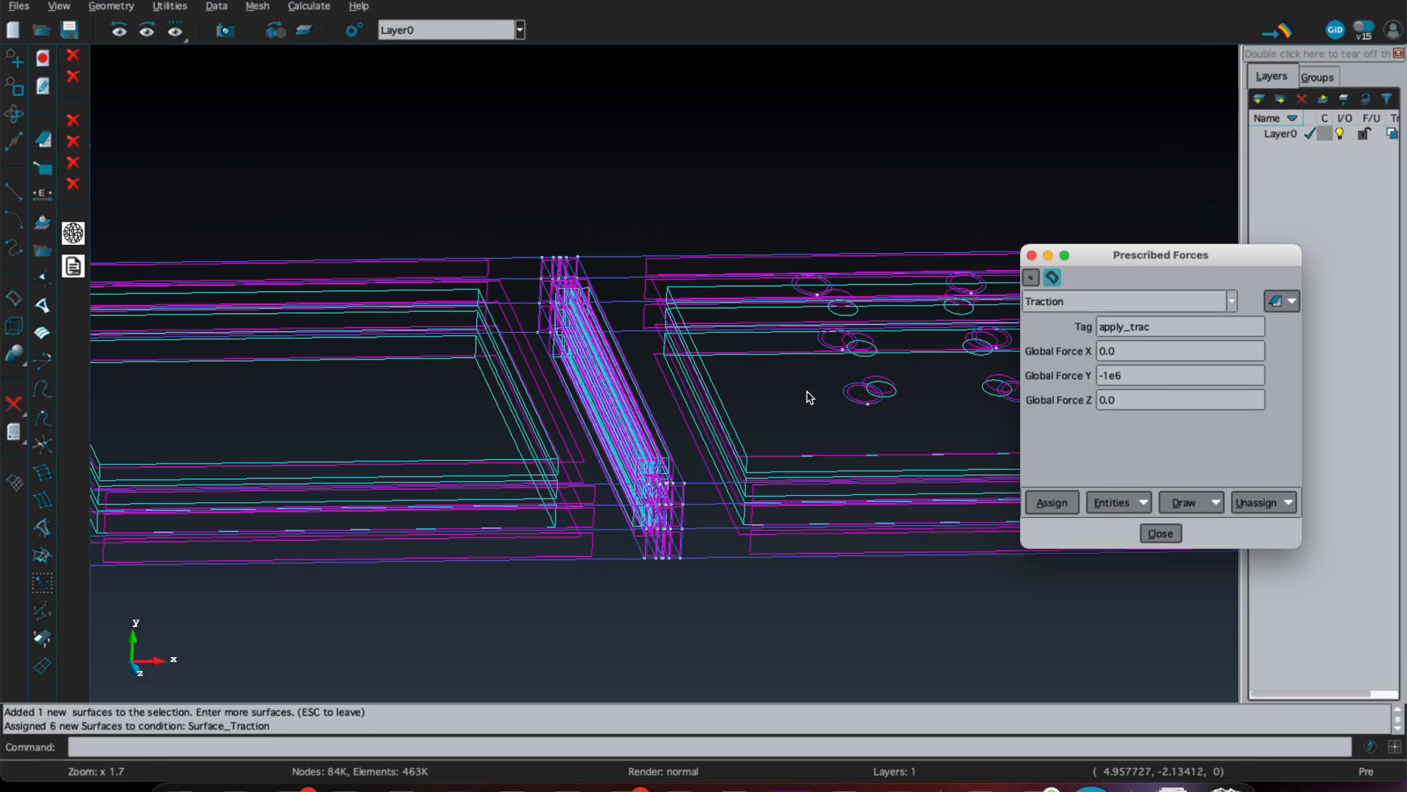
{"action": "middle_click_drag", "start_coordinate": [822, 302], "coordinate": [548, 255]}
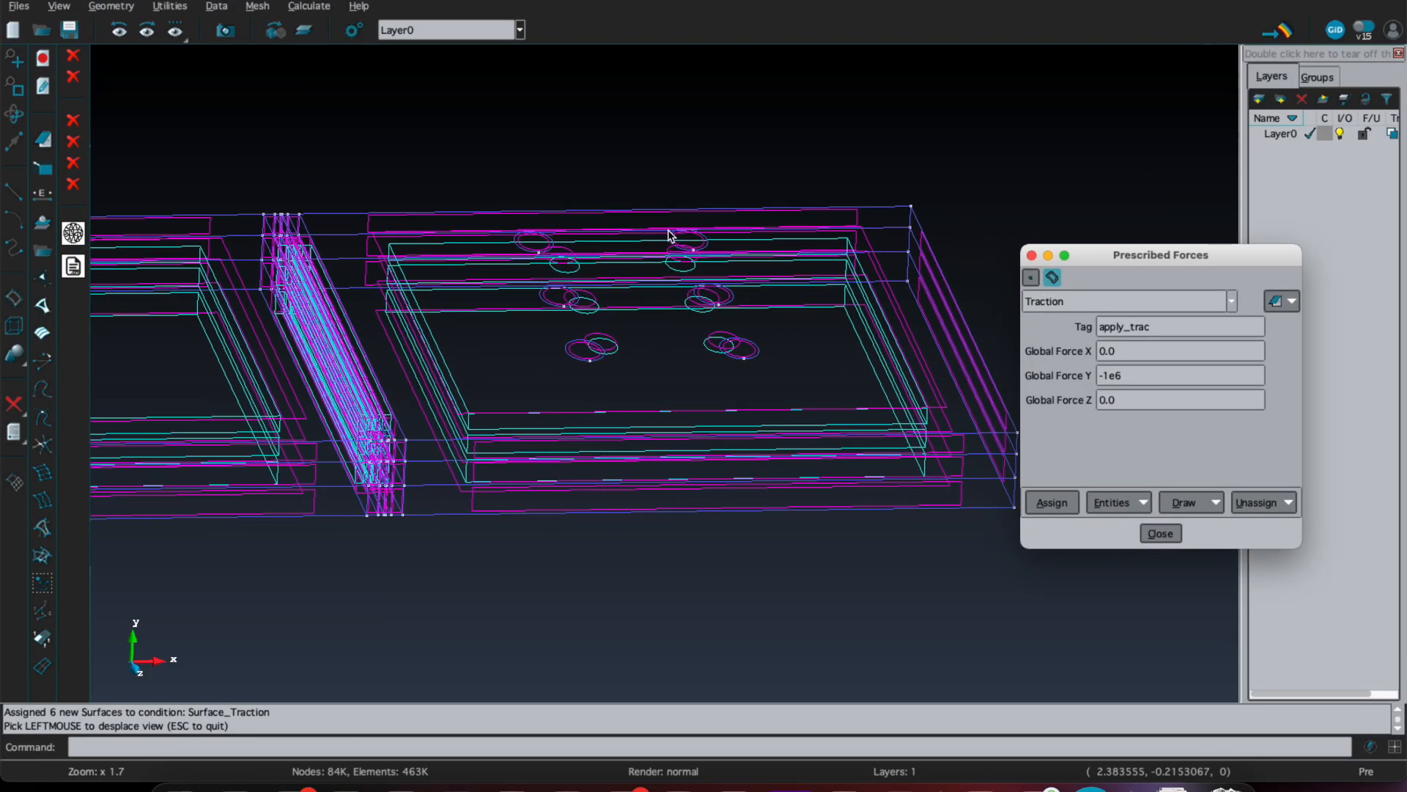
{"action": "scroll", "coordinate": [687, 227], "scroll_direction": "up", "scroll_amount": 1}
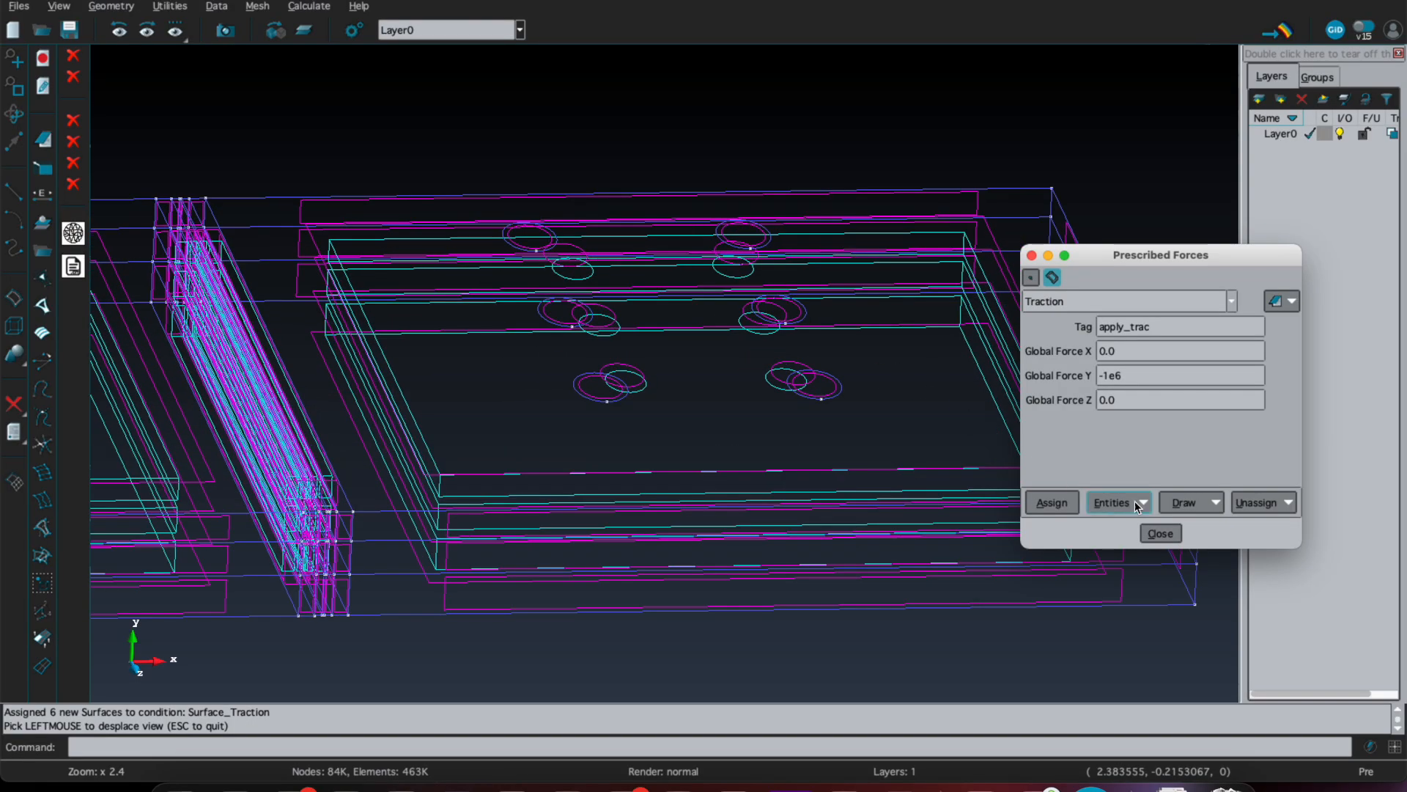
{"action": "left_click", "coordinate": [1189, 505]}
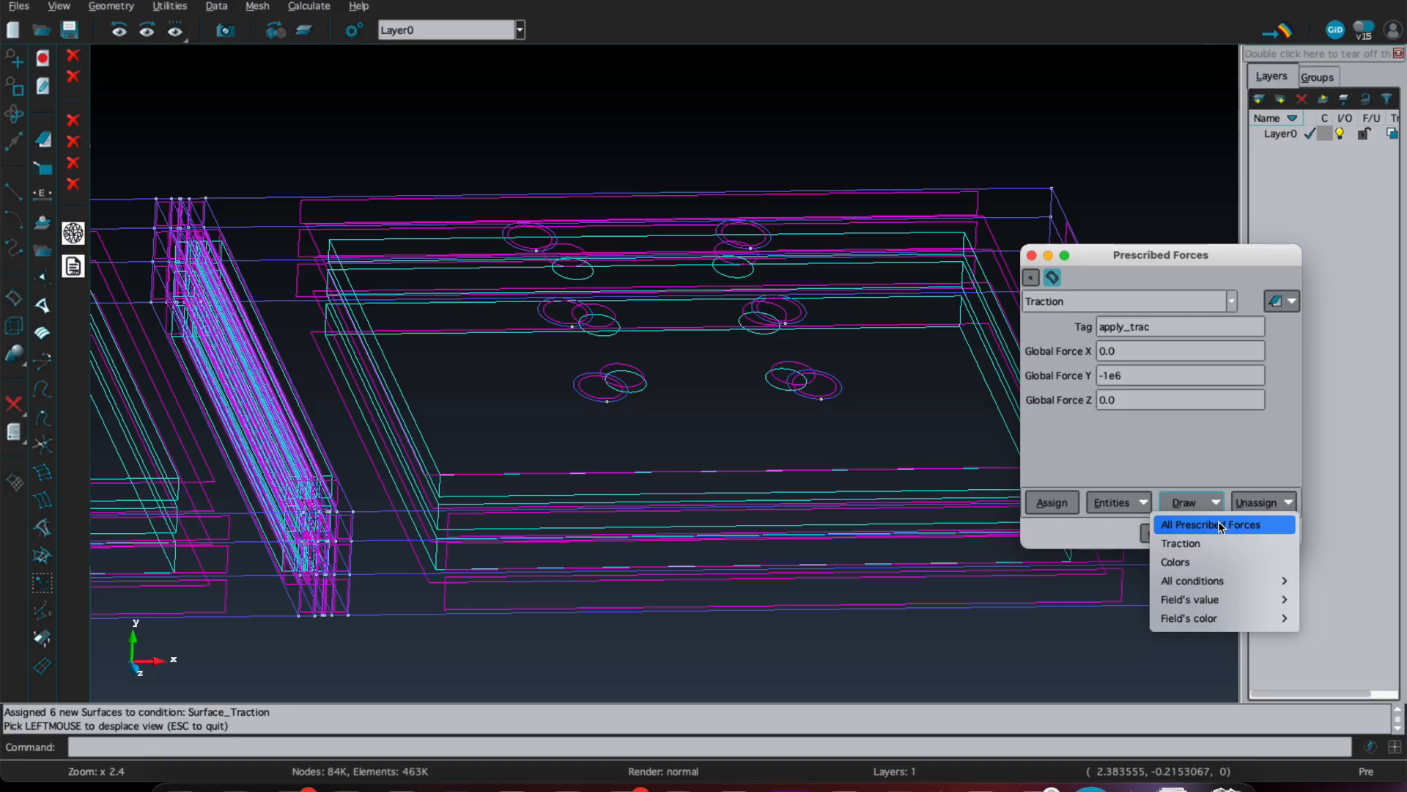
{"action": "left_click", "coordinate": [1220, 524]}
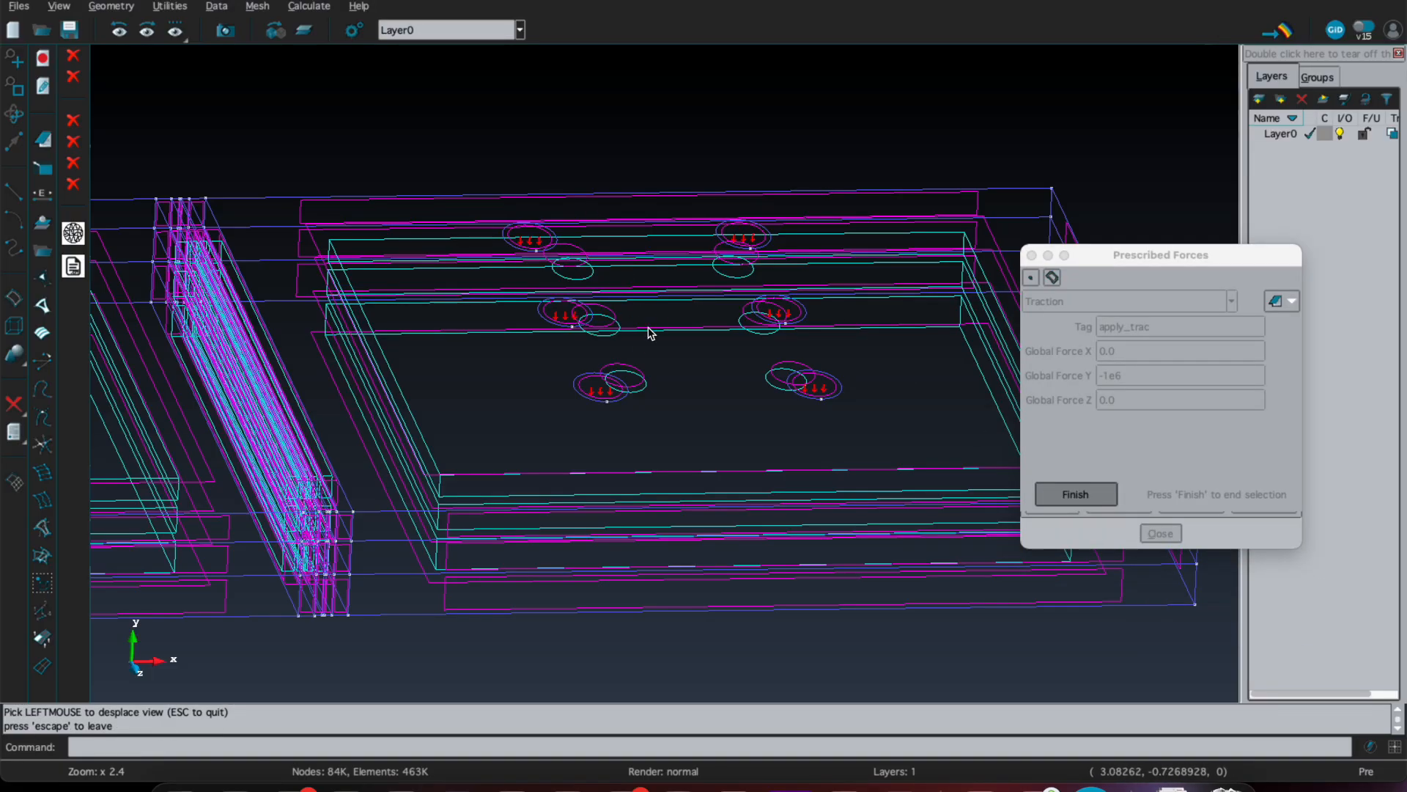
{"action": "left_click", "coordinate": [1075, 494]}
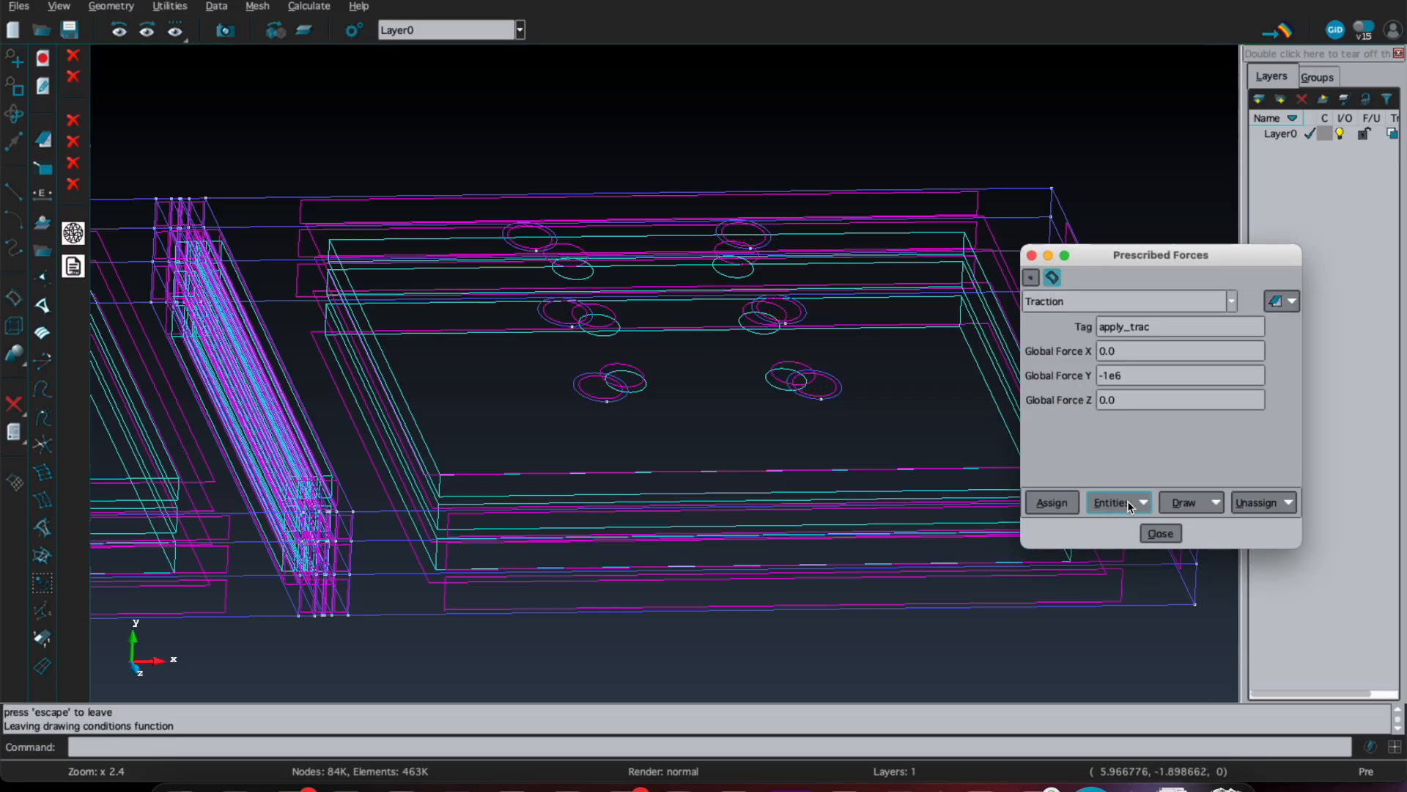
{"action": "left_click", "coordinate": [1160, 532]}
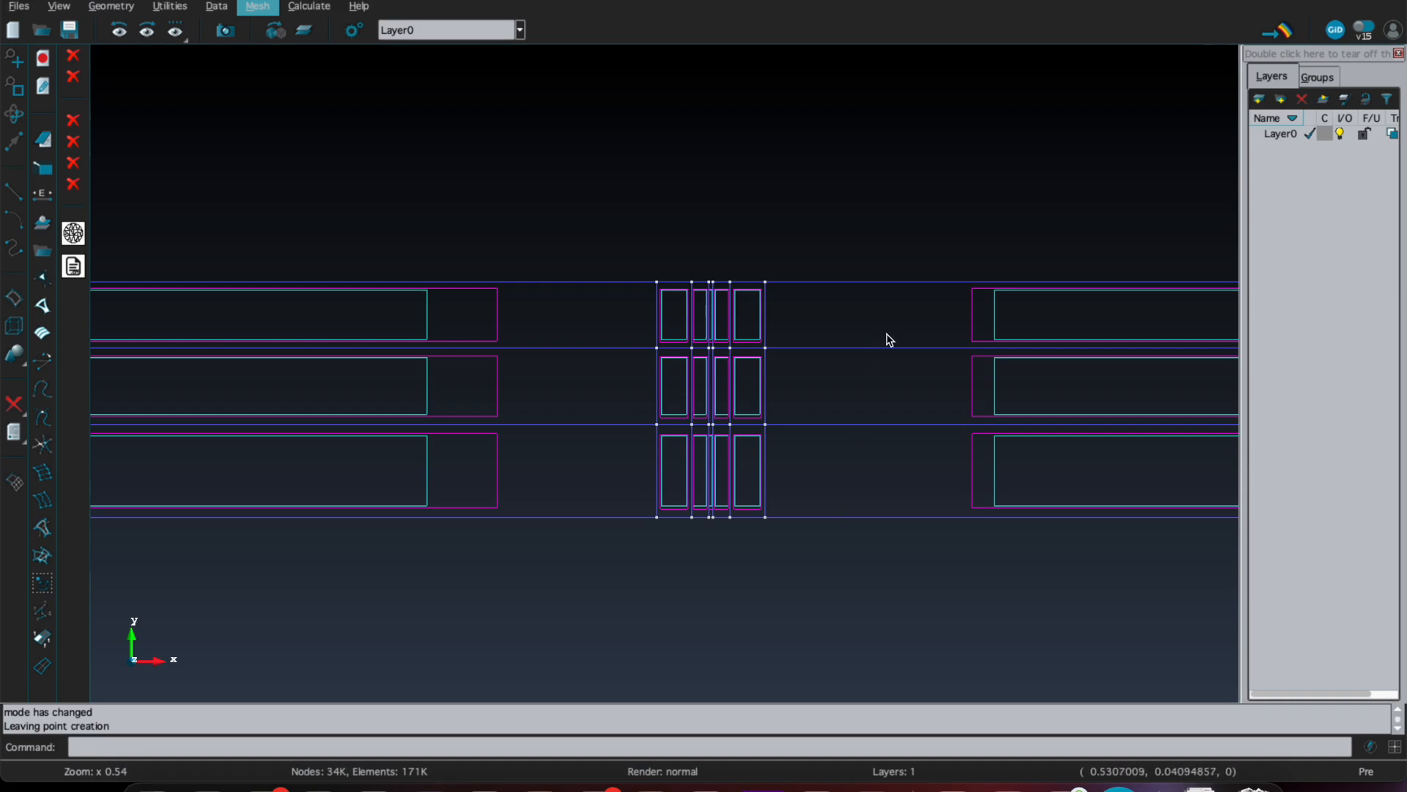
Step: Assign the Tetrahedra element type to all volumes of the pavement model
{"action": "scroll", "coordinate": [889, 359], "scroll_direction": "up", "scroll_amount": 2}
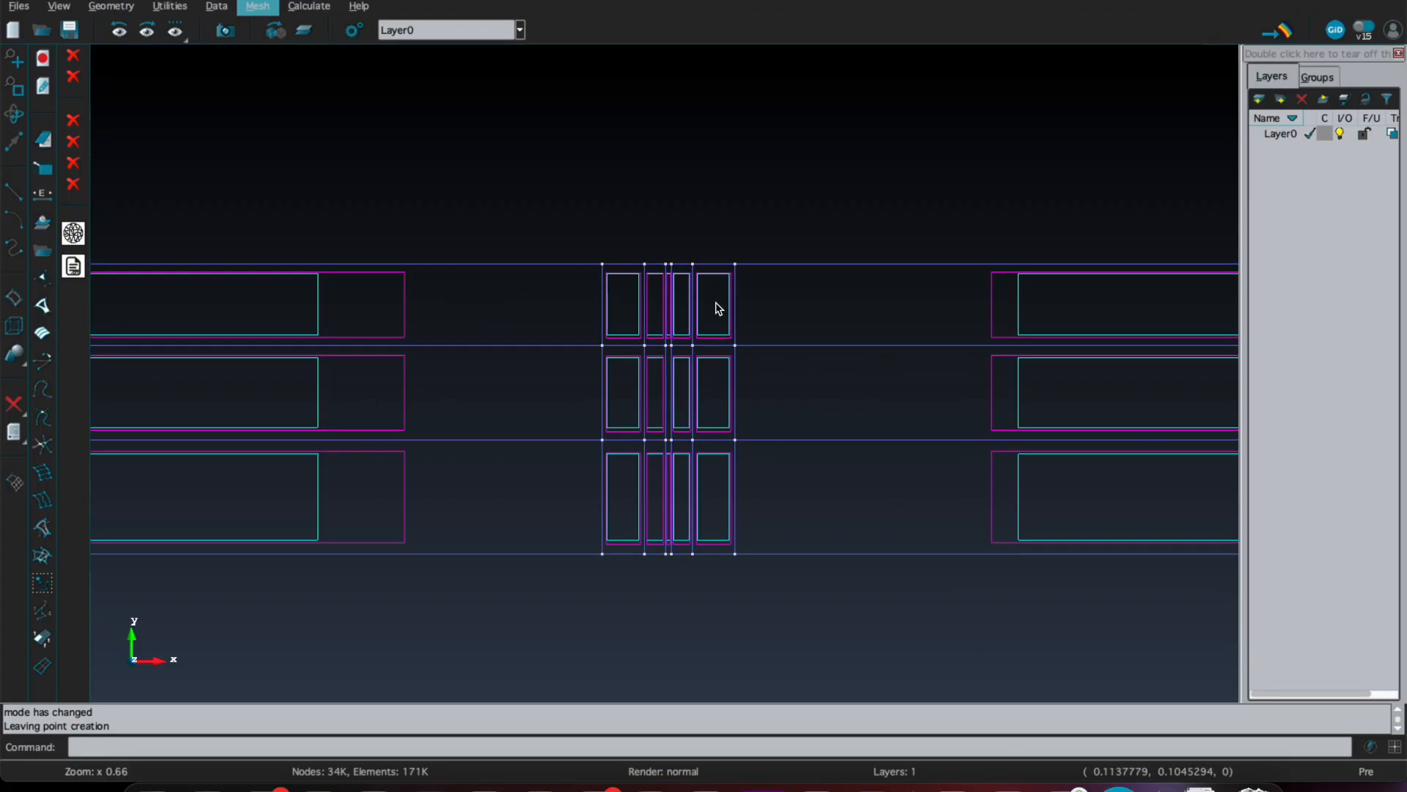
{"action": "scroll", "coordinate": [673, 297], "scroll_direction": "up", "scroll_amount": 3}
{"action": "scroll", "coordinate": [673, 296], "scroll_direction": "up", "scroll_amount": 3}
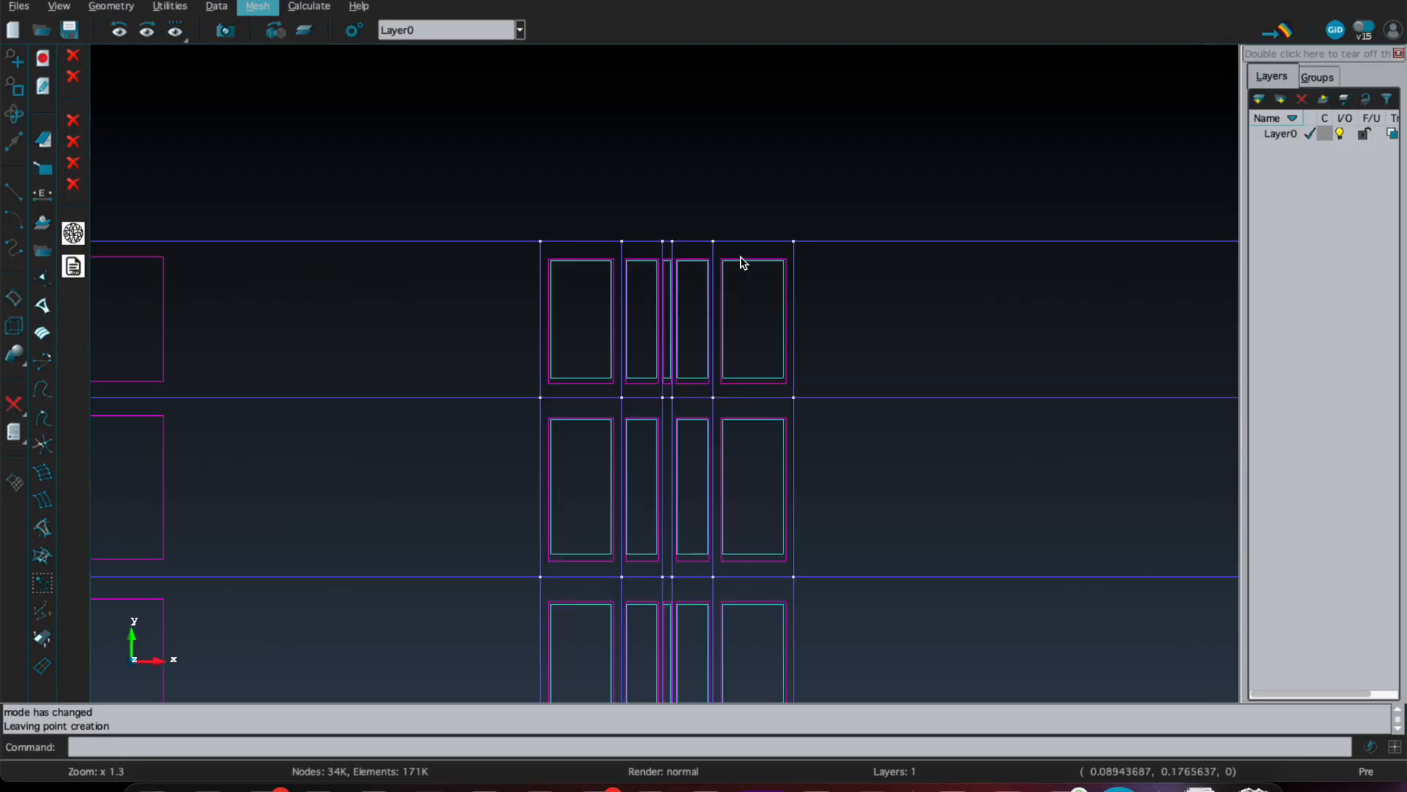
{"action": "scroll", "coordinate": [738, 242], "scroll_direction": "up", "scroll_amount": 5}
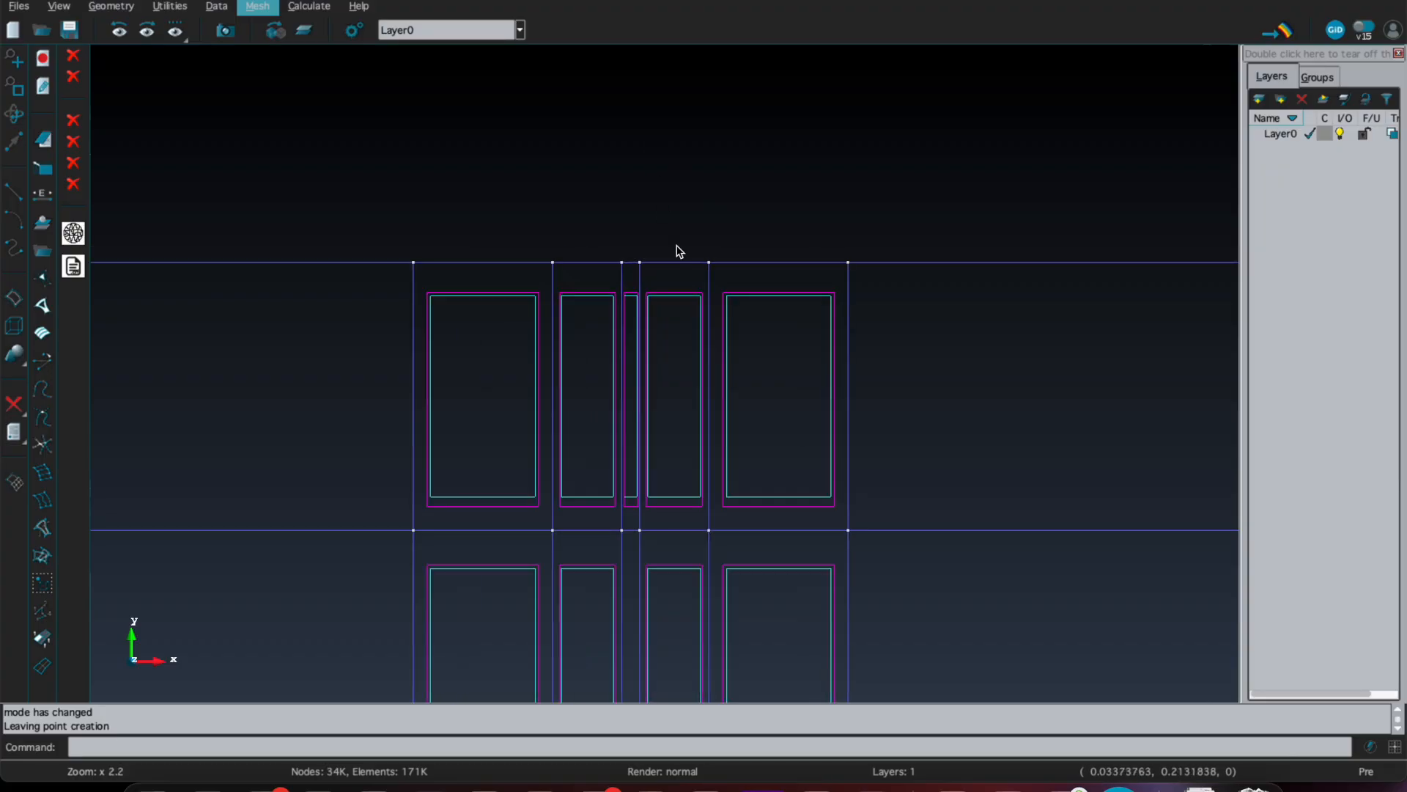
{"action": "left_click", "coordinate": [262, 7]}
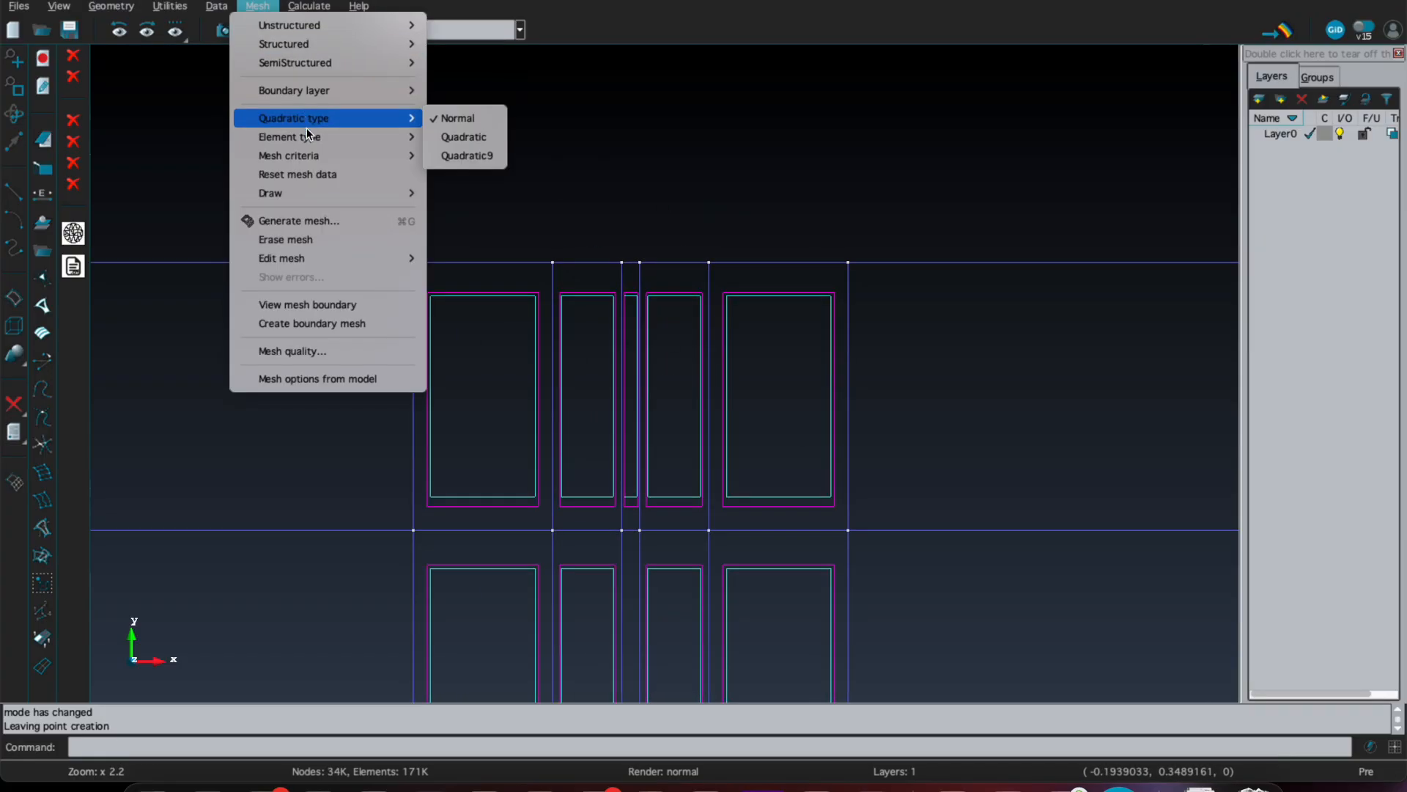
{"action": "mouse_move", "coordinate": [309, 143]}
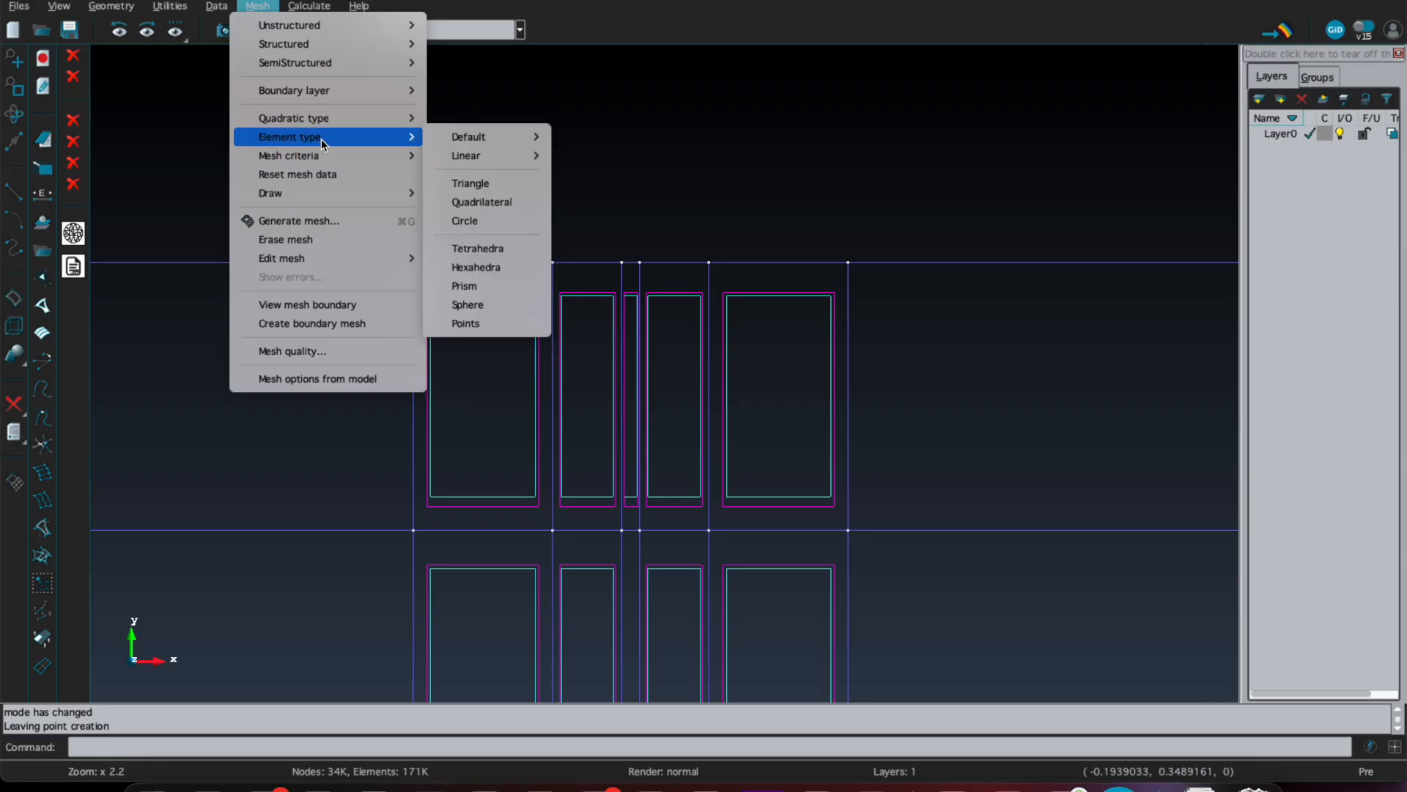
{"action": "left_click", "coordinate": [477, 248]}
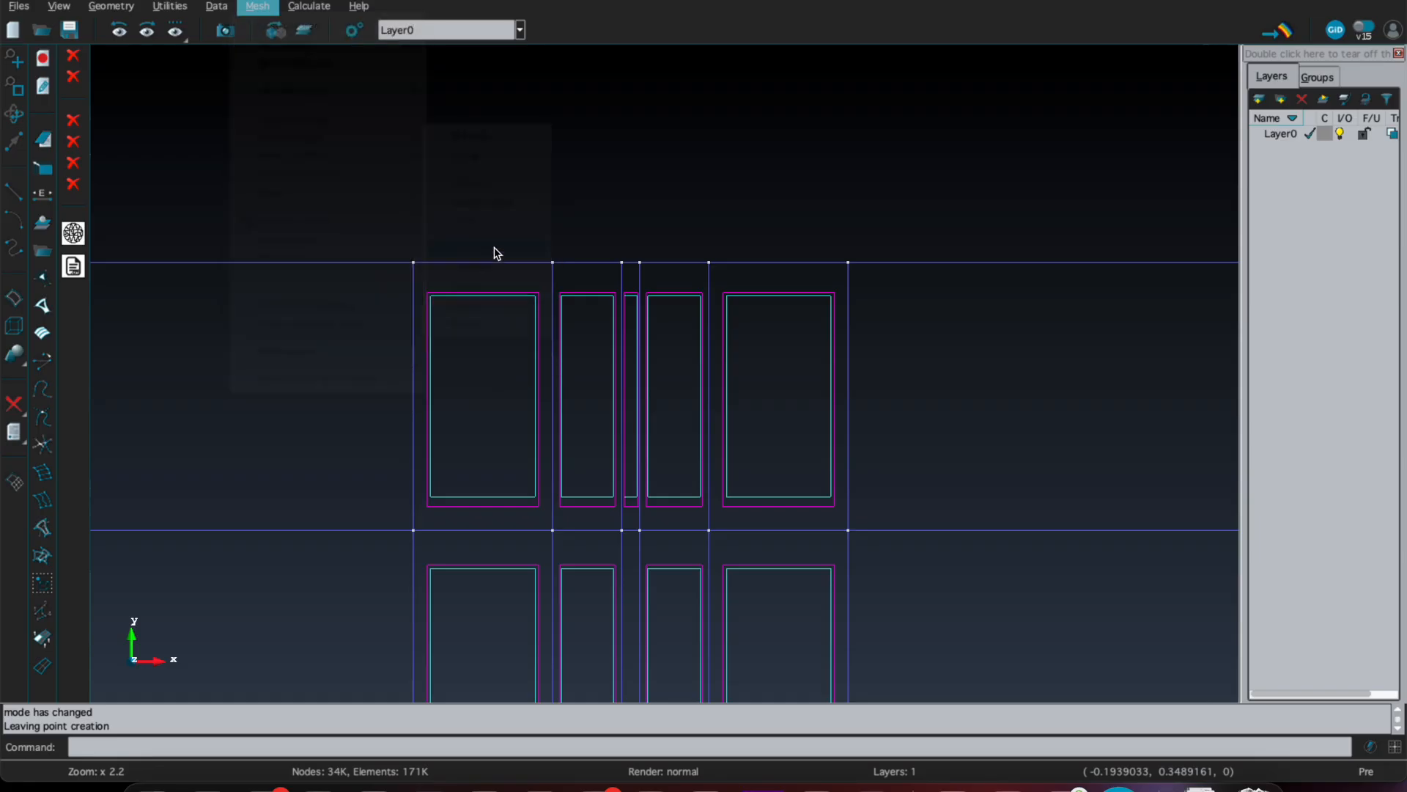
{"action": "scroll", "coordinate": [493, 256], "scroll_direction": "down", "scroll_amount": 8}
{"action": "scroll", "coordinate": [493, 263], "scroll_direction": "down", "scroll_amount": 4}
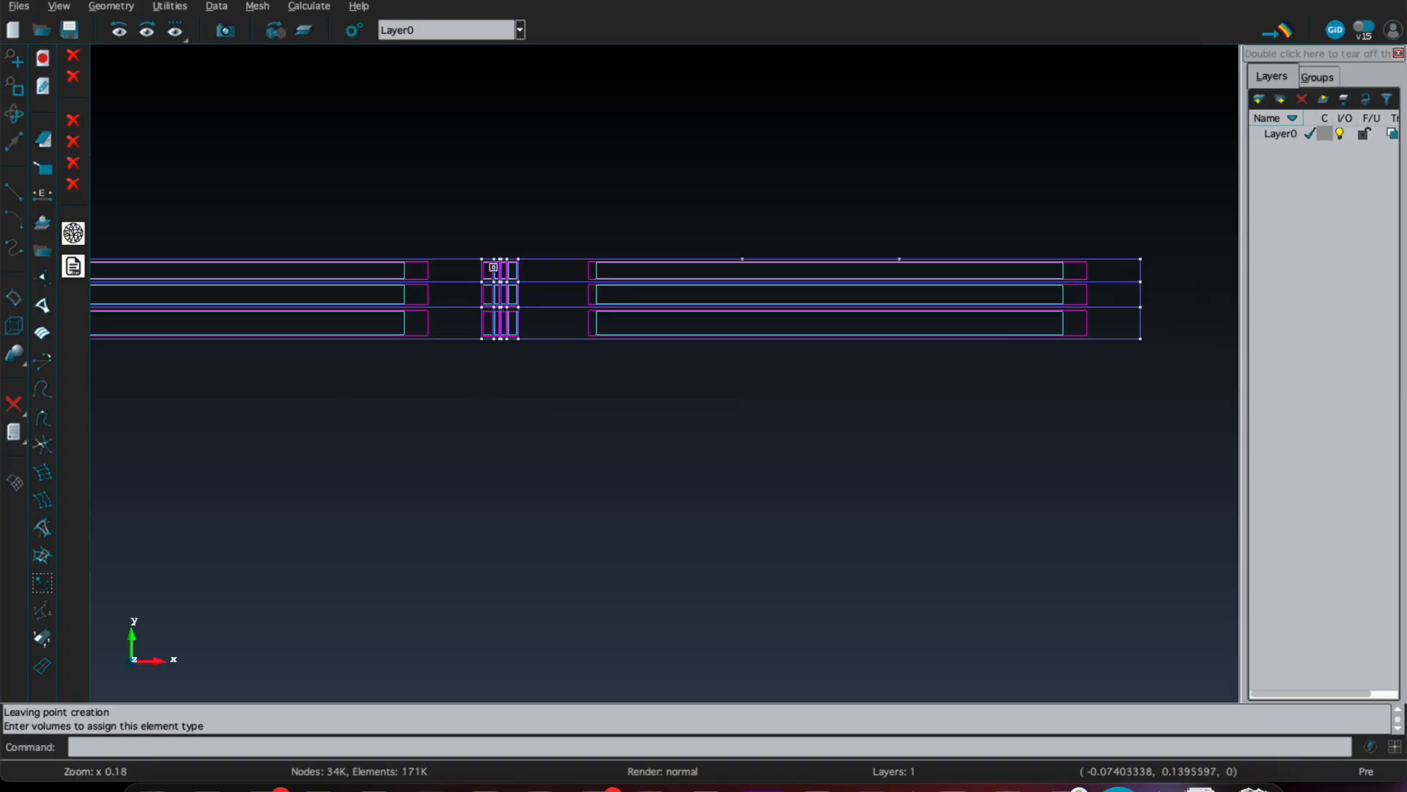
{"action": "left_click_drag", "start_coordinate": [207, 255], "coordinate": [827, 330]}
{"action": "key", "text": "Escape"}
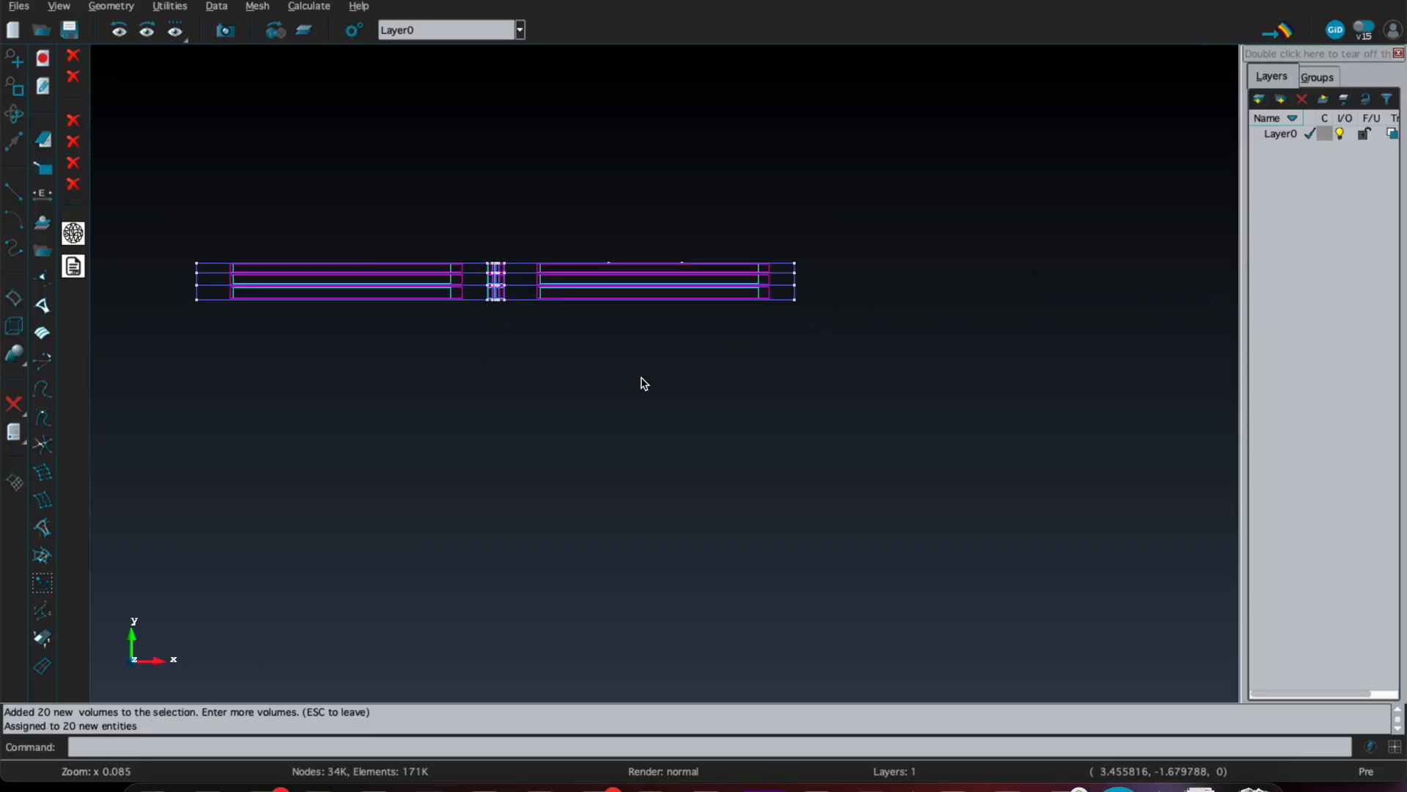
Step: Start a structured volume mesh by number of divisions on the three middle joint volumes of the top layer
{"action": "scroll", "coordinate": [495, 296], "scroll_direction": "up", "scroll_amount": 3}
{"action": "scroll", "coordinate": [489, 260], "scroll_direction": "up", "scroll_amount": 6}
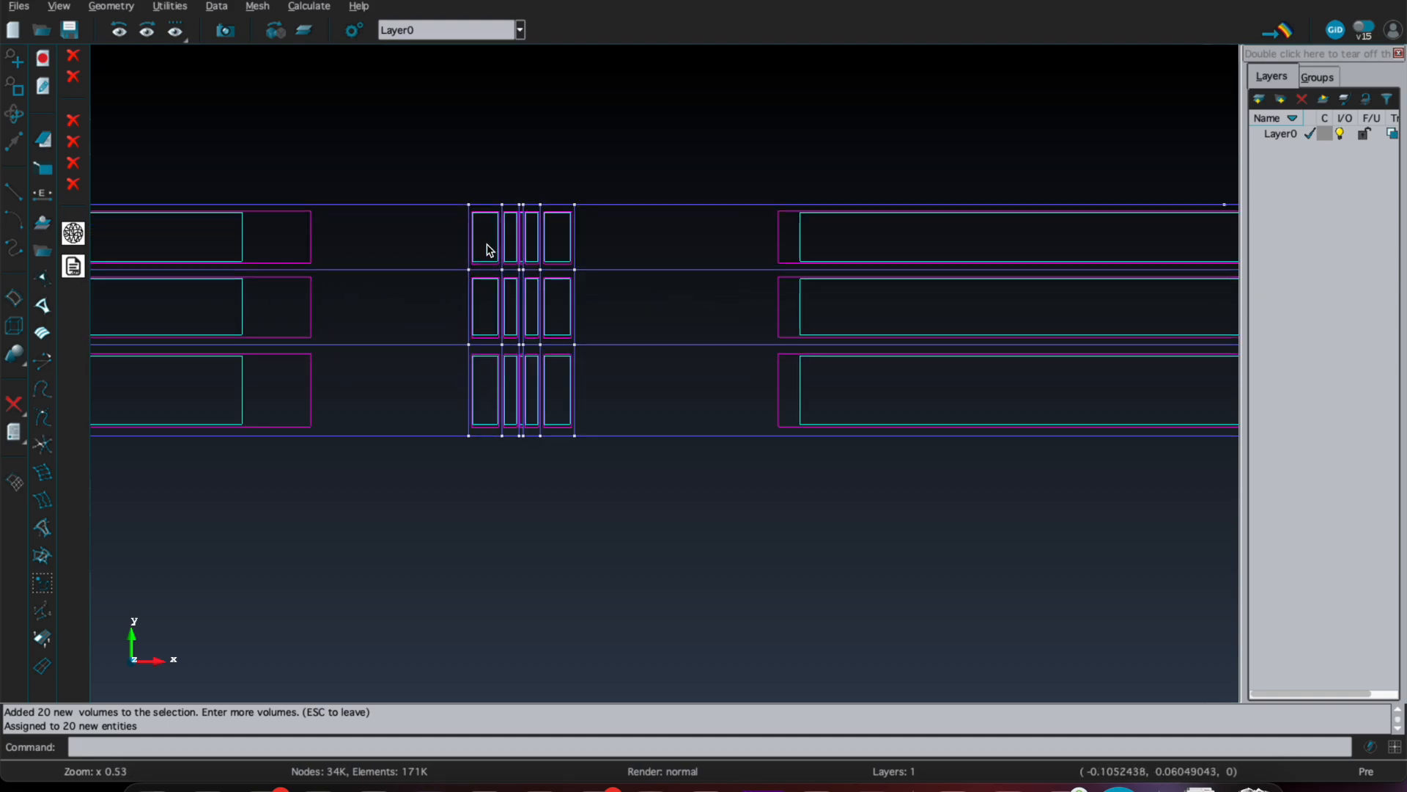
{"action": "scroll", "coordinate": [537, 196], "scroll_direction": "up", "scroll_amount": 1}
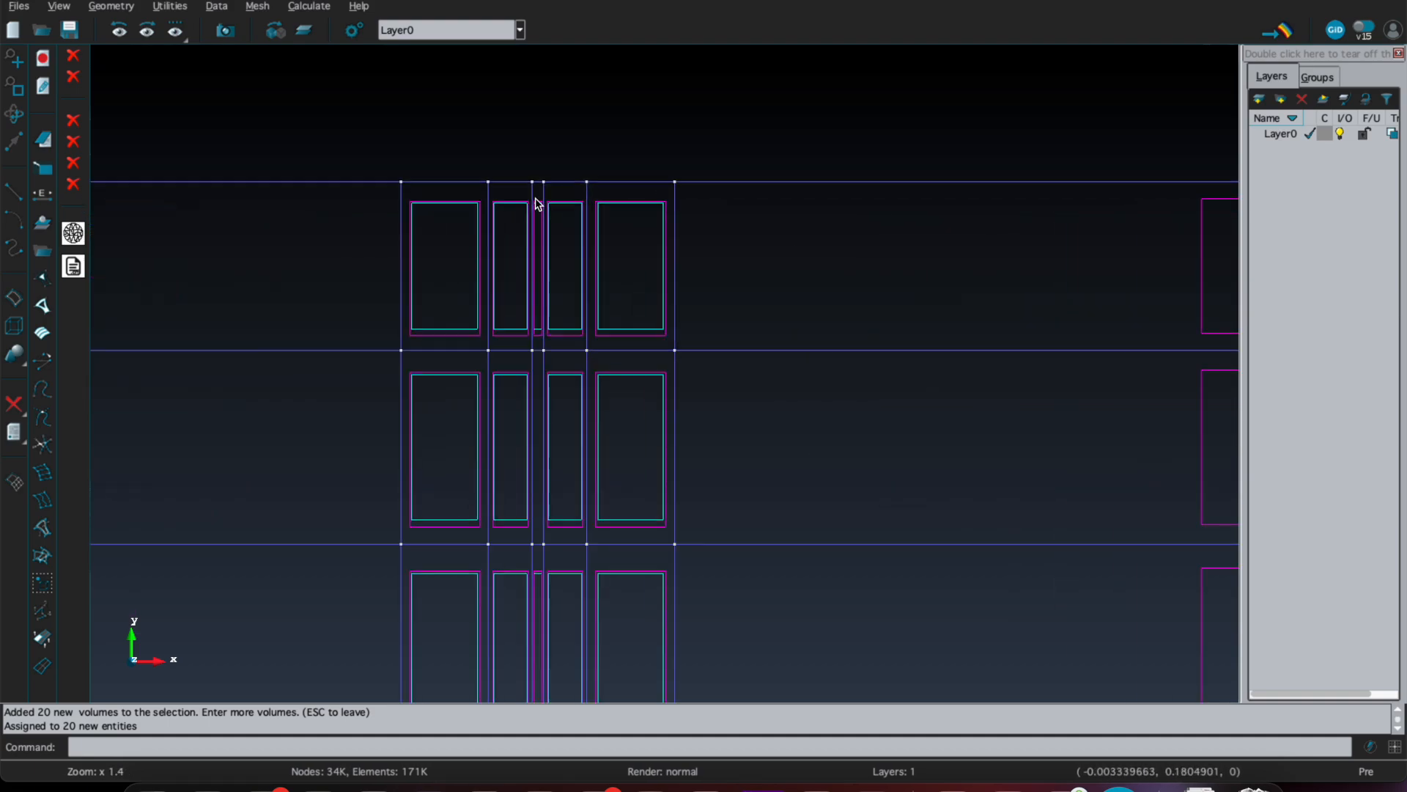
{"action": "scroll", "coordinate": [538, 197], "scroll_direction": "up", "scroll_amount": 3}
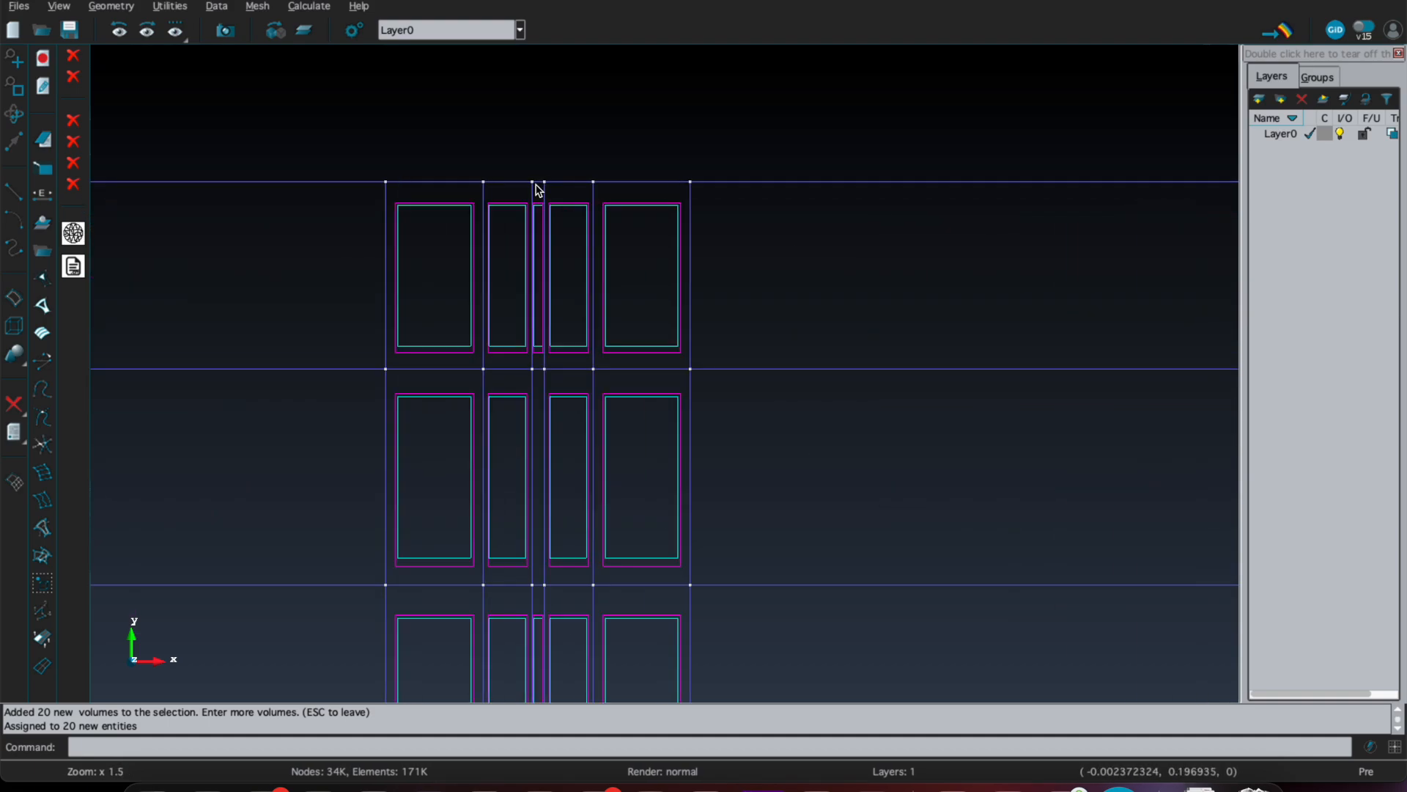
{"action": "left_click", "coordinate": [257, 6]}
{"action": "mouse_move", "coordinate": [291, 27]}
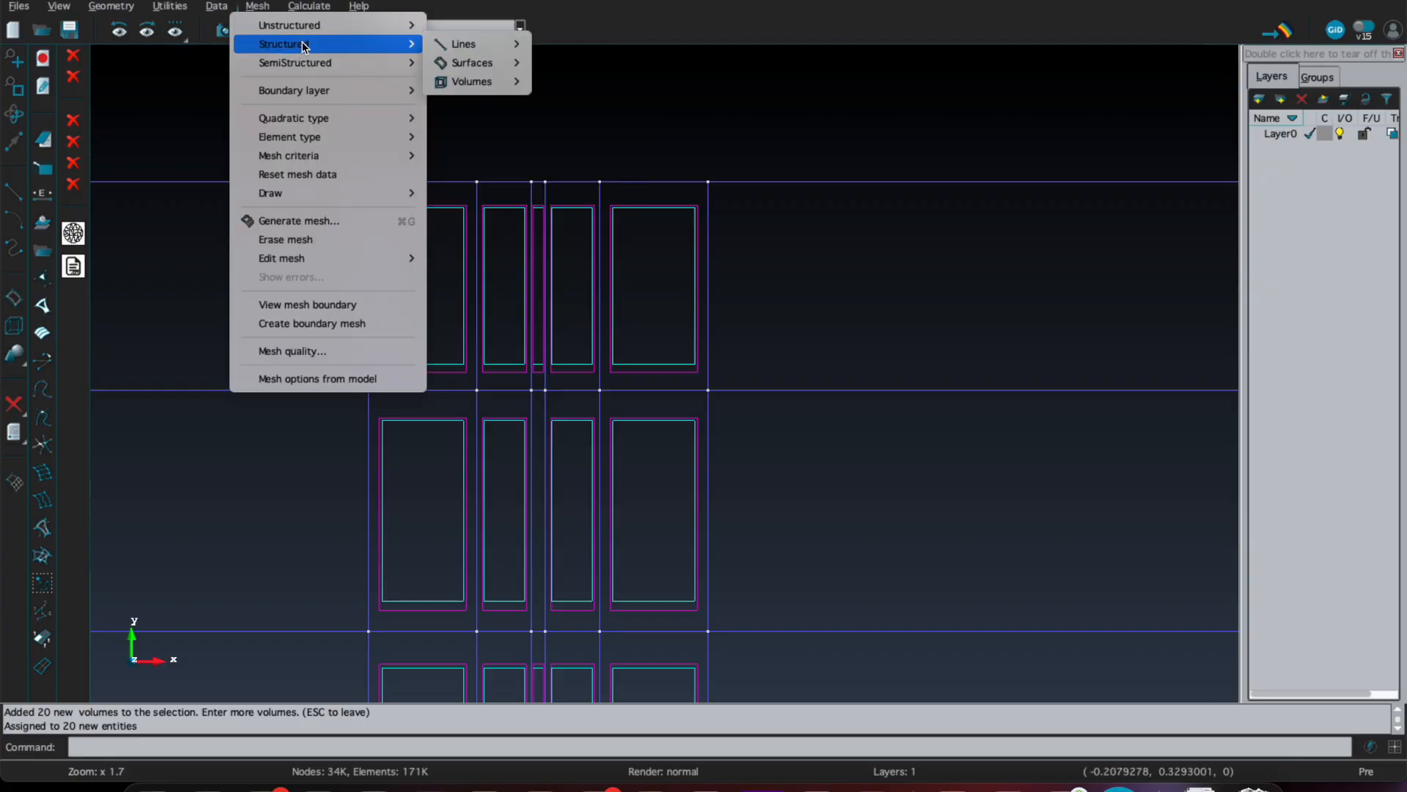
{"action": "mouse_move", "coordinate": [491, 77]}
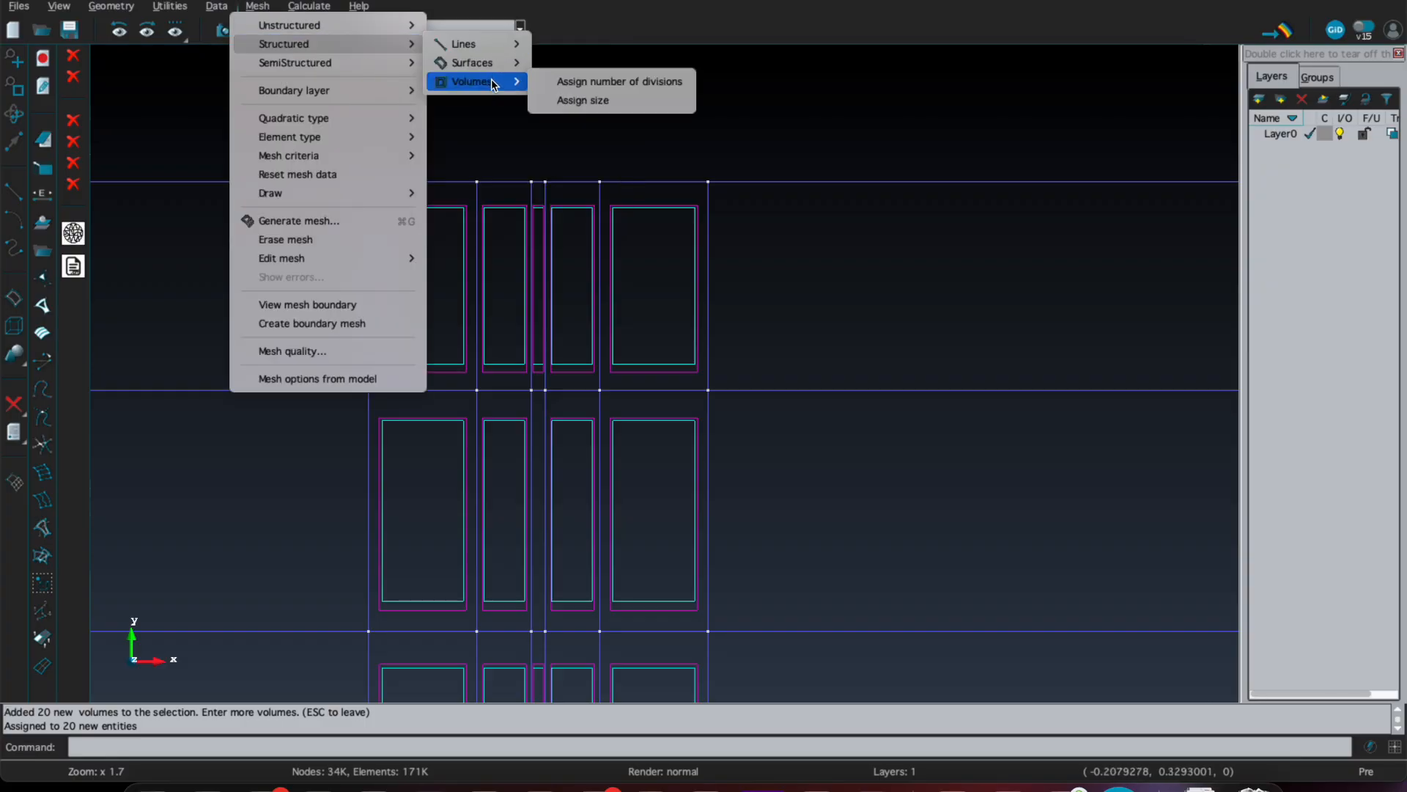
{"action": "left_click", "coordinate": [602, 80]}
{"action": "scroll", "coordinate": [562, 308], "scroll_direction": "up", "scroll_amount": 2}
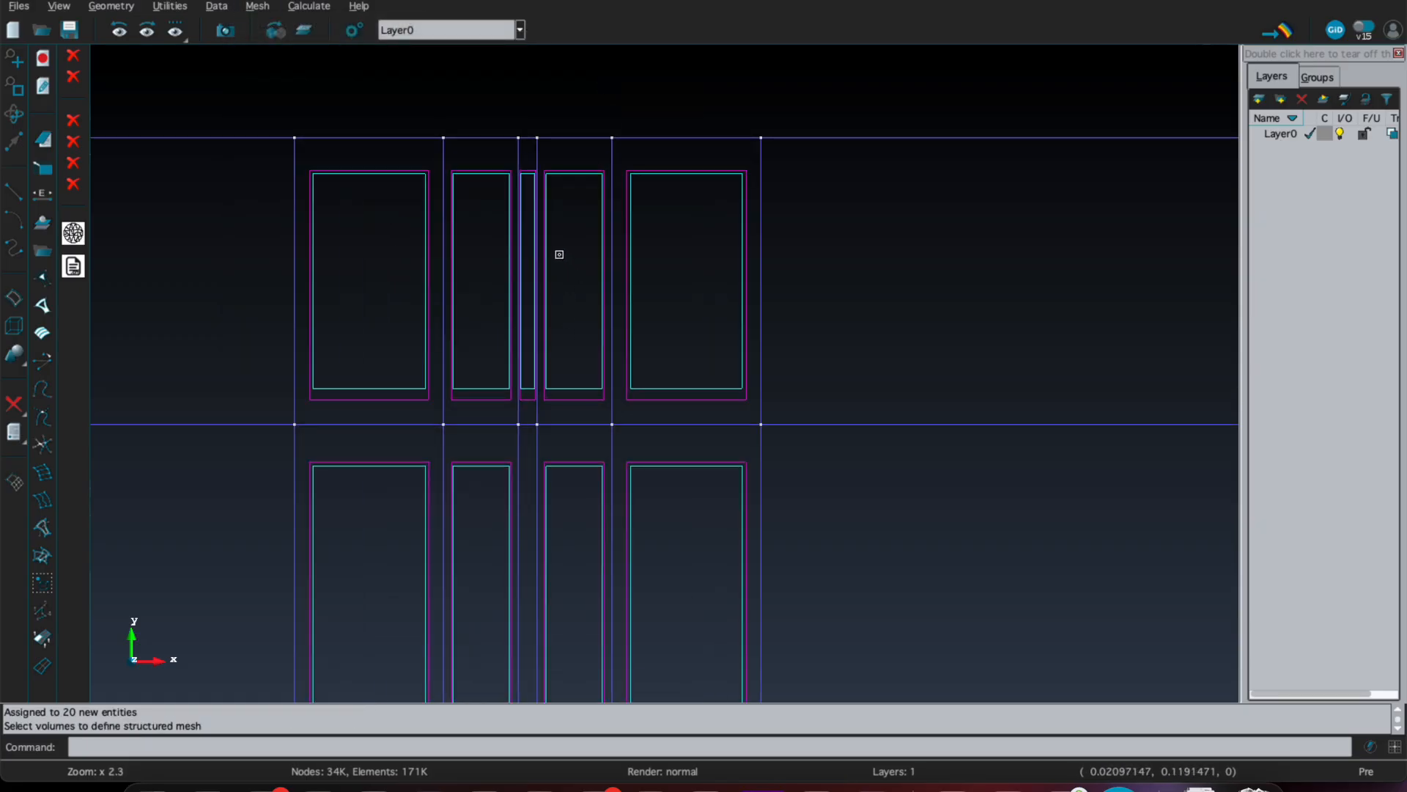
{"action": "left_click_drag", "start_coordinate": [558, 252], "coordinate": [486, 164]}
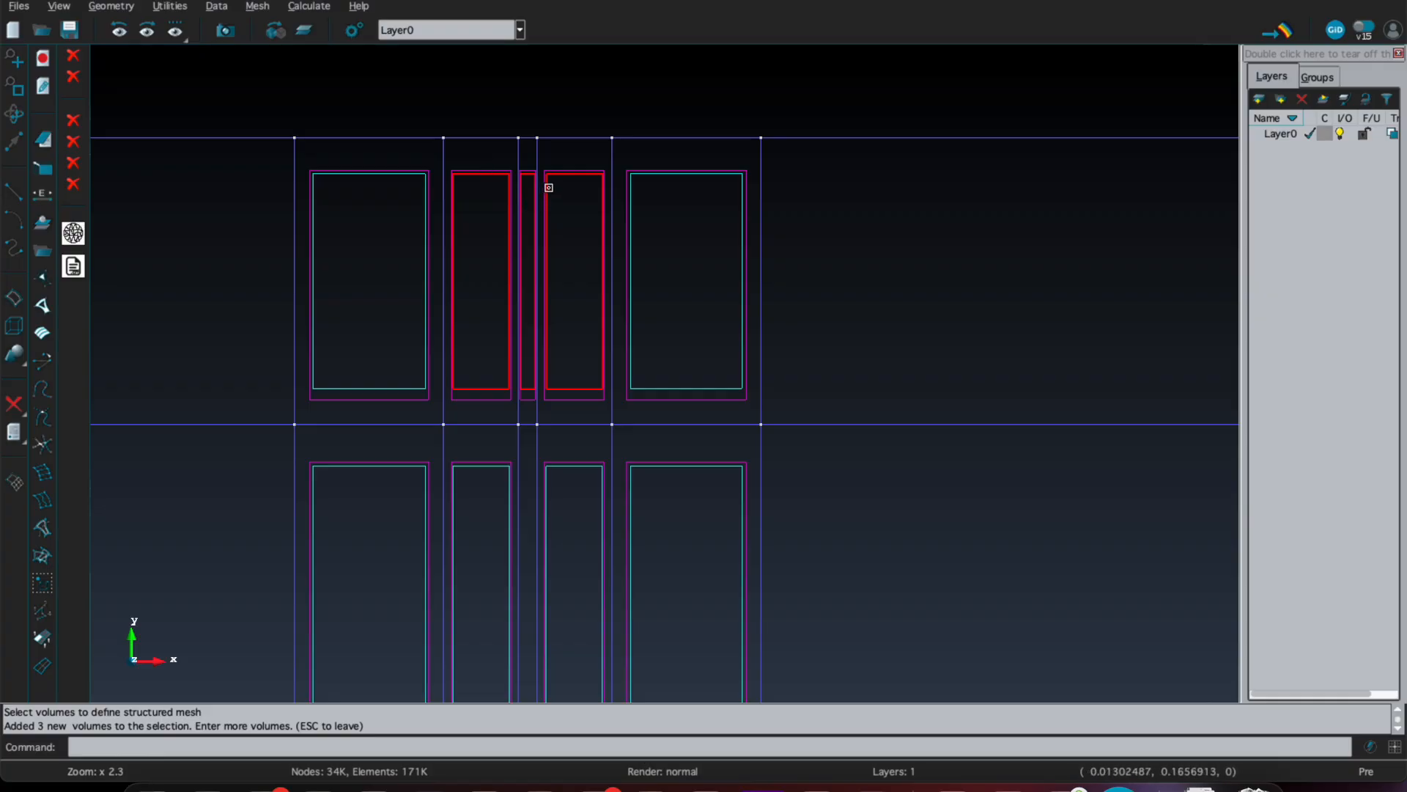
{"action": "key", "text": "Escape"}
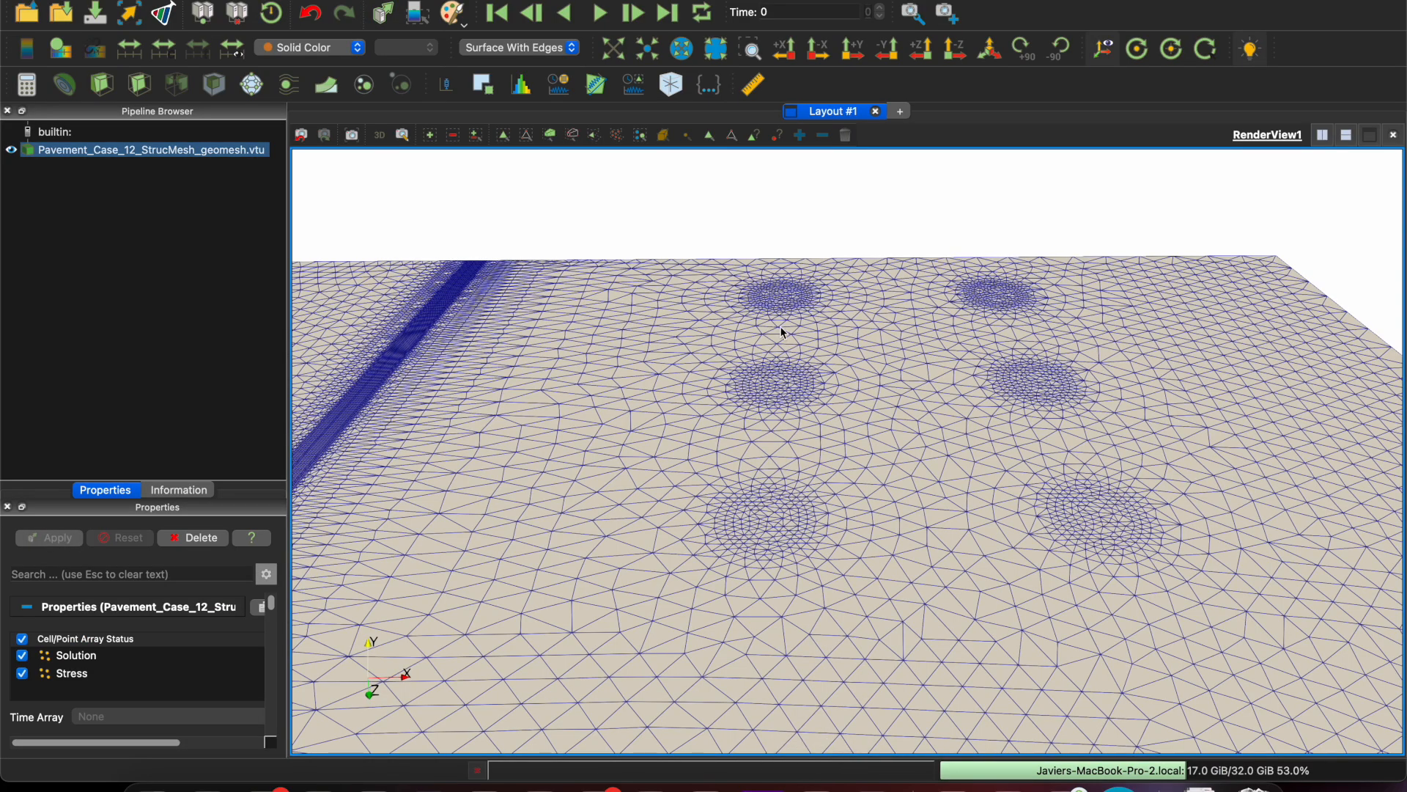
Step: Examine the reference mesh around the slab joint in ParaView, viewed along the -Z direction
{"action": "right_click_drag", "start_coordinate": [782, 327], "coordinate": [658, 487]}
{"action": "left_click", "coordinate": [953, 53]}
{"action": "scroll", "coordinate": [873, 412], "scroll_direction": "down", "scroll_amount": 3}
{"action": "scroll", "coordinate": [872, 425], "scroll_direction": "up", "scroll_amount": 3}
{"action": "scroll", "coordinate": [874, 431], "scroll_direction": "up", "scroll_amount": 10}
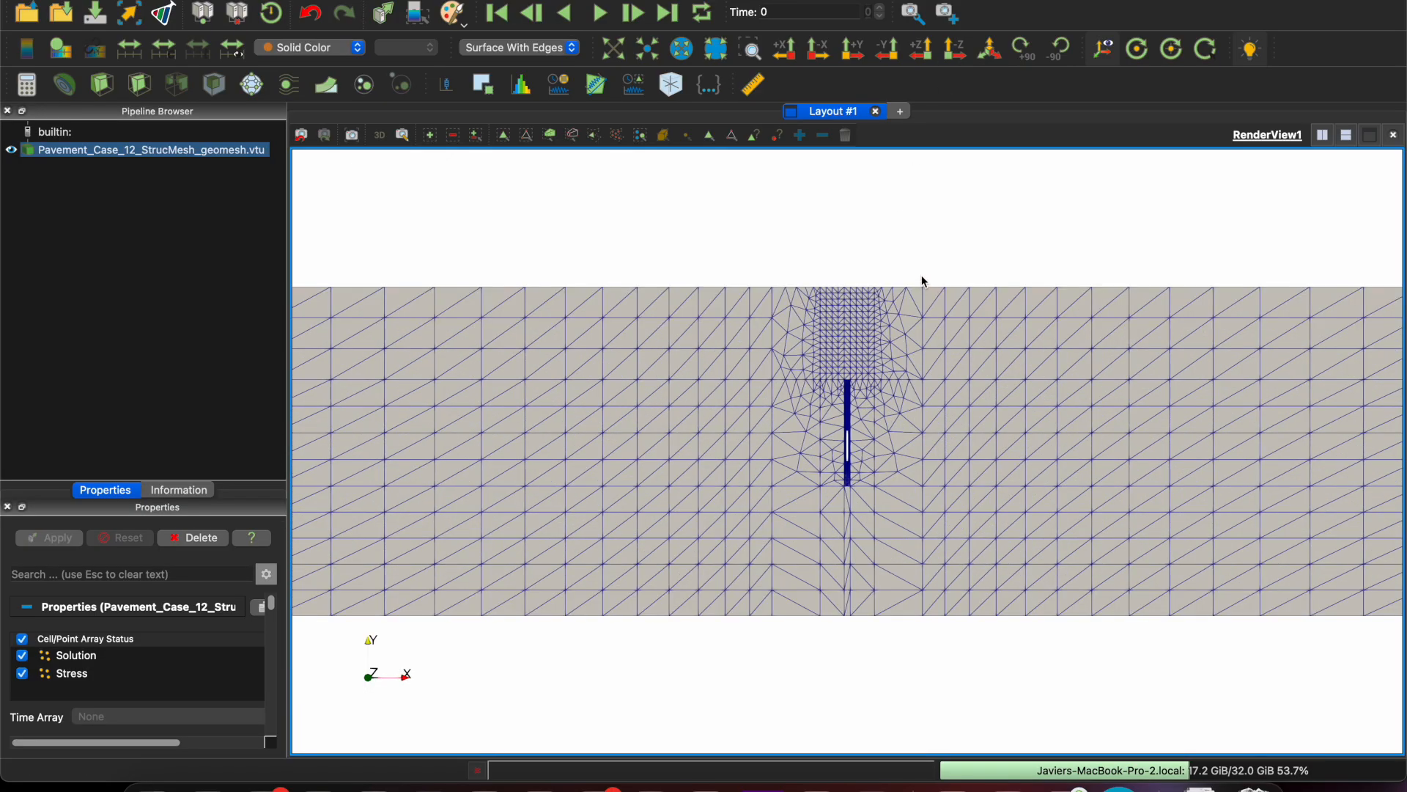
{"action": "scroll", "coordinate": [911, 276], "scroll_direction": "down", "scroll_amount": 3}
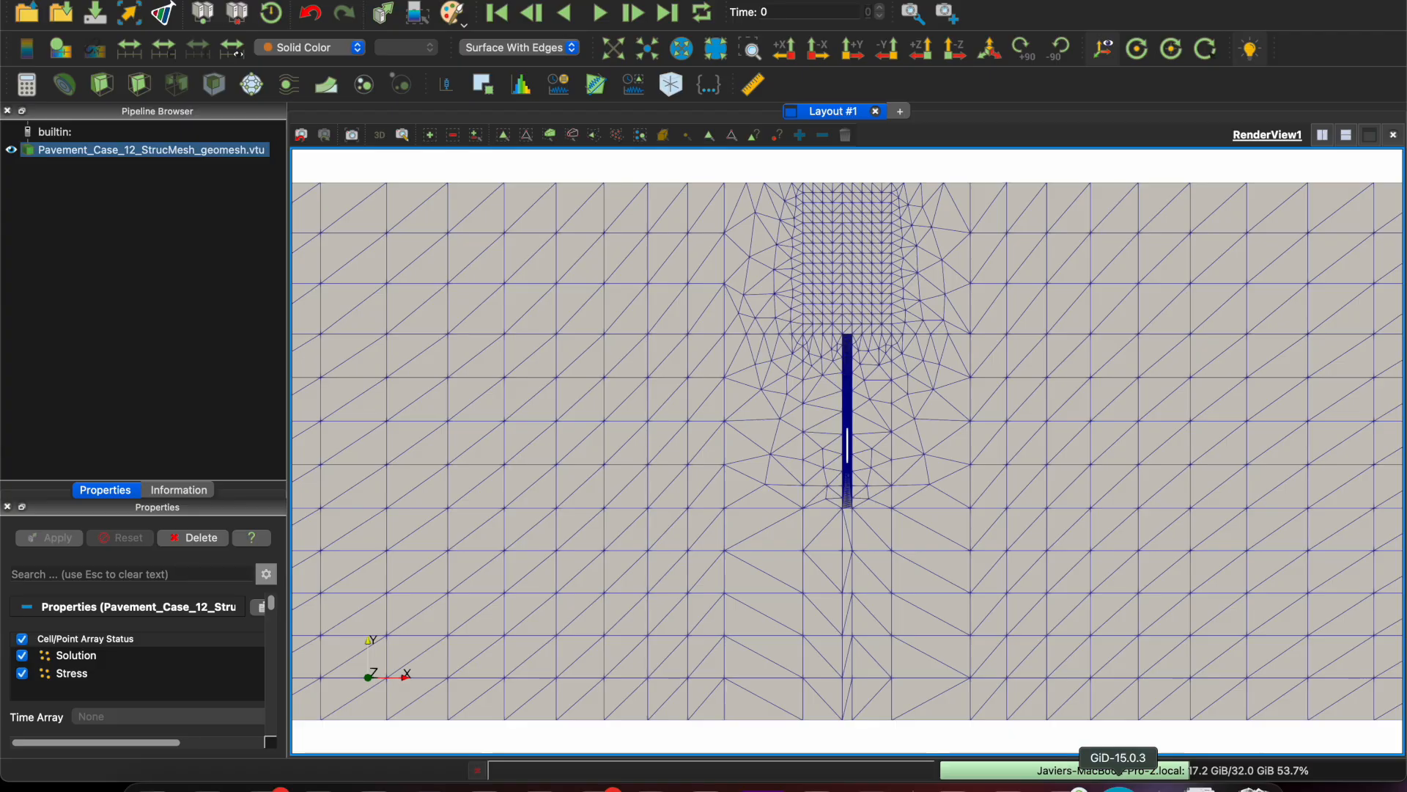
Step: Switch back to GiD and assign 1 cell to the short lines across the thin central joint strip
{"action": "left_click", "coordinate": [1119, 773]}
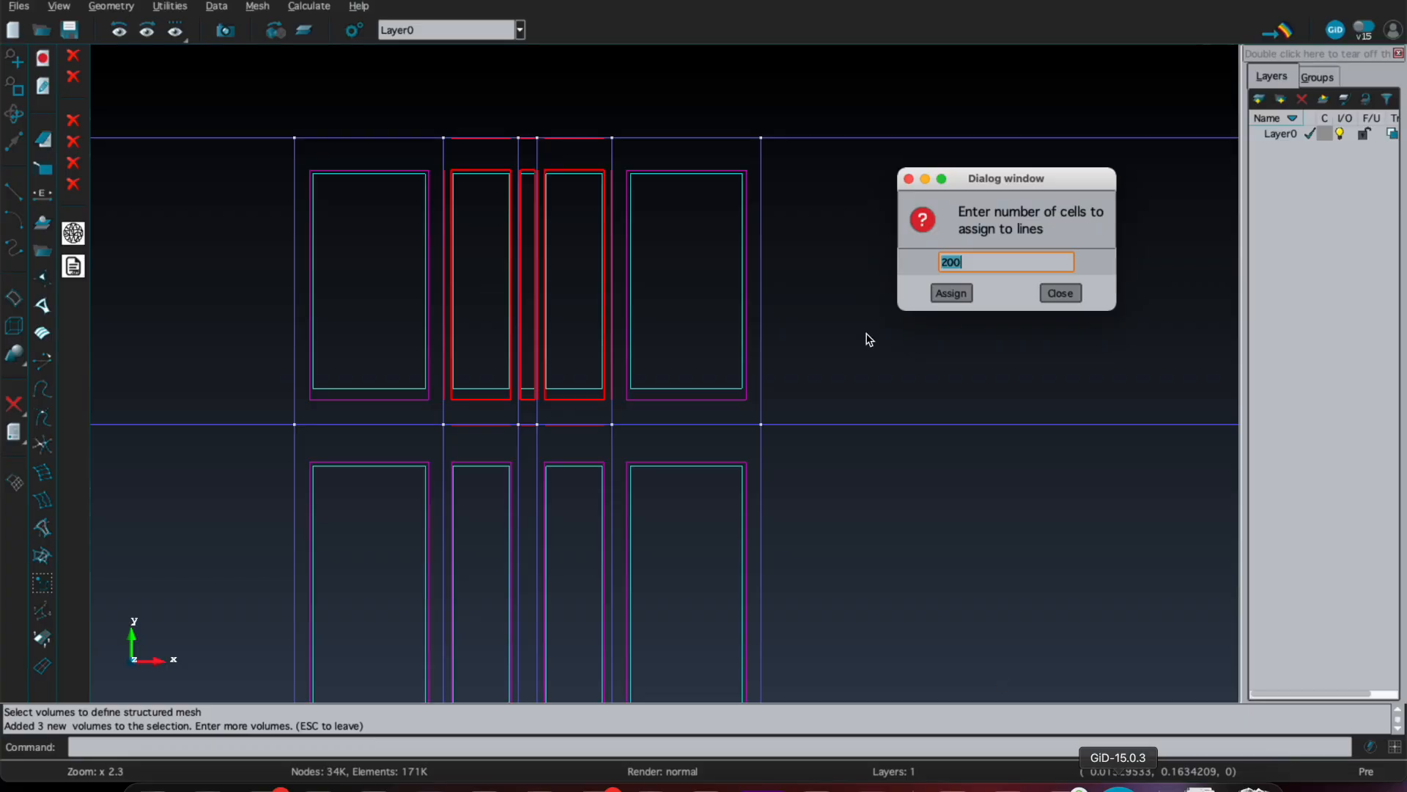
{"action": "left_click", "coordinate": [959, 294]}
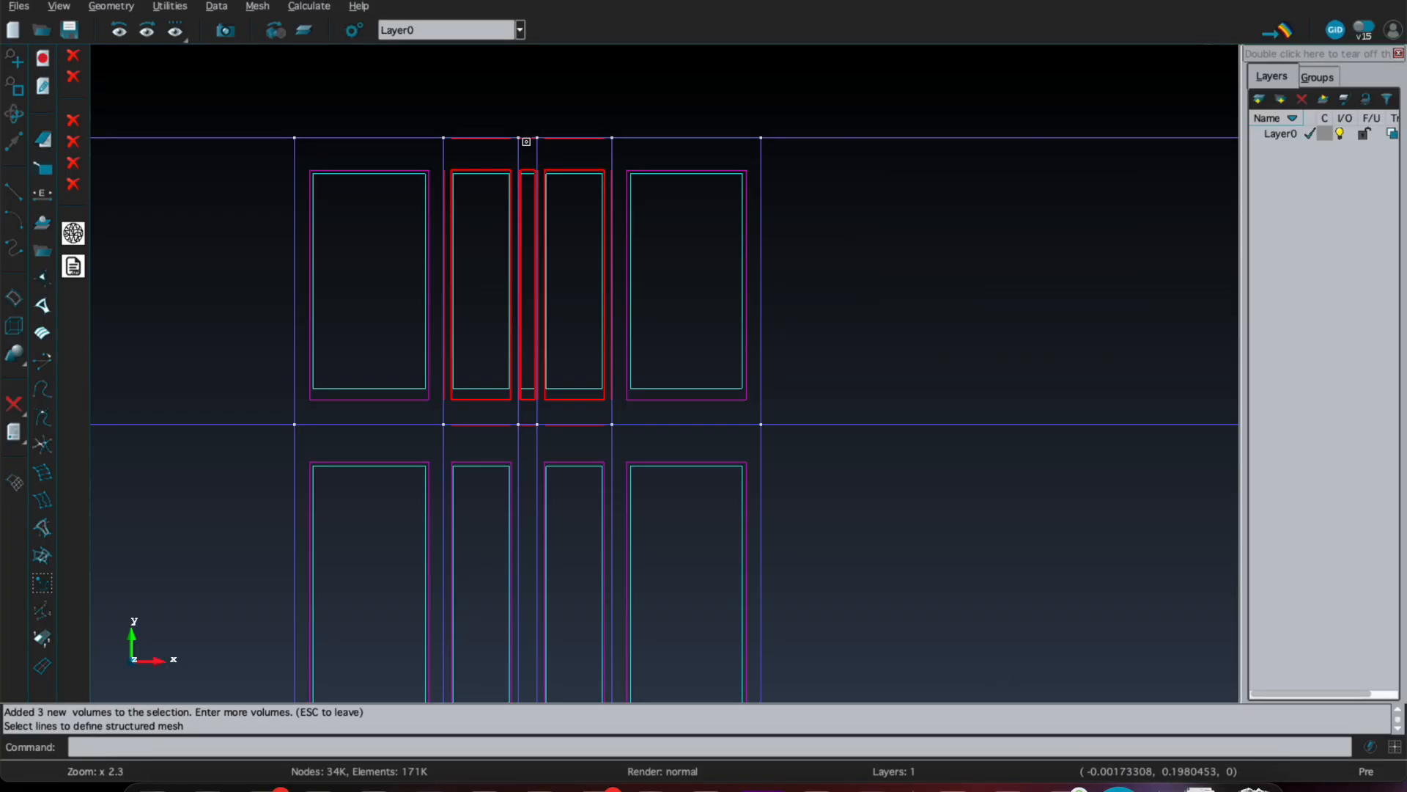
{"action": "left_click", "coordinate": [528, 137]}
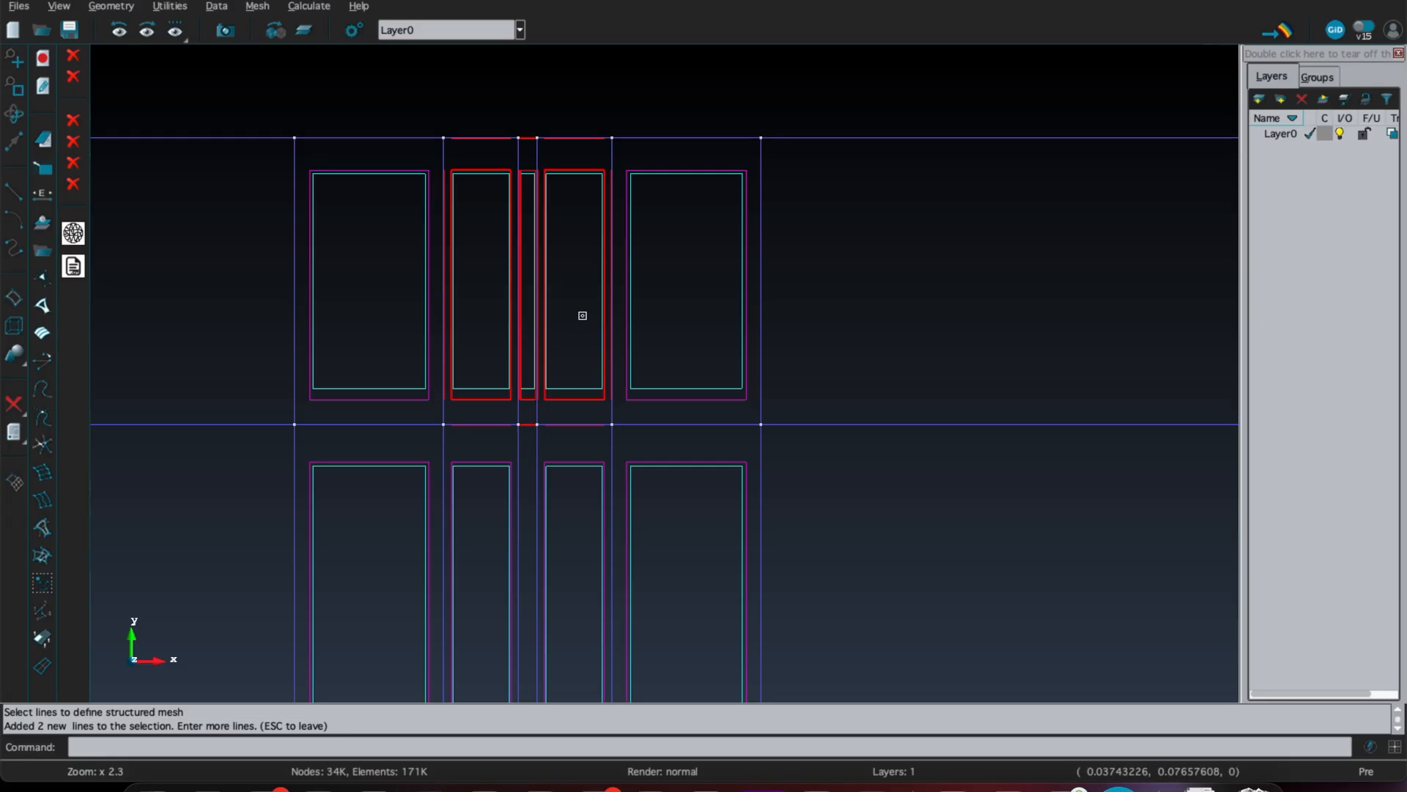
{"action": "key", "text": "Escape"}
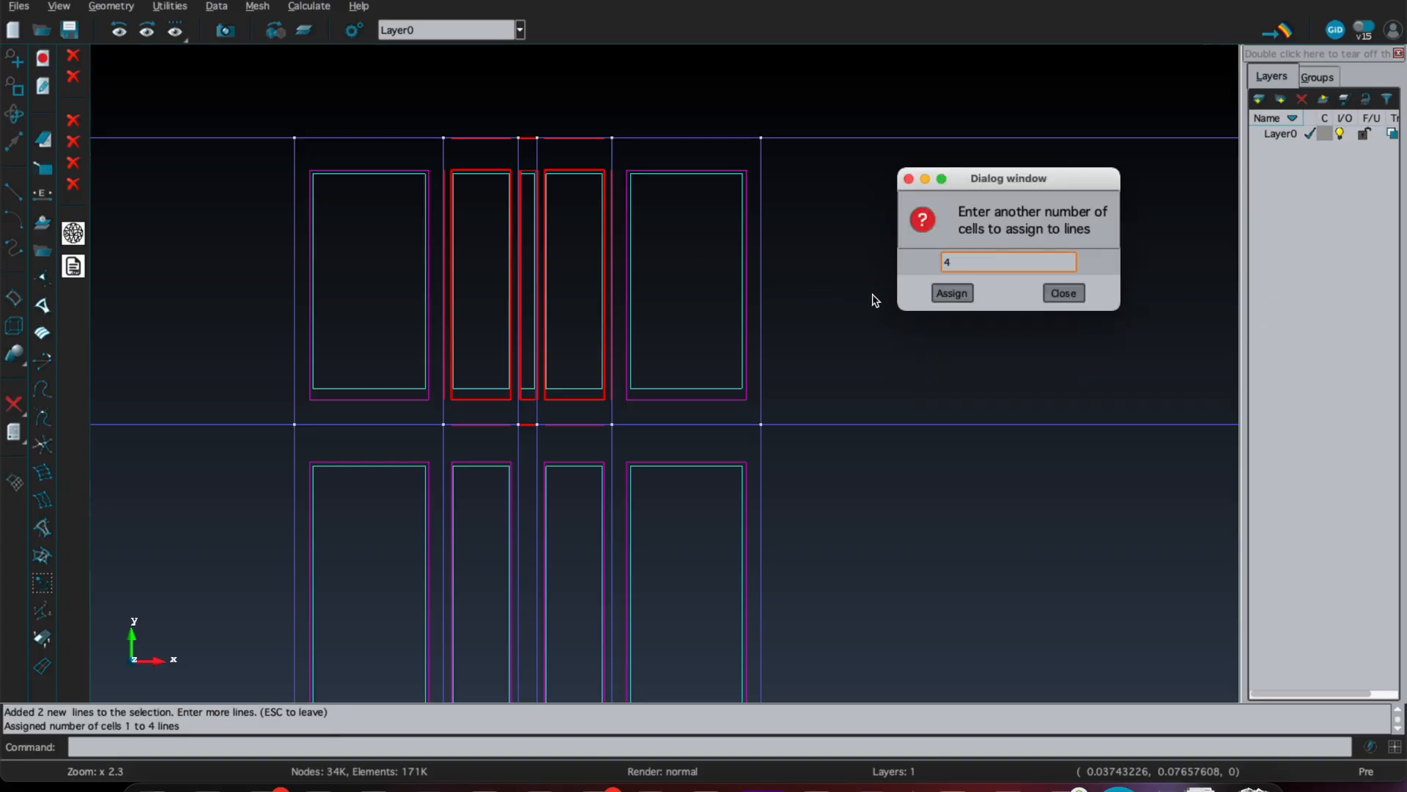
Step: Assign 4 cells to the short horizontal lines on both sides of the thin central joint strip
{"action": "left_click", "coordinate": [945, 297]}
{"action": "left_click", "coordinate": [499, 137]}
{"action": "left_click", "coordinate": [572, 137]}
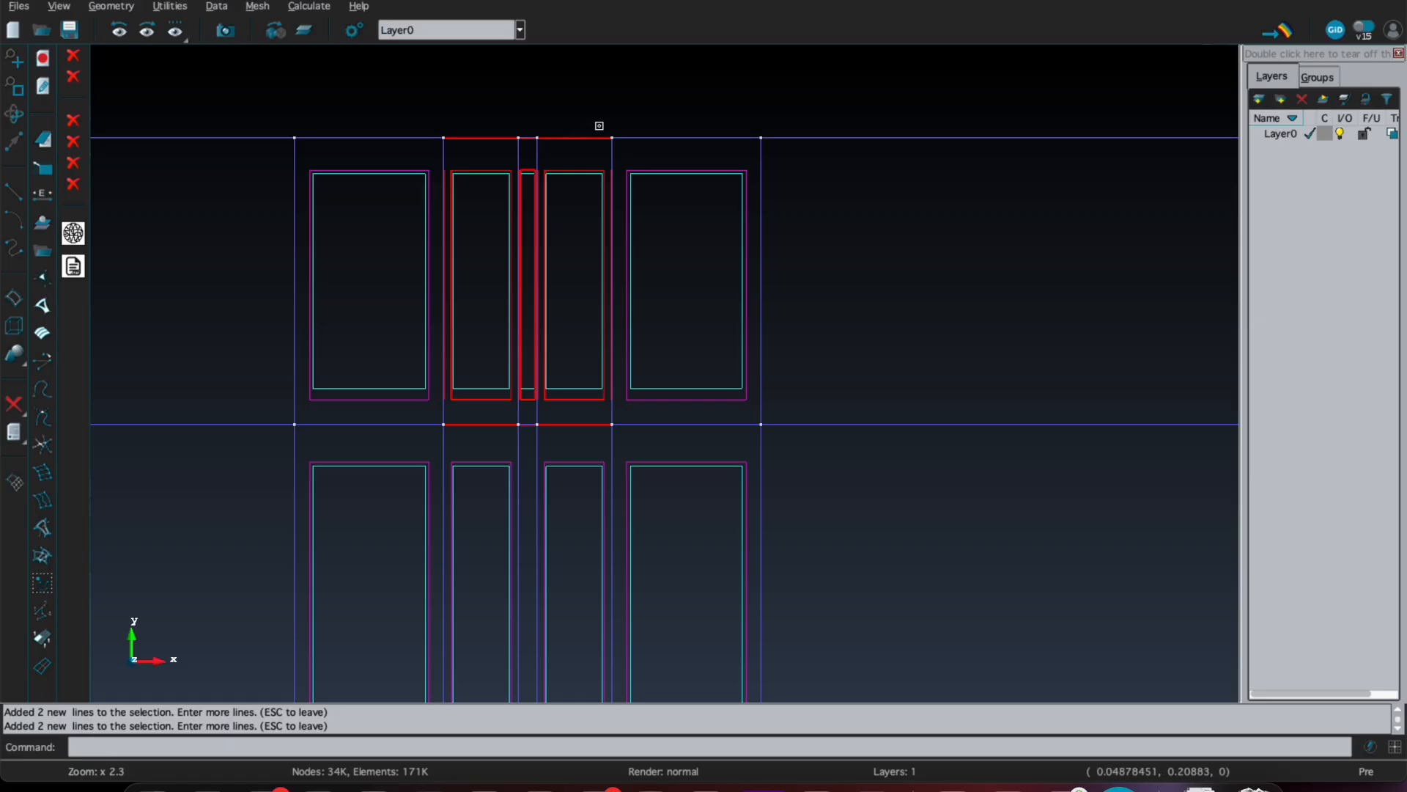
{"action": "key", "text": "Escape"}
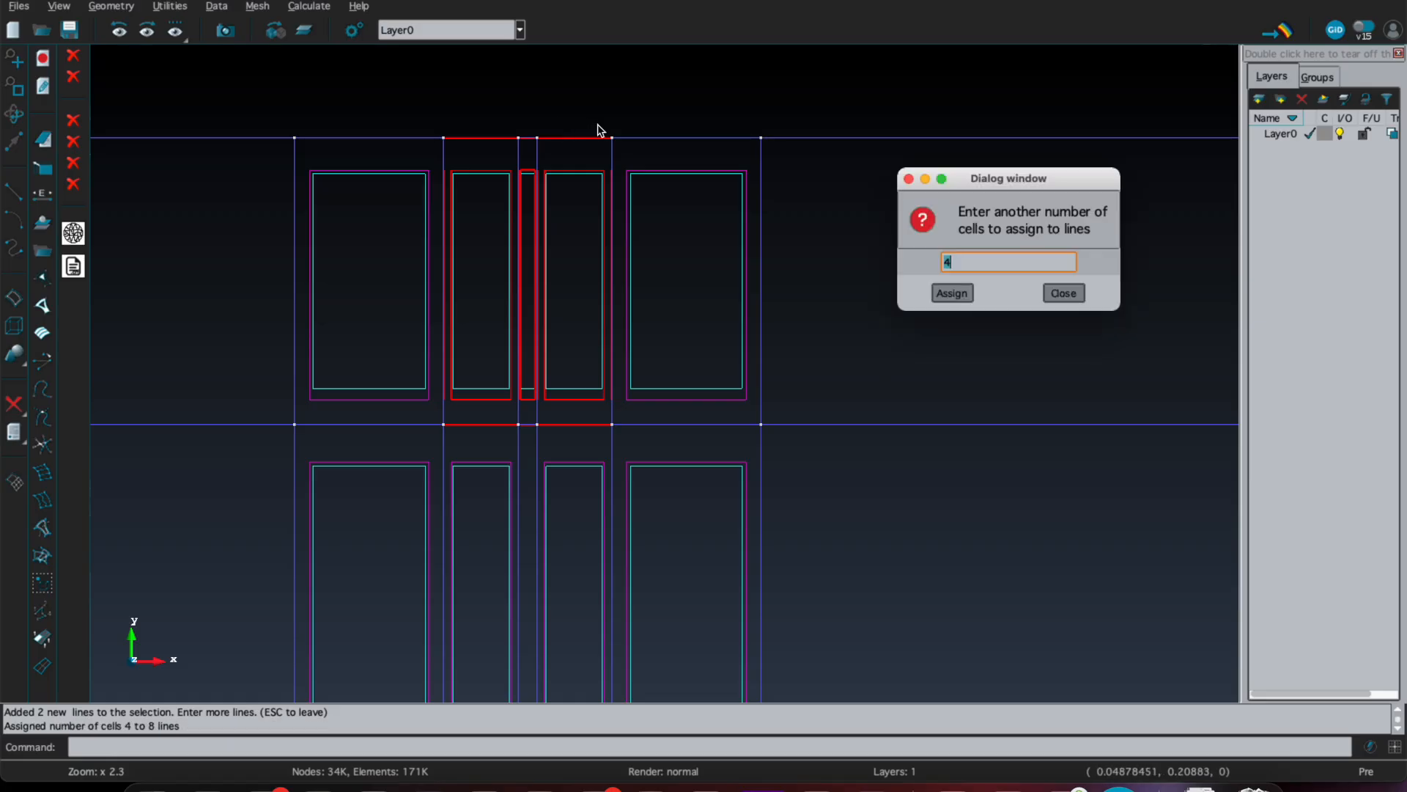
Step: Assign 15 cells to the vertical lines through the thickness of the three top-layer joint volumes
{"action": "left_click", "coordinate": [972, 293]}
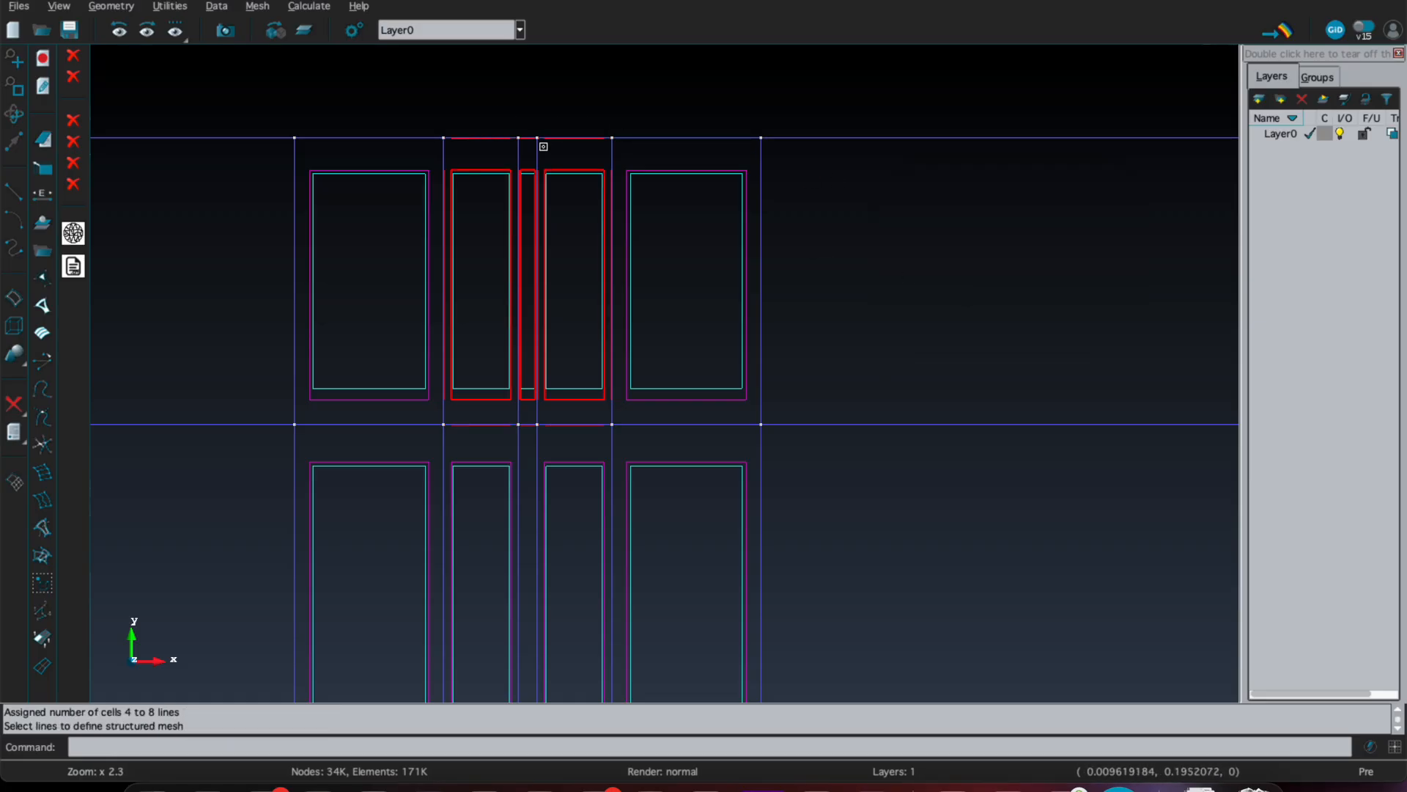
{"action": "left_click", "coordinate": [518, 153]}
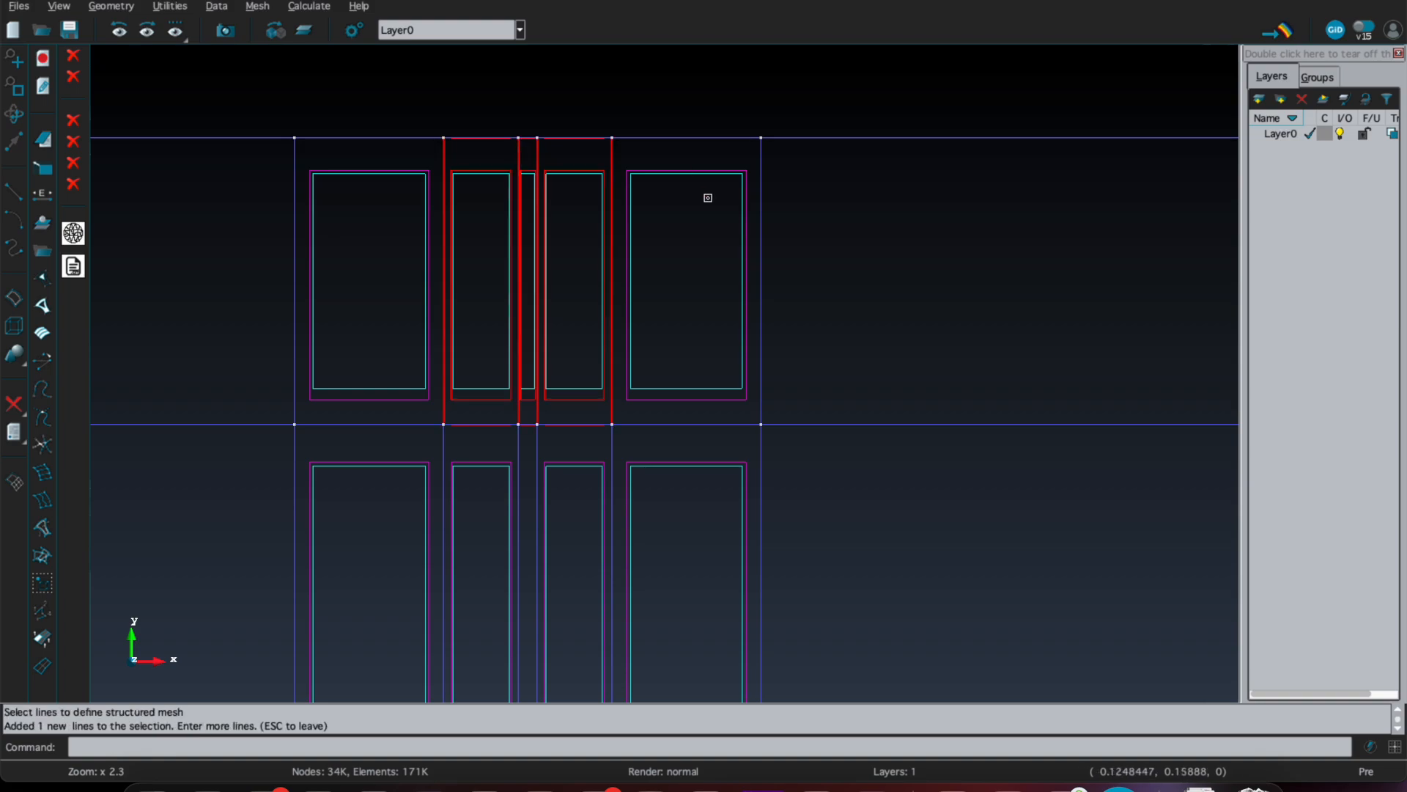
{"action": "key", "text": "Escape"}
Step: Assign 300 cells to the long lines running along the joint in the top layer and finish the structured size assignment
{"action": "type", "text": "300"}
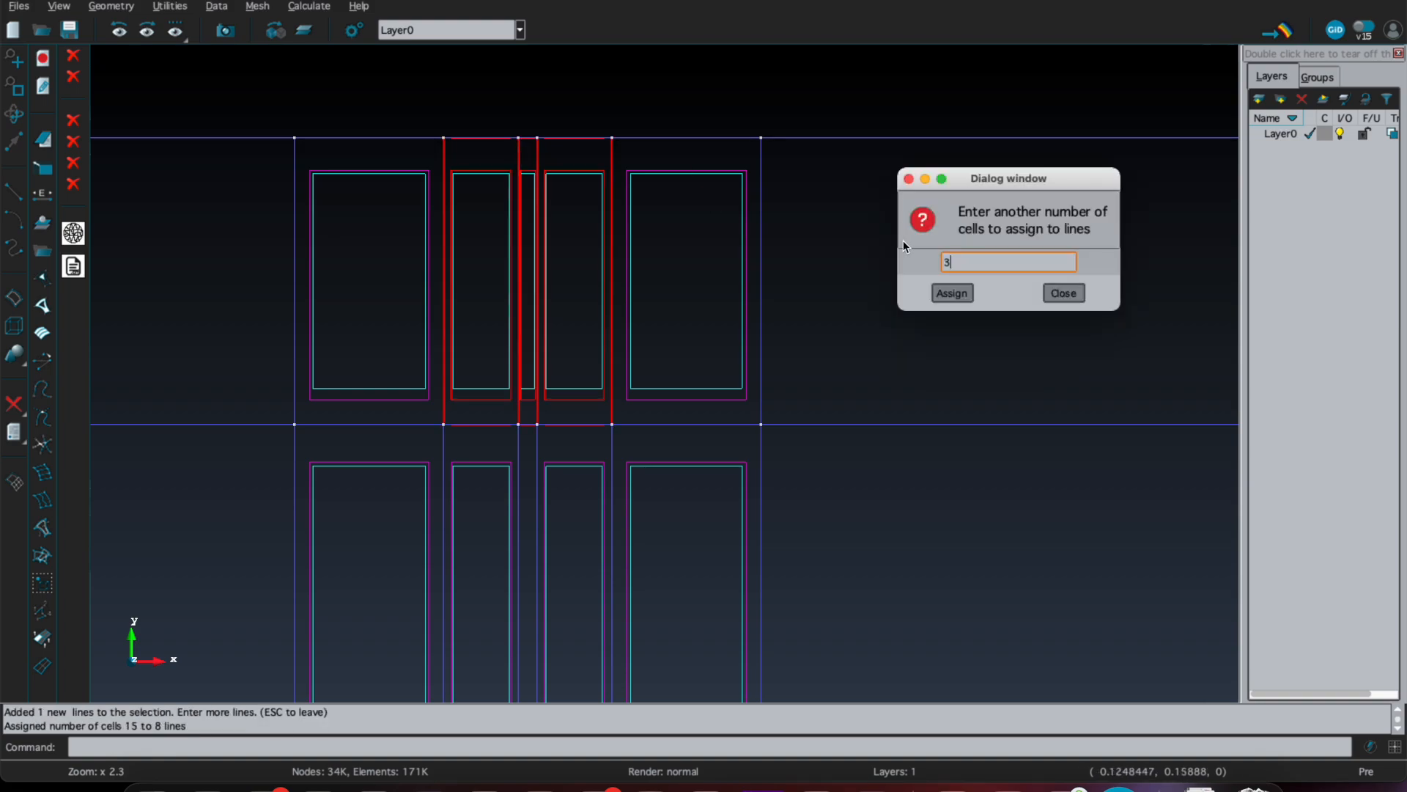
{"action": "left_click", "coordinate": [945, 300]}
{"action": "left_click_drag", "start_coordinate": [793, 184], "coordinate": [792, 192], "text": "shift"}
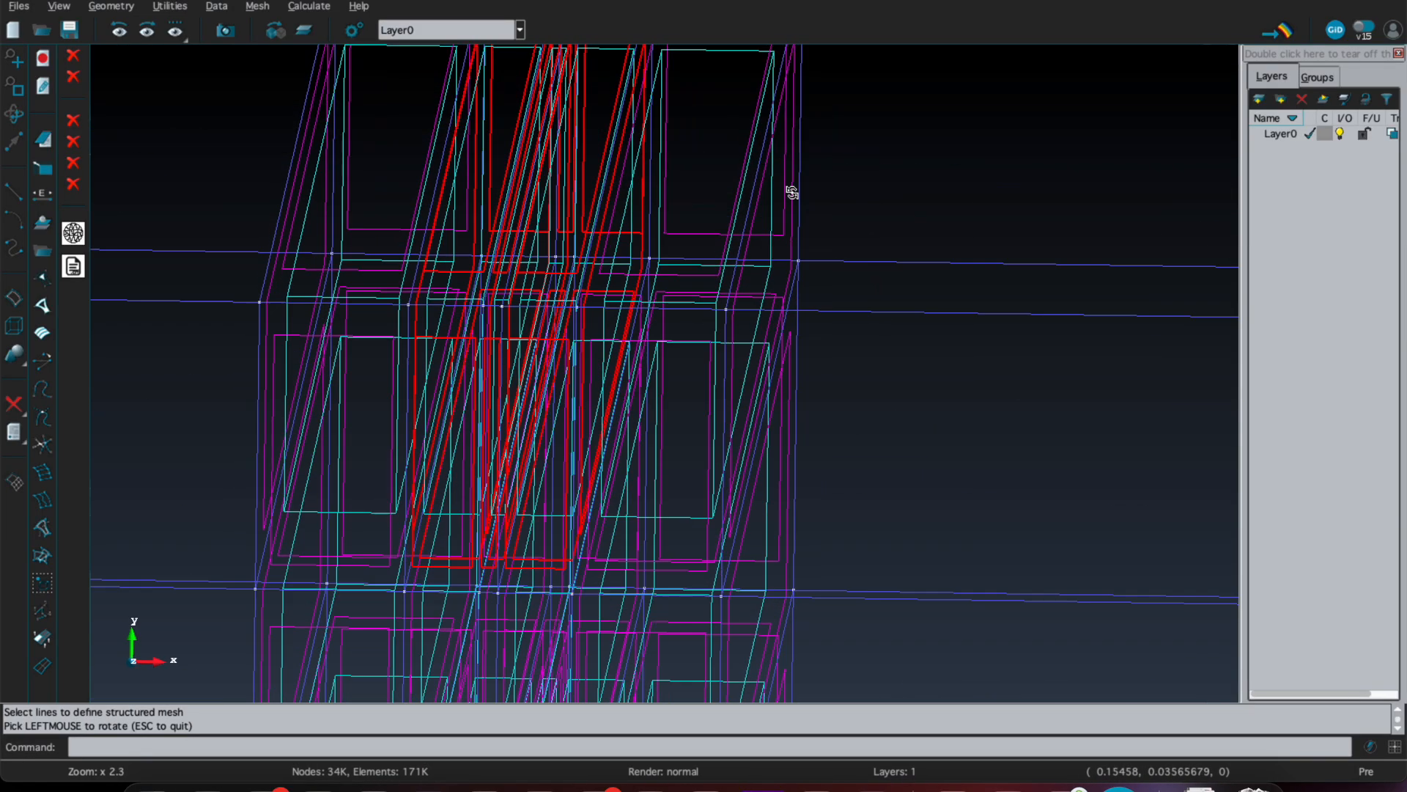
{"action": "scroll", "coordinate": [497, 291], "scroll_direction": "up", "scroll_amount": 2}
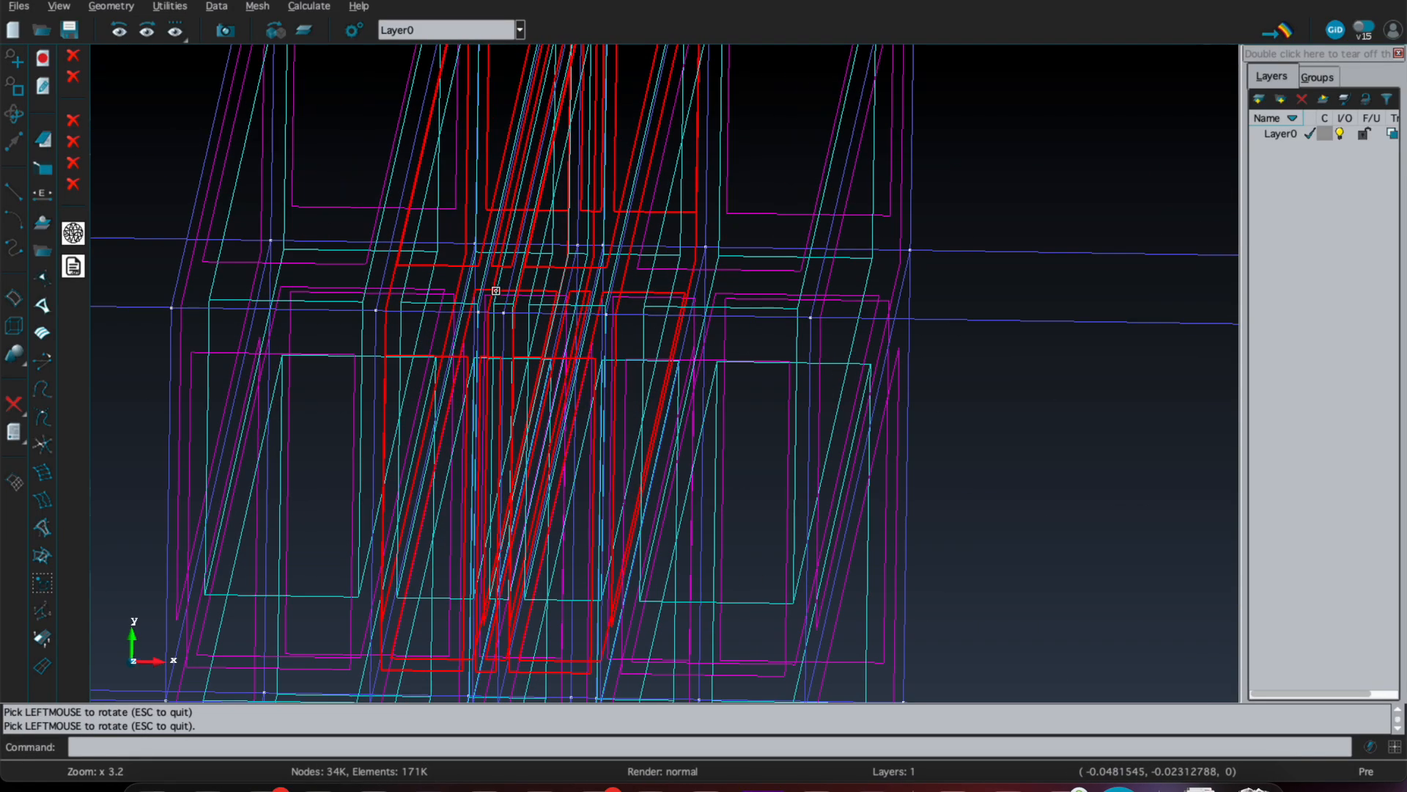
{"action": "scroll", "coordinate": [497, 290], "scroll_direction": "up", "scroll_amount": 3}
{"action": "left_click", "coordinate": [530, 265]}
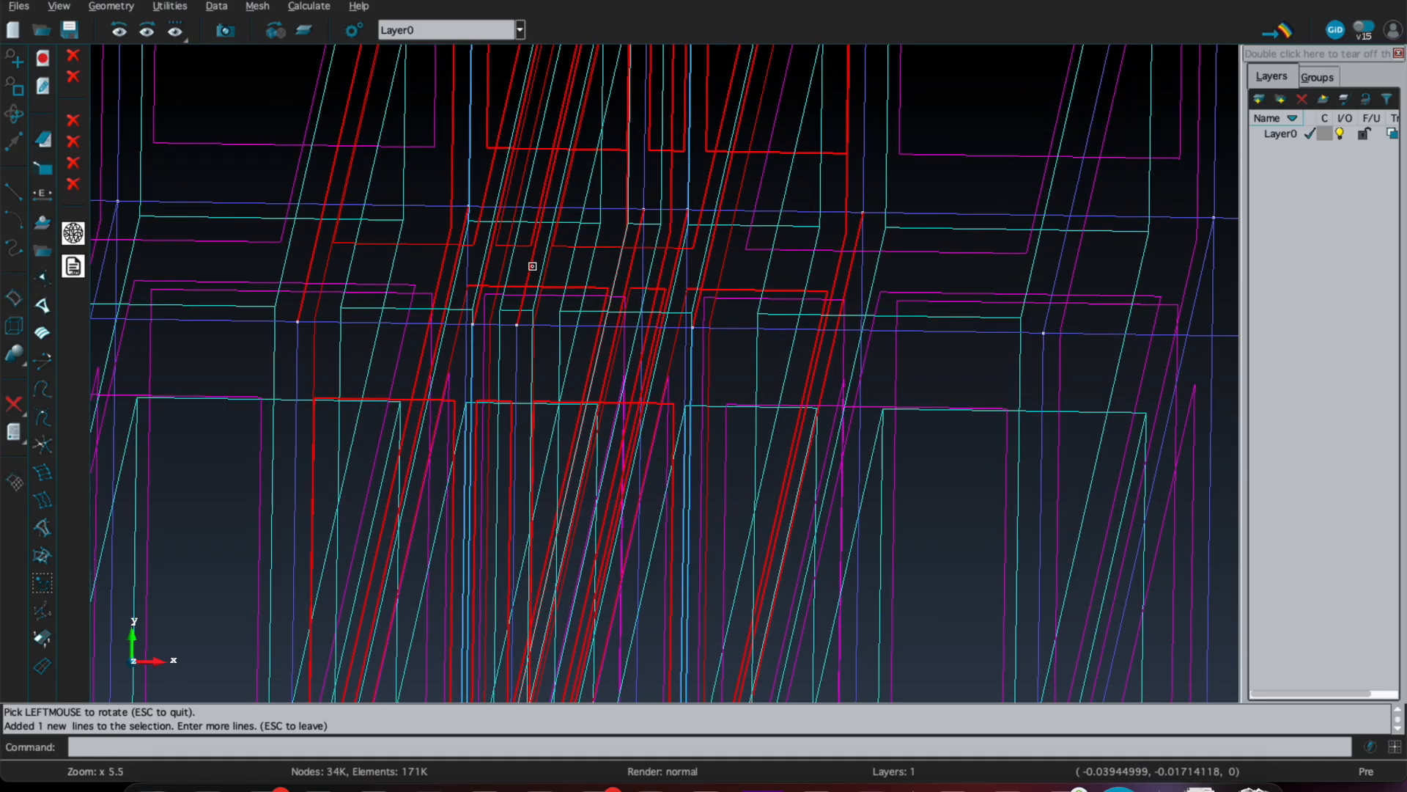
{"action": "scroll", "coordinate": [532, 271], "scroll_direction": "down", "scroll_amount": 3}
{"action": "key", "text": "Escape"}
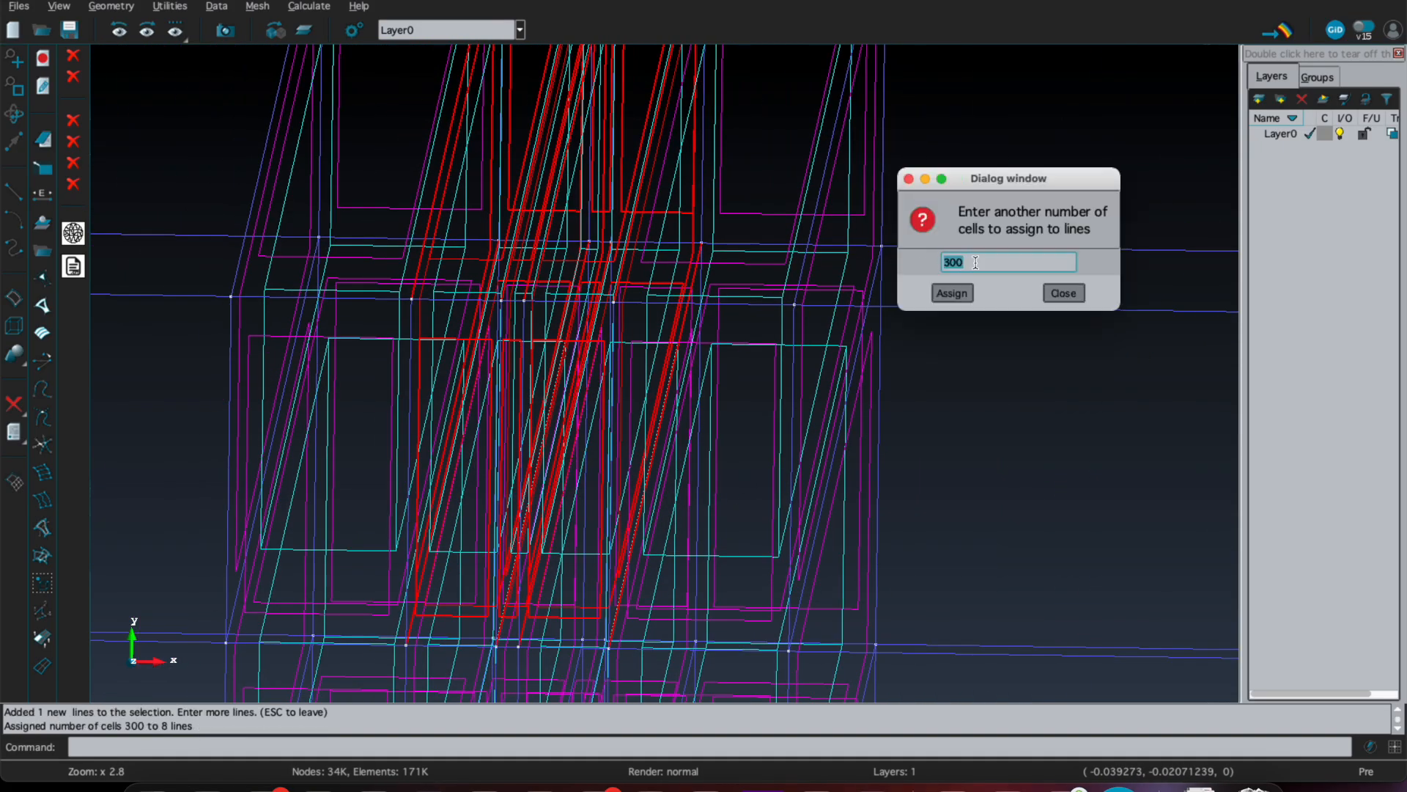
{"action": "left_click", "coordinate": [1062, 293]}
{"action": "scroll", "coordinate": [882, 289], "scroll_direction": "down", "scroll_amount": 5}
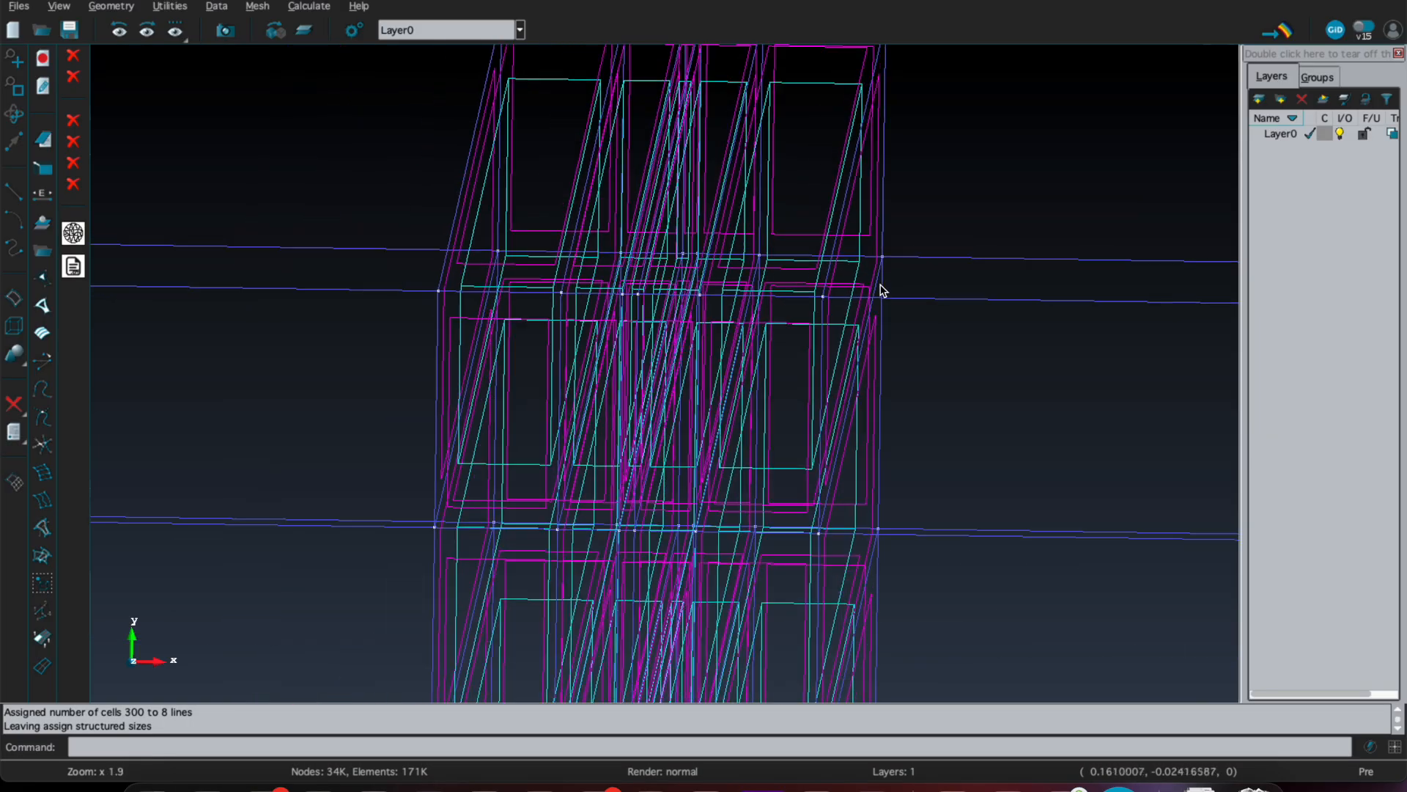
Step: Generate the mesh with an element size of 0.2, replacing the old mesh
{"action": "left_click", "coordinate": [73, 234]}
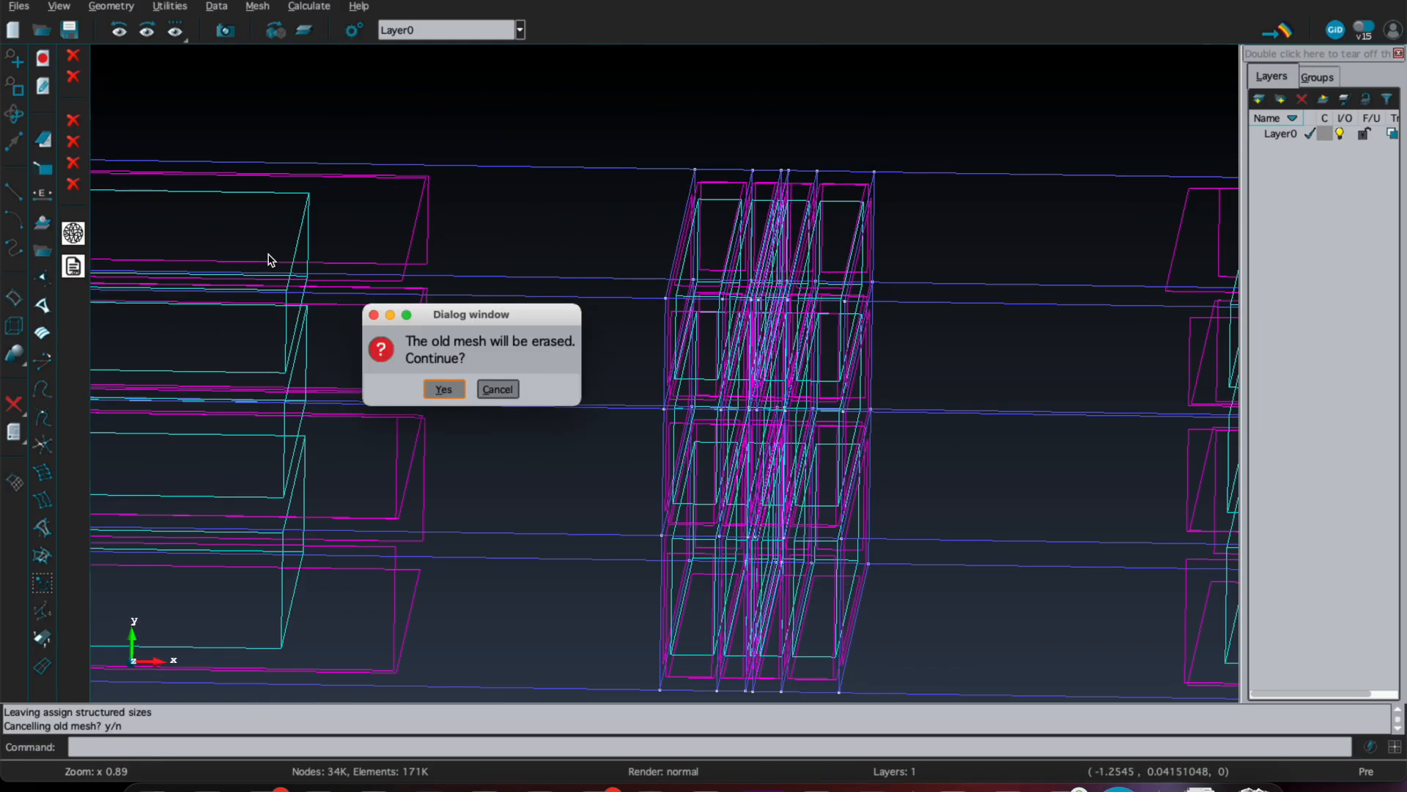
{"action": "left_click", "coordinate": [445, 389]}
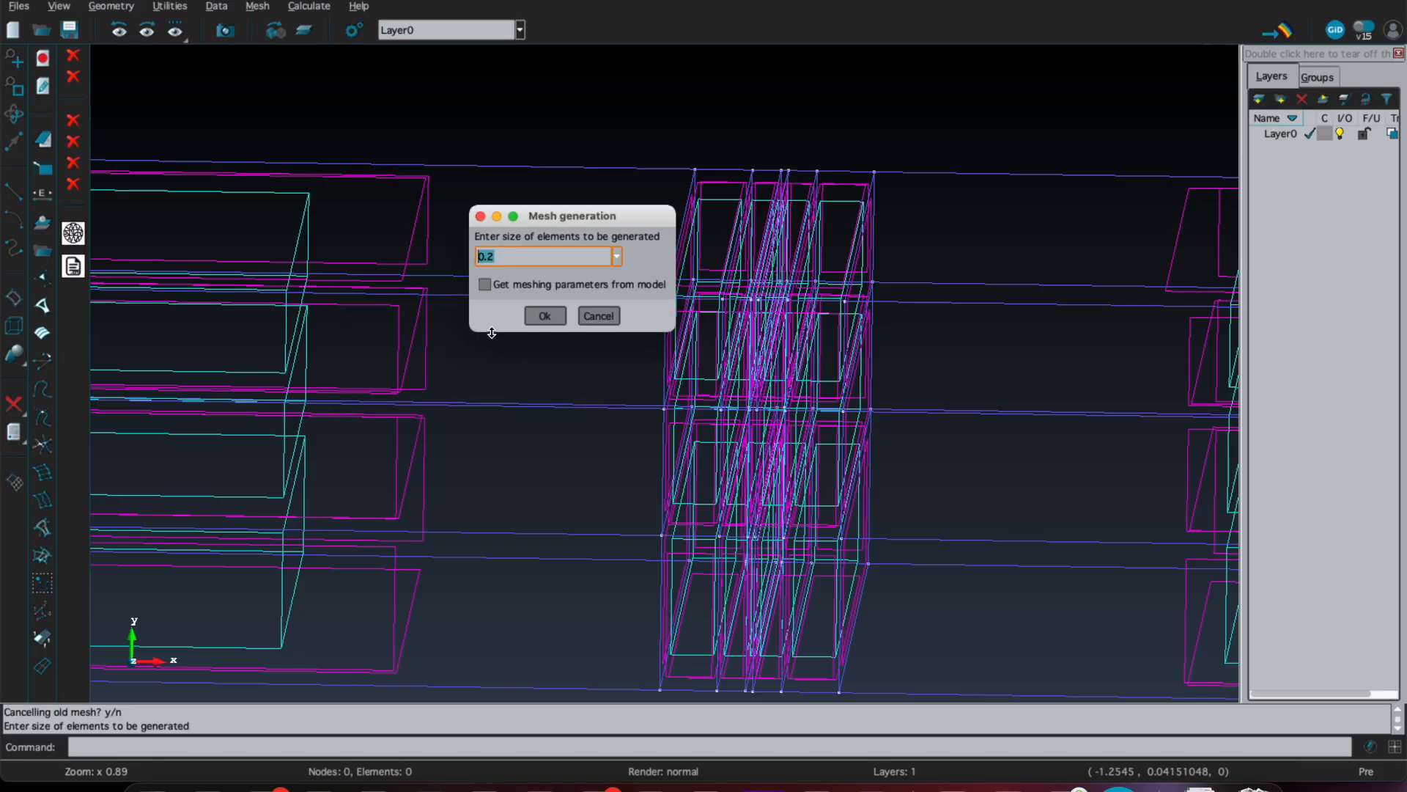
{"action": "left_click", "coordinate": [522, 255]}
{"action": "left_click", "coordinate": [557, 316]}
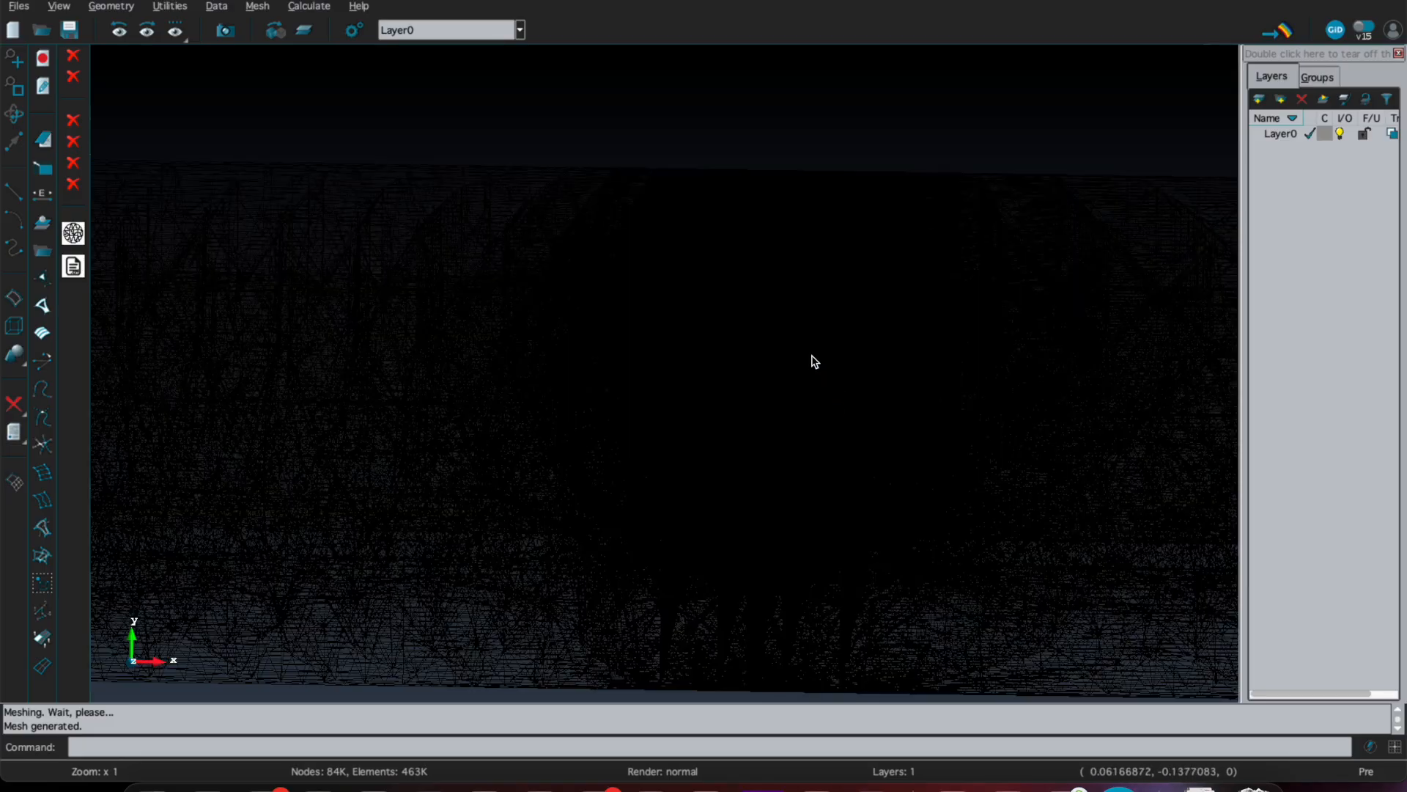
Step: Render the generated mesh in flat mode
{"action": "right_click", "coordinate": [746, 333]}
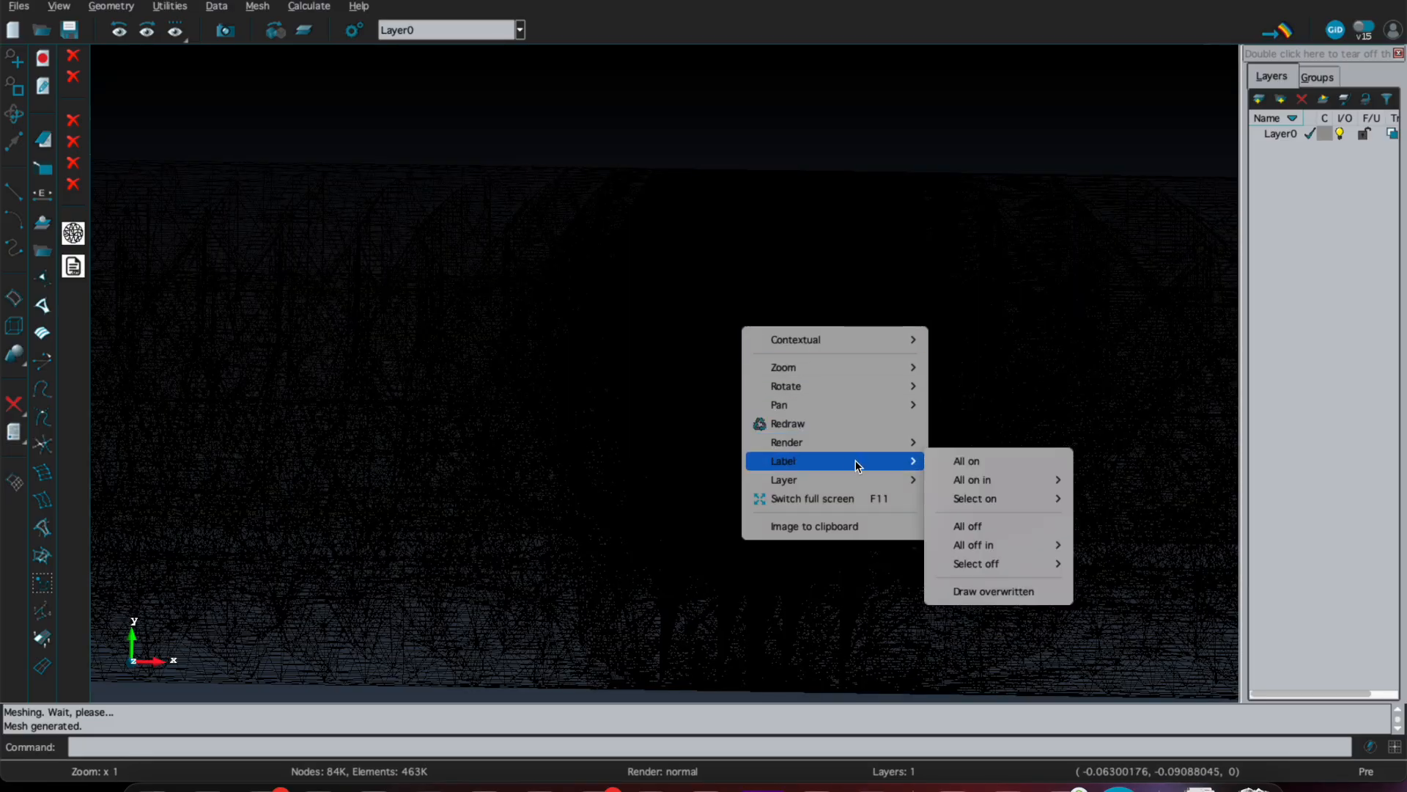
{"action": "mouse_move", "coordinate": [863, 445]}
{"action": "left_click", "coordinate": [953, 461]}
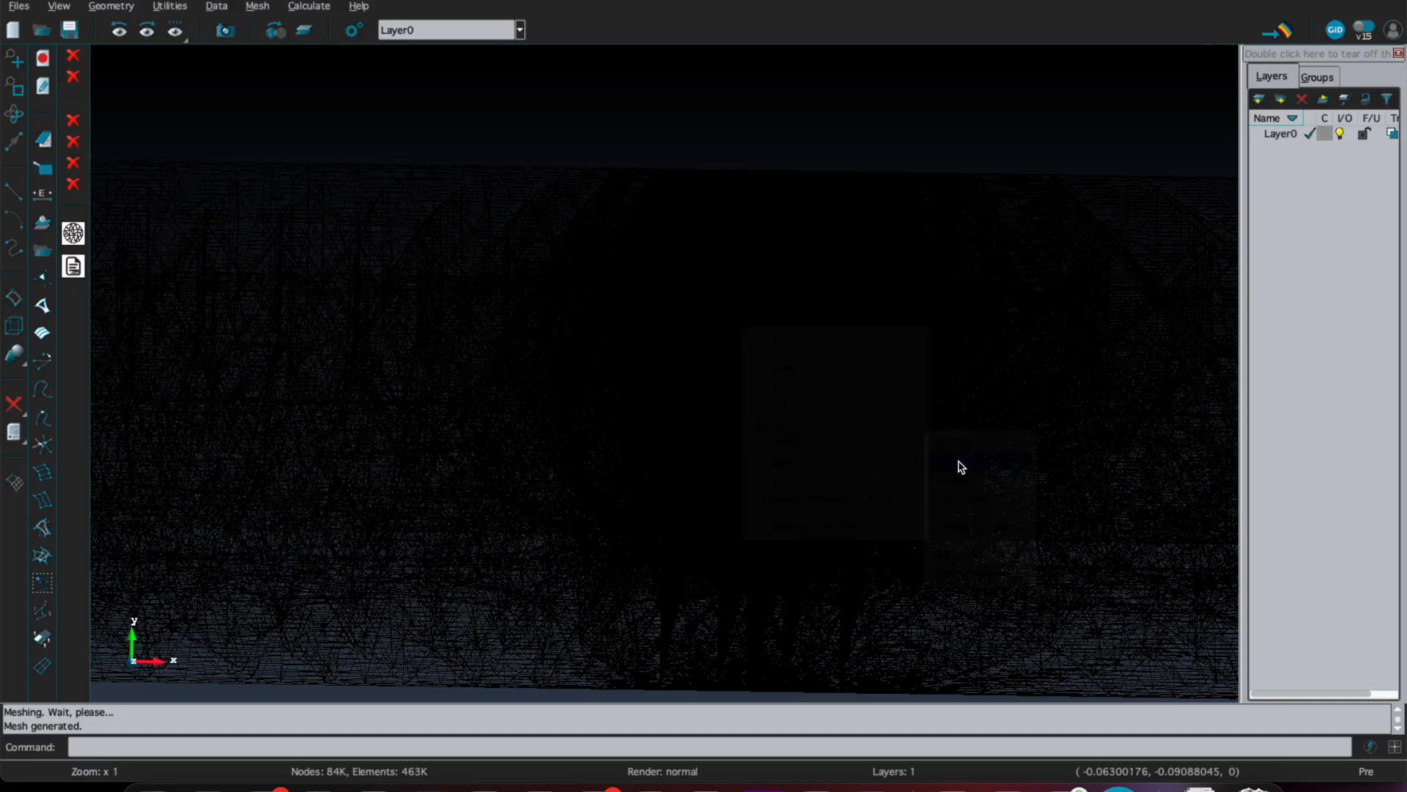
Step: Examine the mesh refinement around the joint, on the front face and around the circular wheel areas
{"action": "scroll", "coordinate": [766, 290], "scroll_direction": "up", "scroll_amount": 5}
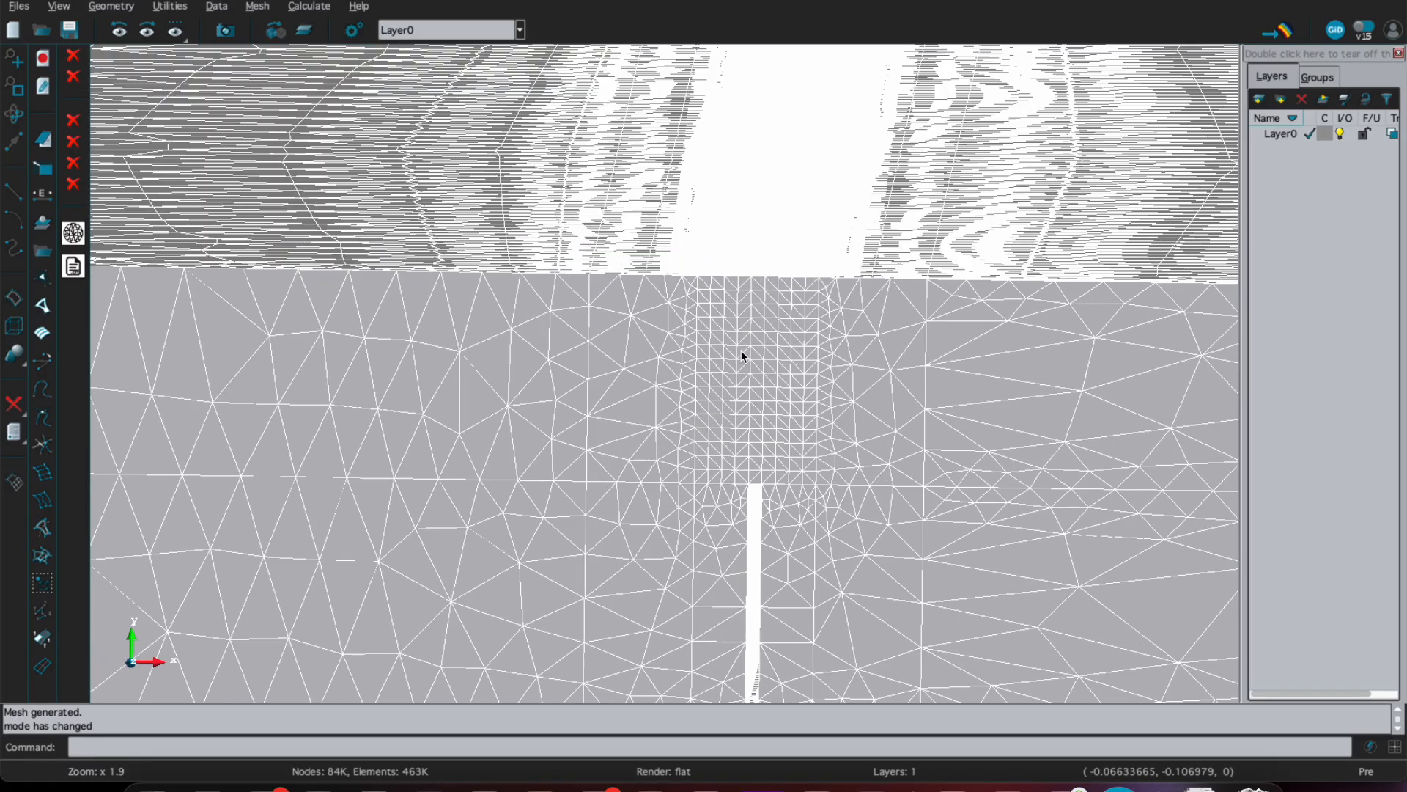
{"action": "left_click_drag", "start_coordinate": [749, 364], "coordinate": [731, 390], "text": "shift"}
{"action": "scroll", "coordinate": [732, 401], "scroll_direction": "down", "scroll_amount": 4}
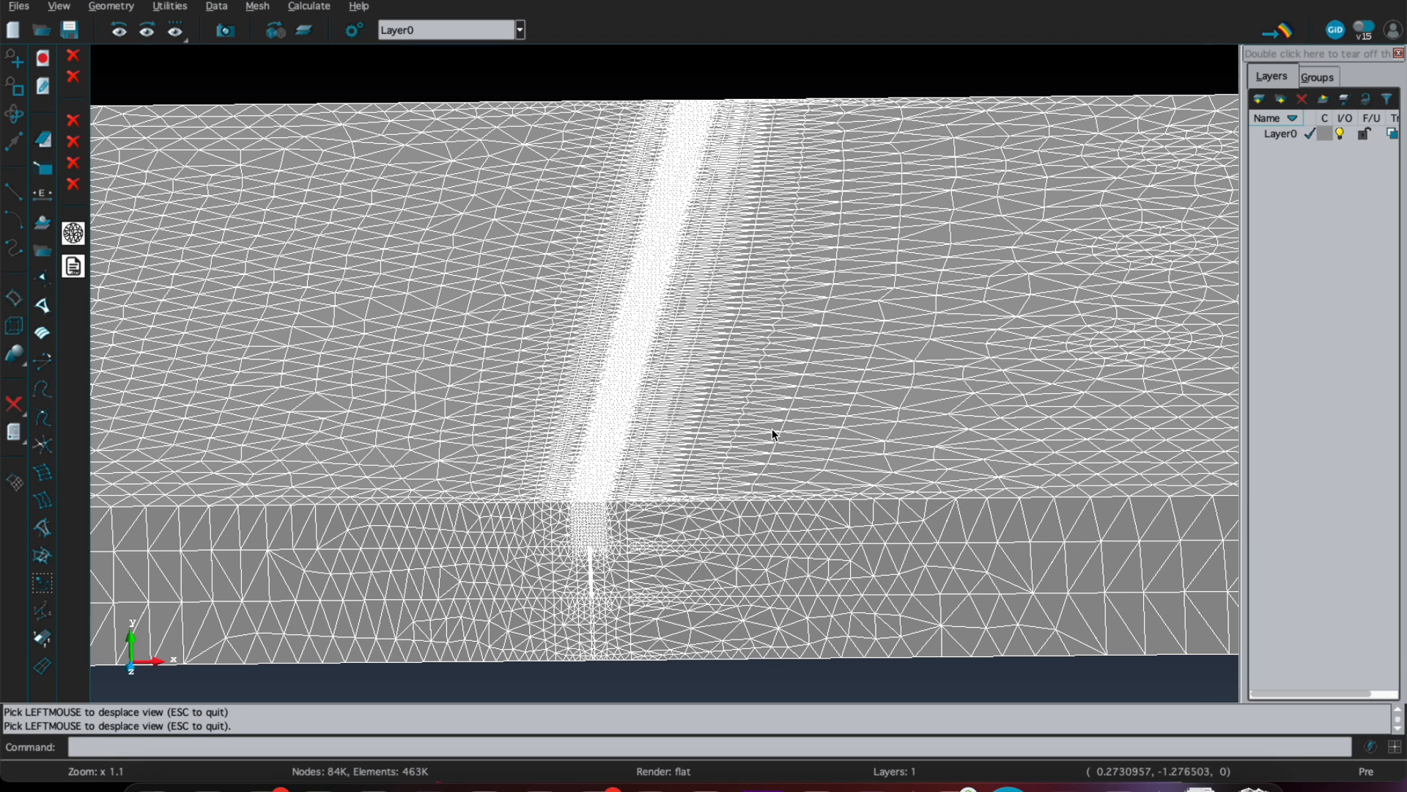
{"action": "left_click_drag", "start_coordinate": [819, 394], "coordinate": [812, 418], "text": "shift"}
{"action": "right_click_drag", "start_coordinate": [895, 382], "coordinate": [724, 411], "text": "shift"}
{"action": "left_click_drag", "start_coordinate": [725, 410], "coordinate": [533, 425]}
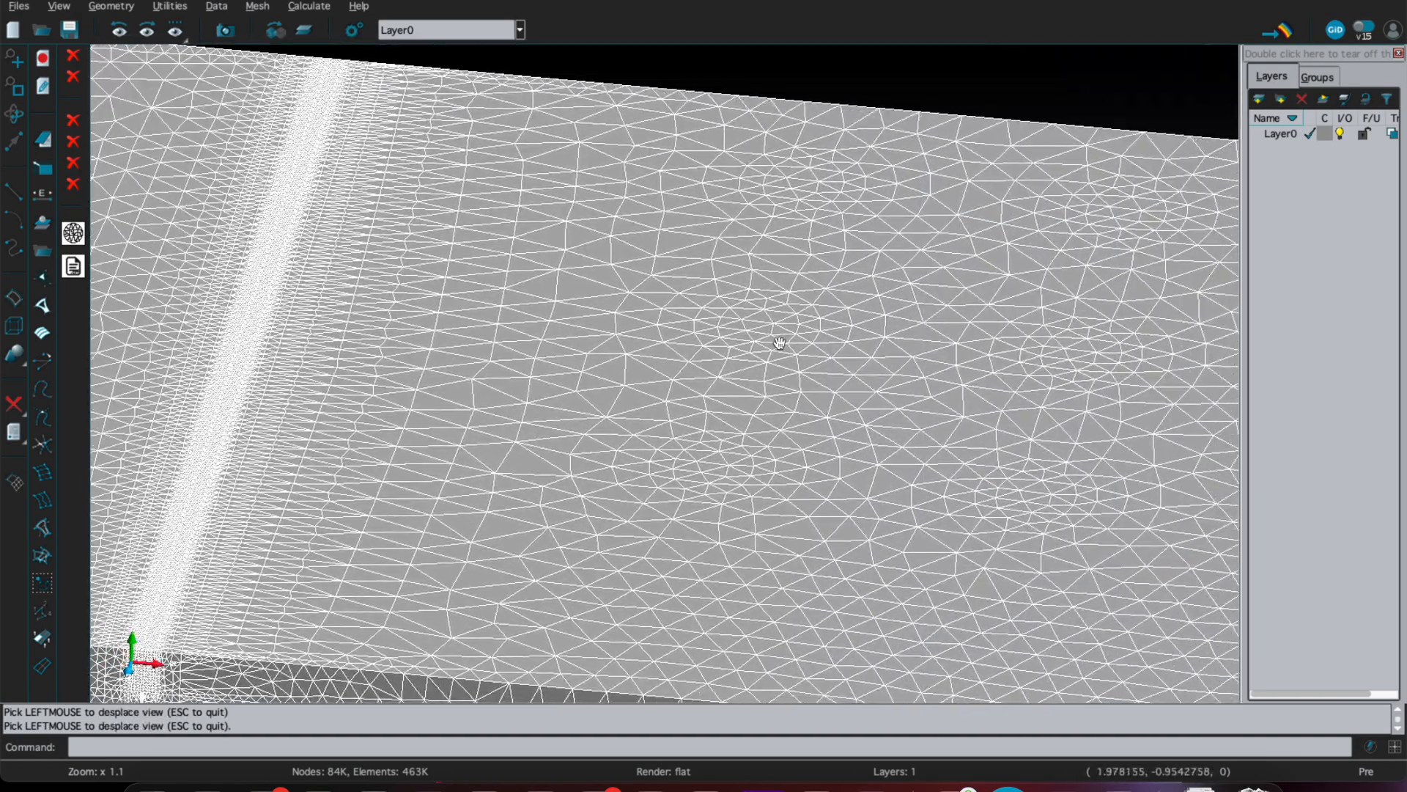
{"action": "left_click_drag", "start_coordinate": [620, 457], "coordinate": [620, 455], "text": "shift"}
{"action": "right_click_drag", "start_coordinate": [620, 455], "coordinate": [1145, 257], "text": "shift"}
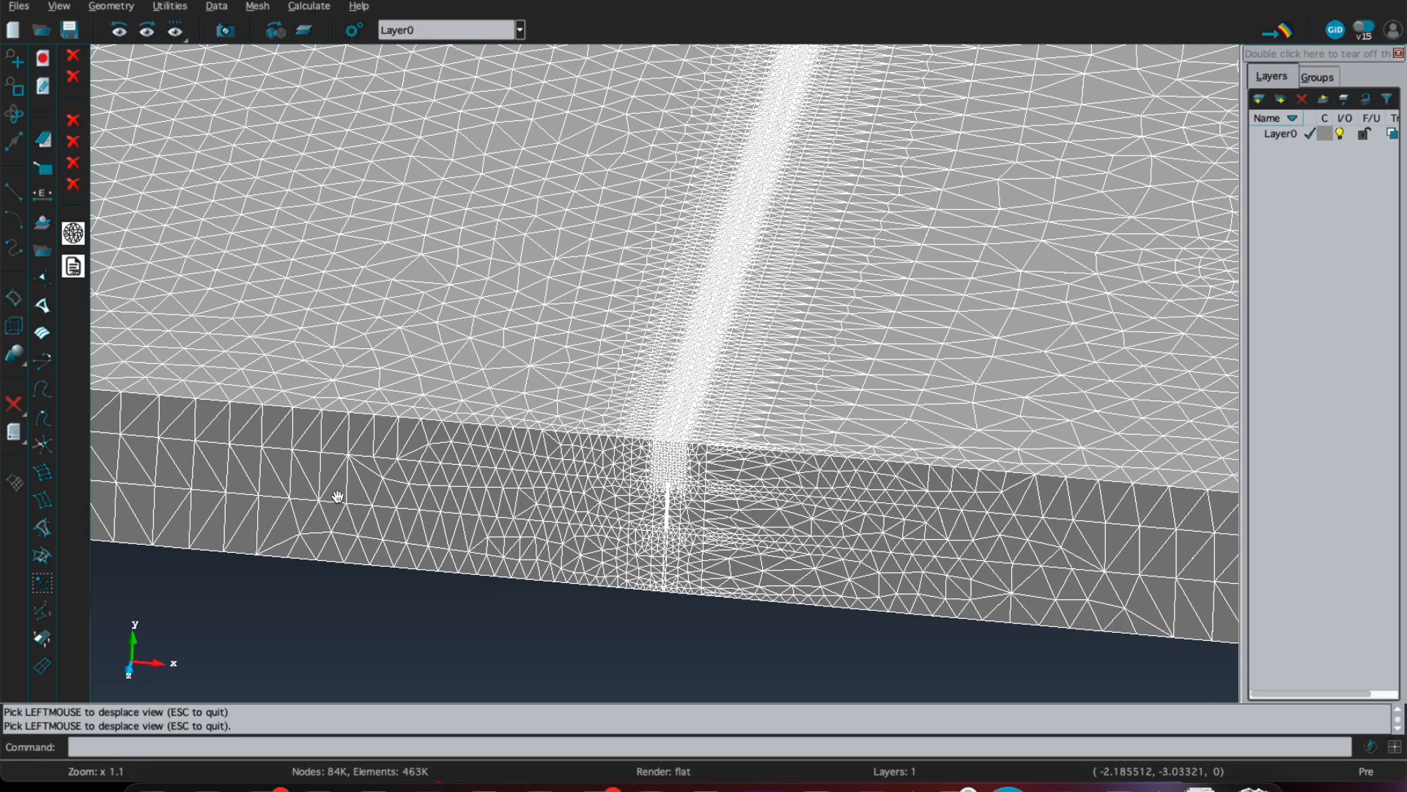
{"action": "left_click_drag", "start_coordinate": [934, 272], "coordinate": [358, 503]}
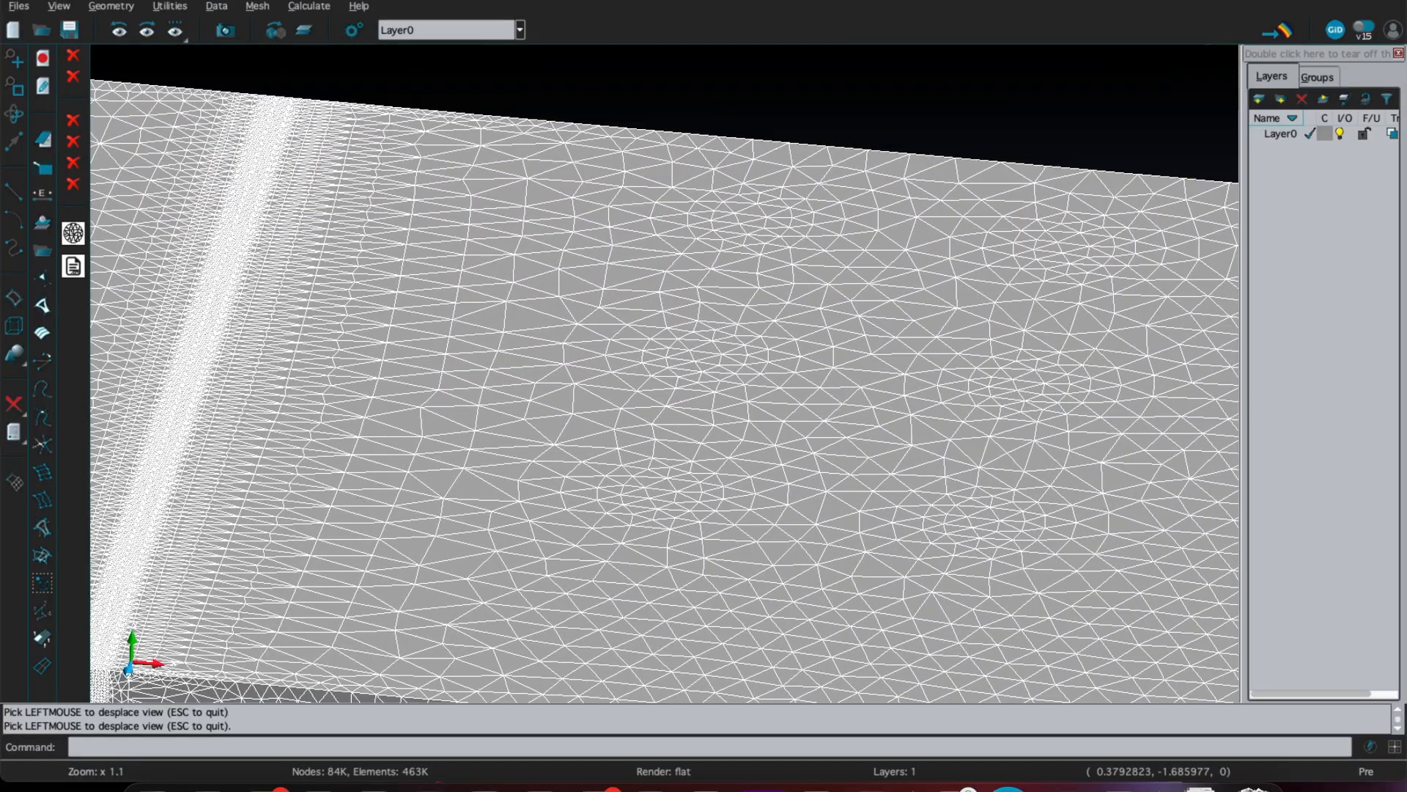
Step: Assign an unstructured mesh size of 0.03 to the six wheel circle lines on the slab surface
{"action": "left_click", "coordinate": [258, 13]}
{"action": "mouse_move", "coordinate": [314, 32]}
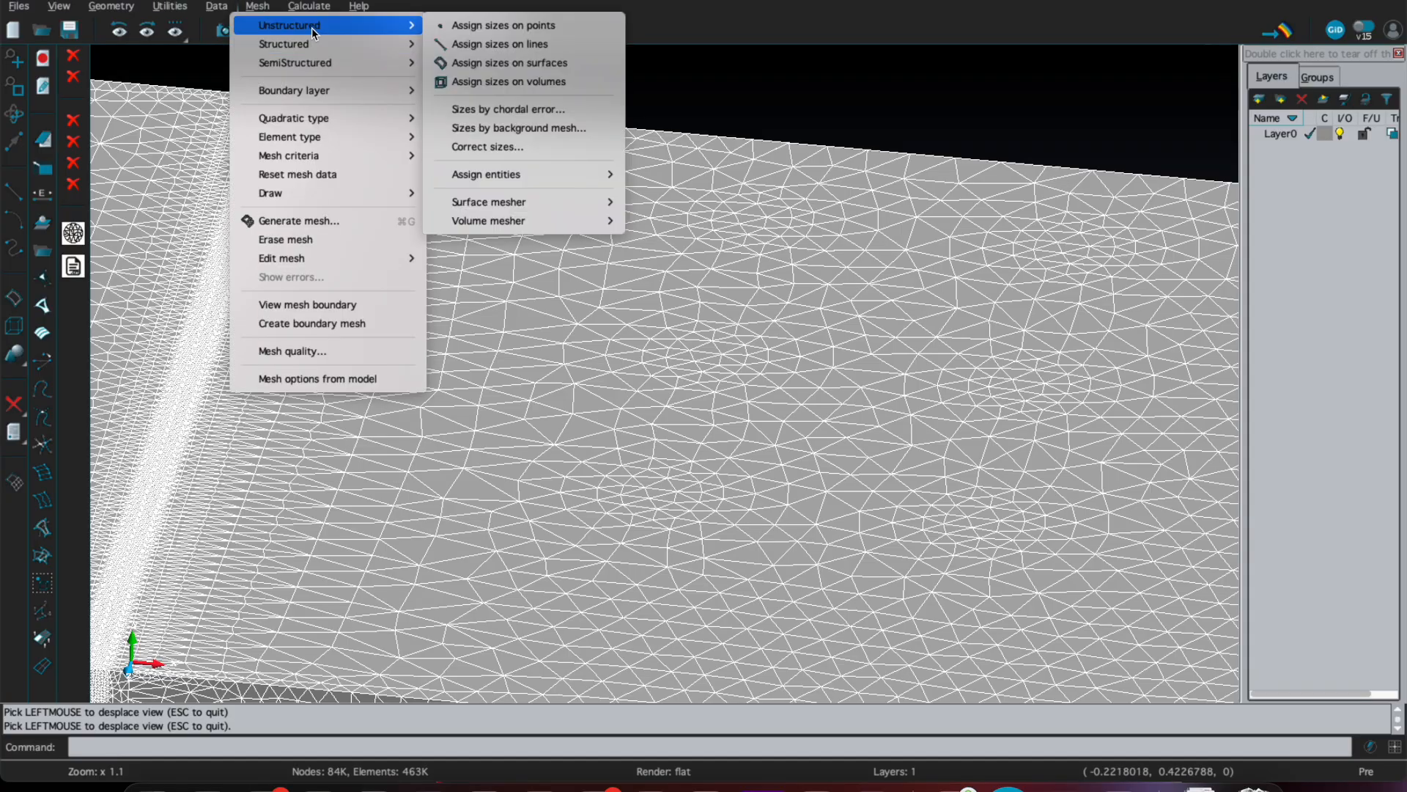
{"action": "left_click", "coordinate": [542, 45]}
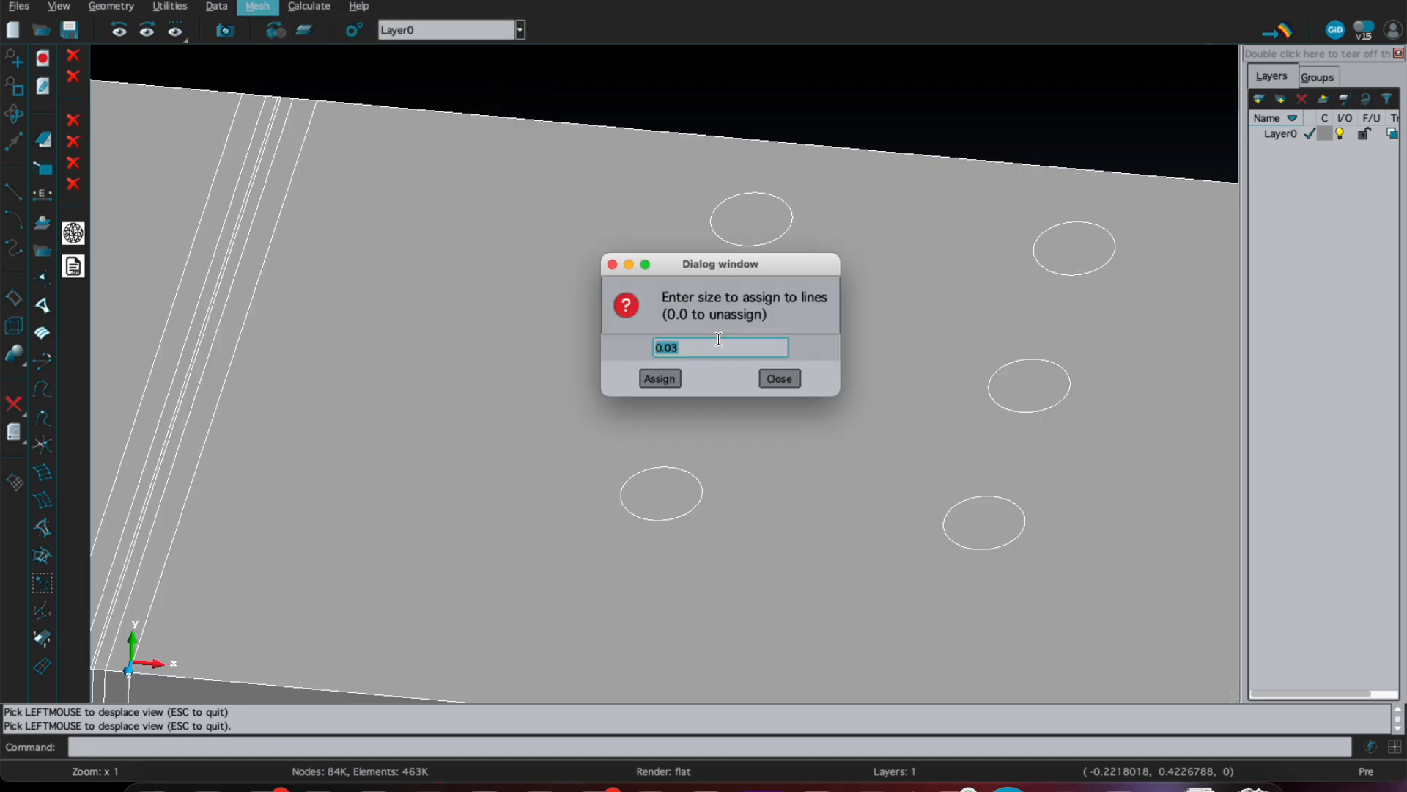
{"action": "left_click", "coordinate": [660, 378]}
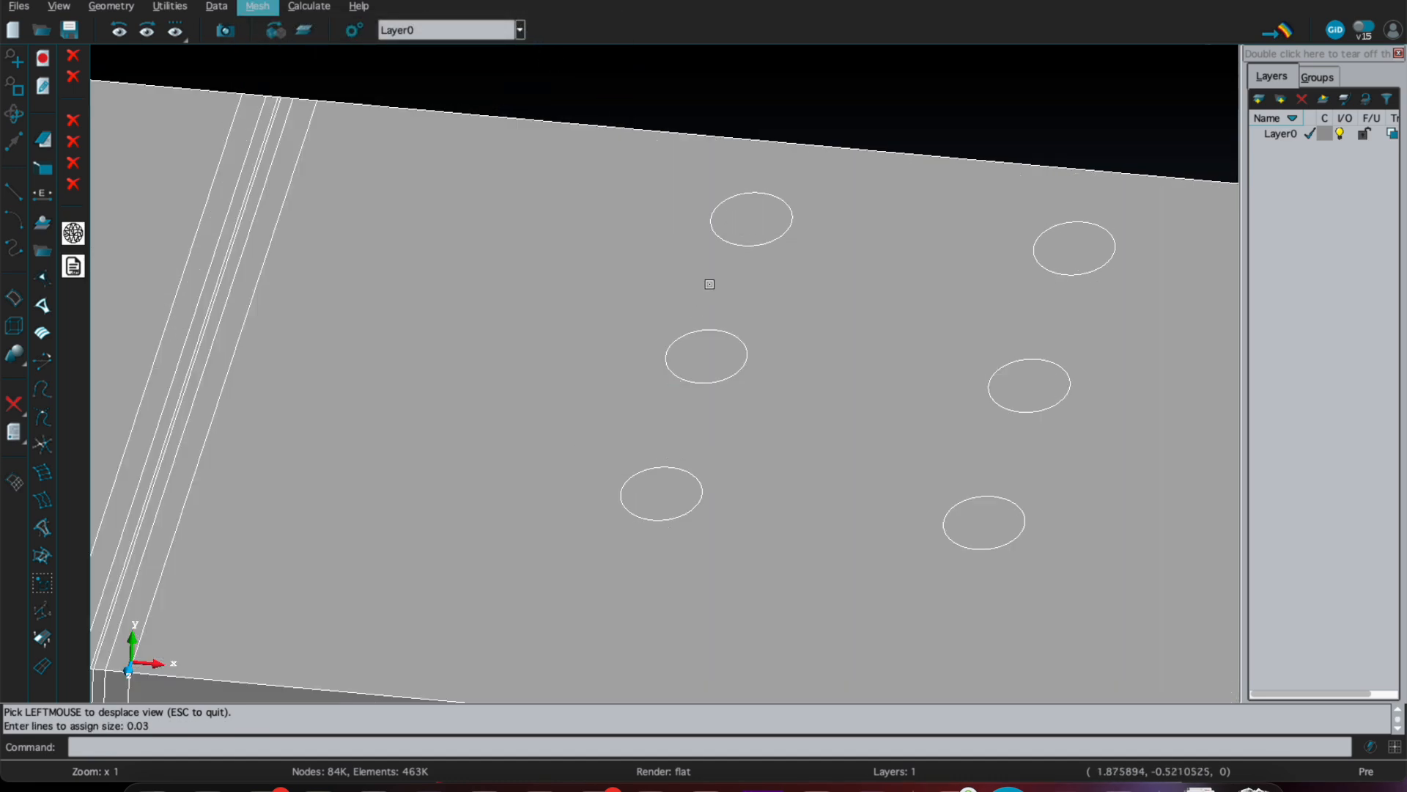
{"action": "left_click", "coordinate": [732, 243]}
{"action": "left_click", "coordinate": [739, 337]}
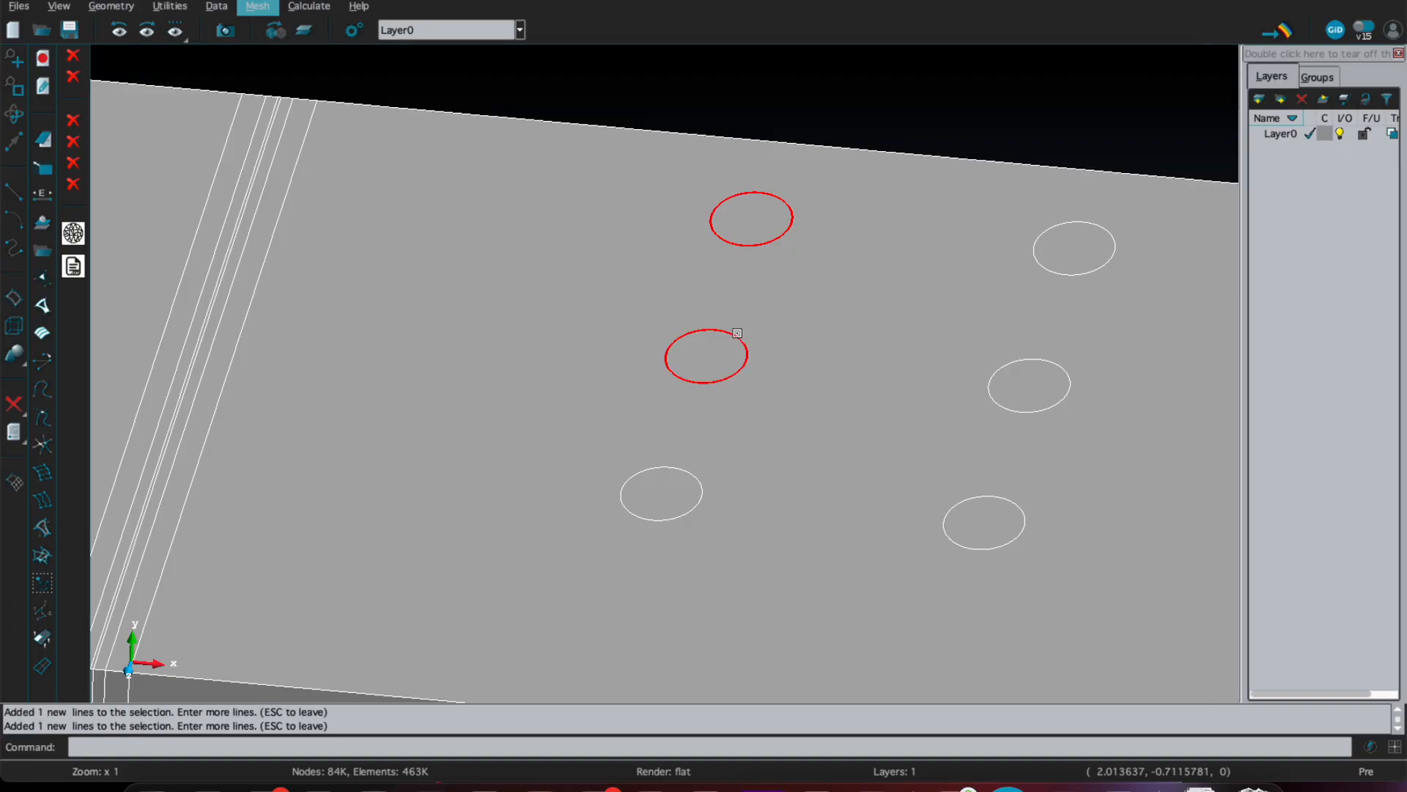
{"action": "left_click", "coordinate": [694, 474]}
{"action": "left_click", "coordinate": [963, 547]}
{"action": "left_click", "coordinate": [998, 403]}
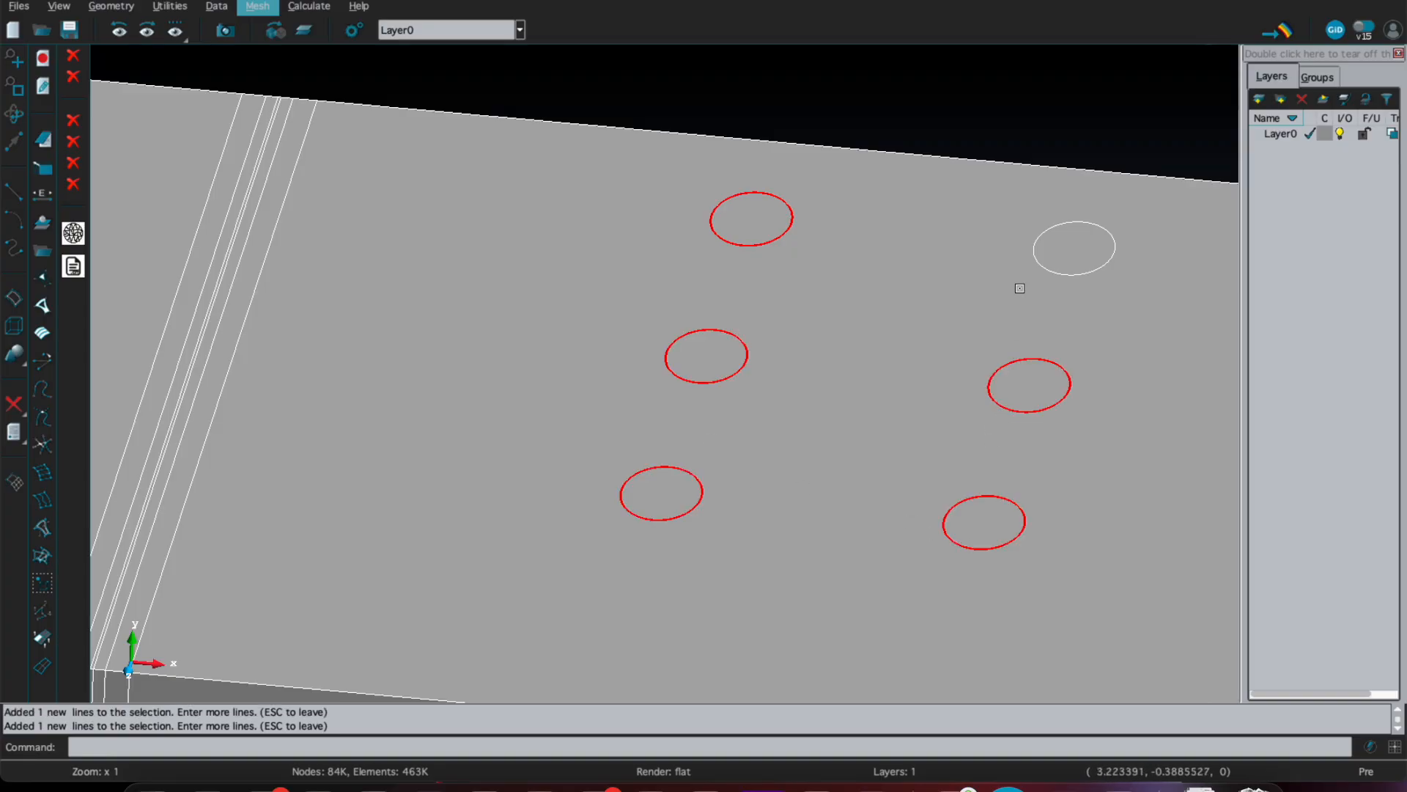
{"action": "left_click", "coordinate": [1041, 265]}
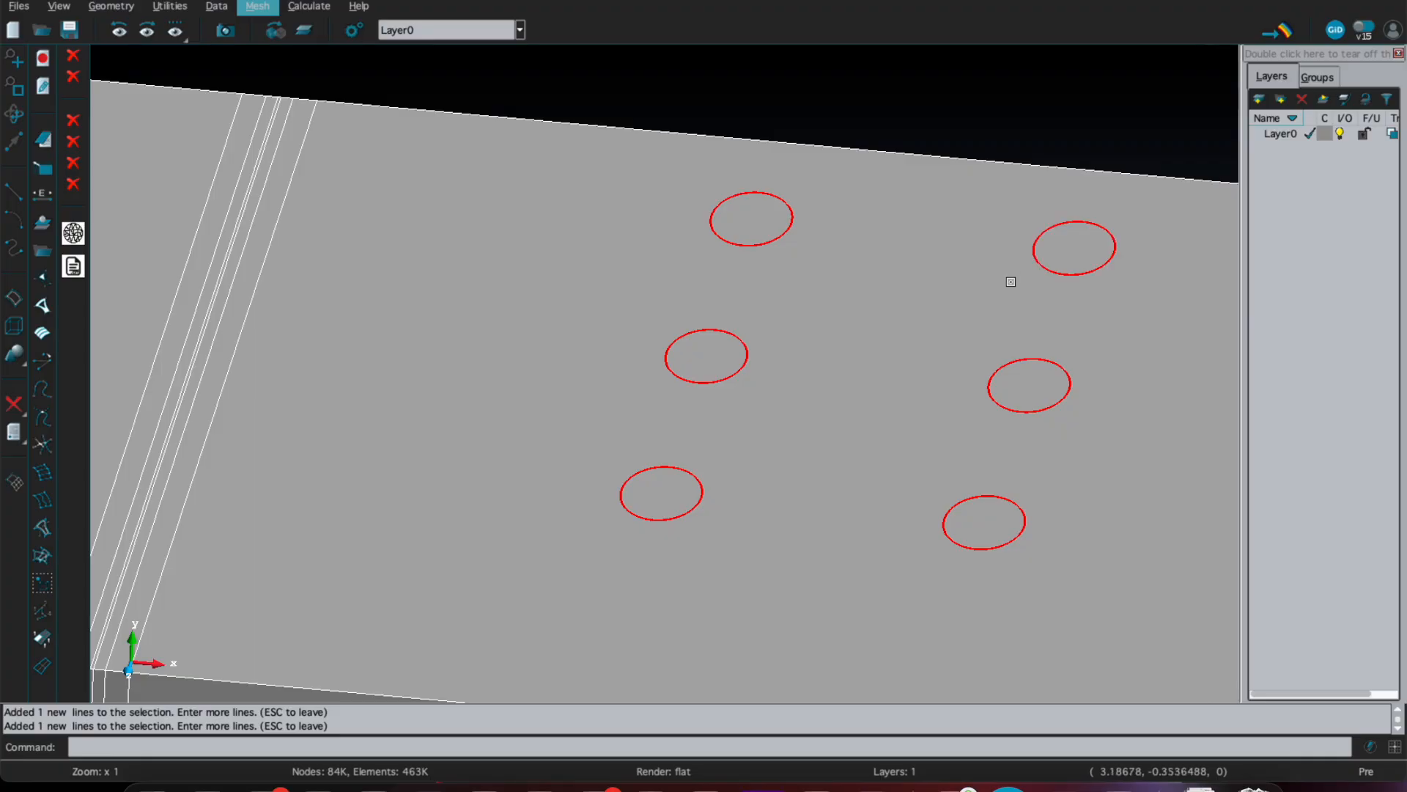
{"action": "key", "text": "Escape"}
{"action": "left_click", "coordinate": [778, 379]}
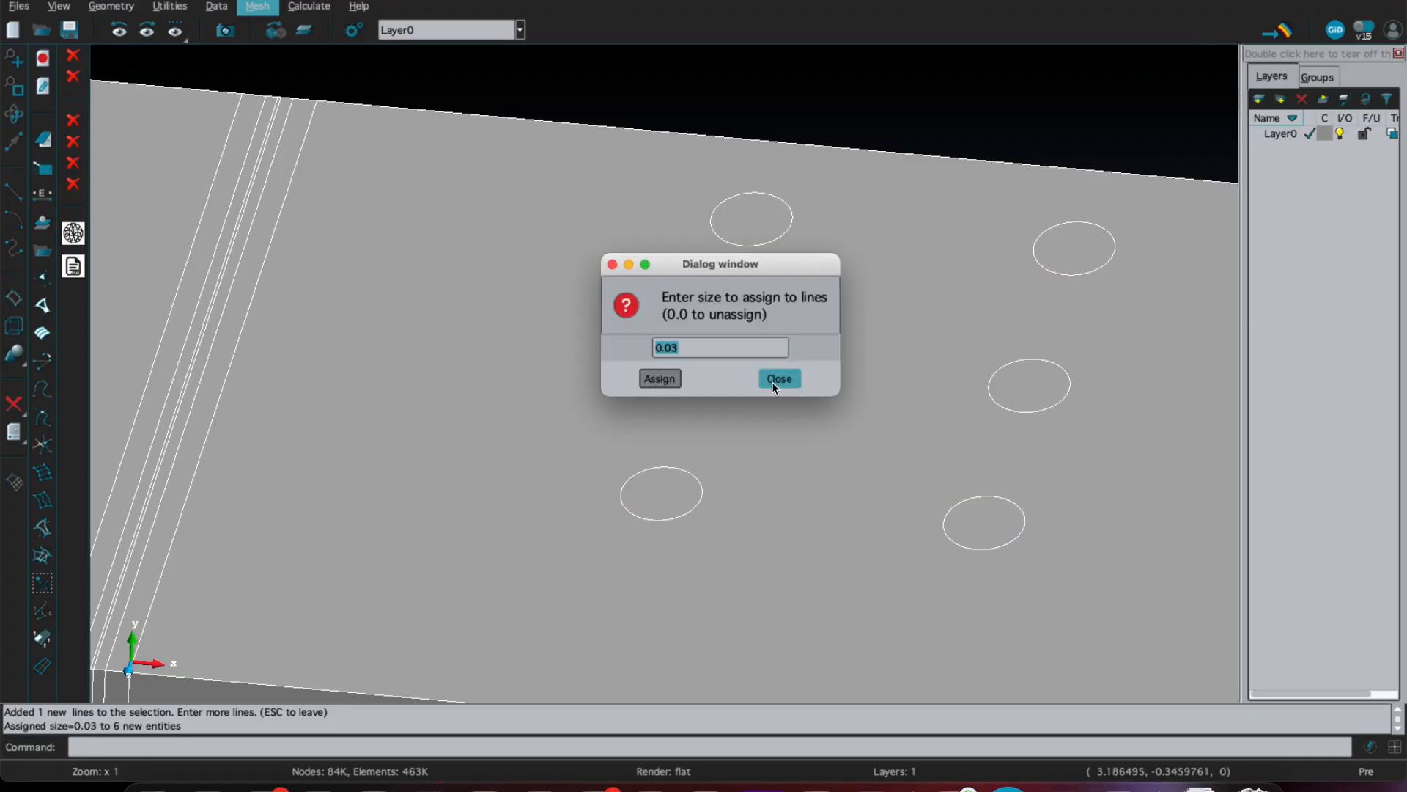
Step: Regenerate the mesh with an element size of 0.2 and view the refined wheel areas
{"action": "left_click", "coordinate": [74, 234]}
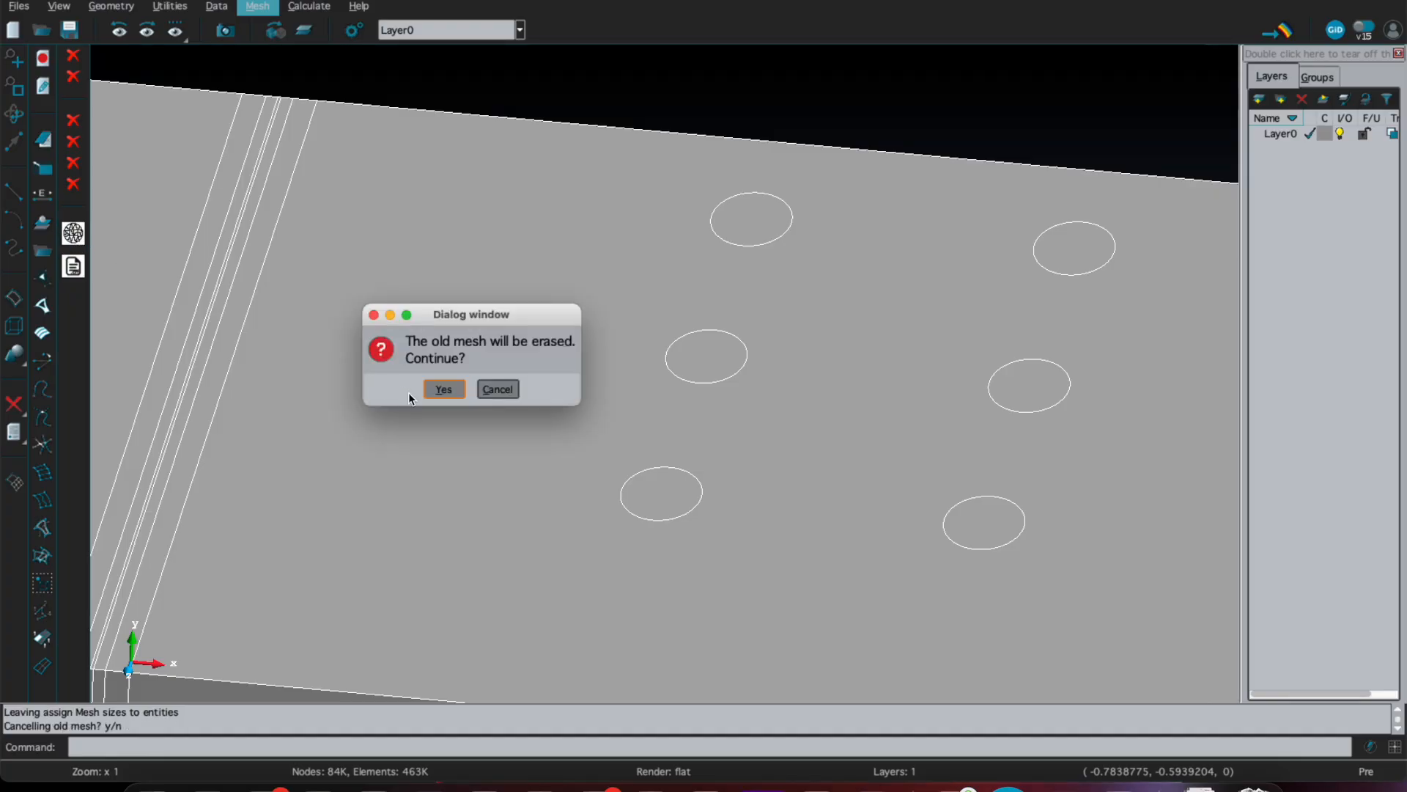
{"action": "left_click", "coordinate": [444, 389]}
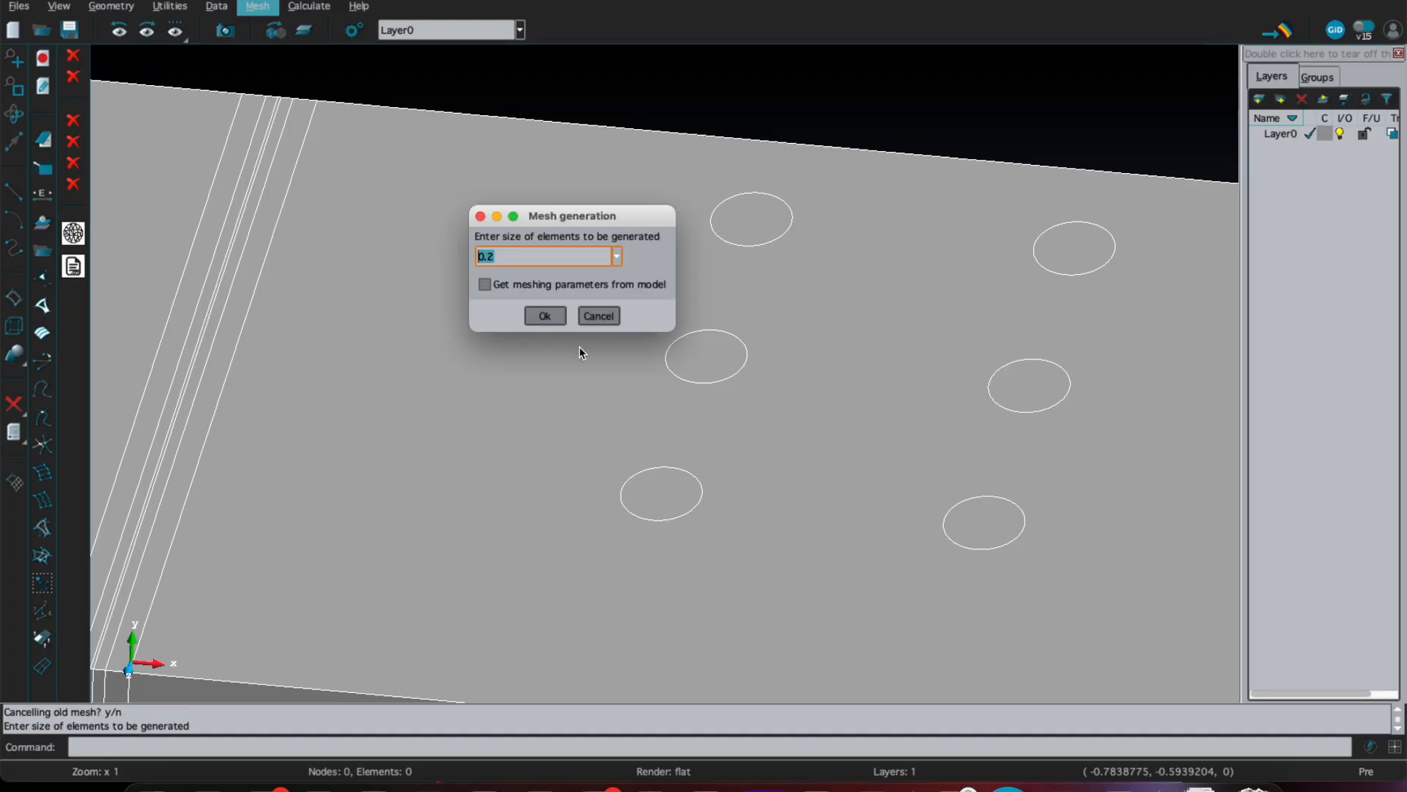
{"action": "left_click", "coordinate": [543, 318]}
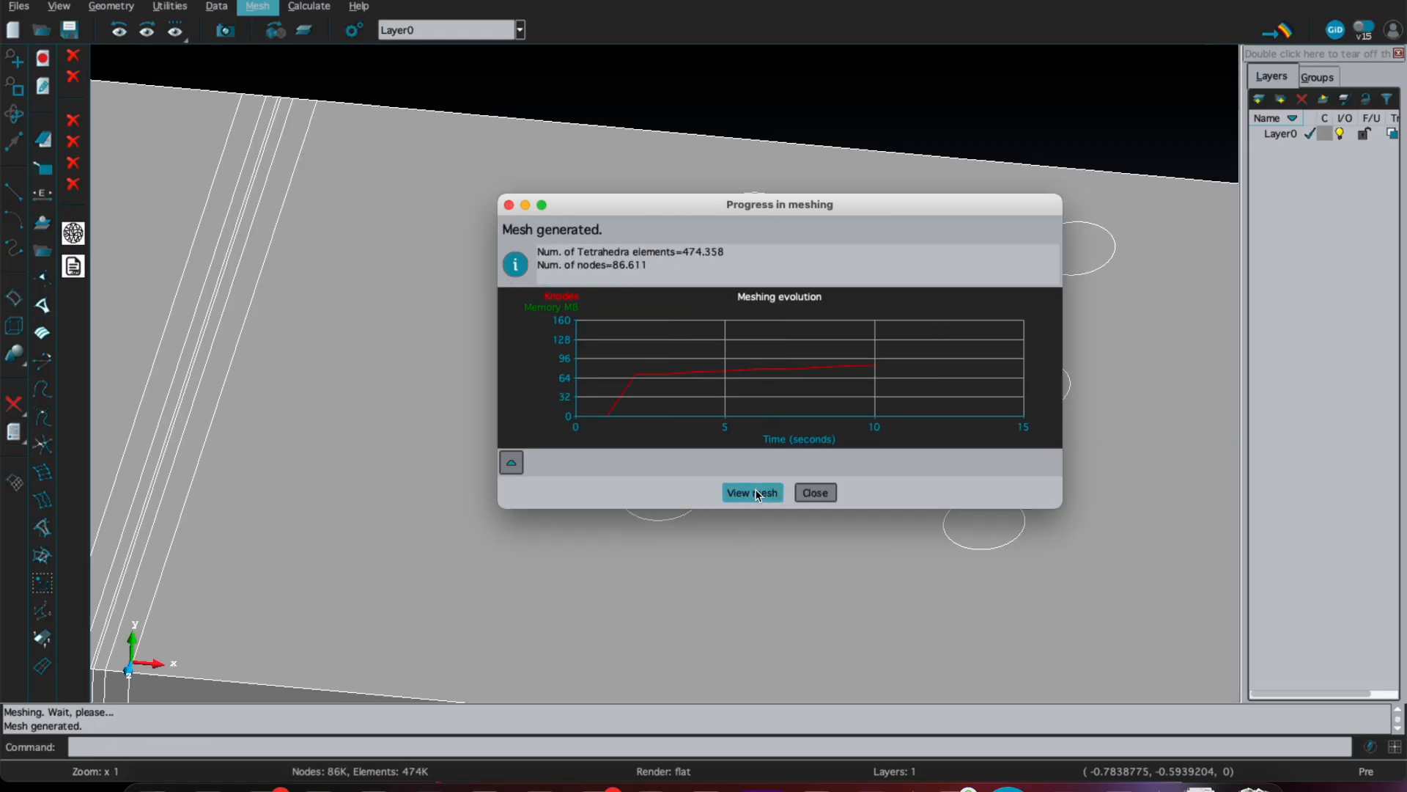
{"action": "left_click", "coordinate": [755, 492]}
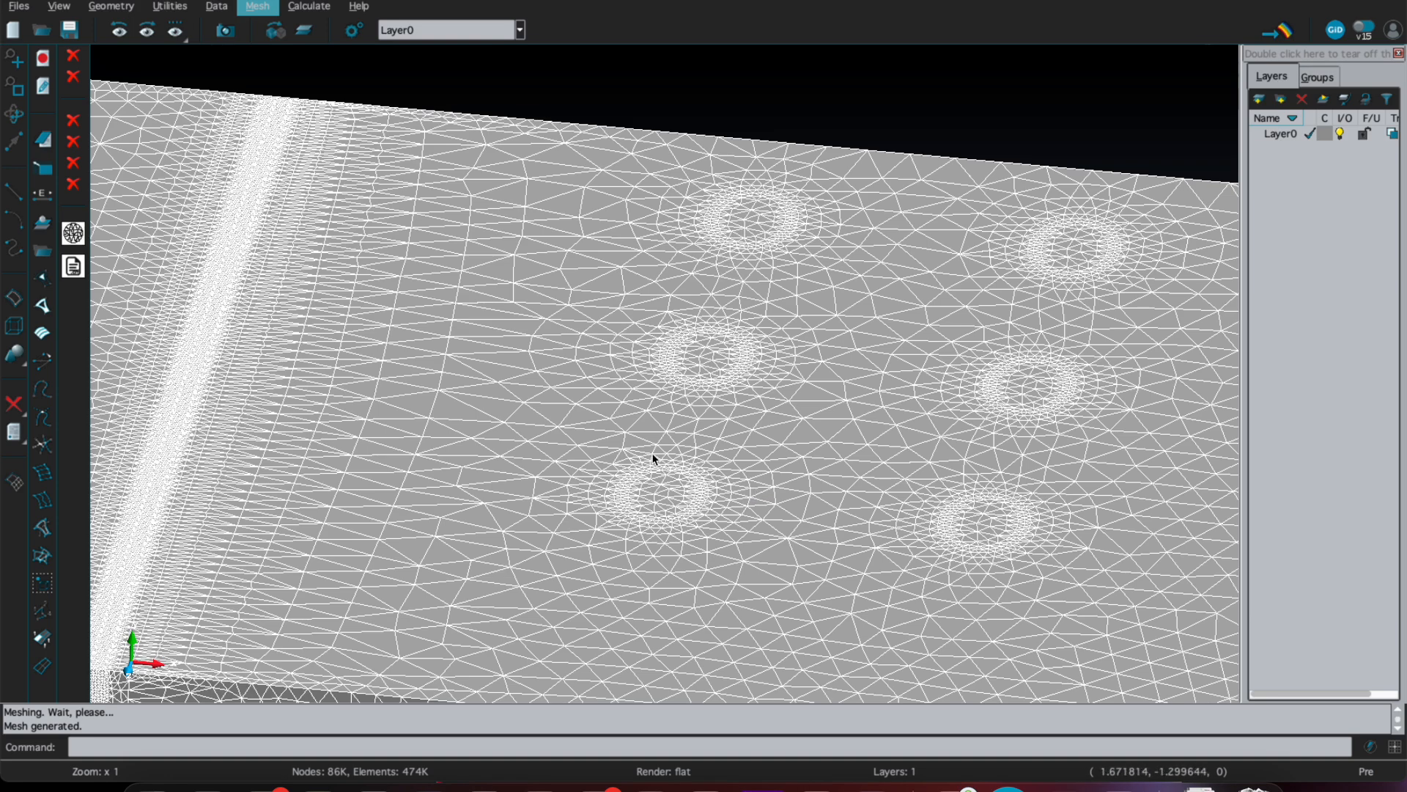
{"action": "scroll", "coordinate": [653, 451], "scroll_direction": "up", "scroll_amount": 2}
{"action": "left_click_drag", "start_coordinate": [650, 503], "coordinate": [647, 449]}
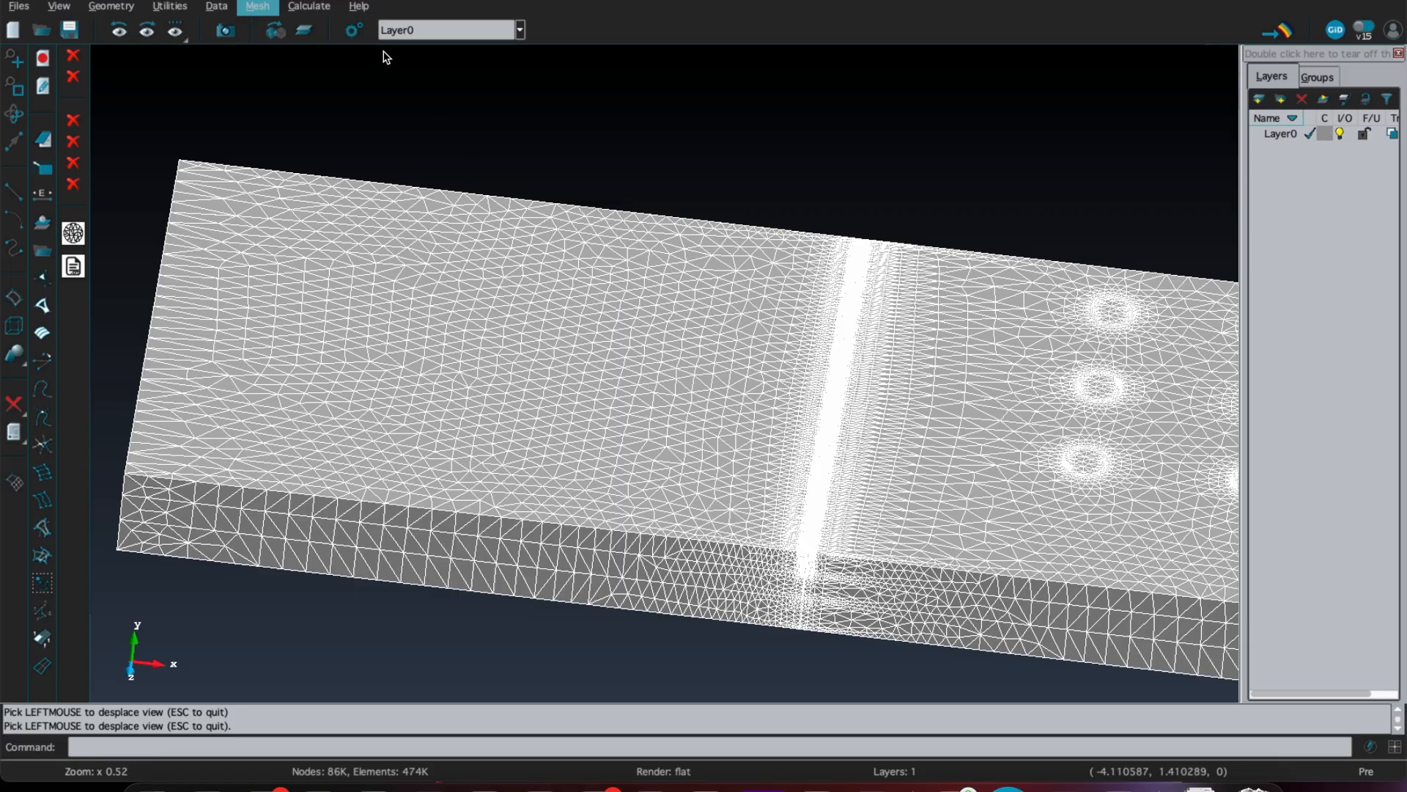
Step: Define structured divisions on the three front layer surfaces of the slab section without wheels, assigning 35 cells to their long horizontal lines
{"action": "left_click", "coordinate": [258, 8]}
{"action": "mouse_move", "coordinate": [279, 22]}
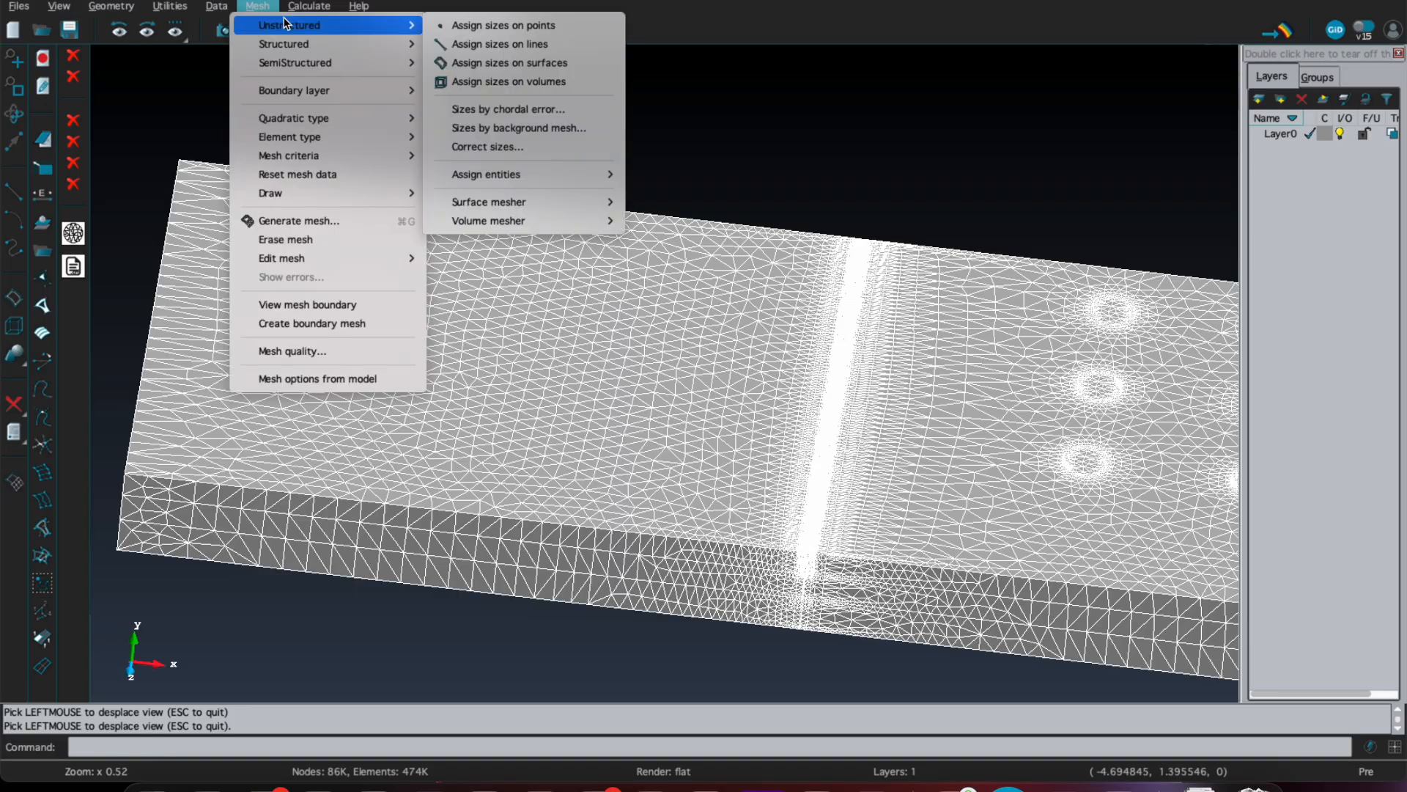
{"action": "mouse_move", "coordinate": [323, 43]}
{"action": "mouse_move", "coordinate": [475, 63]}
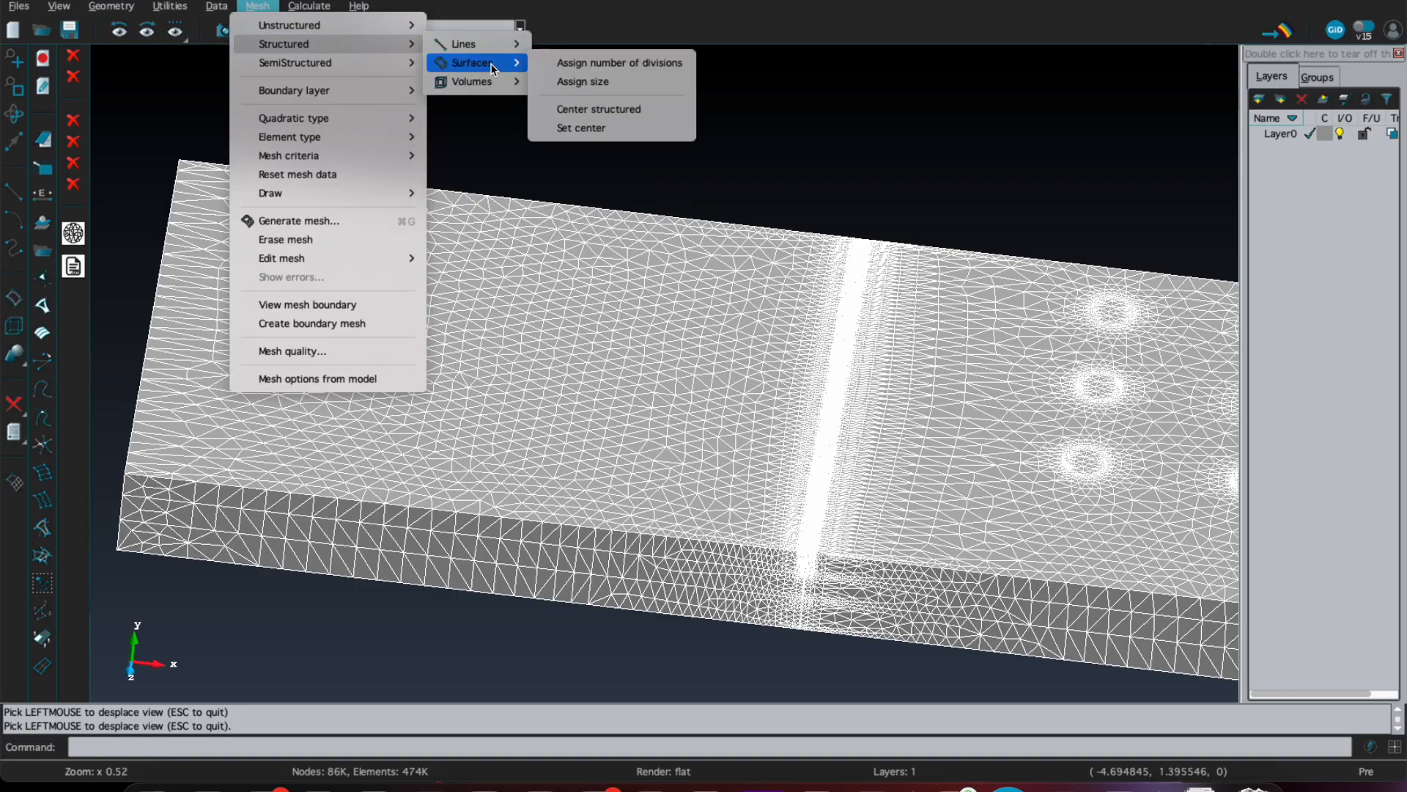
{"action": "left_click", "coordinate": [618, 63]}
{"action": "left_click", "coordinate": [724, 612]}
{"action": "left_click", "coordinate": [722, 579]}
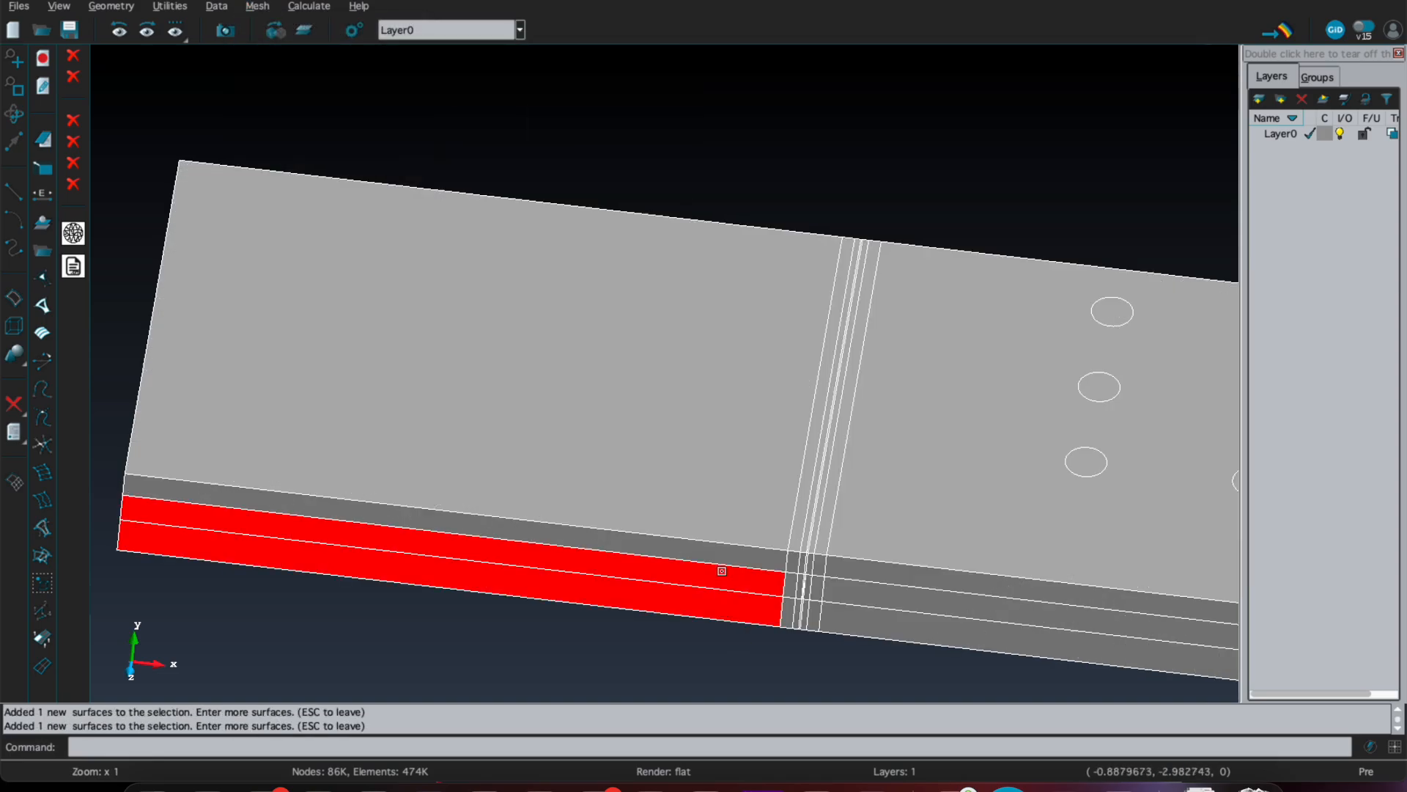
{"action": "left_click", "coordinate": [722, 560]}
{"action": "key", "text": "Escape"}
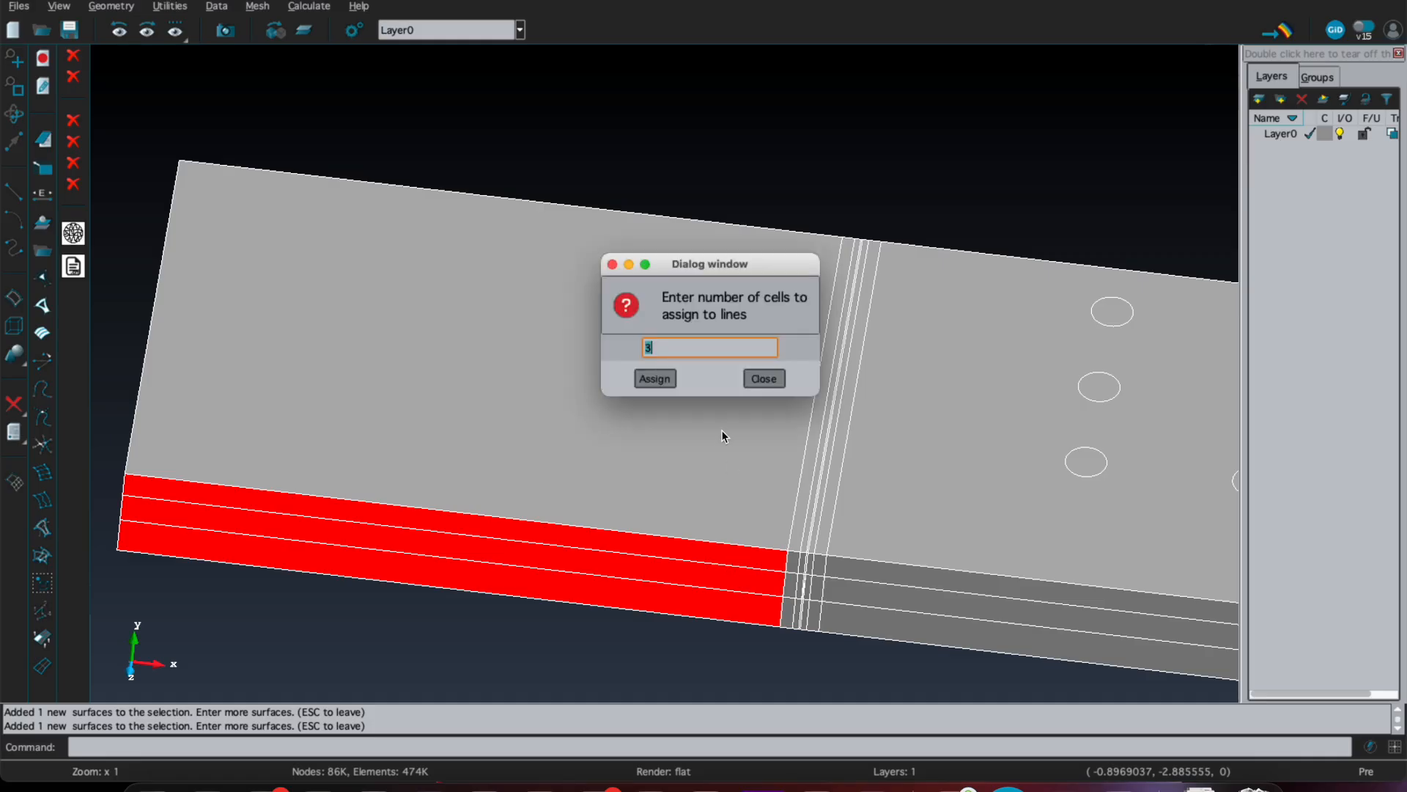
{"action": "type", "text": "35"}
{"action": "left_click", "coordinate": [654, 378]}
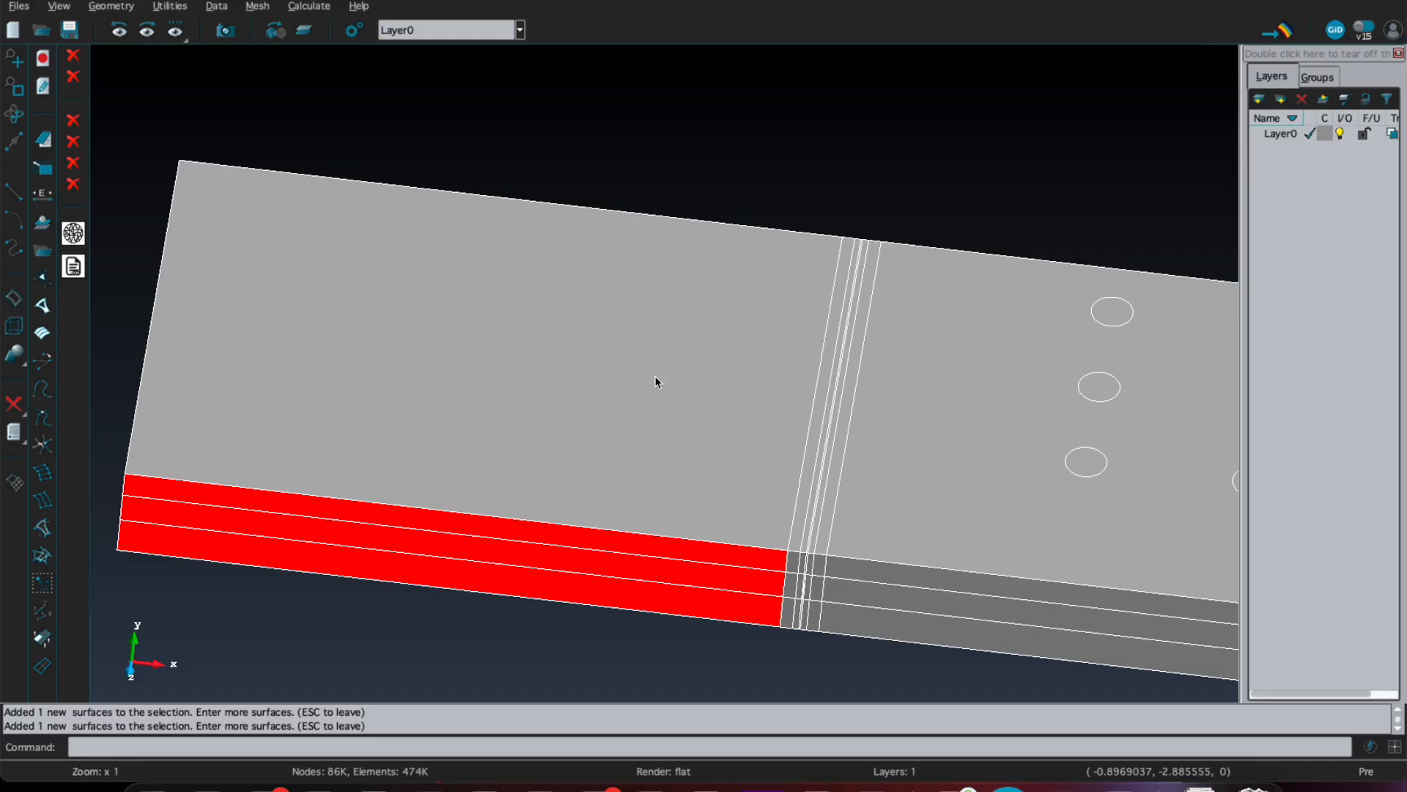
{"action": "left_click", "coordinate": [666, 587]}
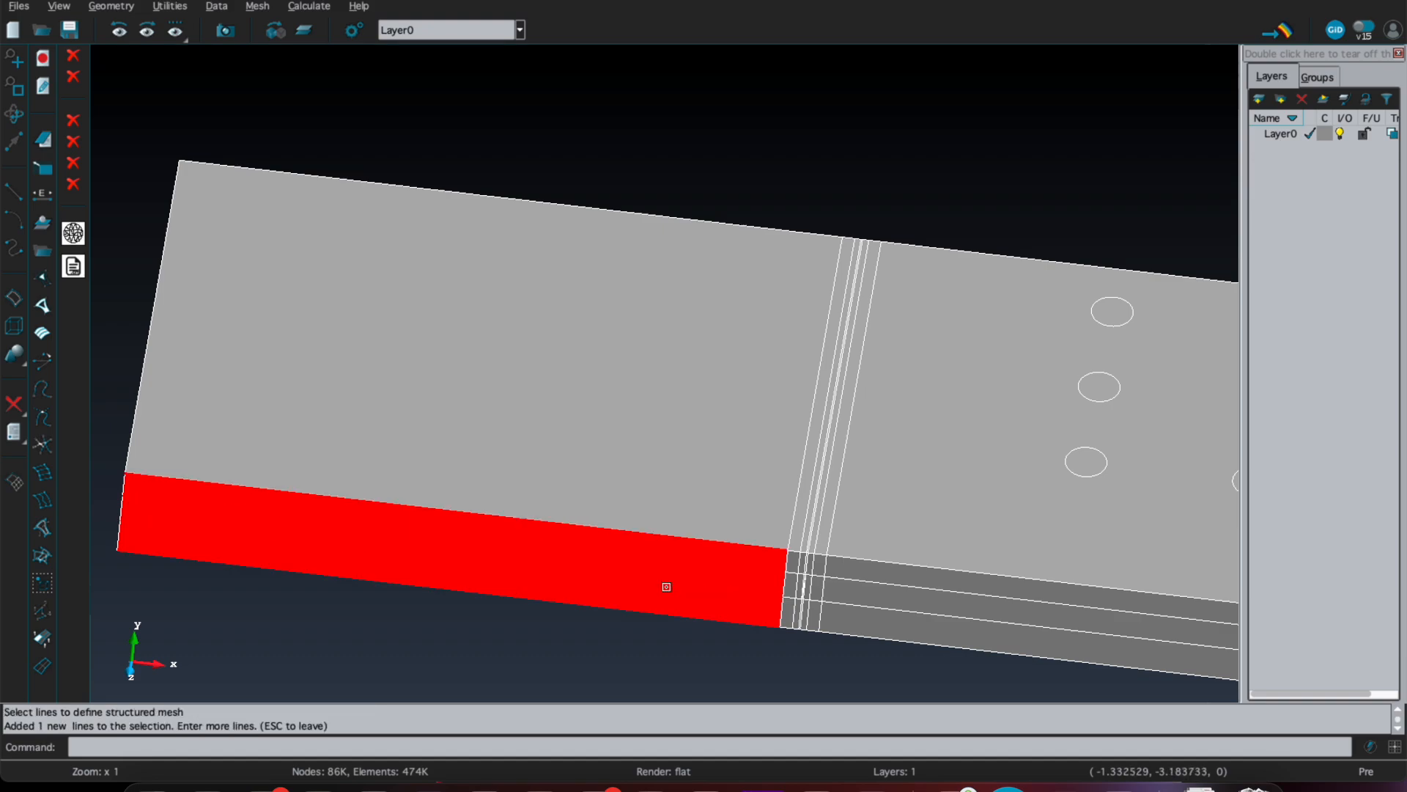
{"action": "key", "text": "Escape"}
Step: Assign 5 cells to the short vertical edges of the bottom layer's front surface
{"action": "type", "text": "5"}
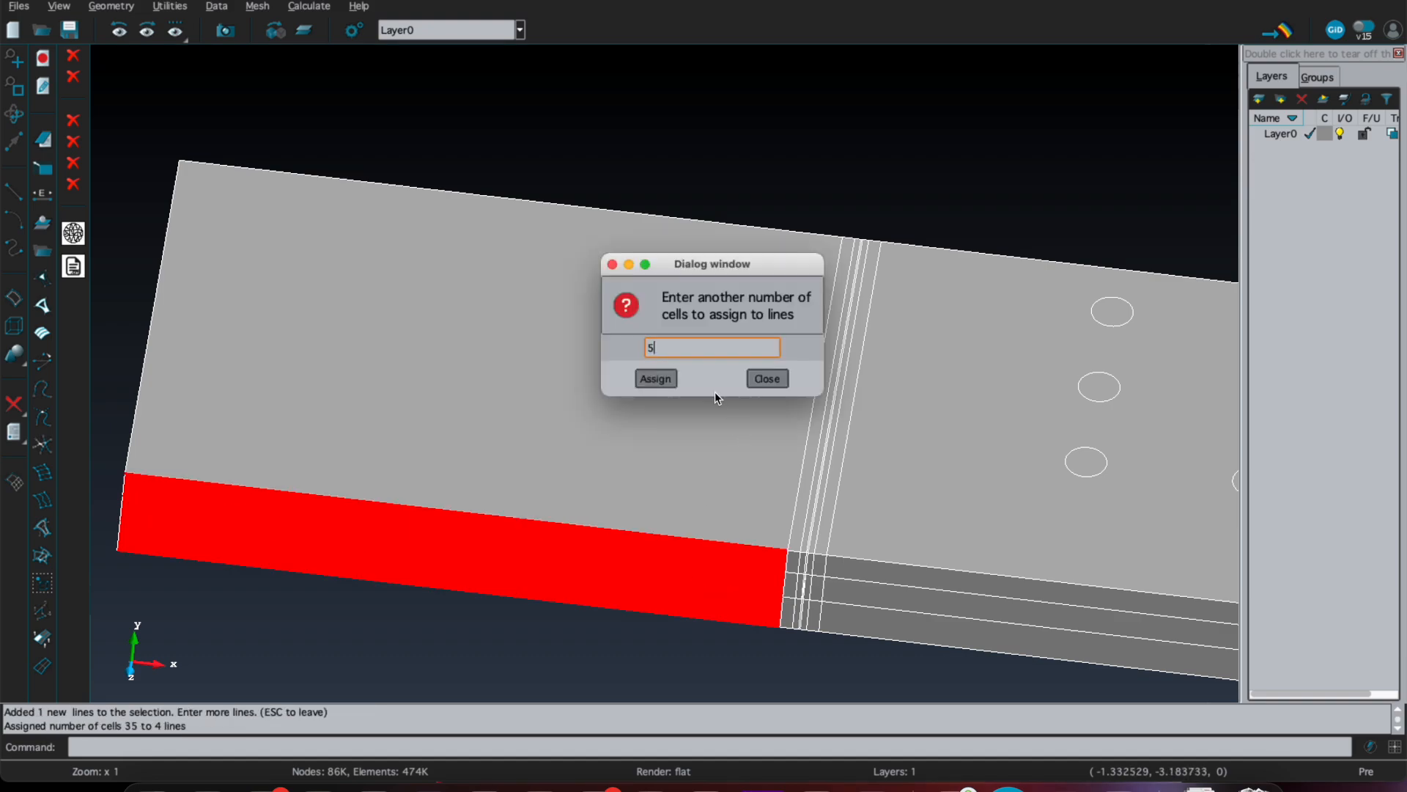
{"action": "left_click", "coordinate": [658, 378]}
{"action": "left_click", "coordinate": [781, 619]}
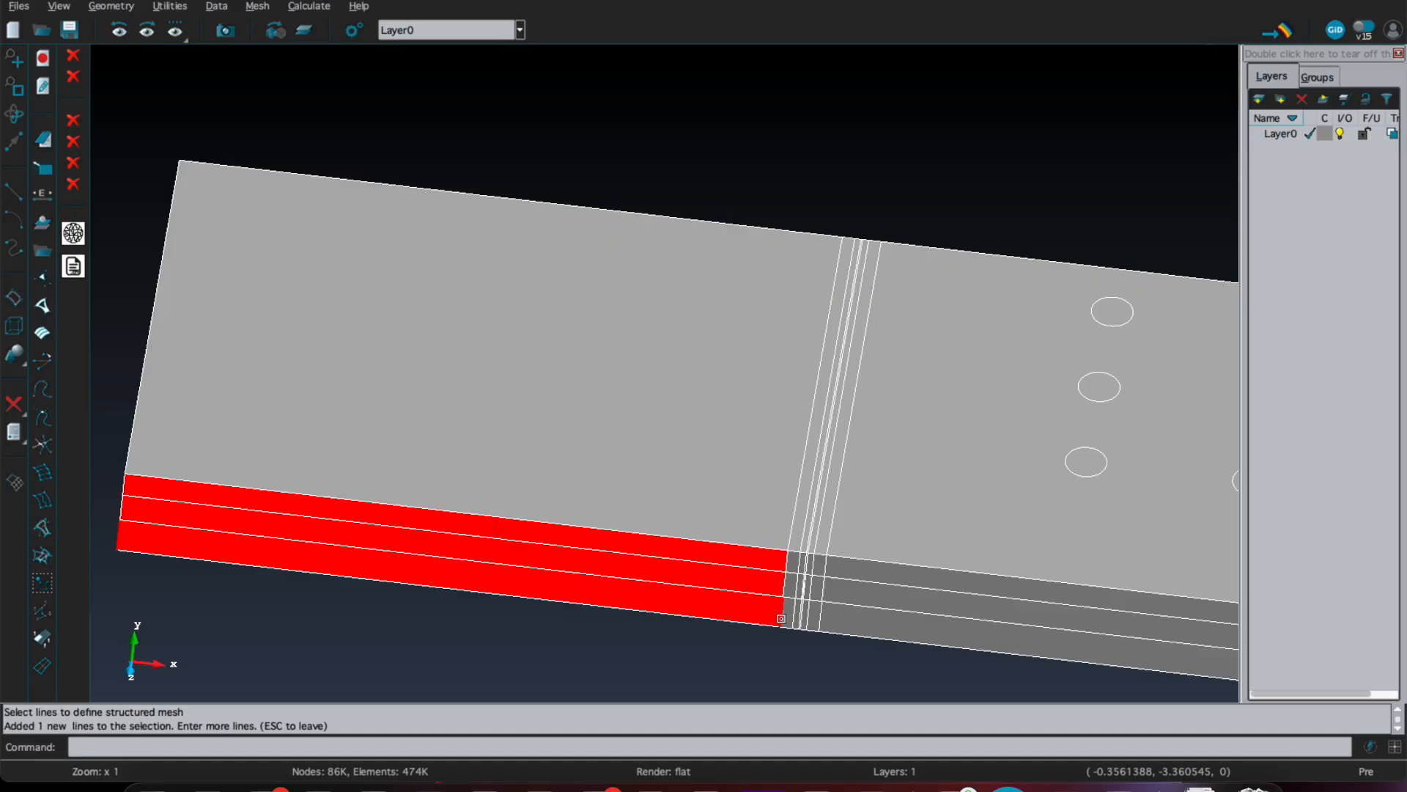
{"action": "key", "text": "Escape"}
Step: Assign 4 cells to the short vertical edges of the middle layer's front surface
{"action": "type", "text": "4"}
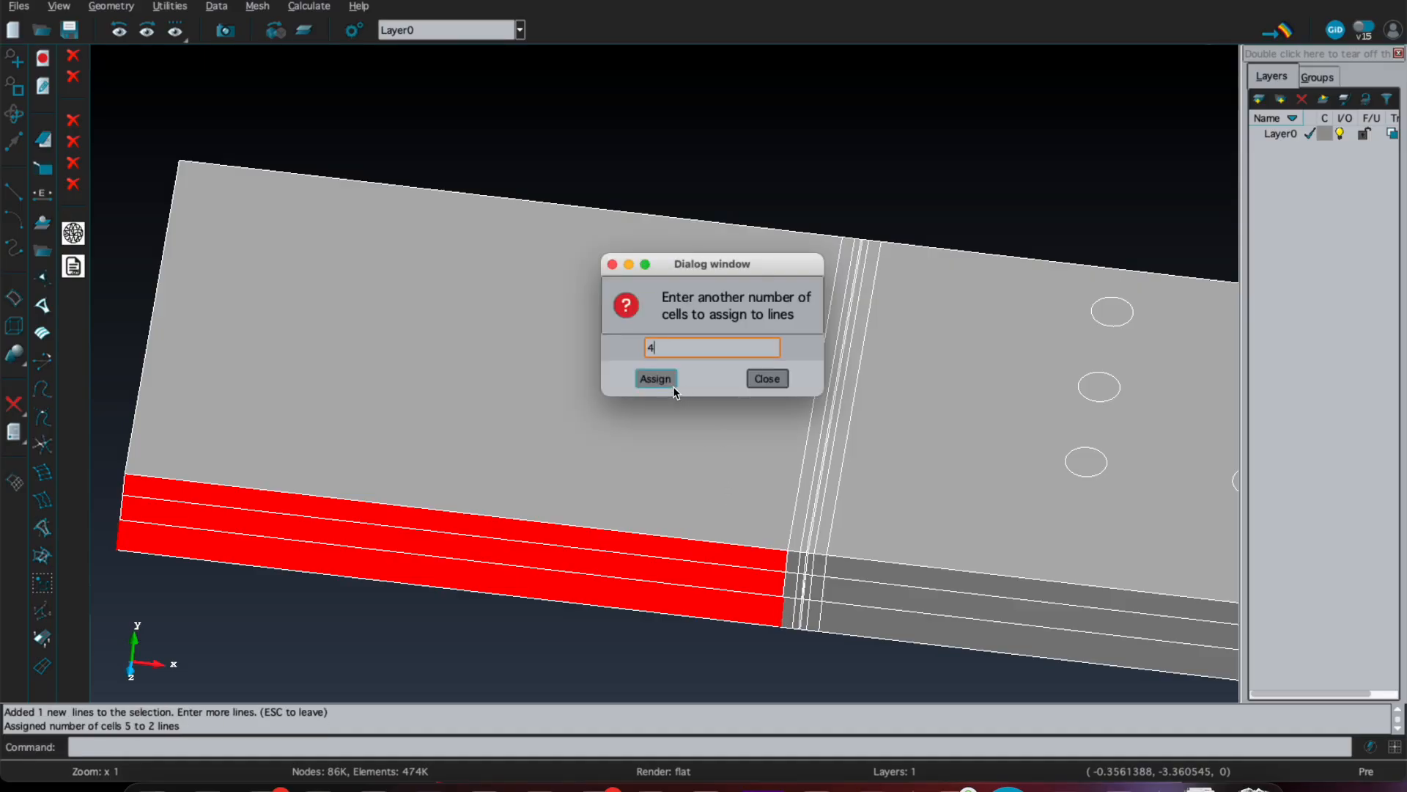
{"action": "left_click", "coordinate": [655, 378]}
{"action": "left_click", "coordinate": [782, 588]}
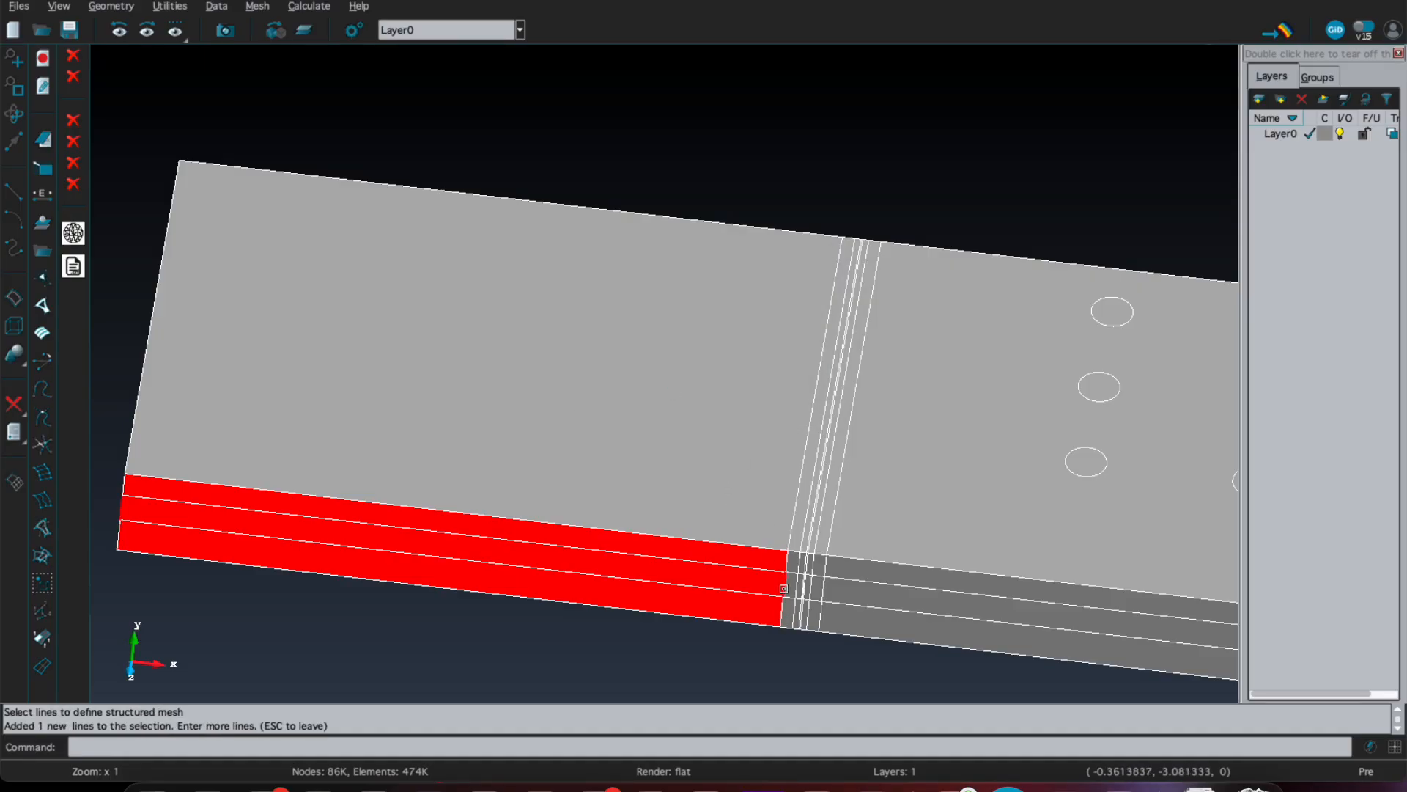
{"action": "key", "text": "Escape"}
Step: Assign 3 cells to the short vertical edges of the top layer's front surface and finish the structured size assignment
{"action": "type", "text": "3"}
{"action": "left_click", "coordinate": [660, 379]}
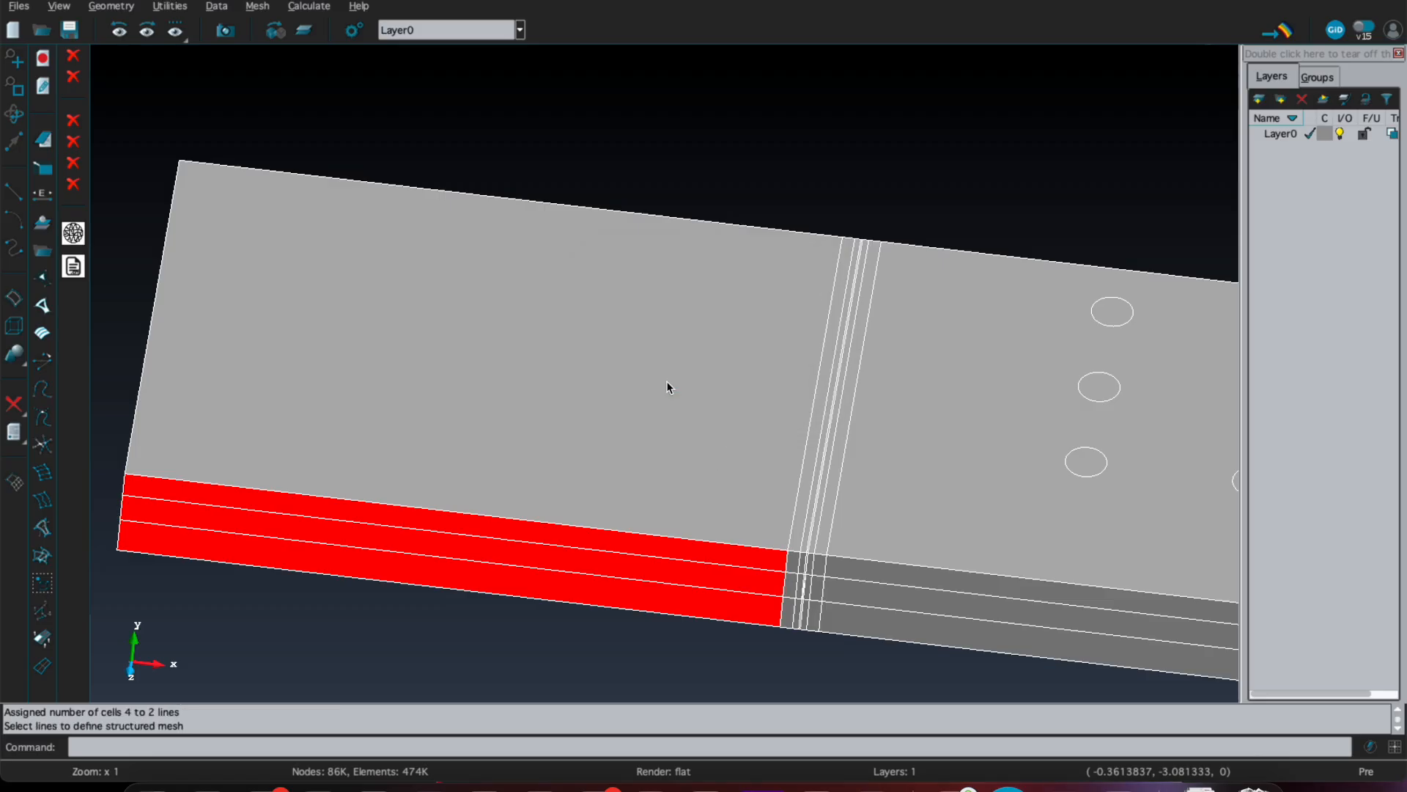
{"action": "left_click", "coordinate": [787, 562]}
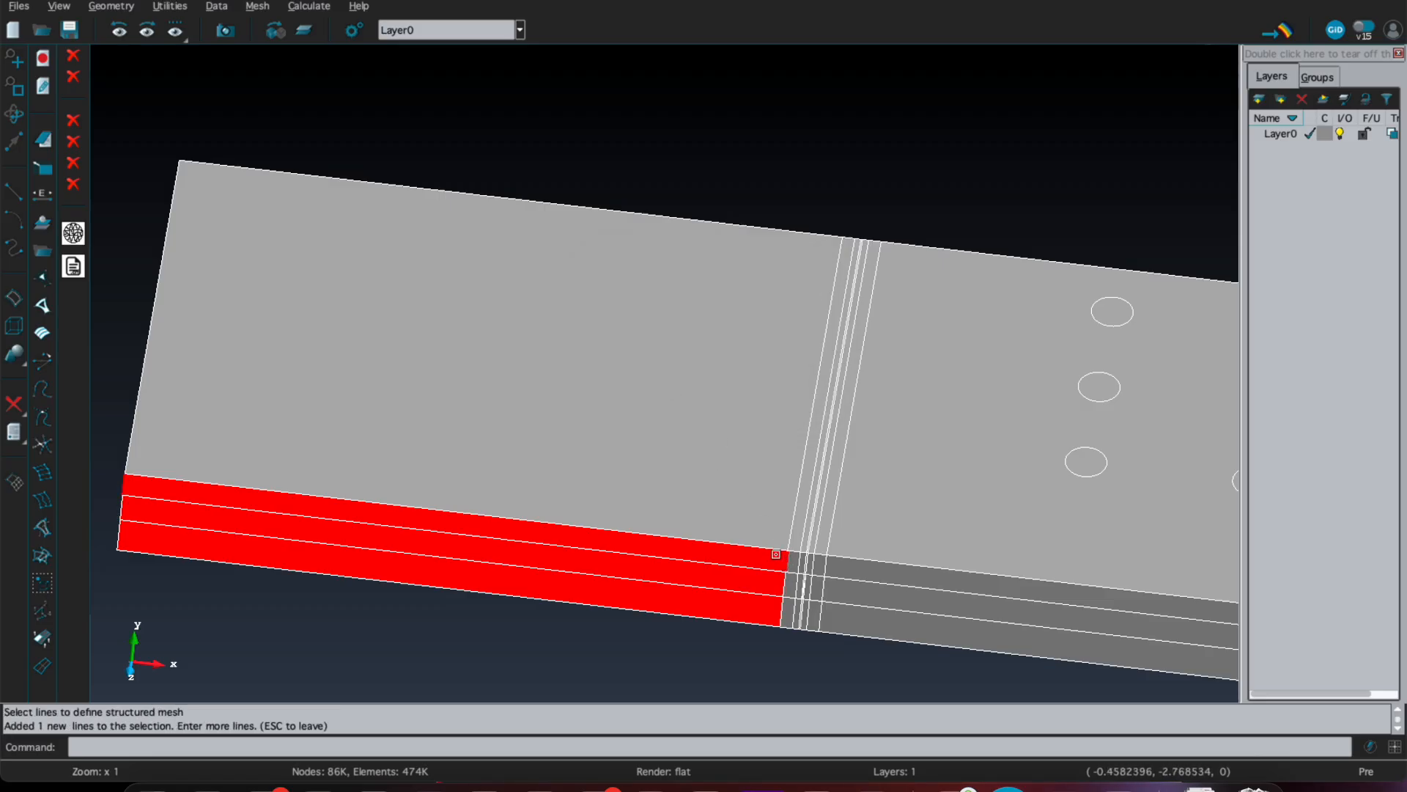
{"action": "key", "text": "Escape"}
{"action": "left_click", "coordinate": [766, 376]}
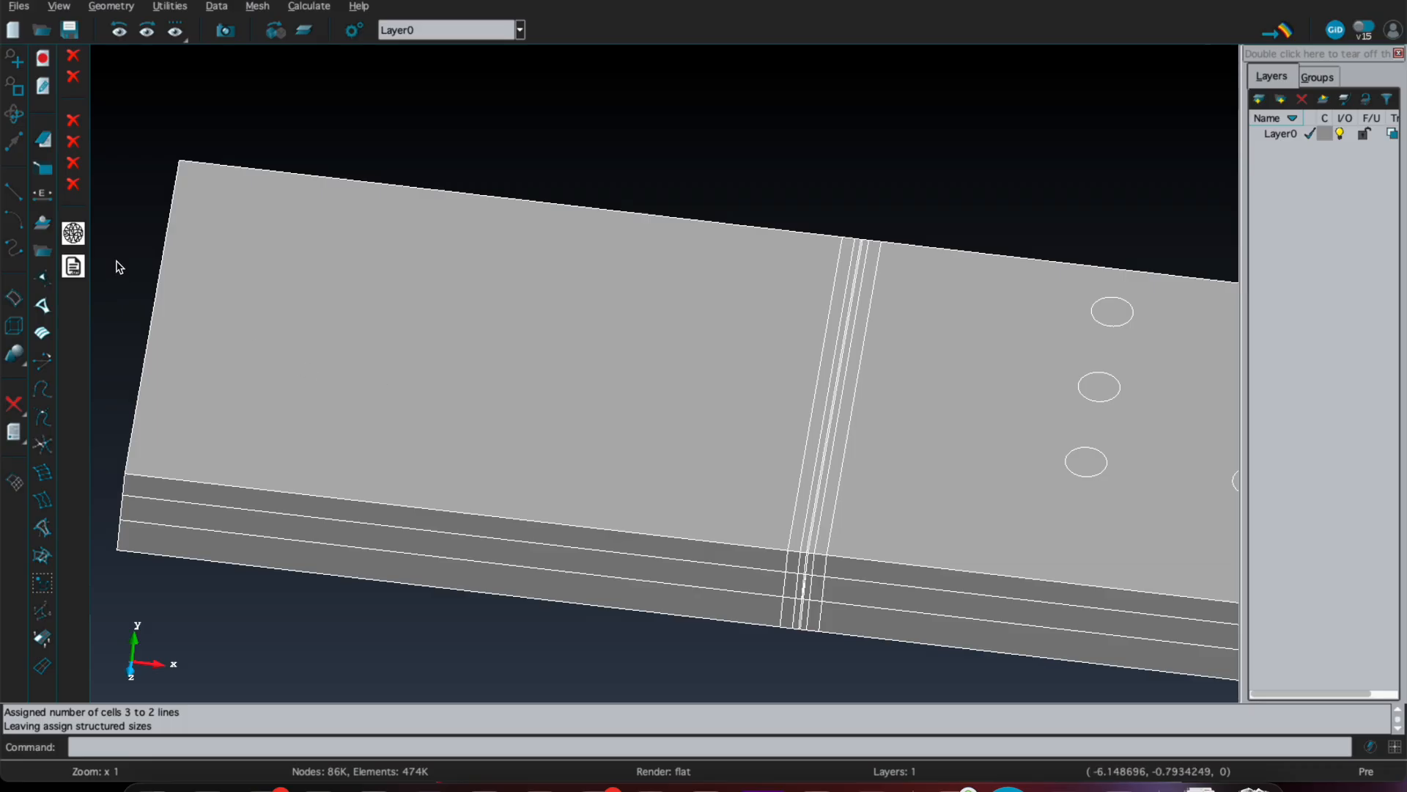
Step: Regenerate the mesh, replacing the old one, and view the structured front surfaces
{"action": "left_click", "coordinate": [74, 234]}
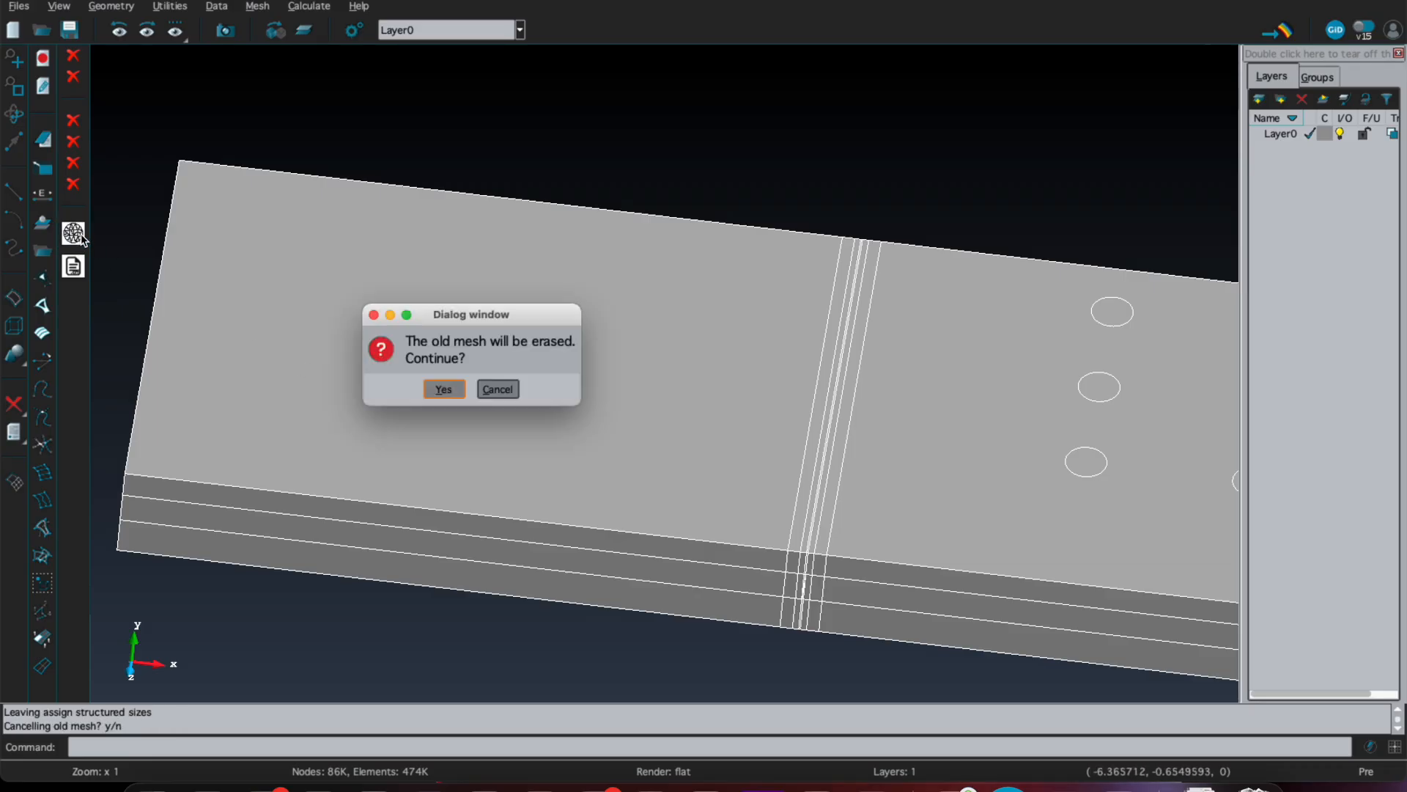
{"action": "left_click", "coordinate": [443, 388]}
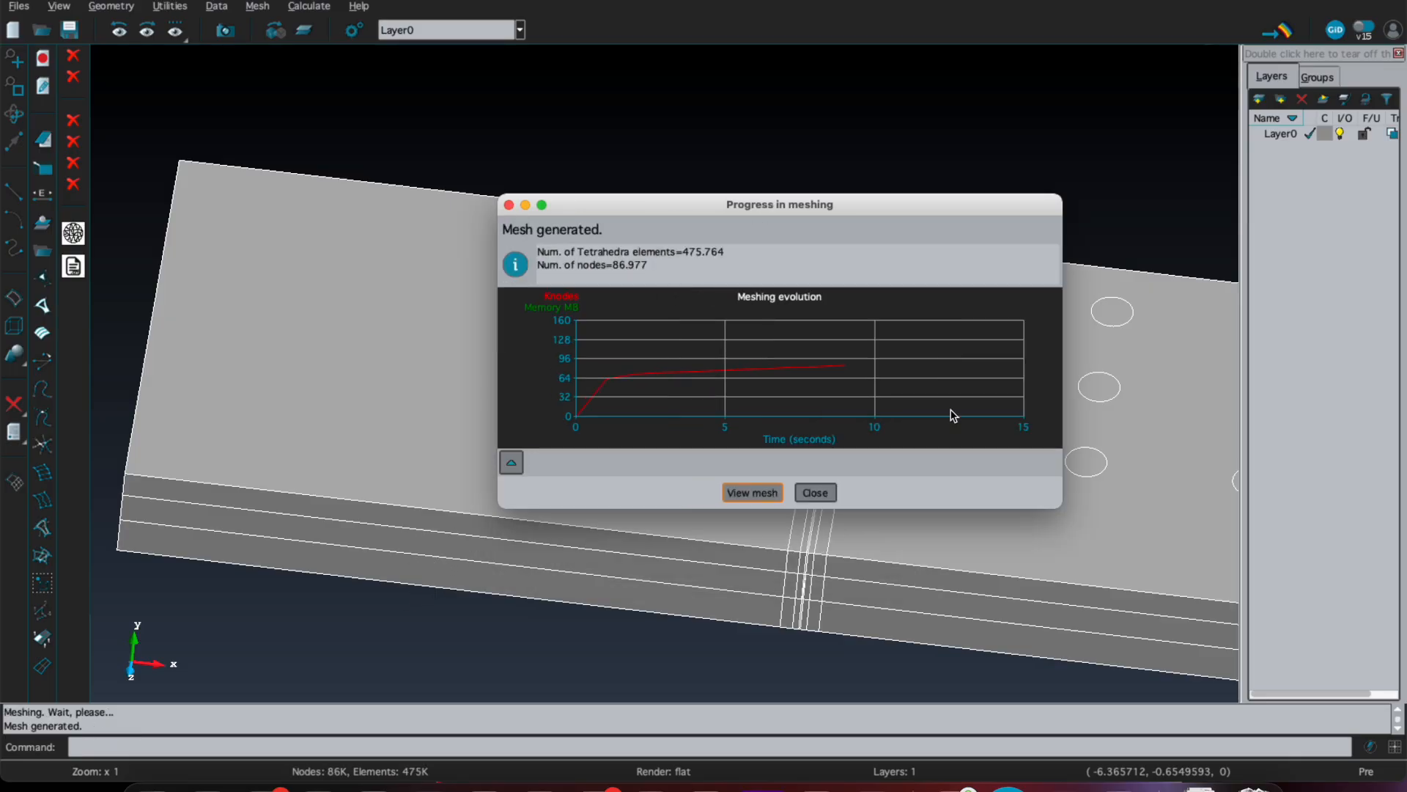
{"action": "left_click", "coordinate": [773, 495]}
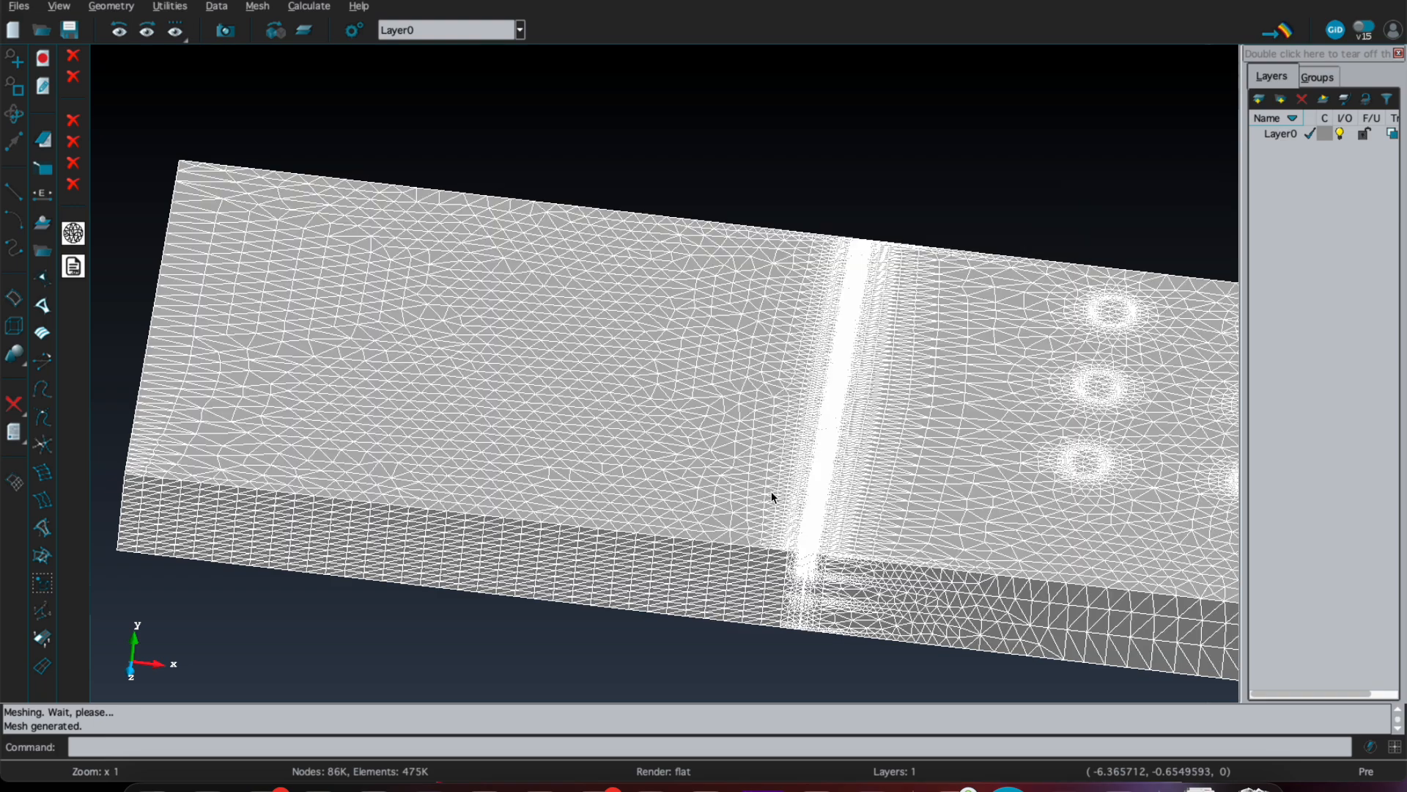